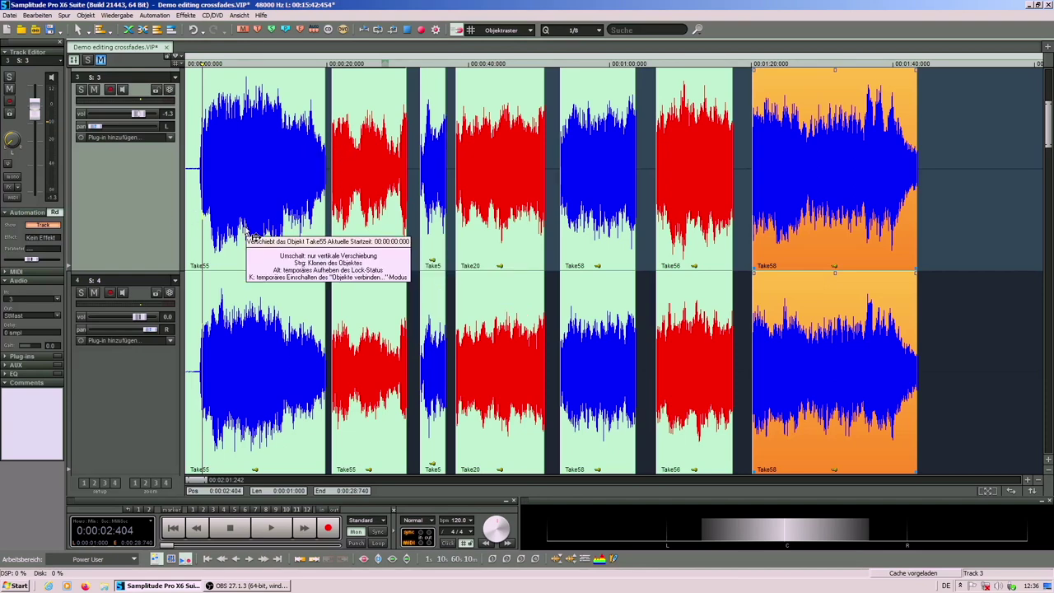
Set the fade-in length of the first Take55 object to 2000 on tracks S: 3 and S: 4.
left_click(1028, 480)
left_click(1028, 480)
left_click(278, 441)
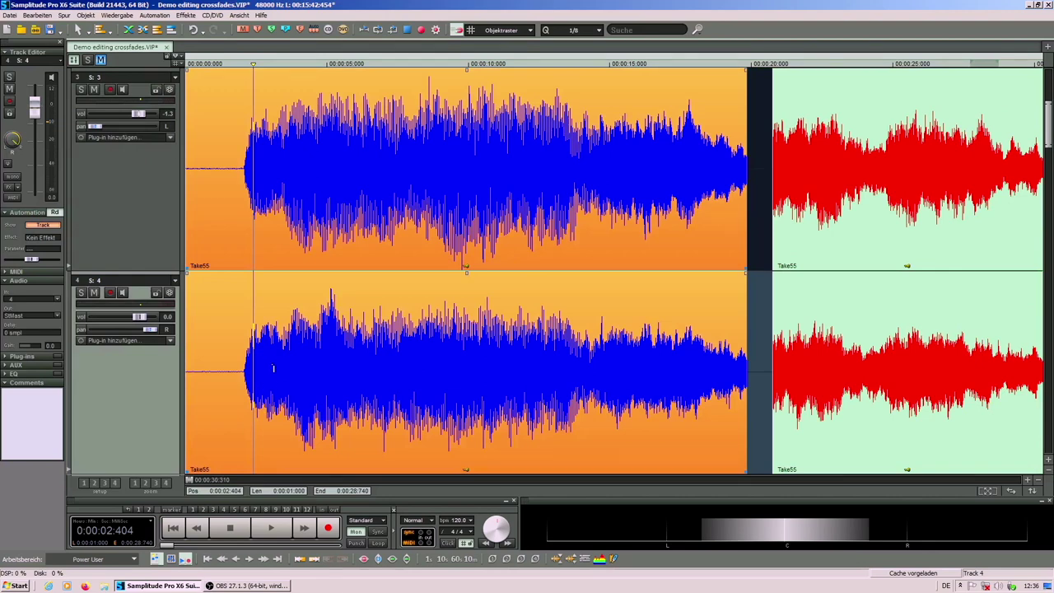
key("Home")
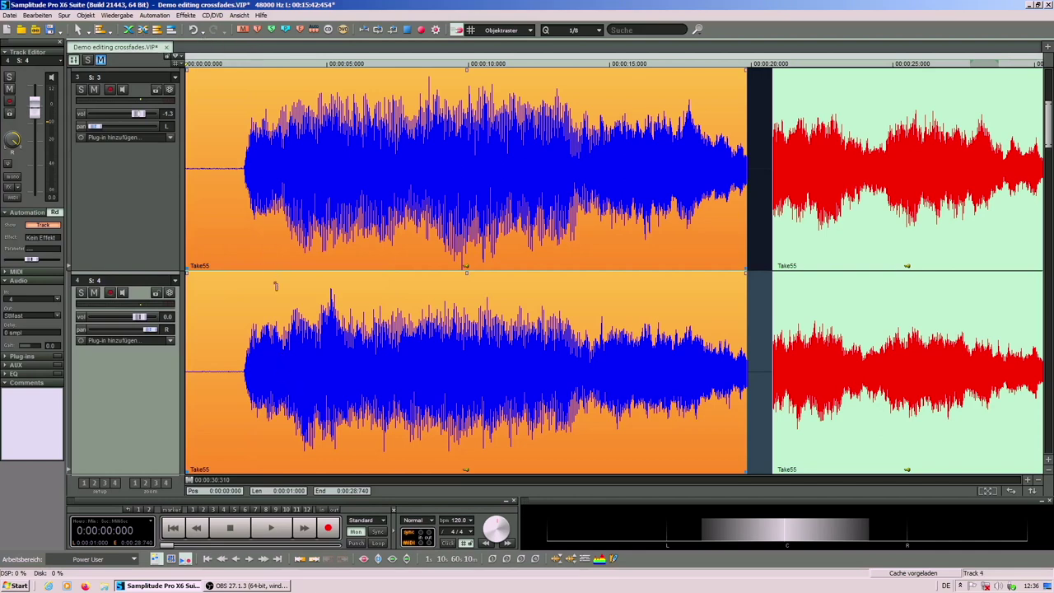
double_click(302, 384)
left_click_drag(691, 94, 629, 129)
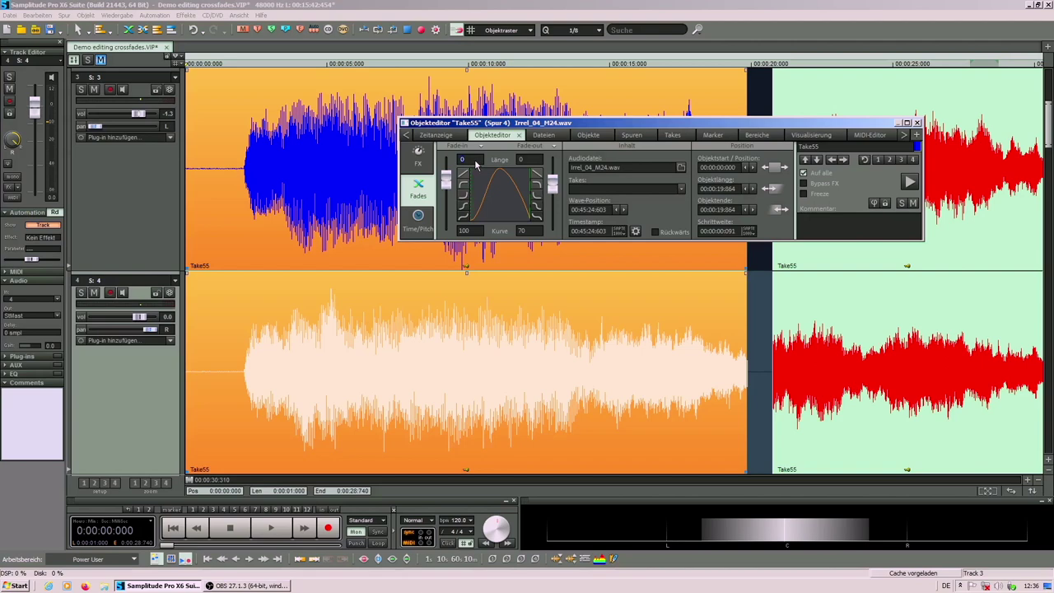
type("2000")
key("Return")
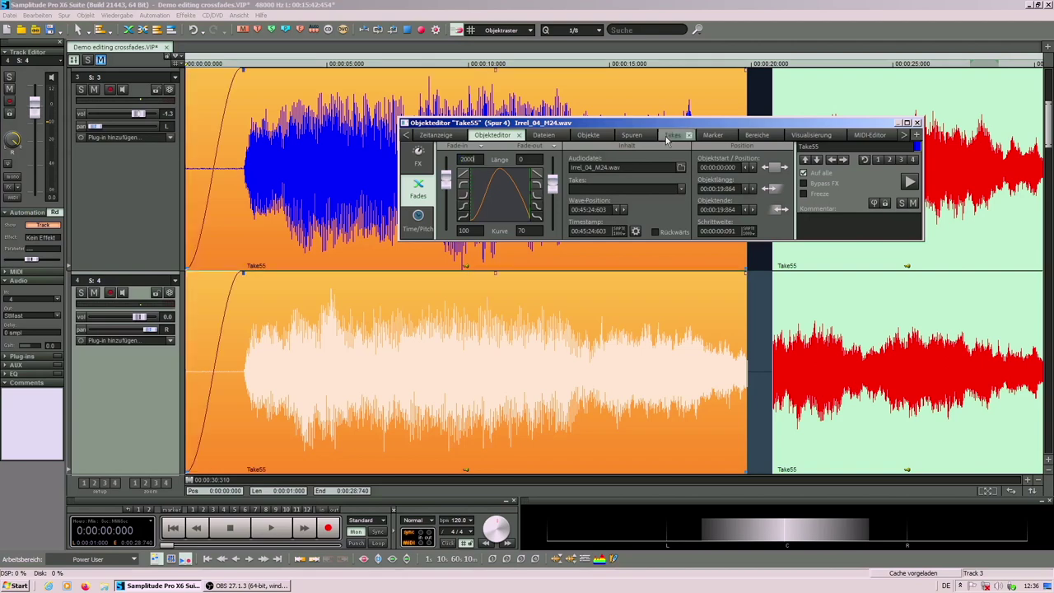
left_click(917, 123)
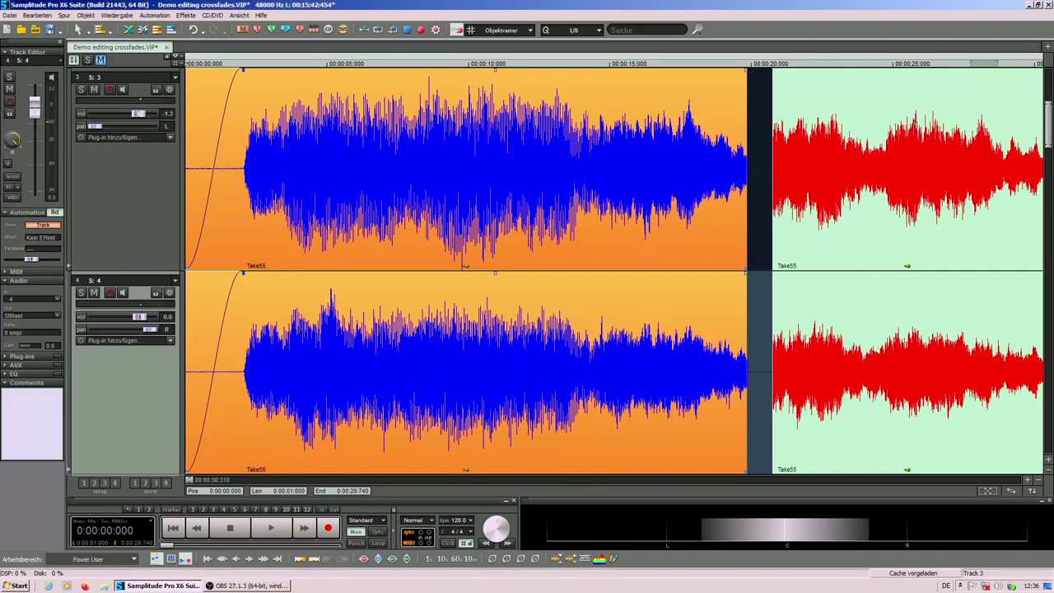
Trim the start of the first Take55 object slightly so its fade-in ends right at the first note's attack.
left_click(1028, 479)
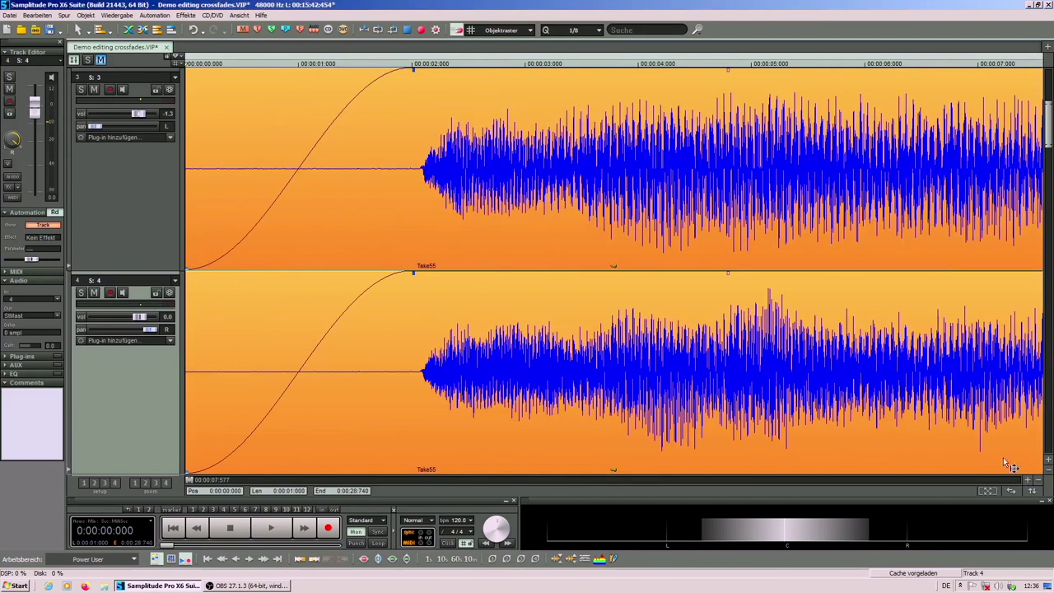
left_click(415, 75)
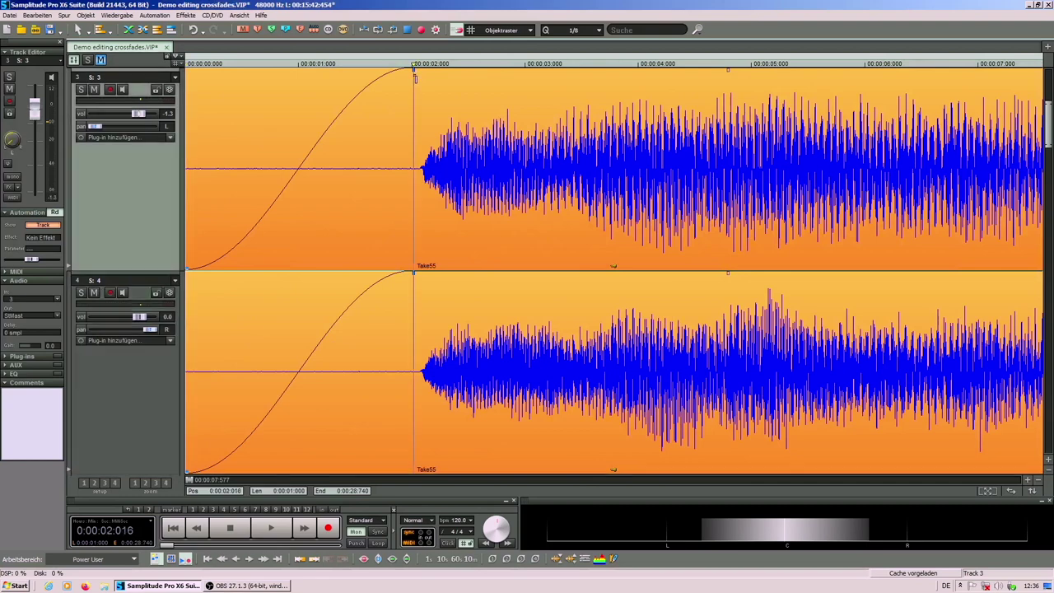
left_click(188, 268)
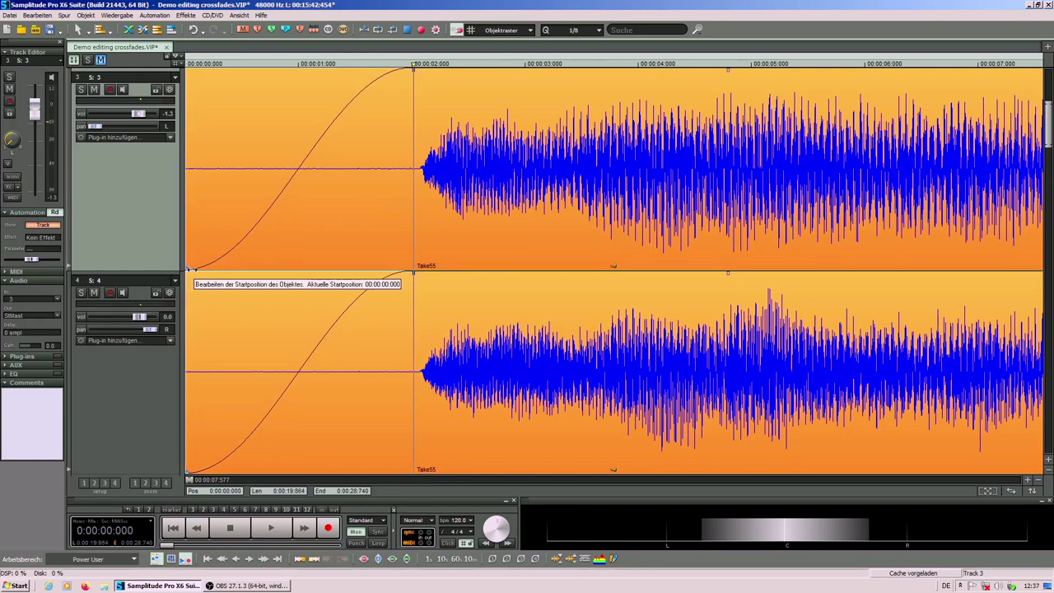
left_click_drag(188, 269, 194, 269)
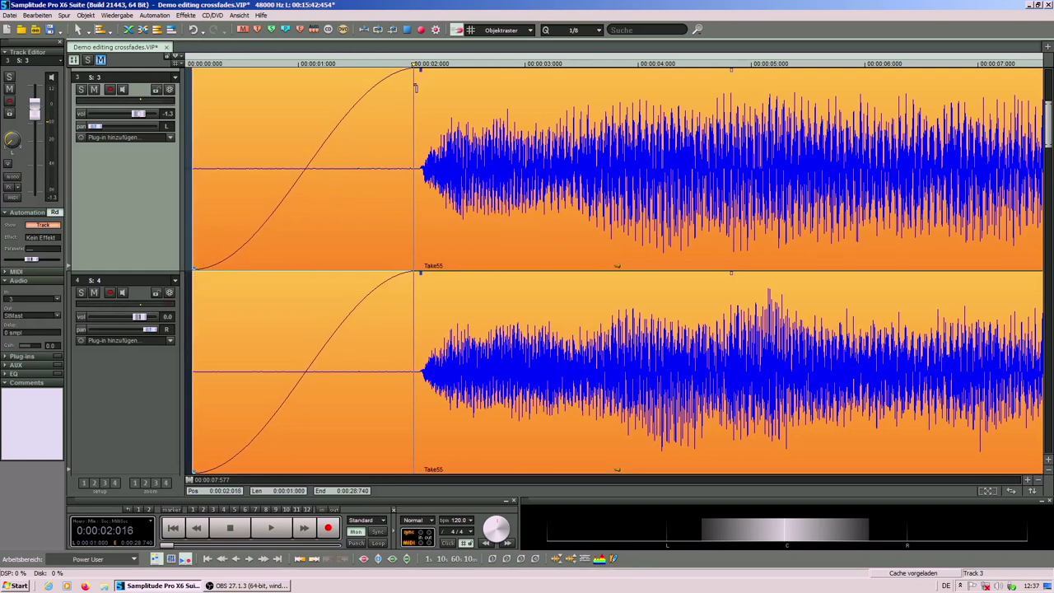
left_click_drag(416, 87, 421, 86)
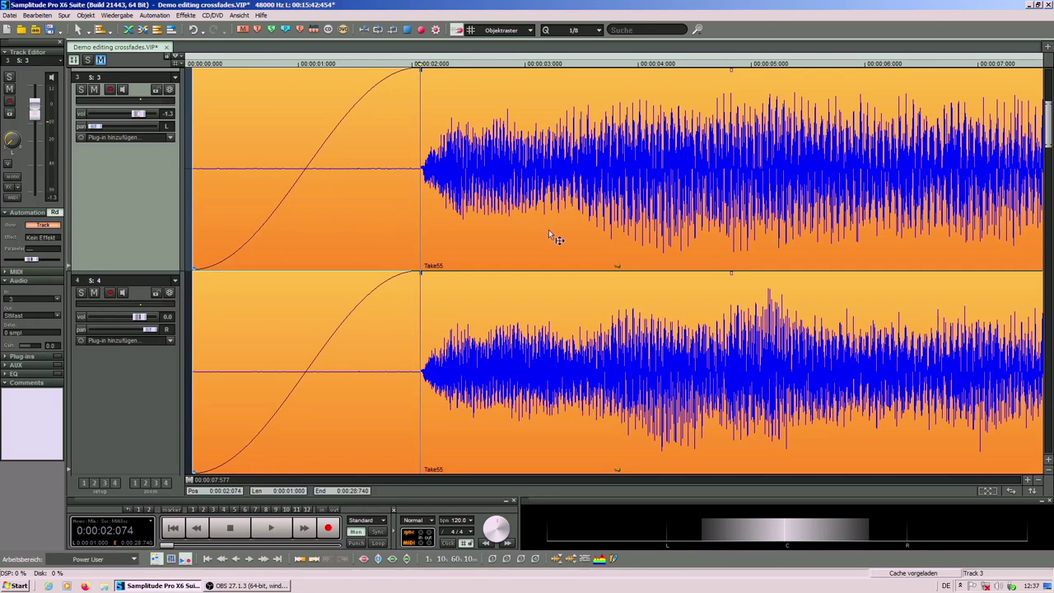
Move the trimmed first Take55 object back to the project start and save the project.
left_click_drag(550, 222, 502, 209)
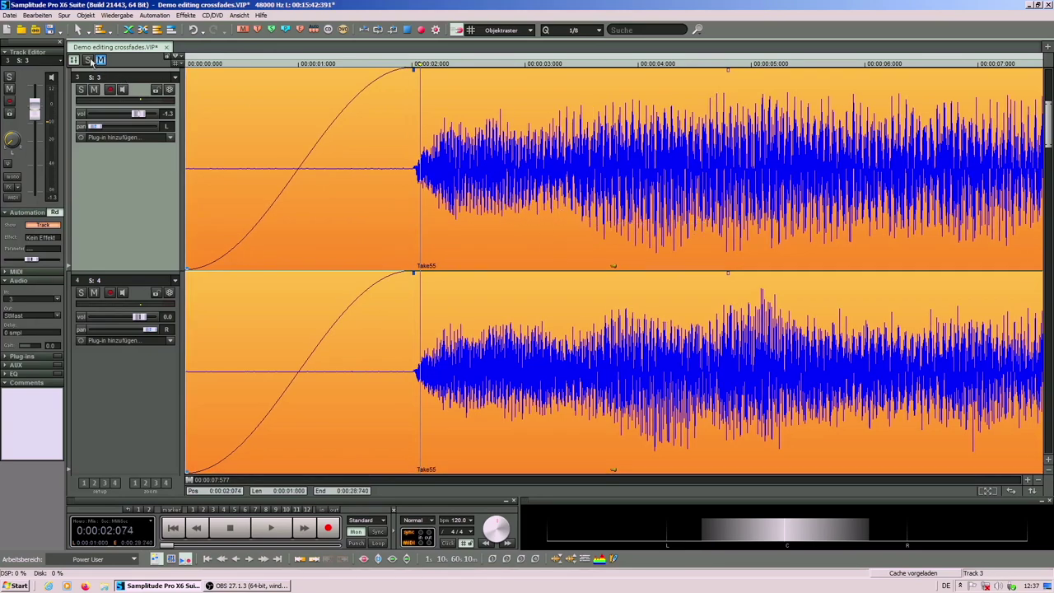
left_click(51, 30)
Play the first Take55 object from its beginning to check the opening.
left_click(1042, 486)
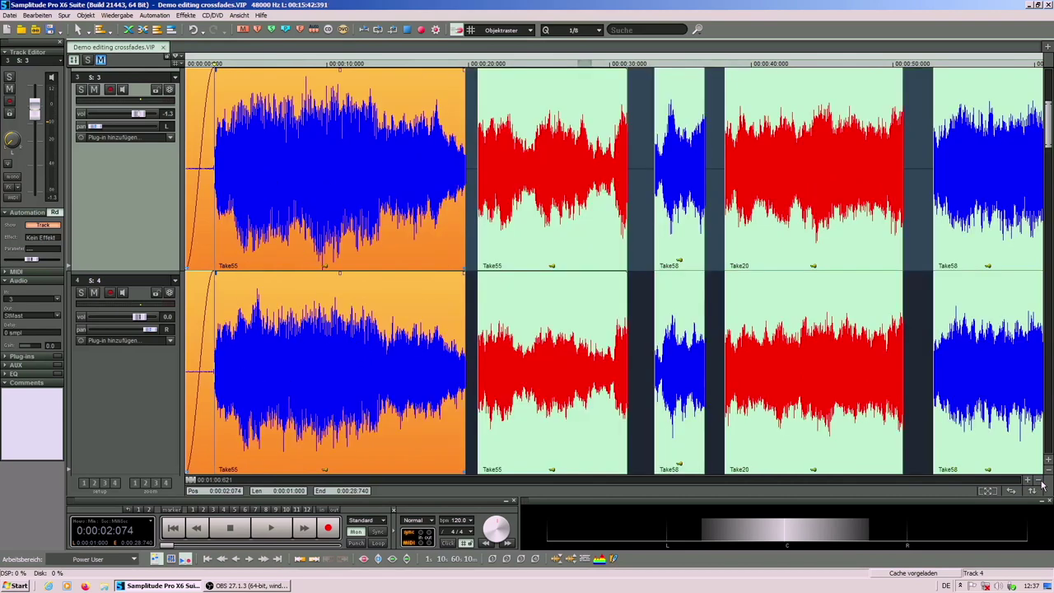
left_click(226, 177)
key("space")
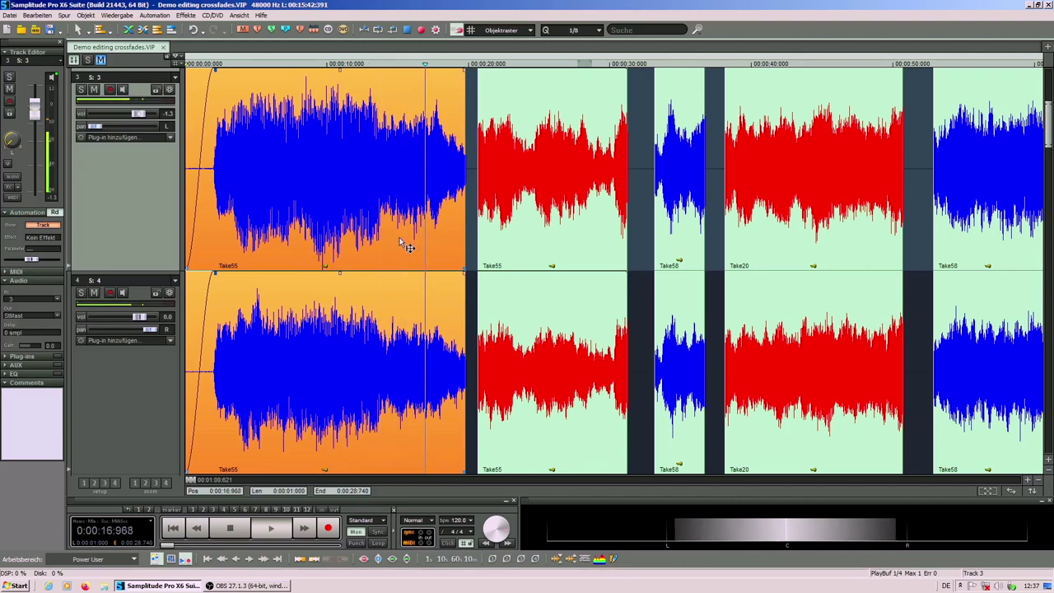
key("space")
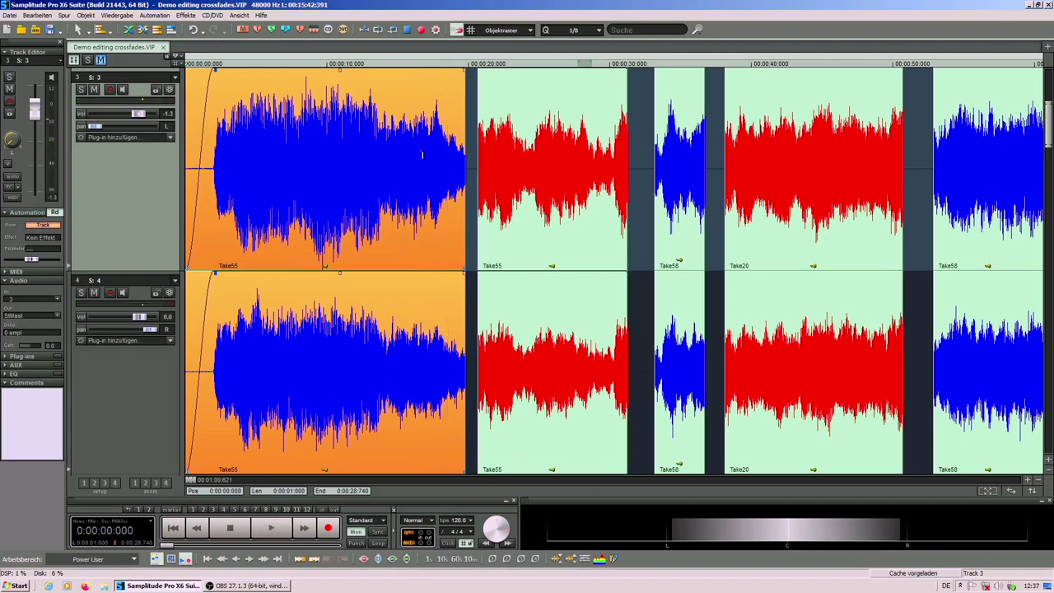
Audition the end of the first Take55 object repeatedly from about 0:00:16:700 to locate the cut point.
left_click(421, 132)
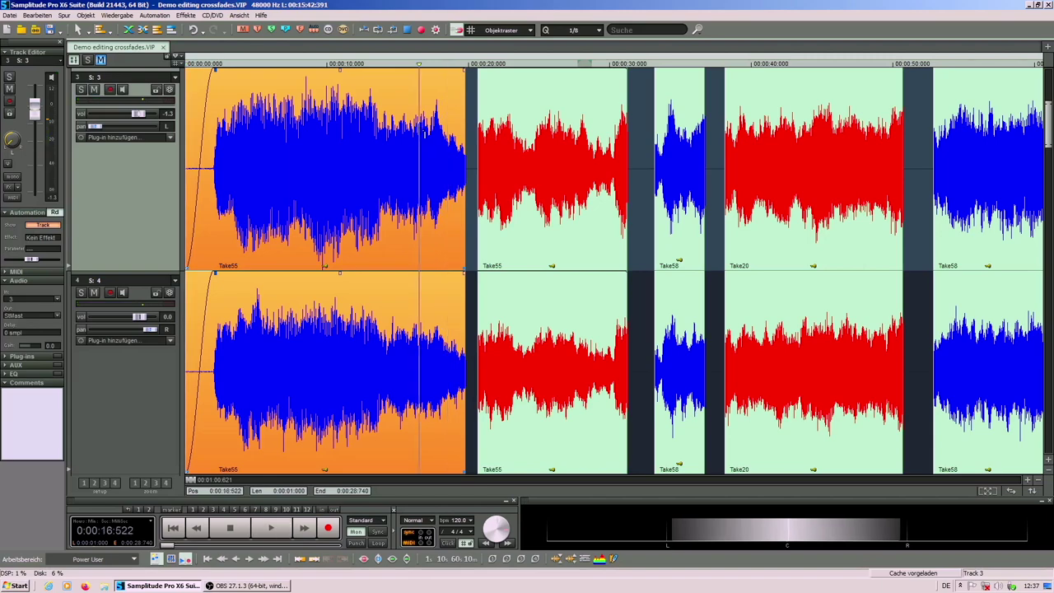
left_click(1028, 481)
left_click(695, 125)
scroll(695, 125, "down", 1)
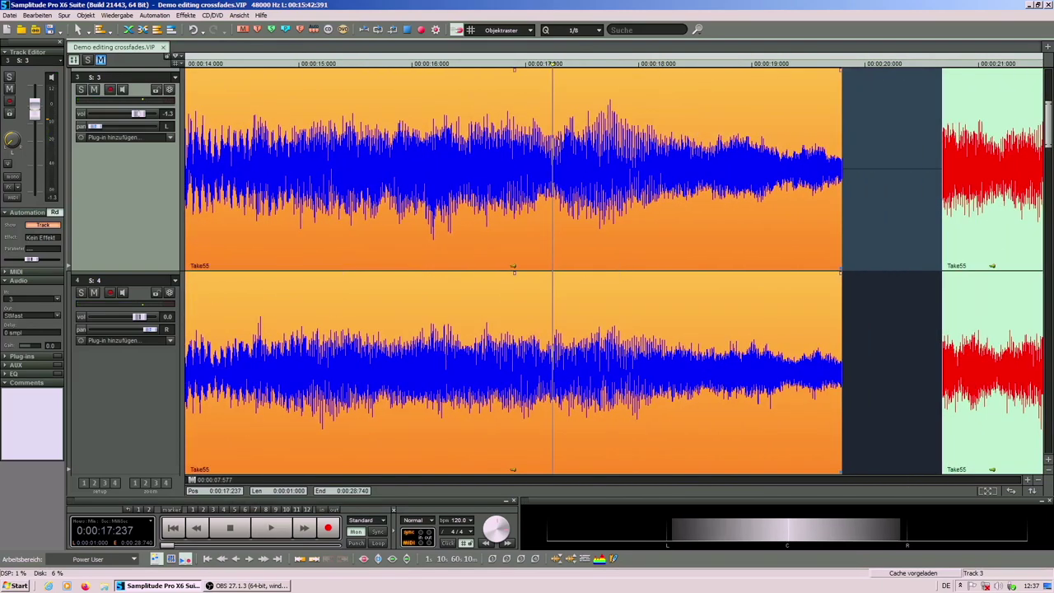
left_click(487, 128)
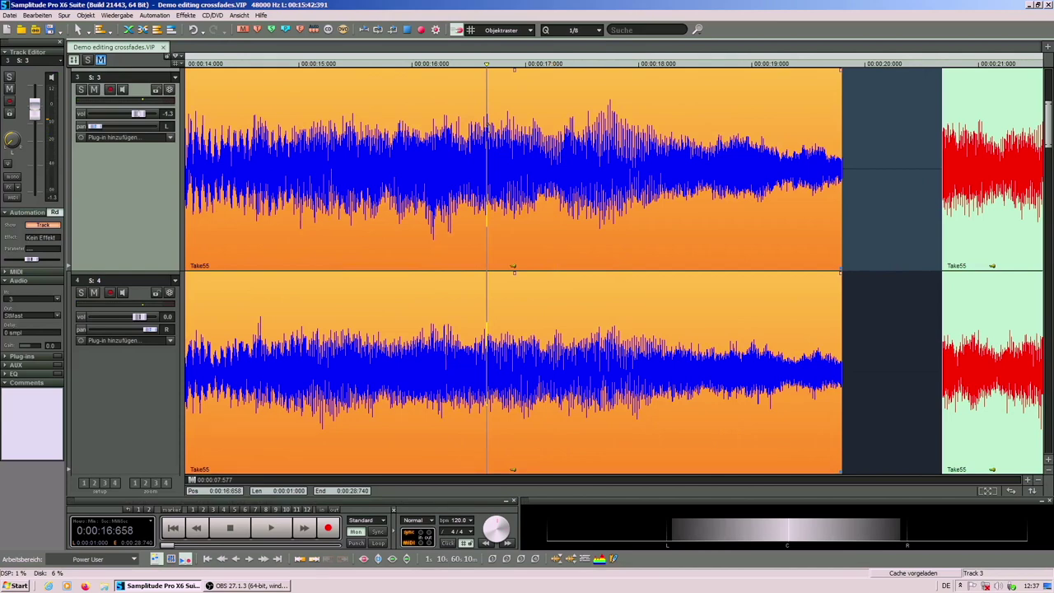
left_click(491, 130)
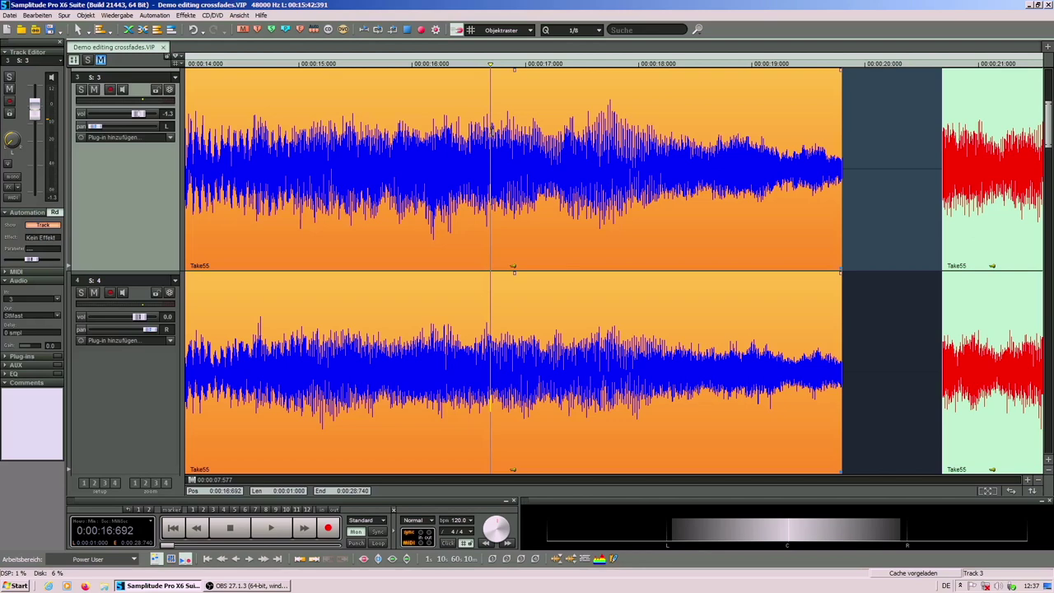
key("space")
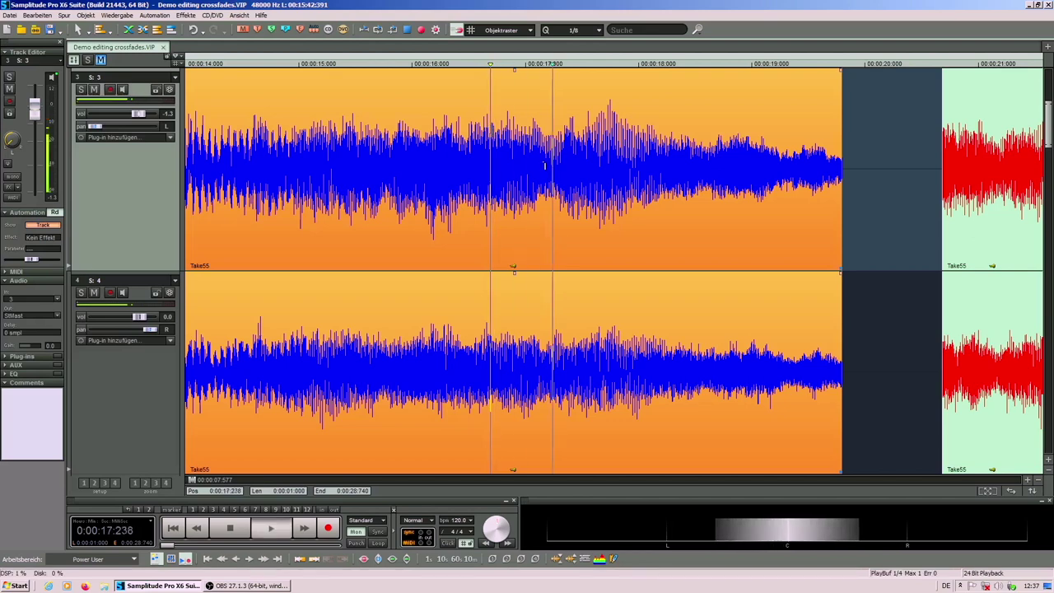
key("space")
key("space")
key("space")
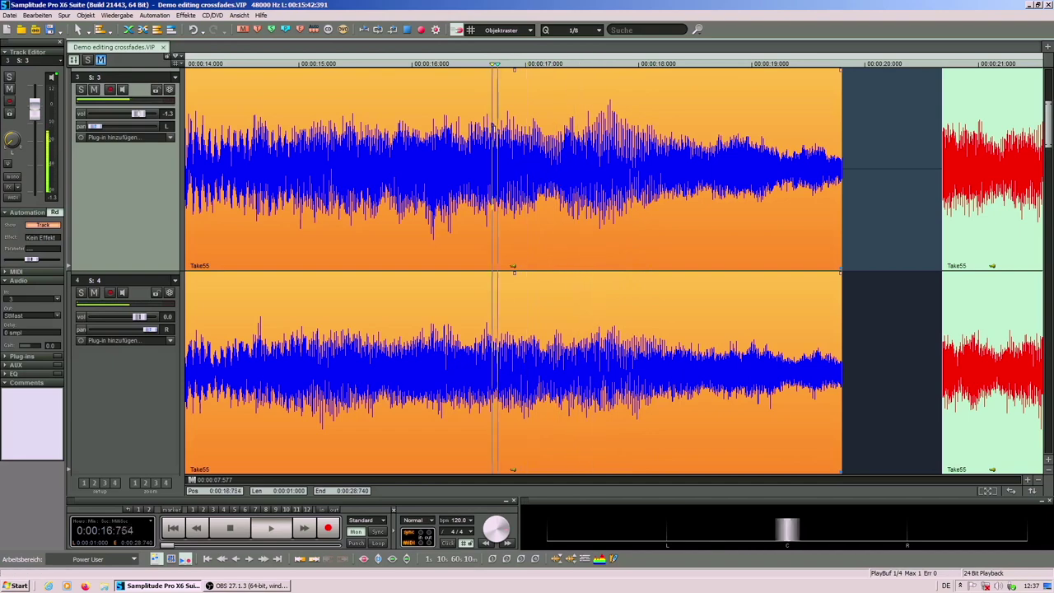
key("space")
key("space")
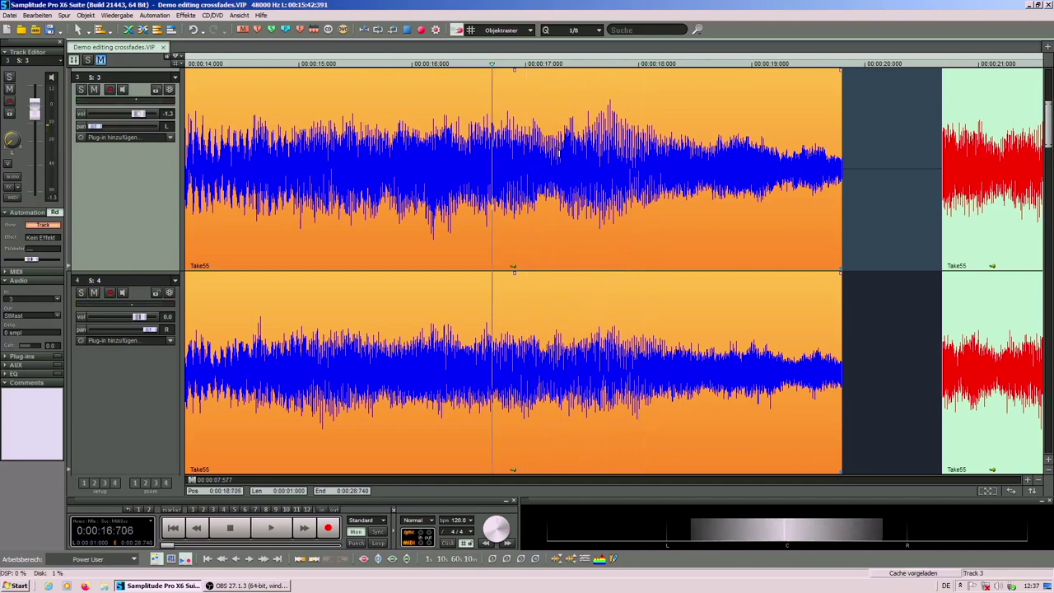
Split the first Take55 object at 0:00:17:278 and ripple-delete its trailing part.
left_click(558, 153)
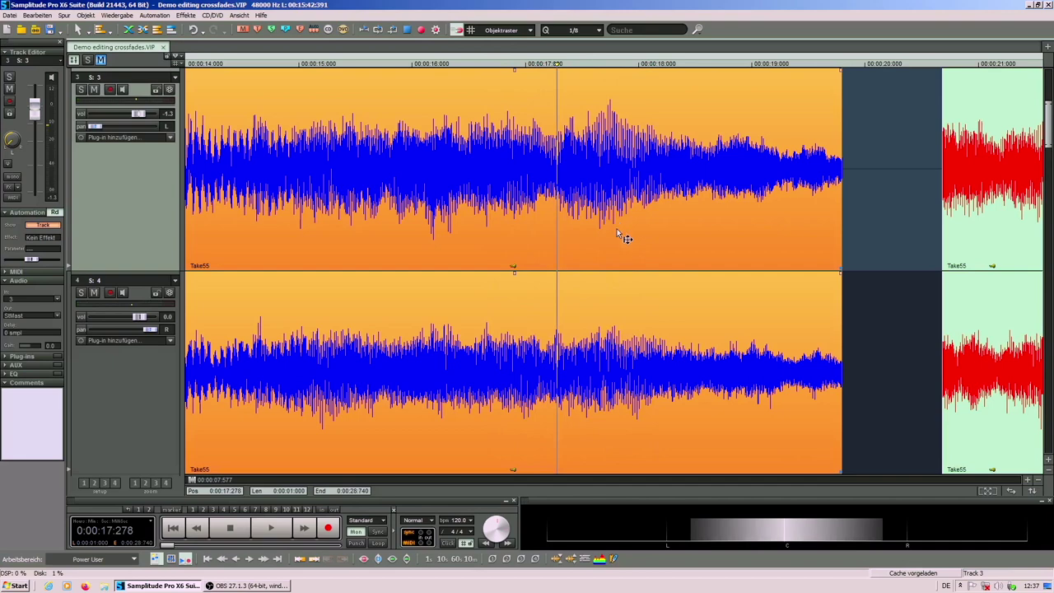
key("t")
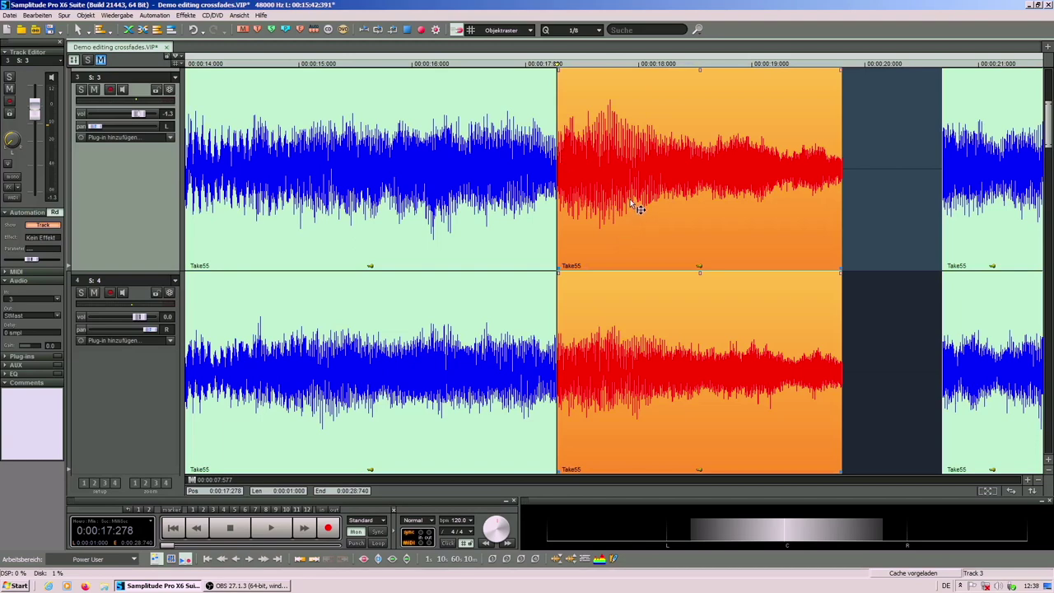
key("ctrl+Delete")
Move the second Take55 object later to about 0:00:19:000, and extend its start back to about 0:00:18:348.
left_click(665, 218)
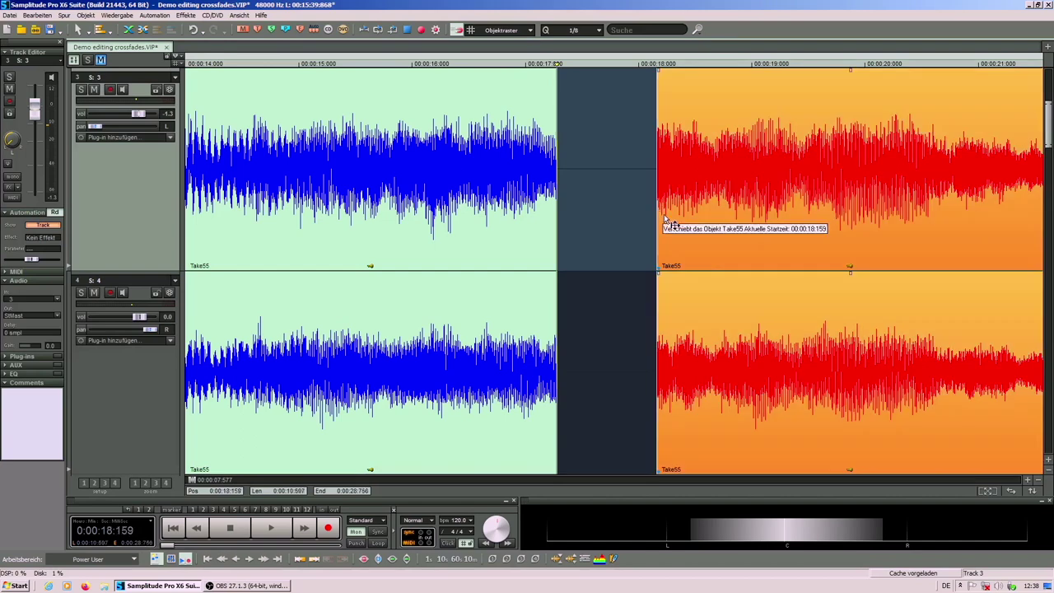
left_click_drag(666, 221, 752, 223)
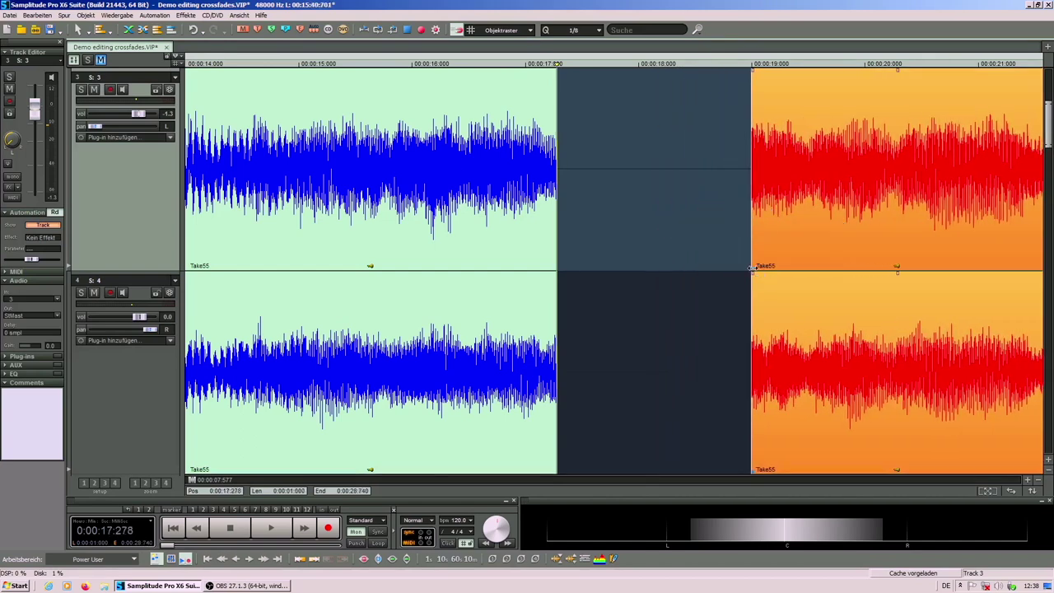
left_click_drag(759, 275, 685, 224)
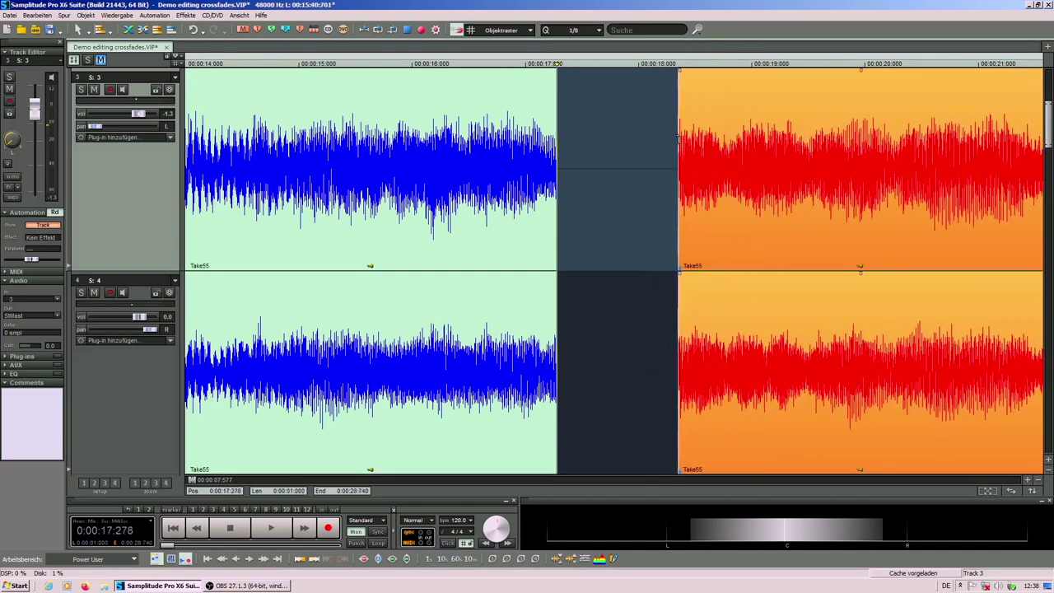
Audition the second Take55 object, split it at 0:00:20:265 and ripple-delete the part before the cut.
key("space")
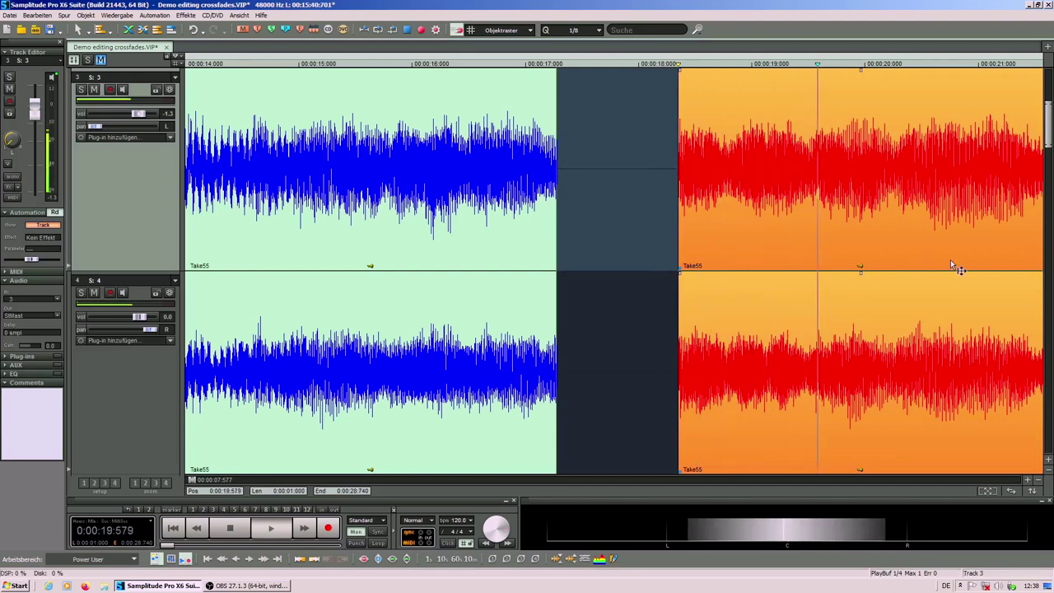
key("space")
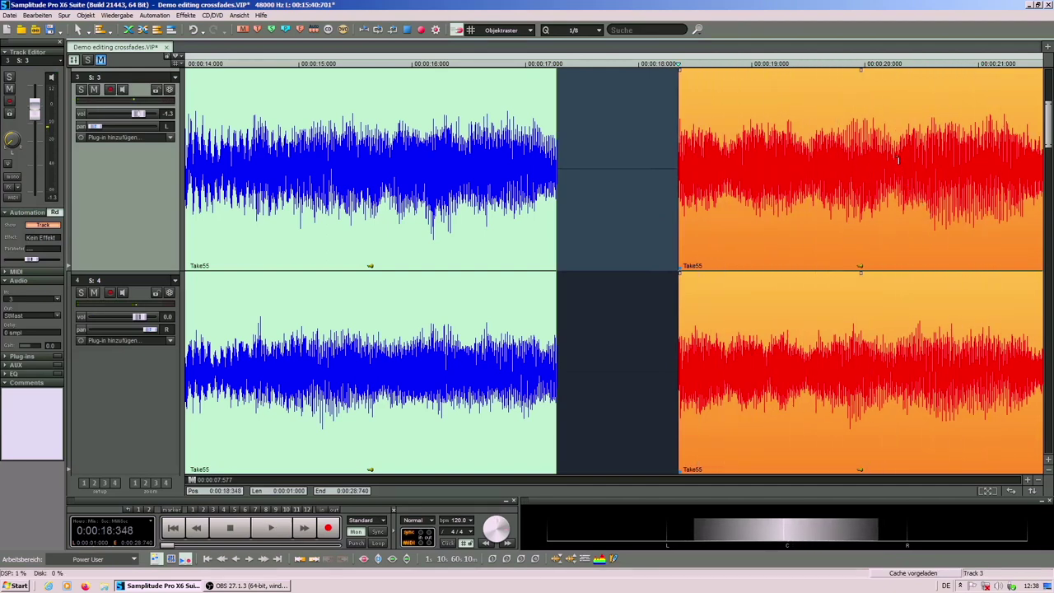
left_click(896, 161)
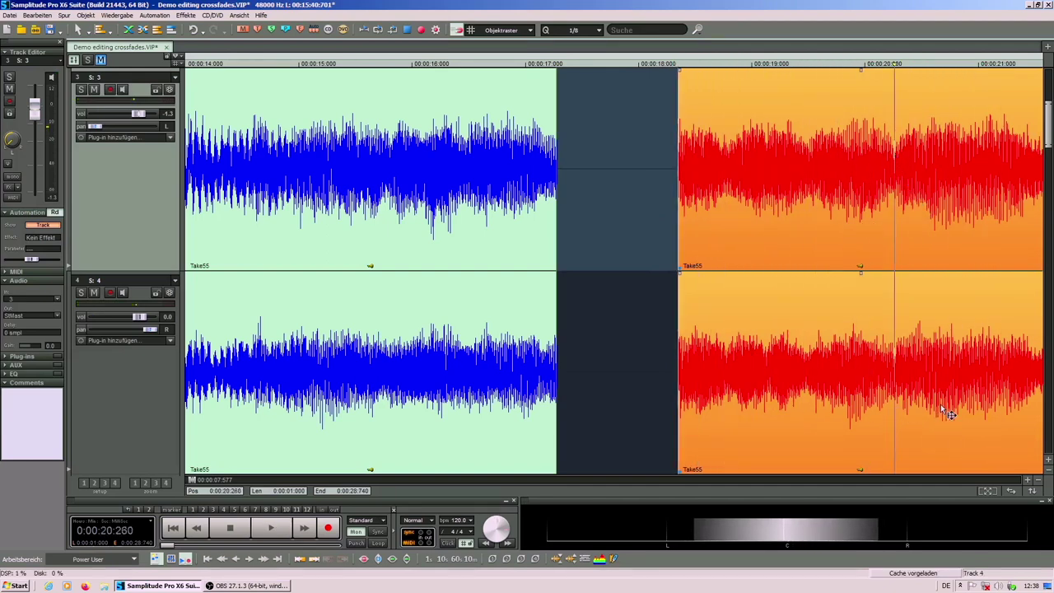
key("Down")
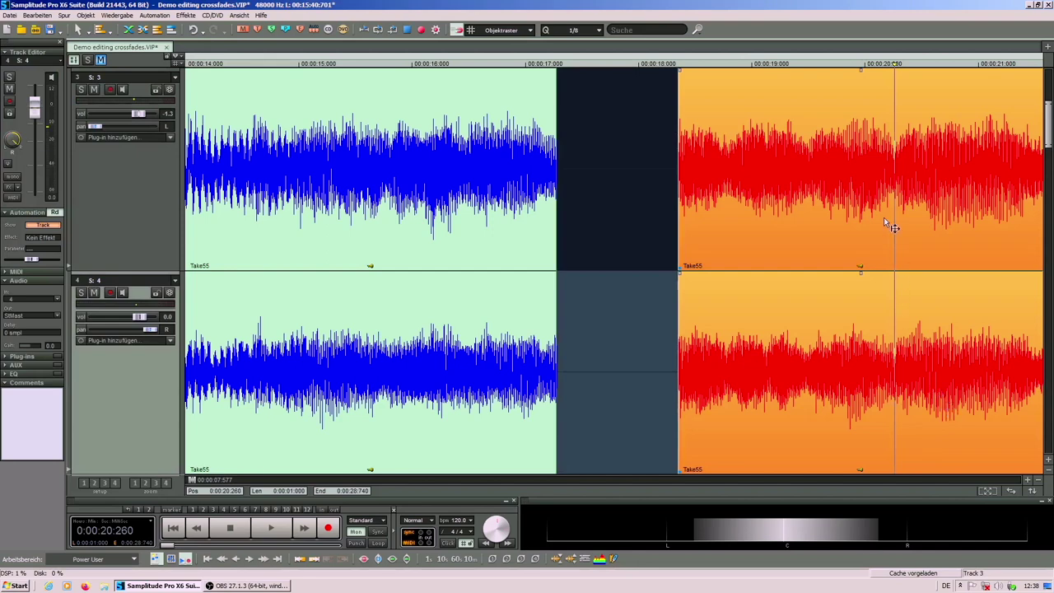
left_click(896, 159)
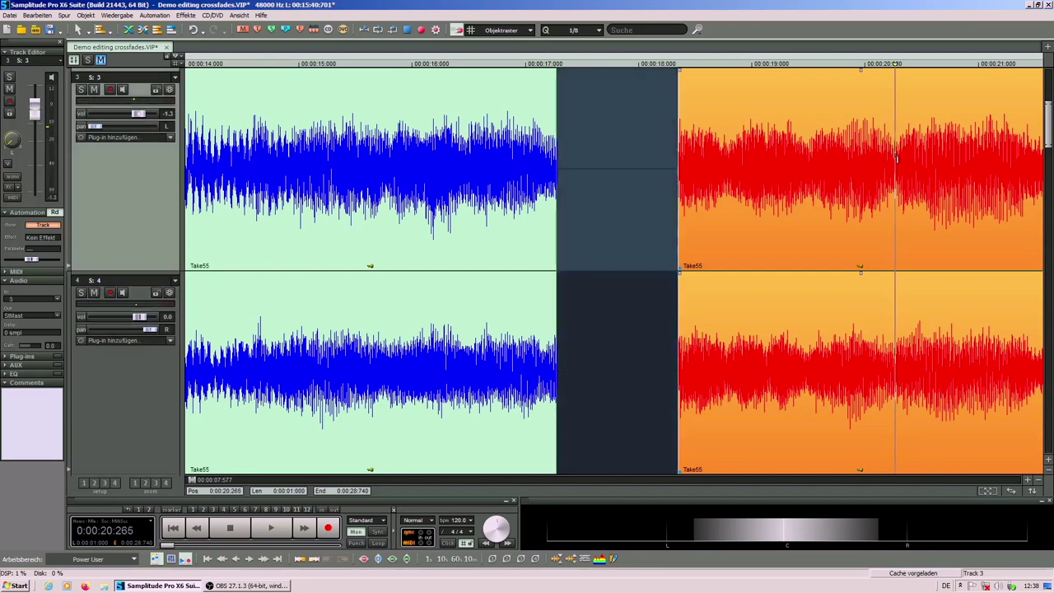
key("Down")
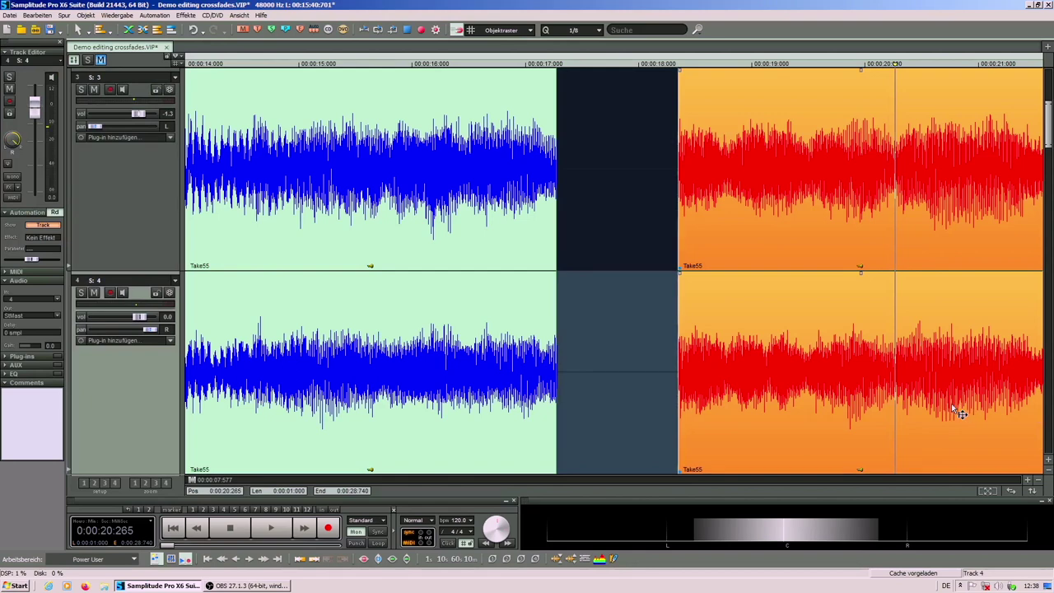
key("t")
left_click(777, 407)
key("ctrl+Delete")
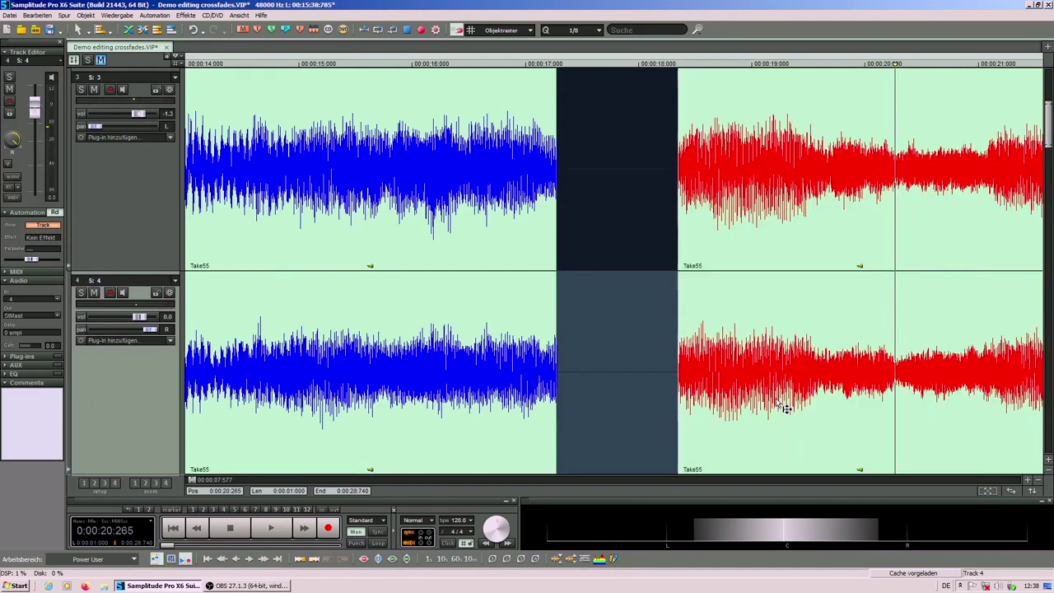
Move the remaining second Take55 object earlier so it snaps directly against the end of the first object.
left_click(732, 391)
left_click_drag(766, 387, 643, 367)
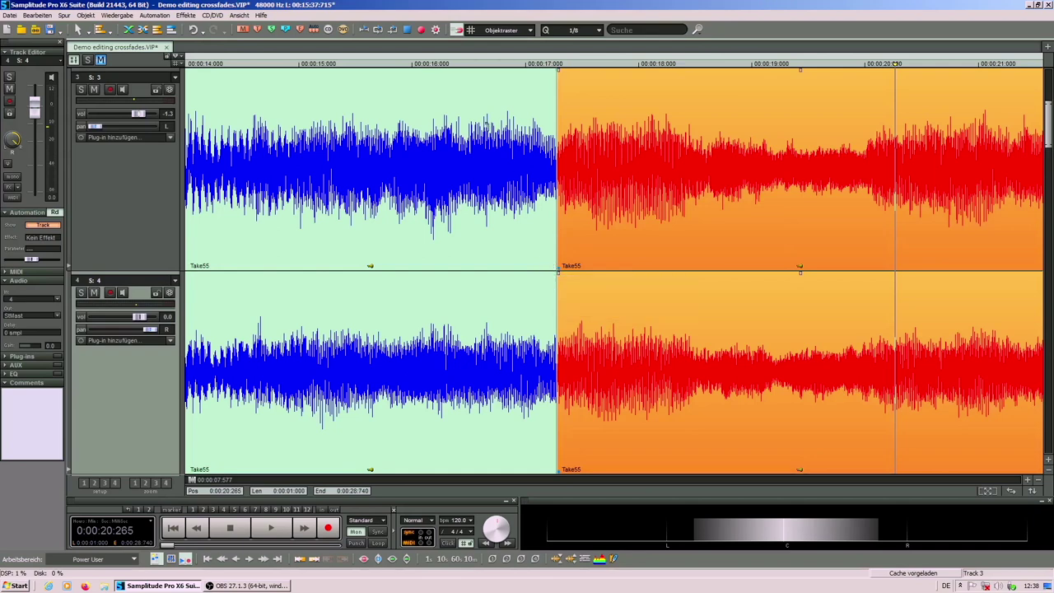
left_click(458, 31)
left_click_drag(617, 231, 589, 204)
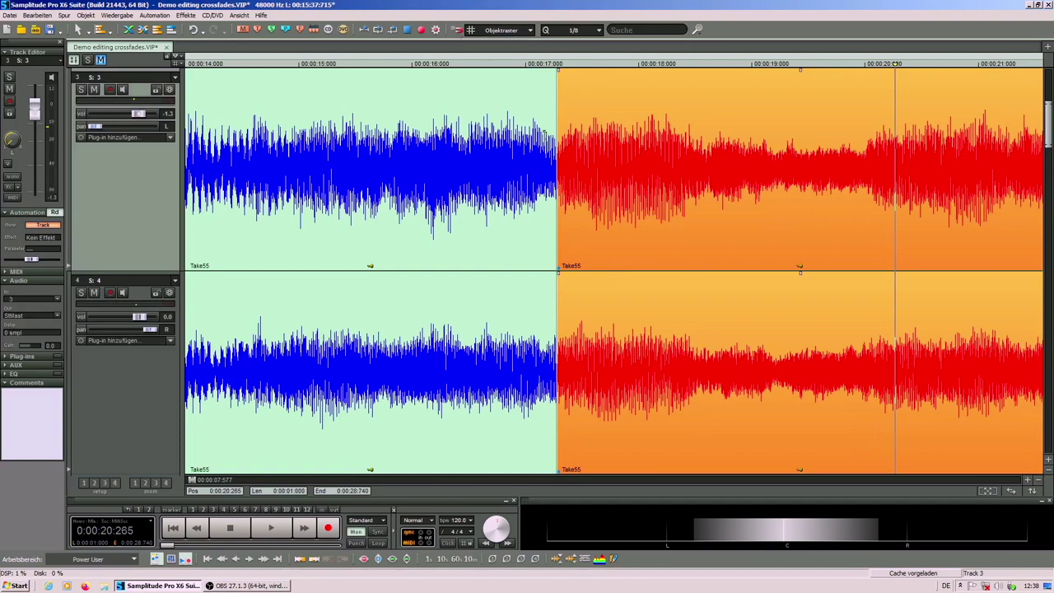
Audition the join between the two Take55 objects, starting playback from about 0:00:16:750.
left_click_drag(606, 199, 638, 201)
left_click(457, 30)
left_click(498, 113)
key("space")
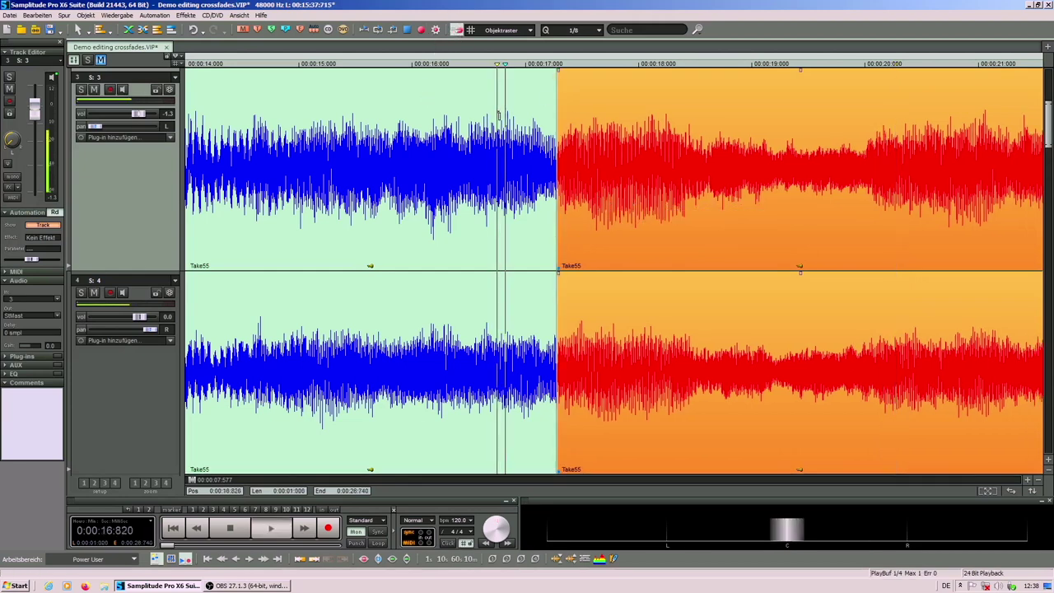
key("space")
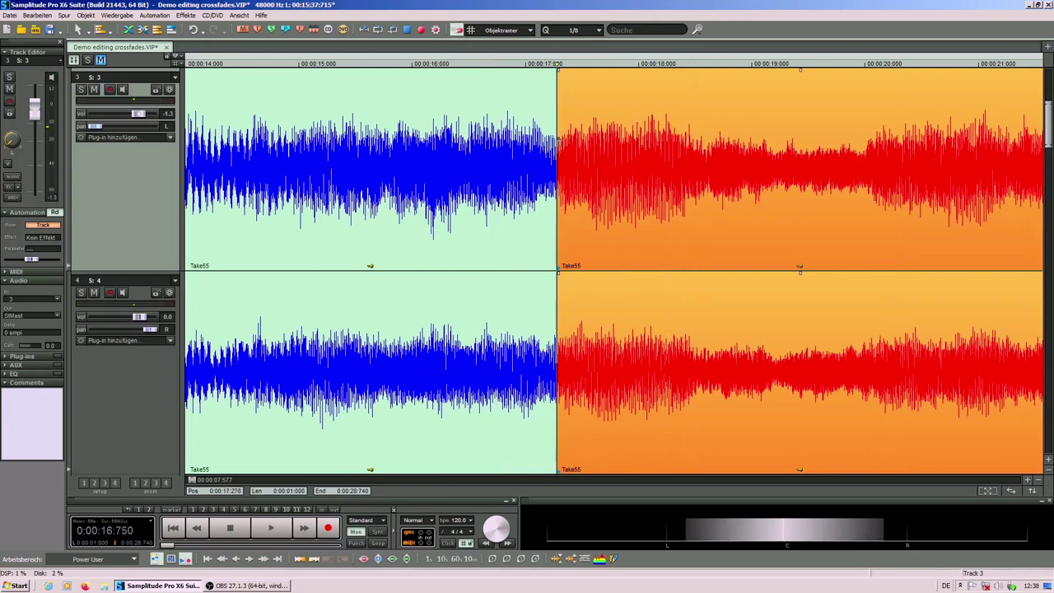
Play the end of the first Take55 object across the join, starting from about 0:00:16:244 and again from 0:00:15:900.
left_click(1027, 480)
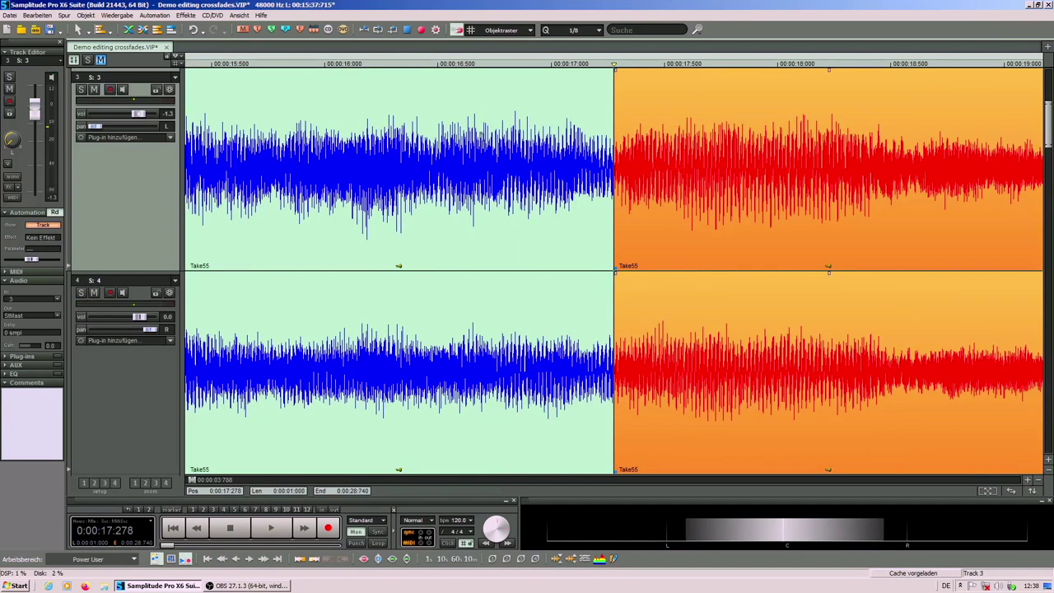
left_click(415, 110)
left_click(381, 111)
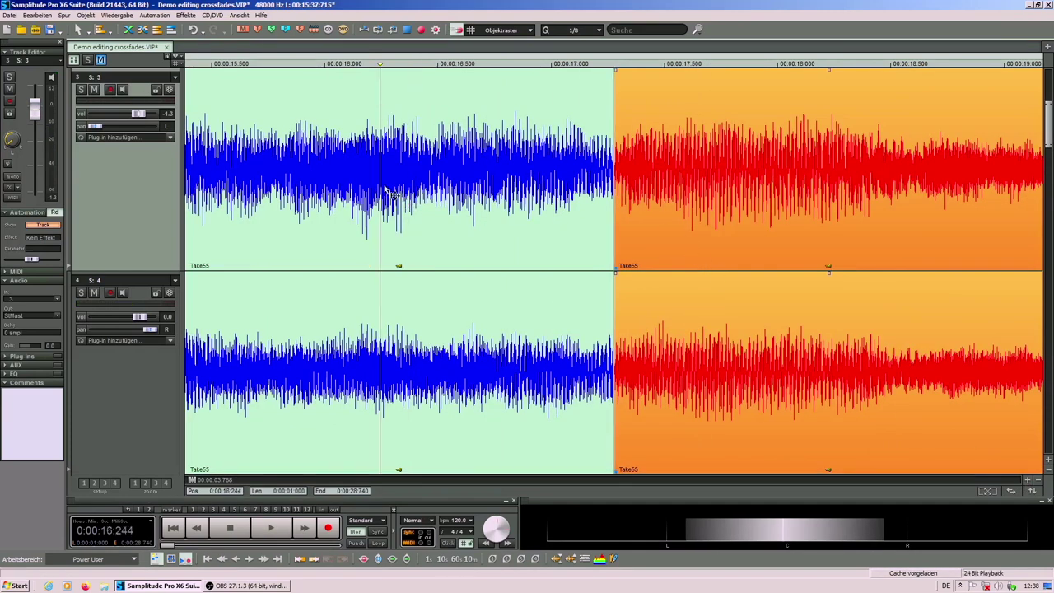
key("space")
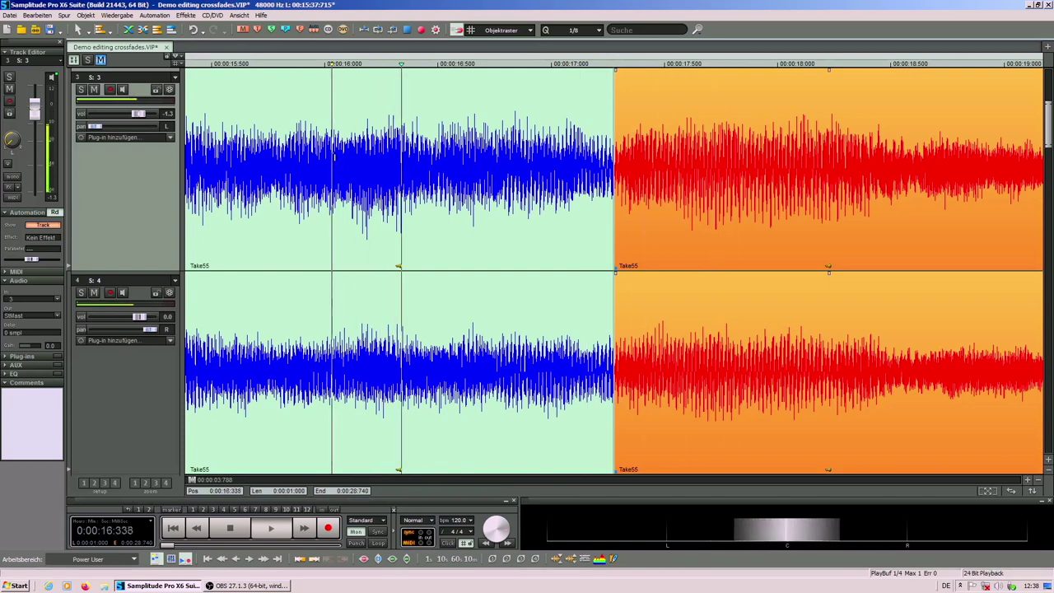
left_click(302, 128)
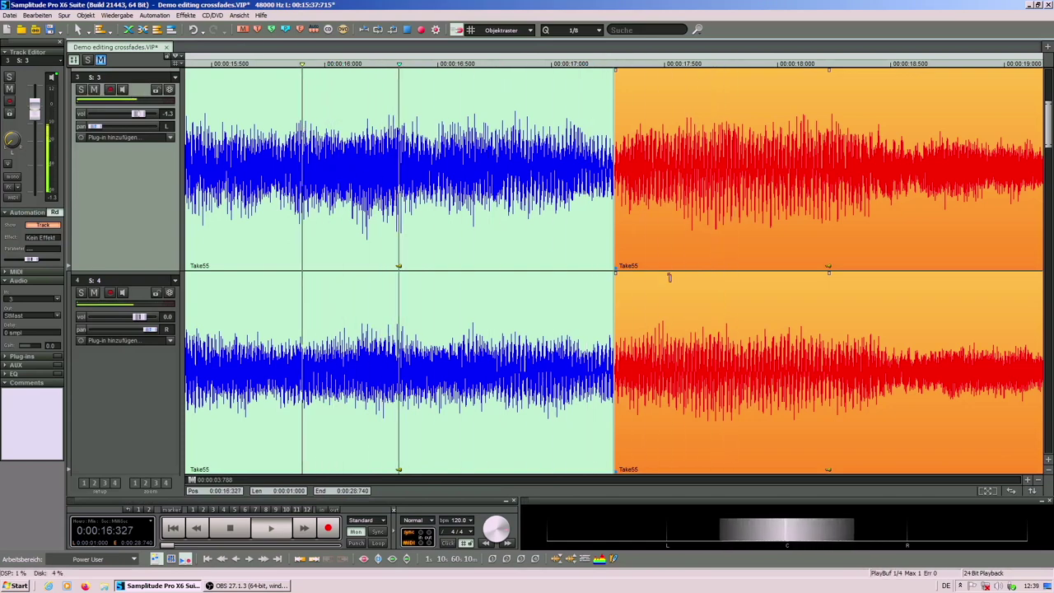
key("space")
key("space")
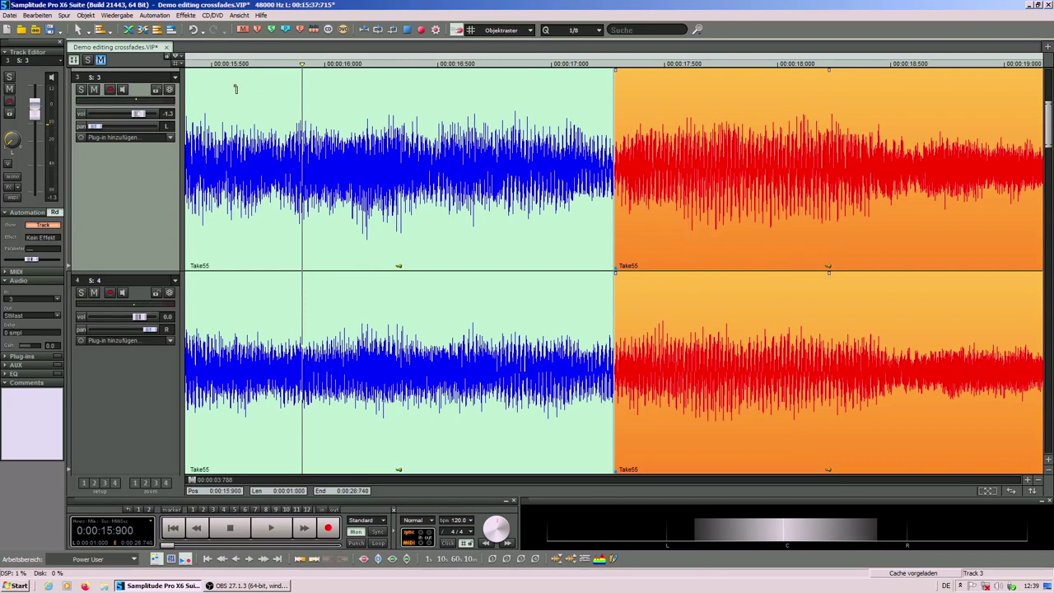
Apply a 1,000 ms crossfade at the join of the Take55 objects, taken from the global crossfade settings.
left_click(142, 29)
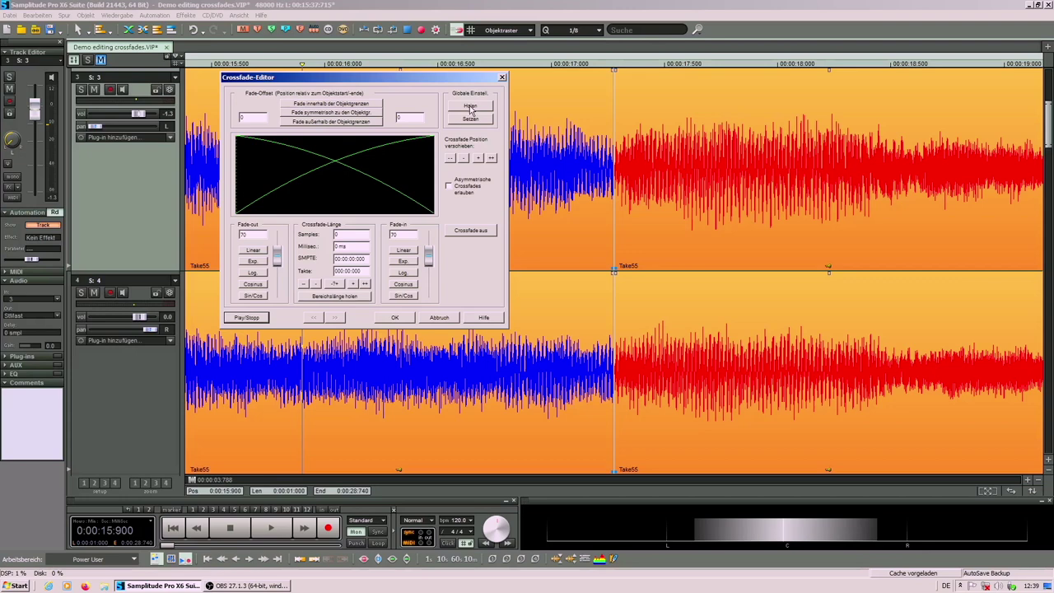
left_click(470, 108)
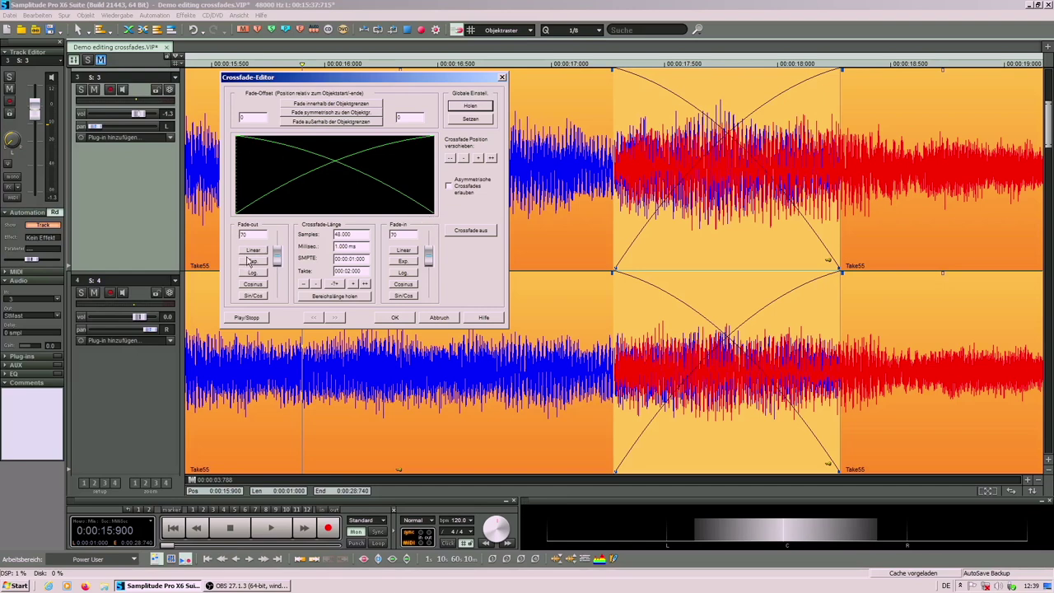
left_click(395, 320)
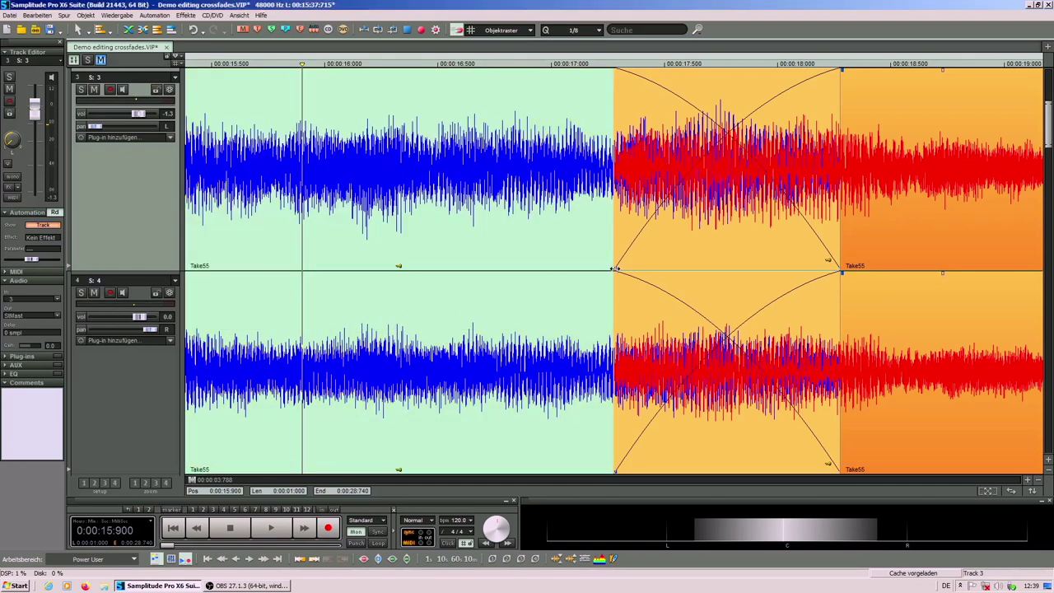
Shift the crossfade earlier so it centres on about 0:00:17:289, and nudge the second Take55 object slightly to align the overlapping waveforms.
left_click_drag(616, 267, 507, 262)
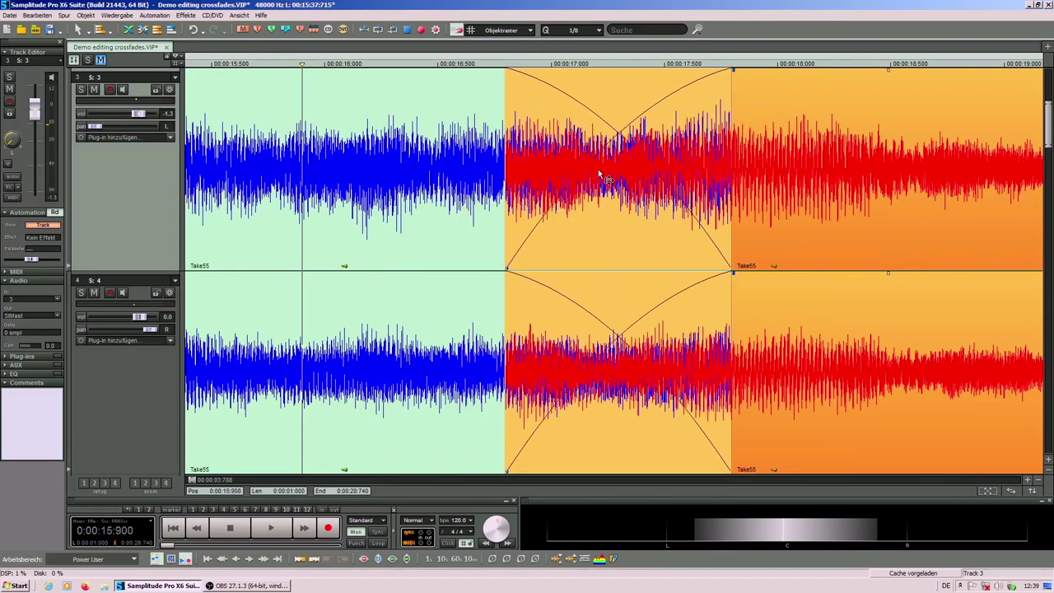
left_click(617, 122)
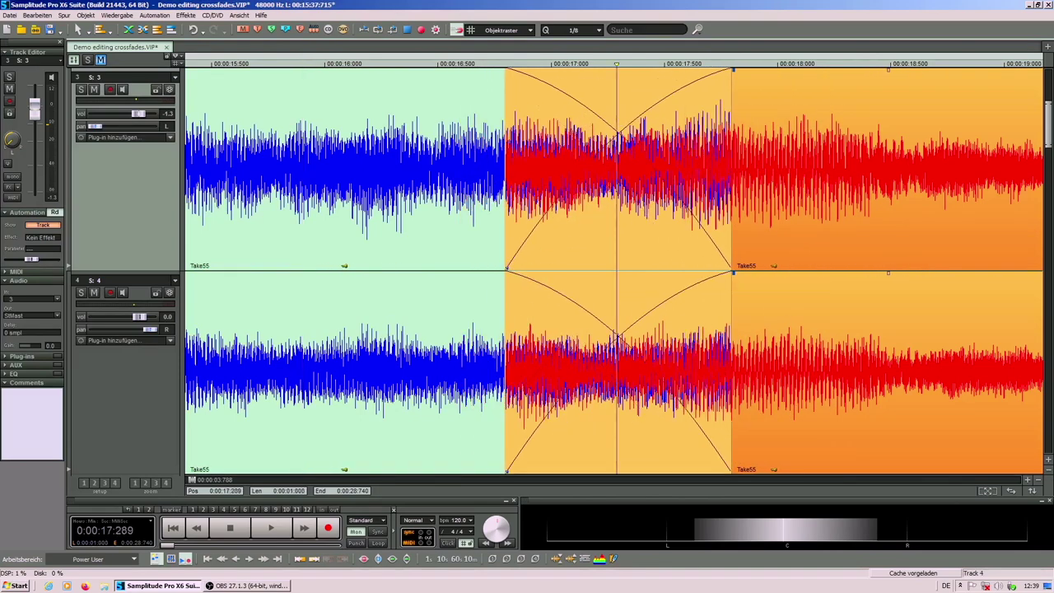
left_click(1038, 485)
left_click(1038, 485)
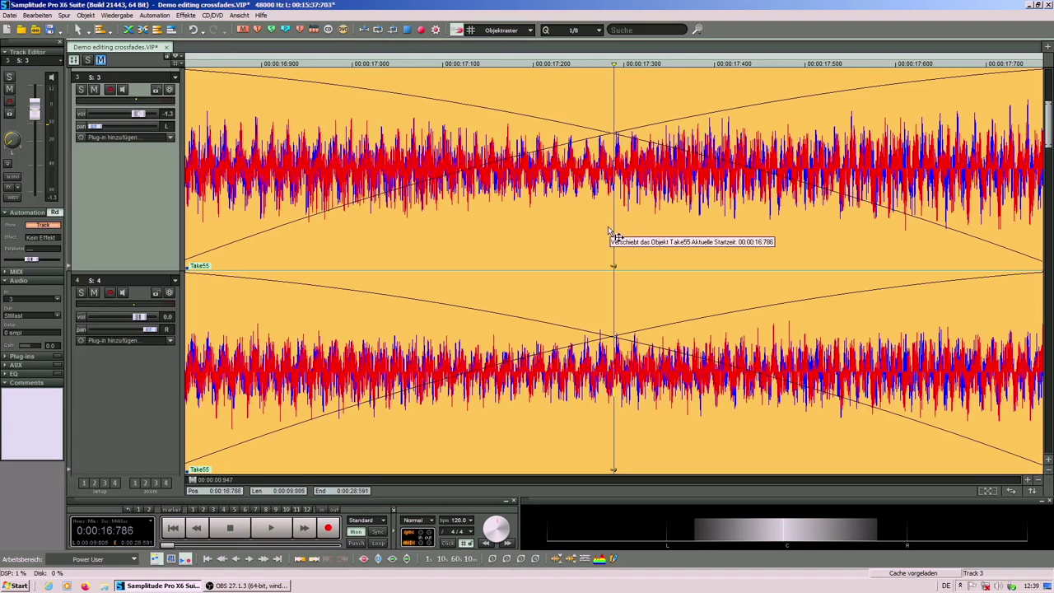
left_click_drag(609, 227, 616, 237)
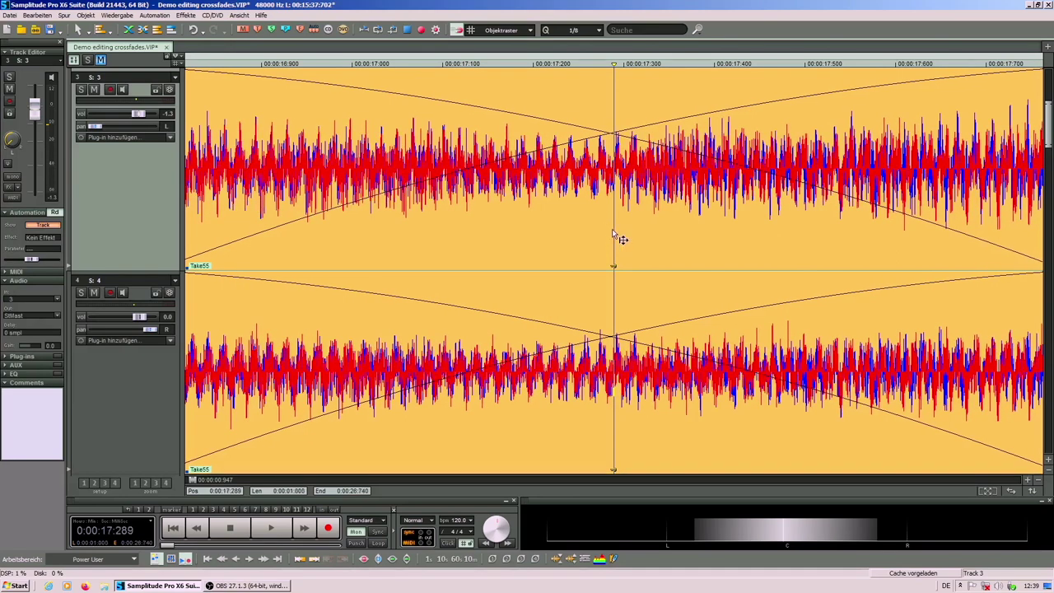
Audition the centred crossfade from within the first Take55 object, restarting playback at about 0:00:15:881.
left_click(1038, 482)
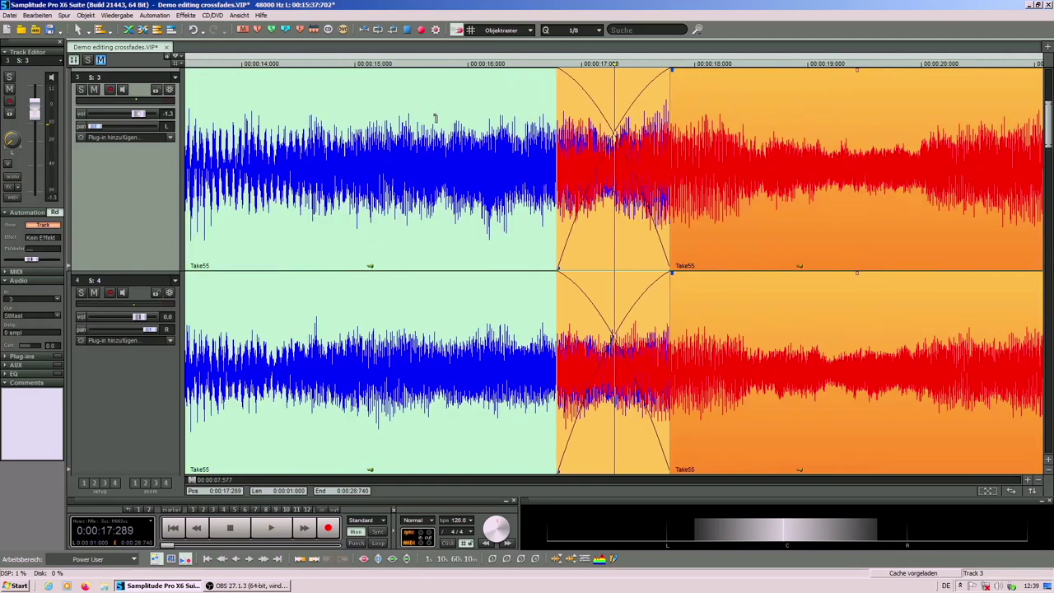
left_click(409, 106)
key("space")
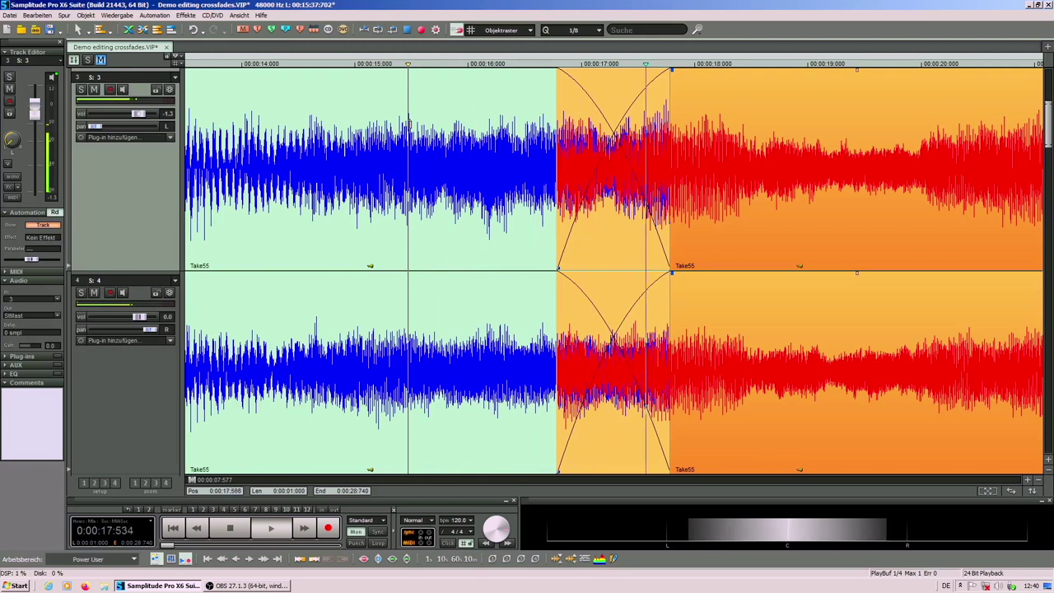
left_click(455, 133)
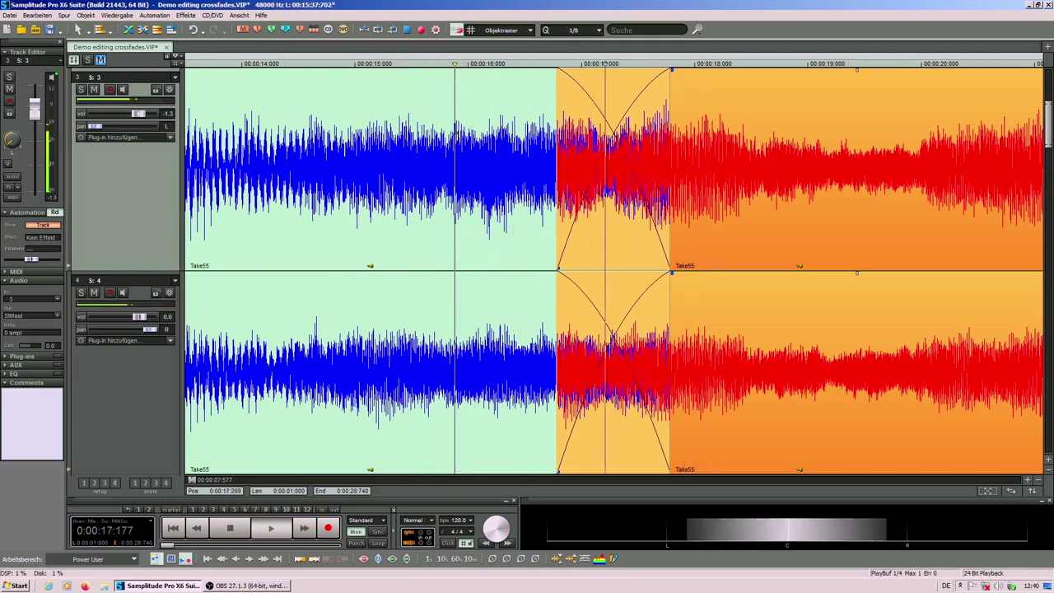
key("space")
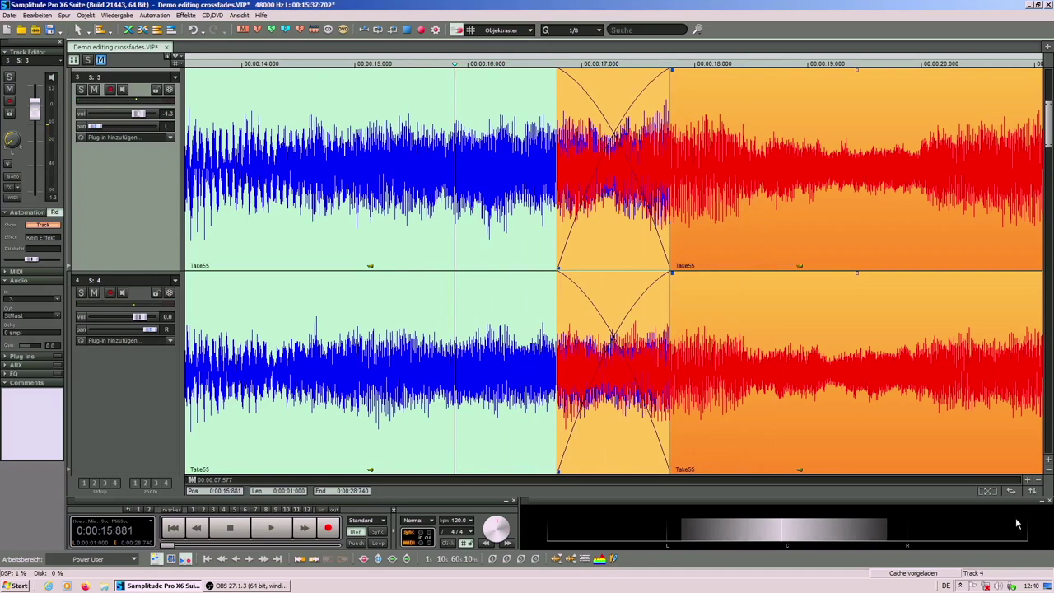
Mark the crossfade's second half from about 0:00:17:287 to 0:00:17:784, and move the crossfade earlier so it ends at 0:00:17:287.
left_click(1028, 481)
scroll(815, 263, "right", 2)
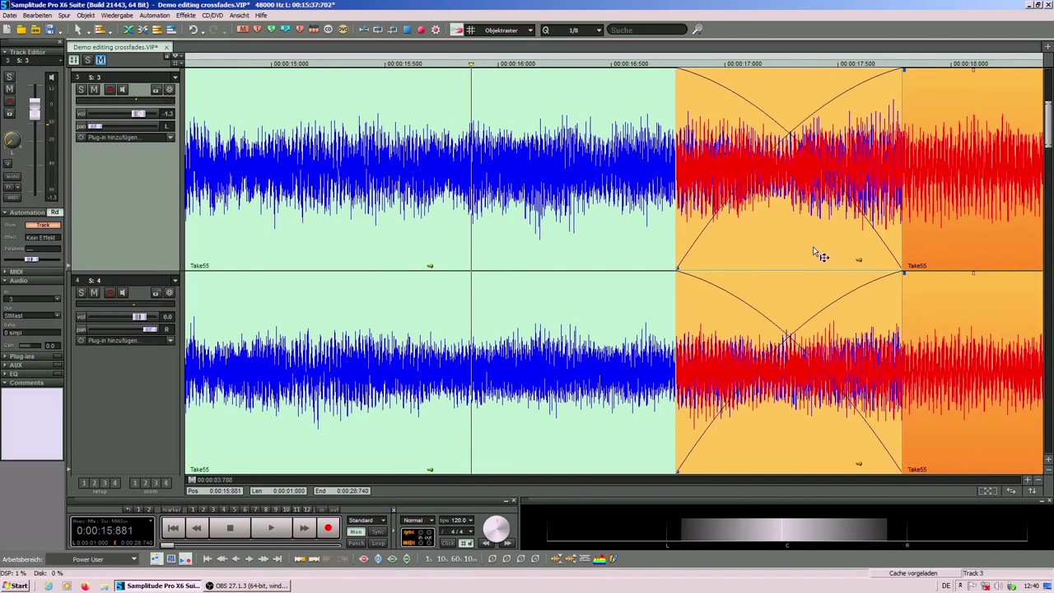
scroll(814, 251, "right", 1)
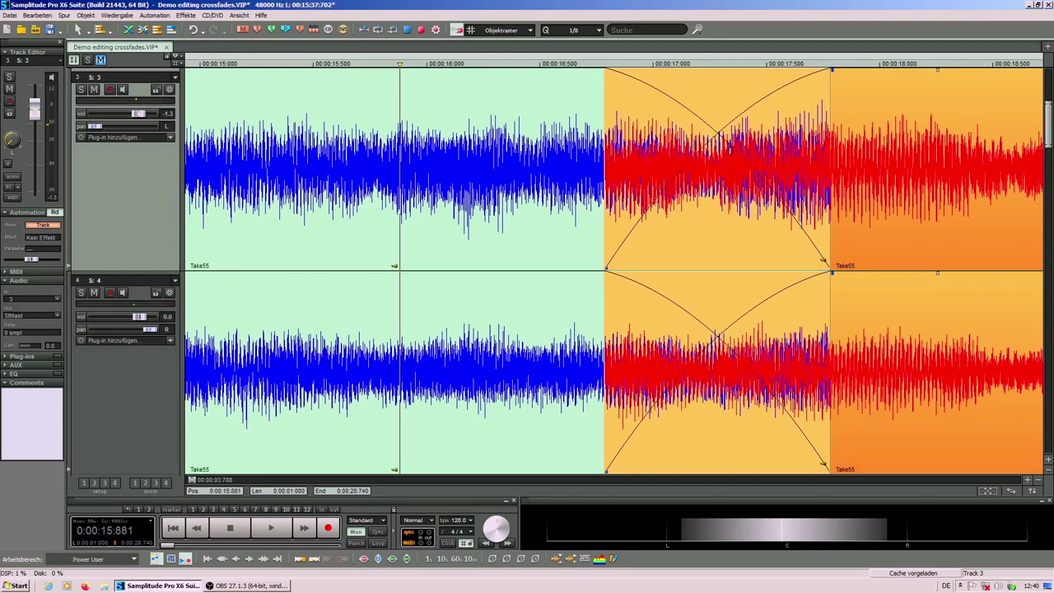
left_click_drag(719, 134, 831, 157)
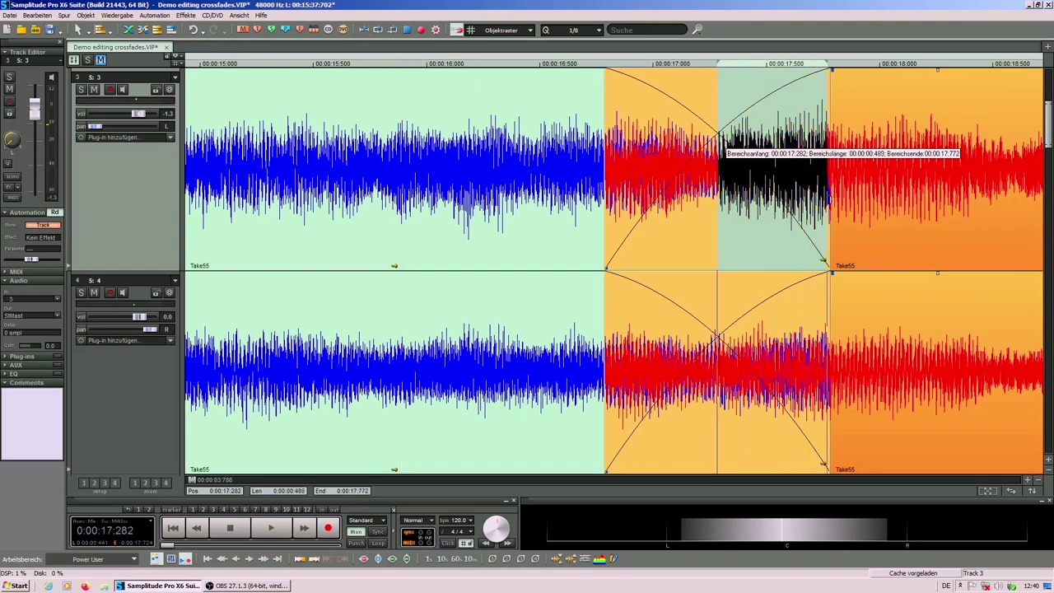
left_click(646, 116)
left_click(717, 97)
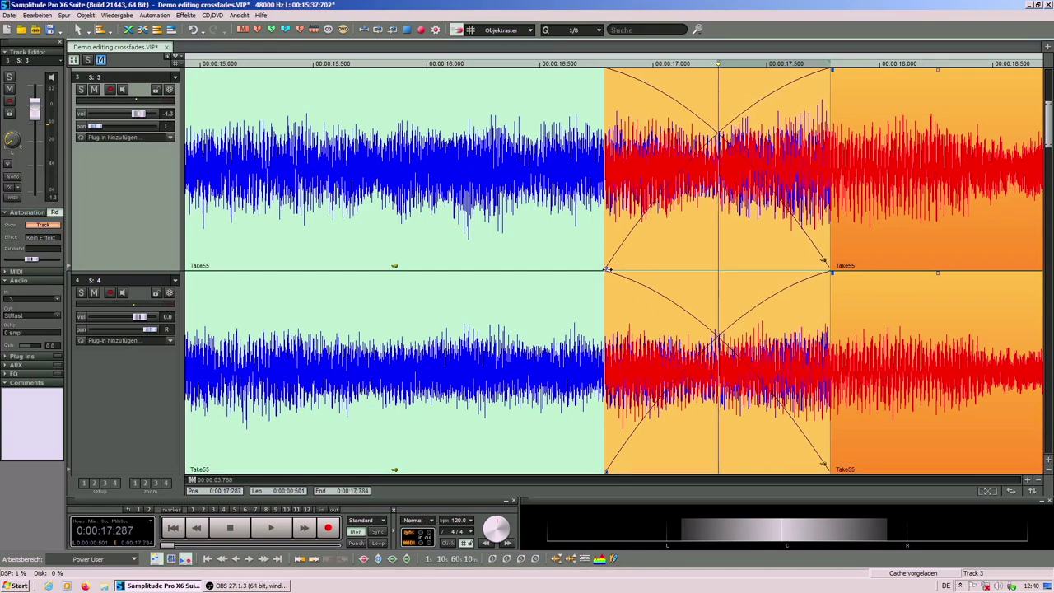
left_click_drag(607, 270, 494, 251)
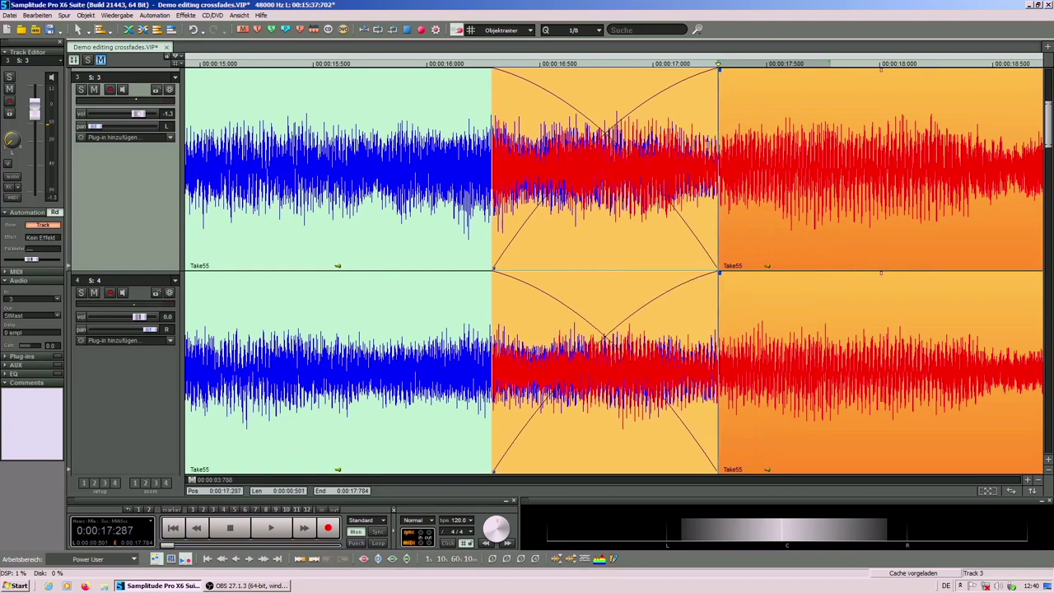
Audition the second take from the end of the crossfade, then the transition from the first take, restarting at 0:00:15:666.
left_click(720, 152)
key("space")
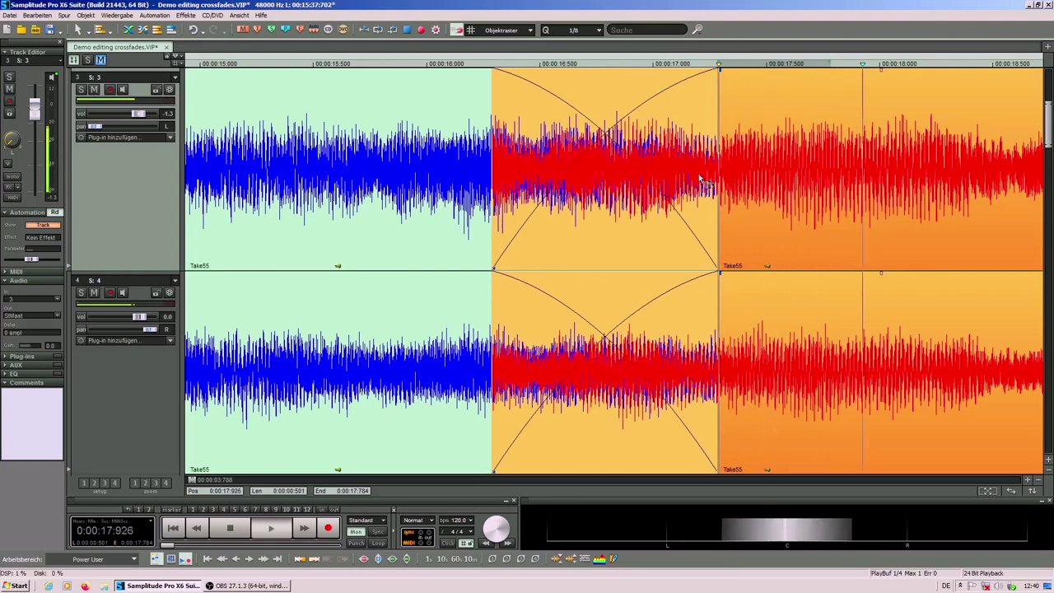
key("space")
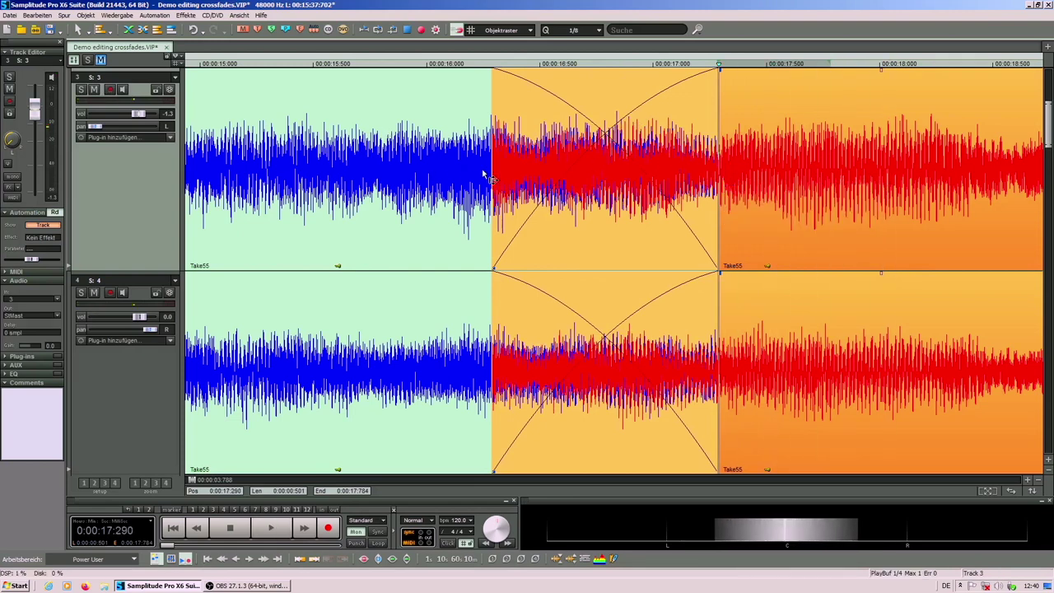
left_click(352, 170)
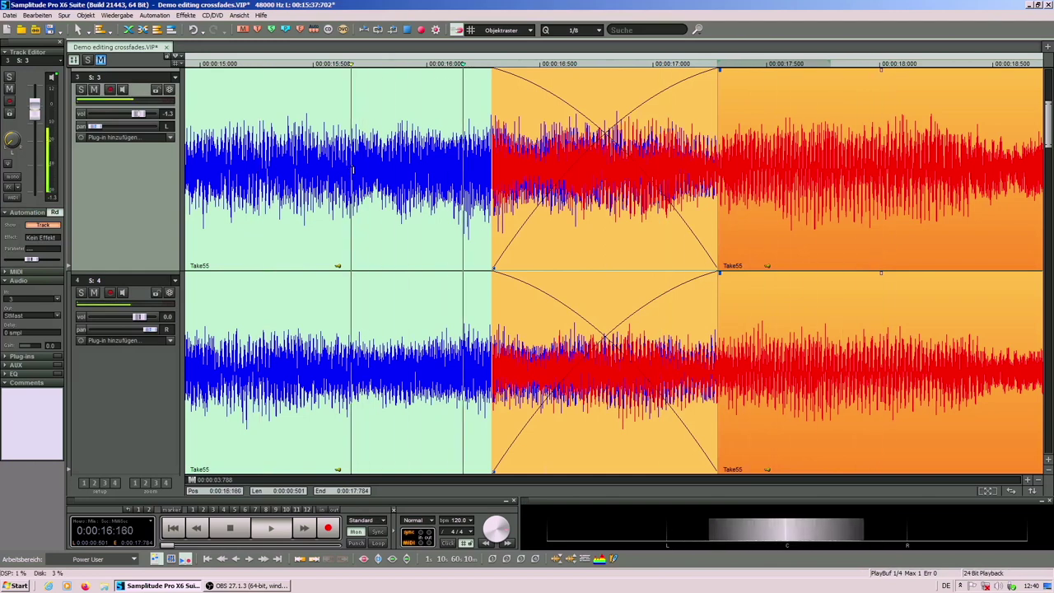
key("space")
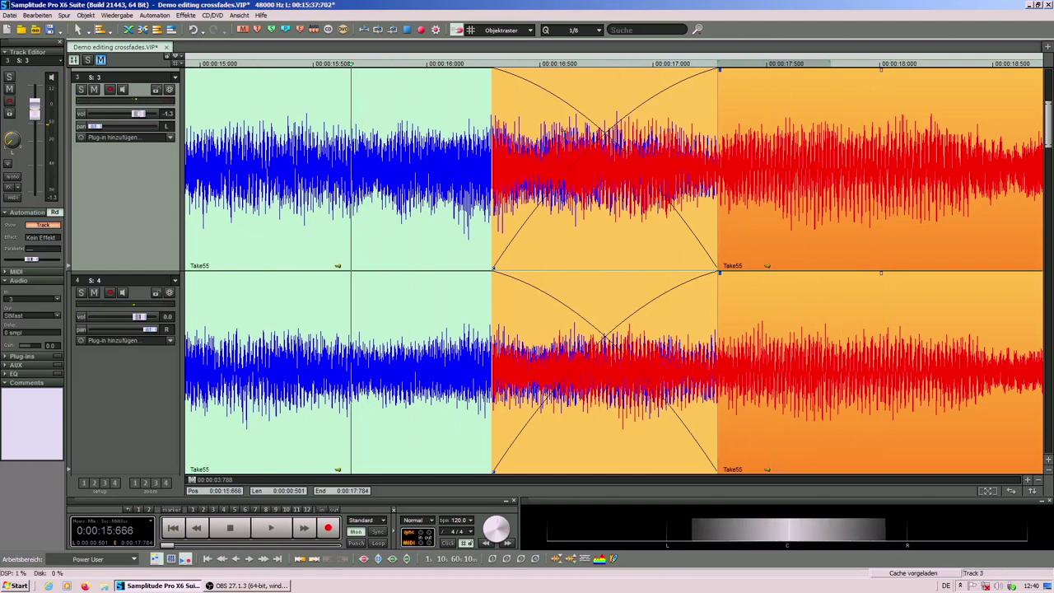
Nudge the second Take55 object slightly earlier so its waveform lines up with the first take around 0:00:16:698.
left_click(585, 129)
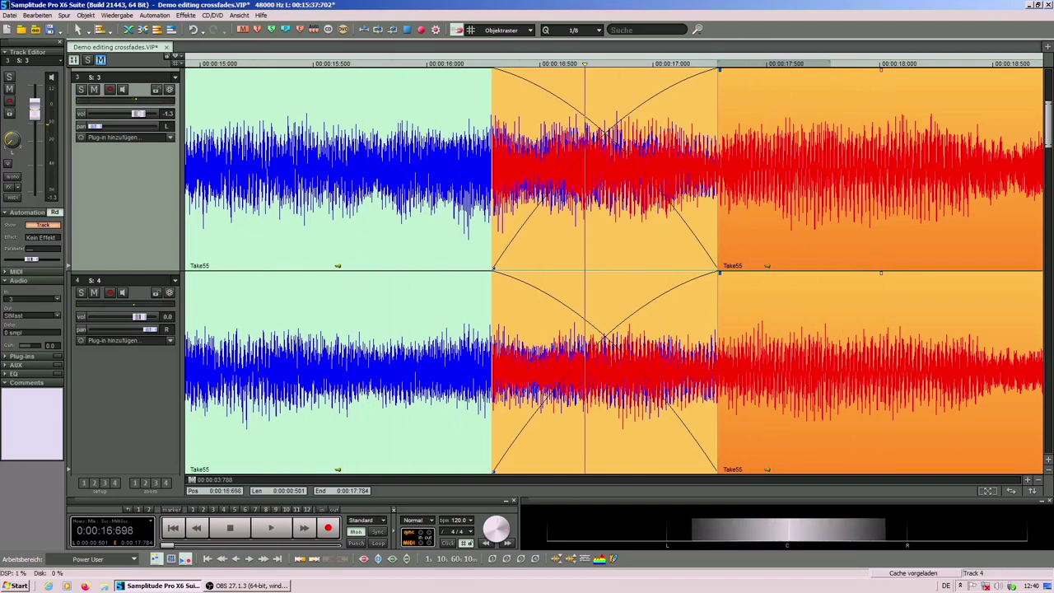
left_click(1030, 481)
left_click(1029, 481)
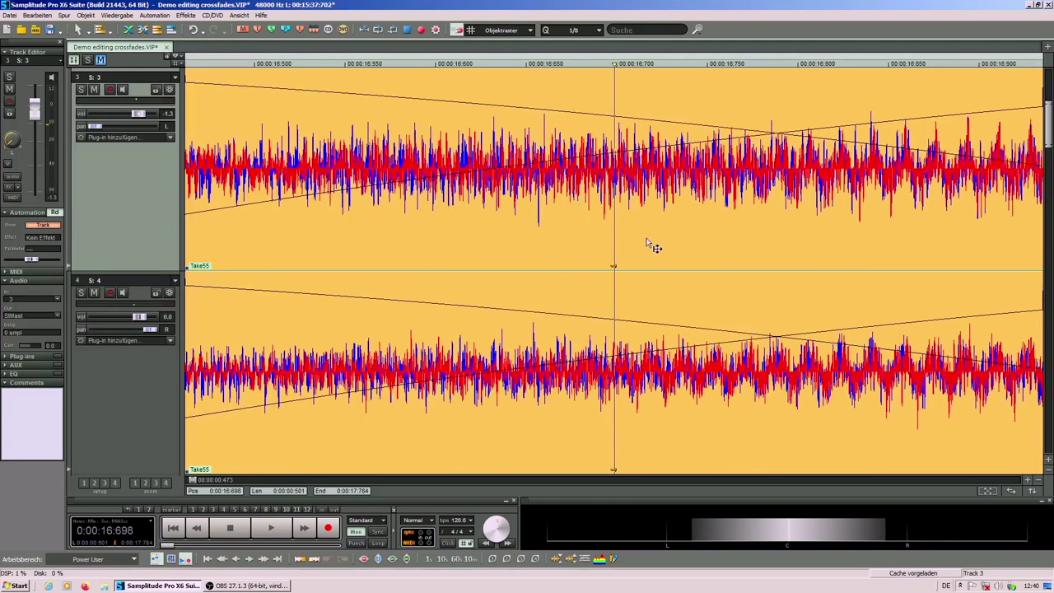
left_click(1037, 485)
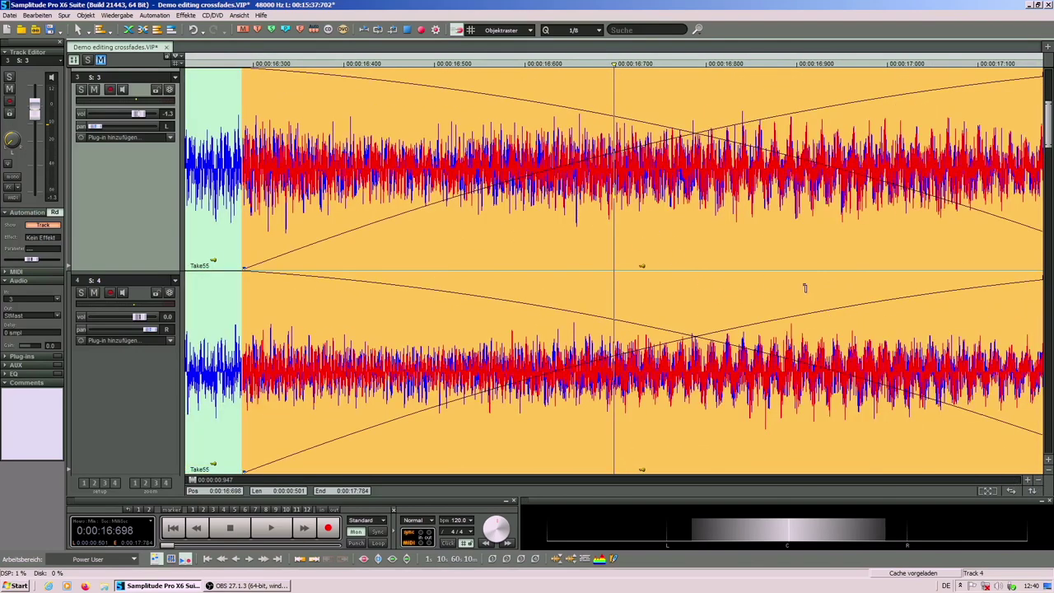
left_click_drag(728, 228, 726, 227)
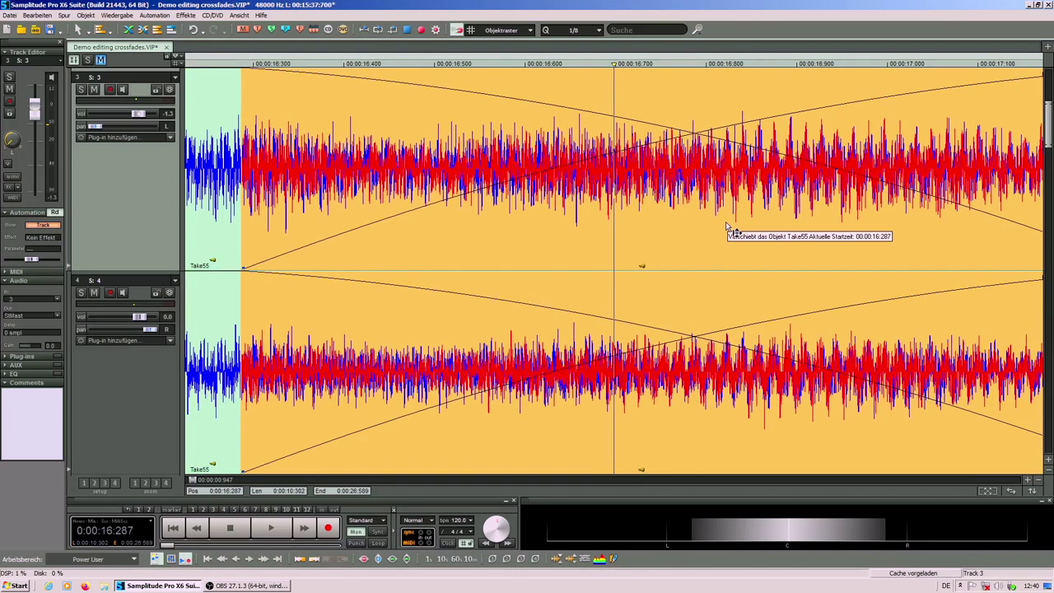
left_click(878, 332)
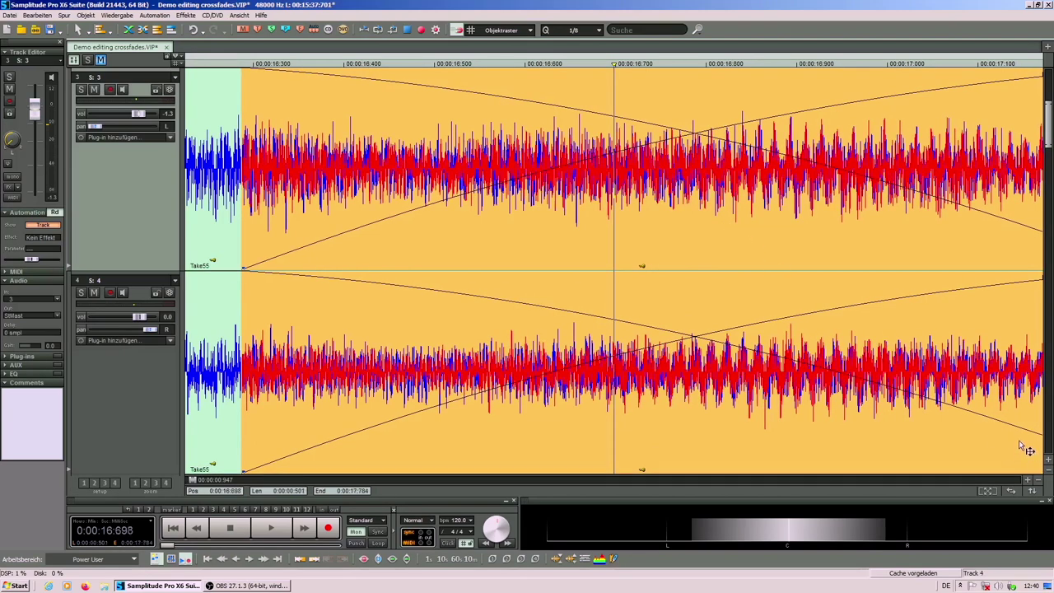
Audition the realigned crossfade, starting playback from about 0:00:15:582.
left_click(1038, 481)
left_click(1038, 480)
left_click(361, 114)
key("space")
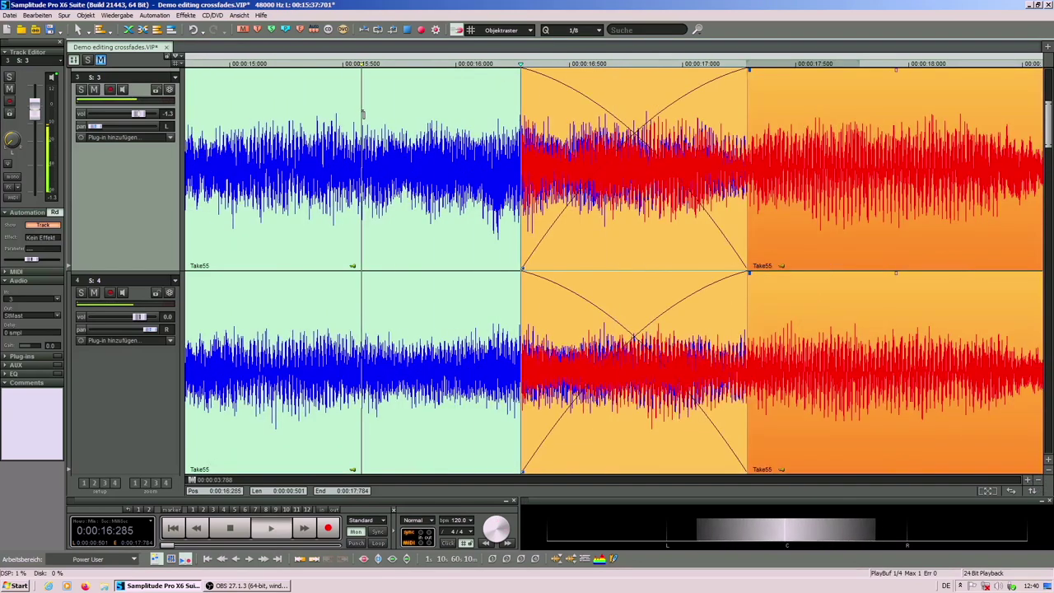
key("space")
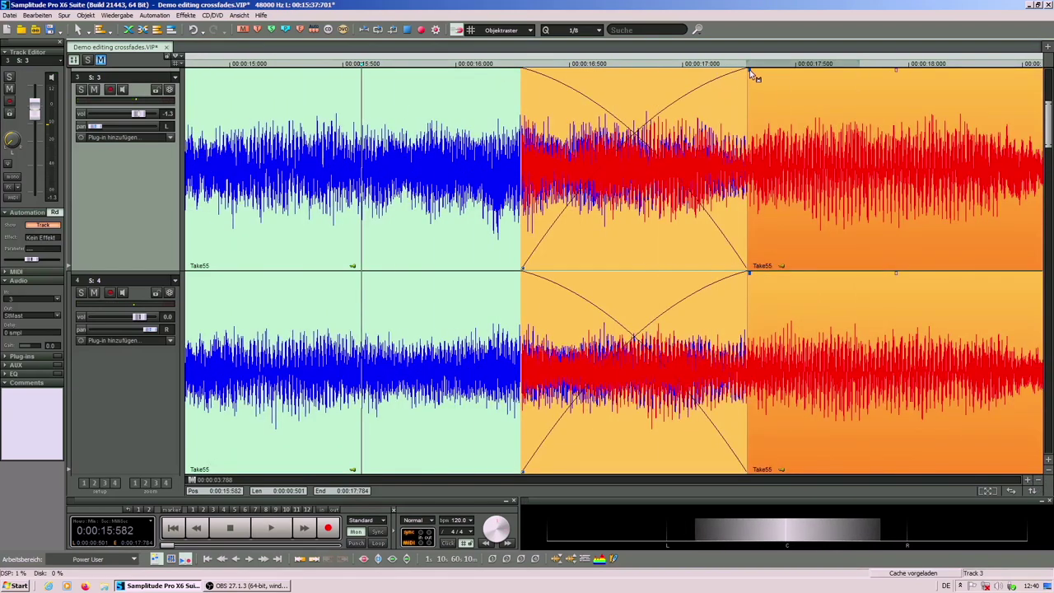
Shorten the crossfade to about 270 ms and move it later so it starts at about 0:00:17:000.
left_click_drag(750, 69, 586, 81)
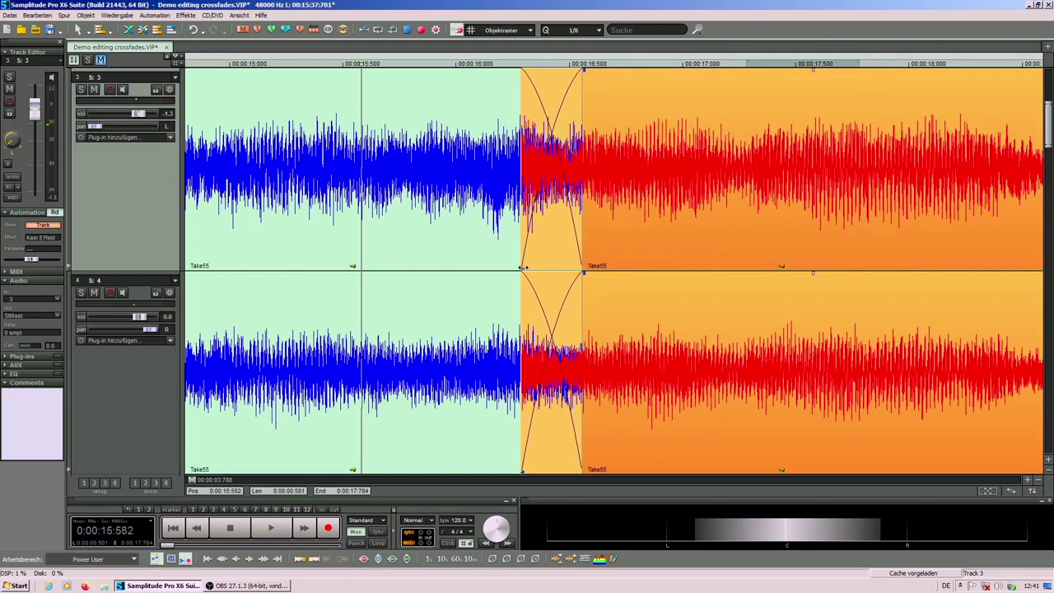
left_click_drag(522, 267, 685, 271)
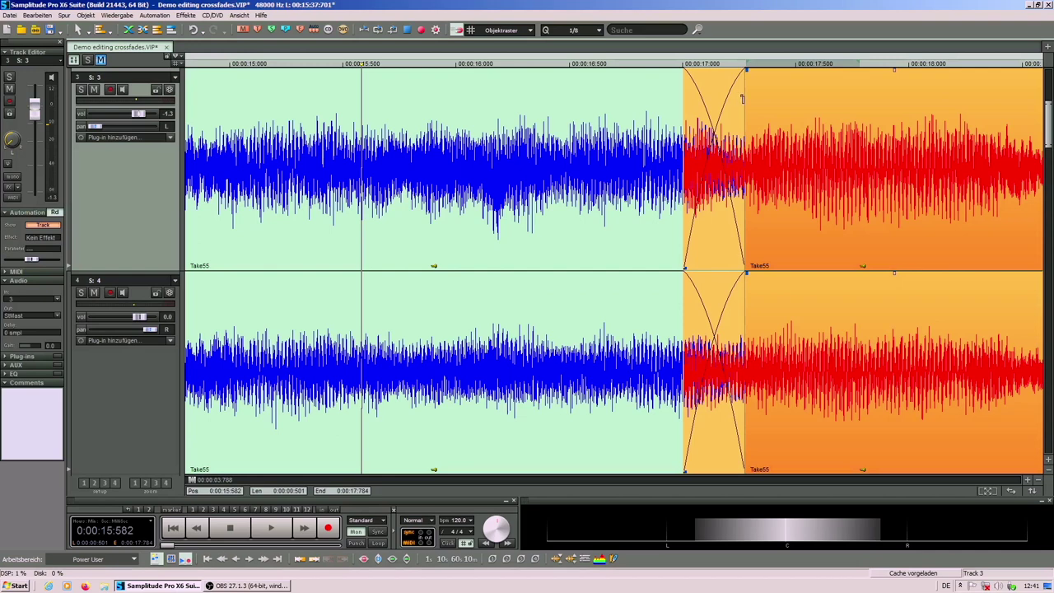
Audition the shortened crossfade, starting playback in the first take shortly before 0:00:16:100.
left_click(748, 138)
left_click(518, 105)
left_click(472, 97)
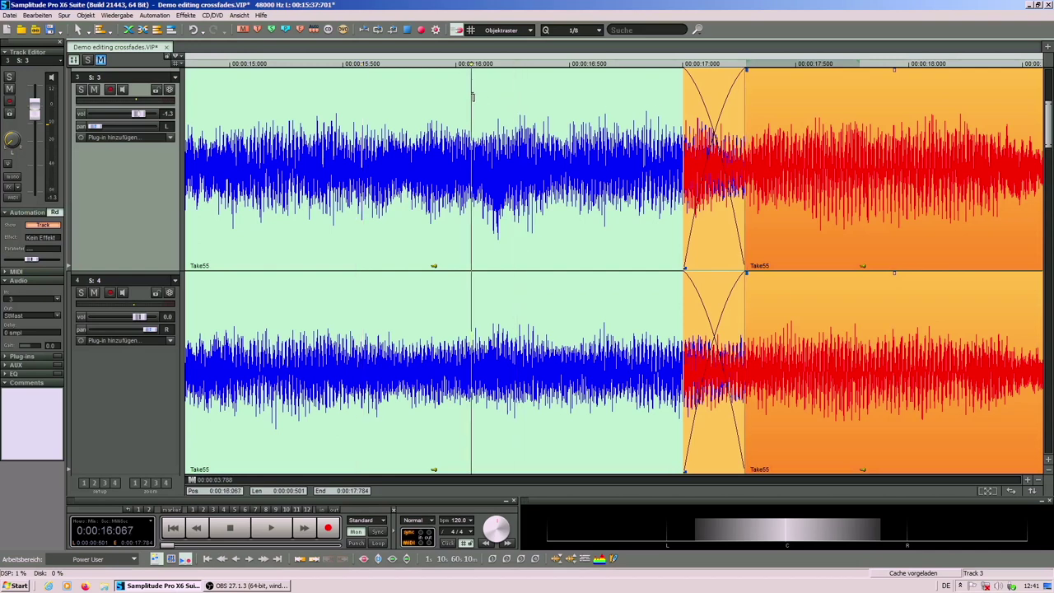
left_click(479, 132)
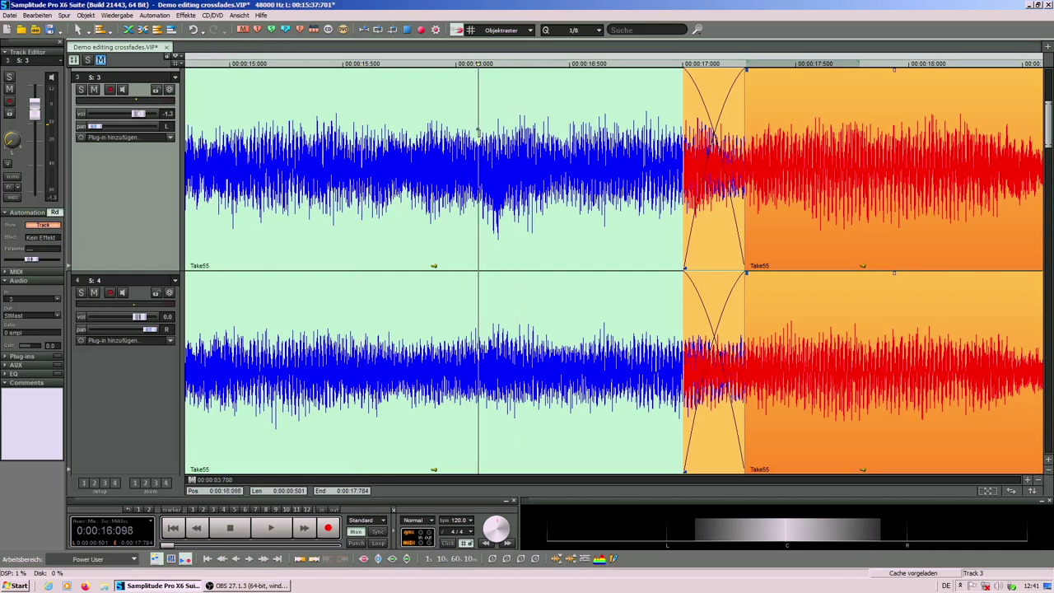
left_click(476, 132)
key("space")
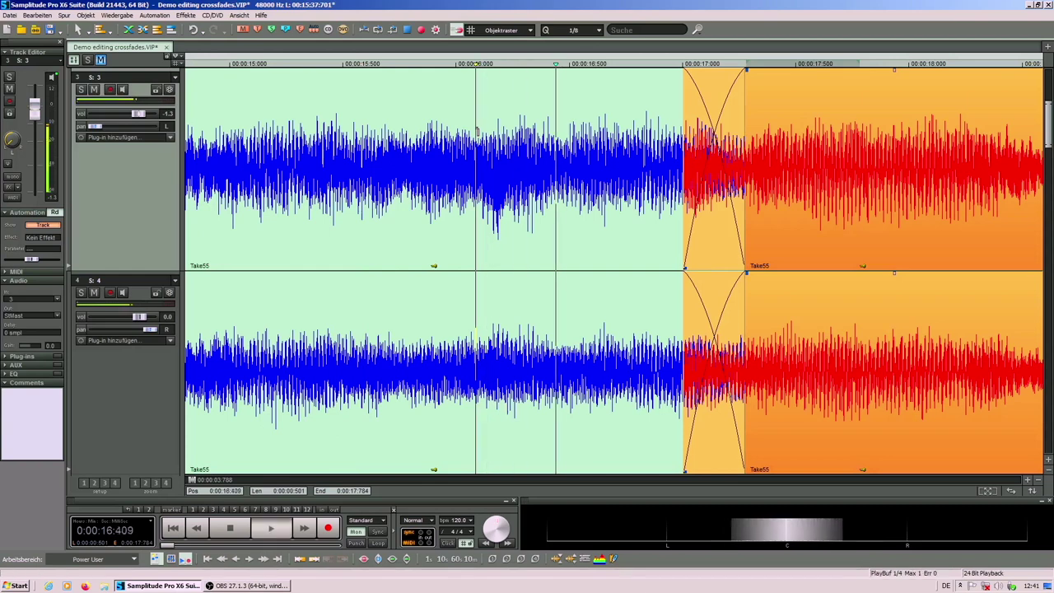
left_click(471, 107)
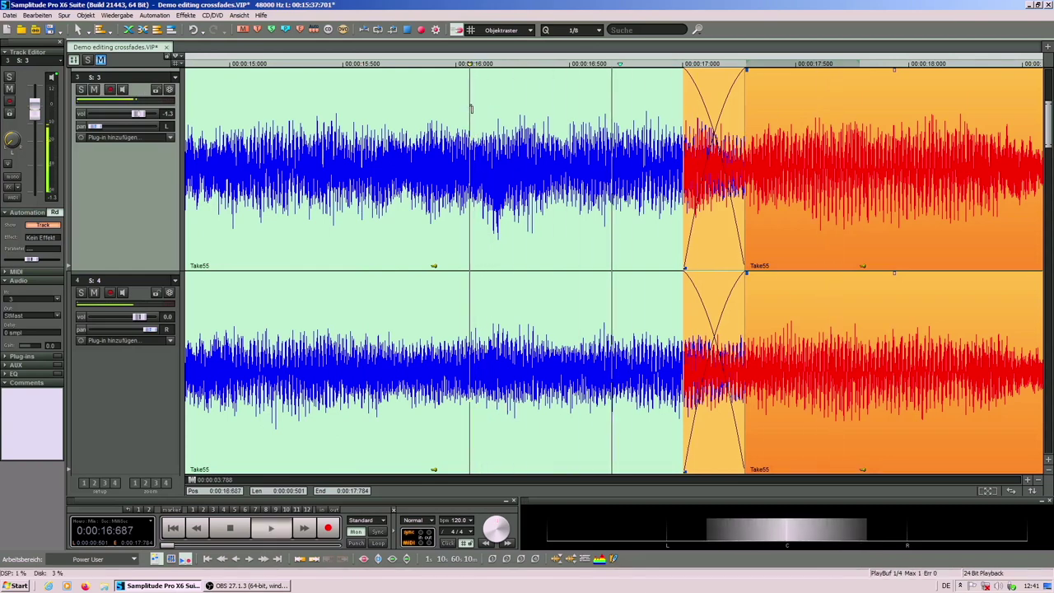
Nudge the second Take55 object slightly later so its waveform lines up with the first take around 0:00:17:084.
left_click(1028, 481)
left_click(1029, 481)
key("space")
left_click(571, 132)
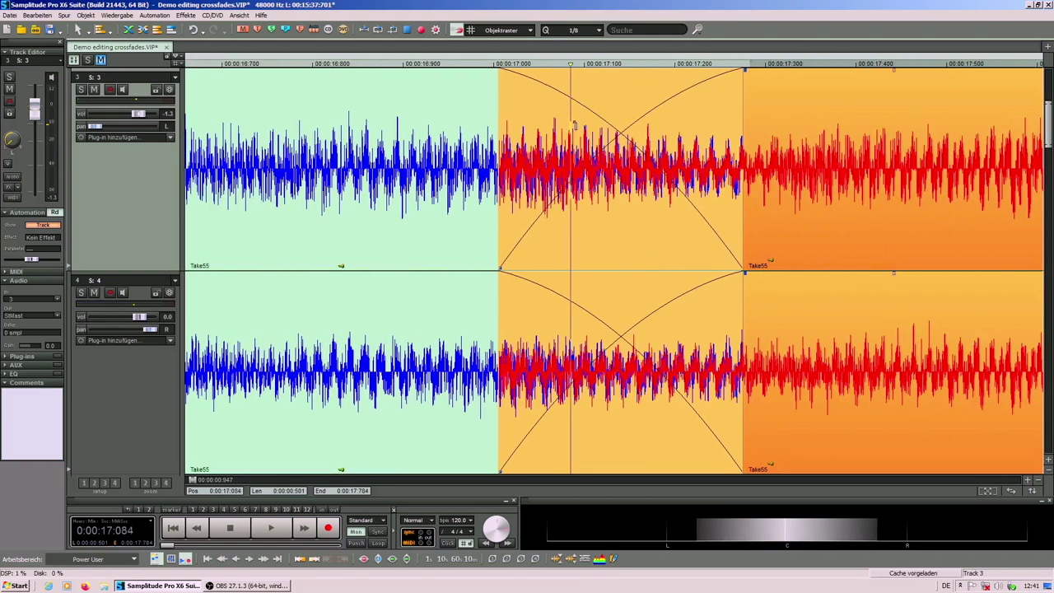
left_click(1027, 481)
left_click(1027, 480)
left_click(1027, 480)
left_click(1027, 481)
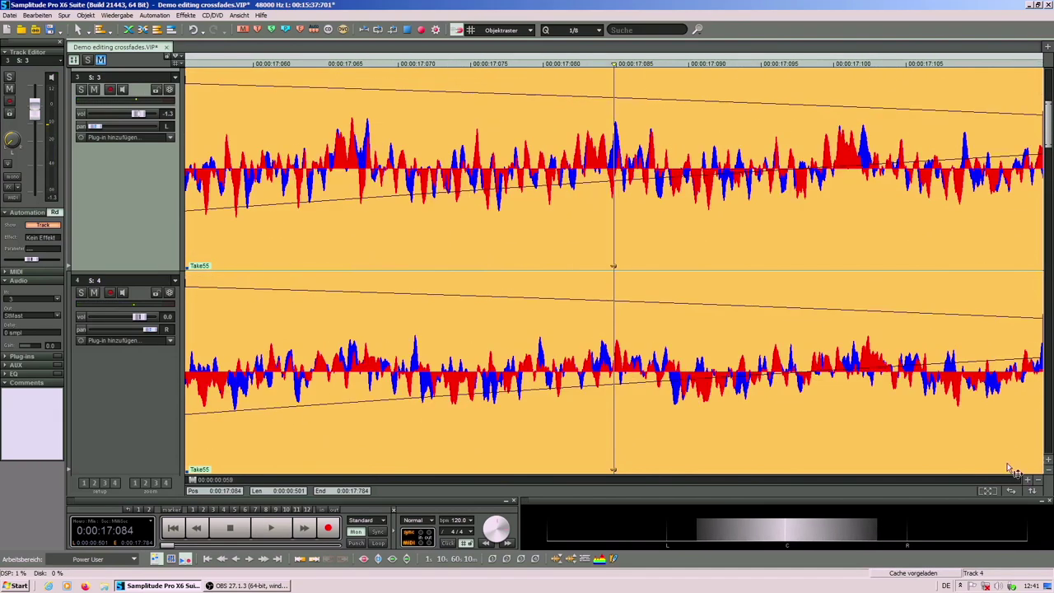
left_click_drag(714, 217, 725, 216)
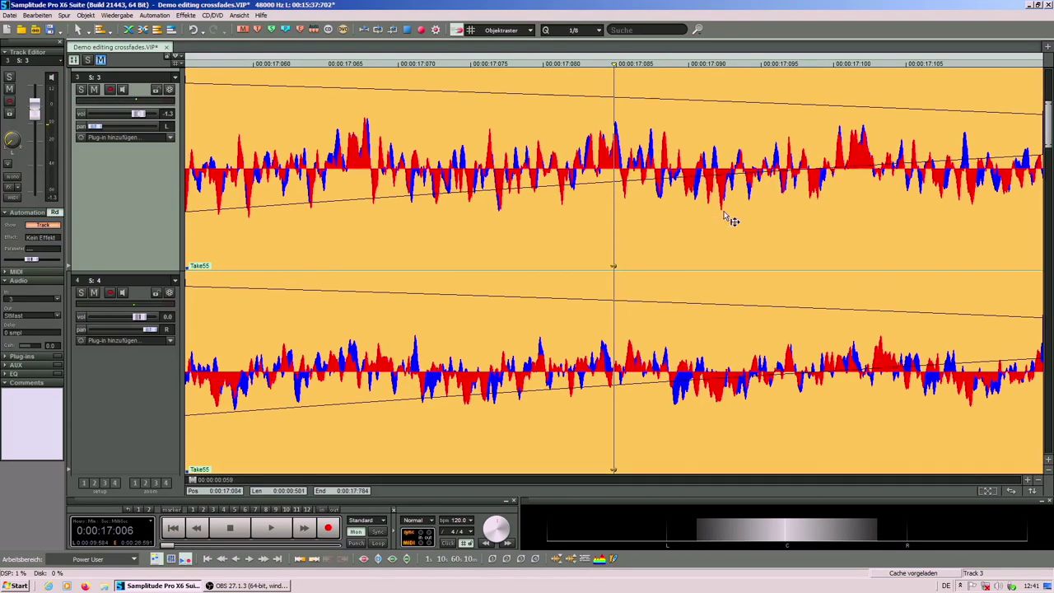
Audition the realigned crossfade from about 0:00:15:600 into the second take.
left_click(1040, 483)
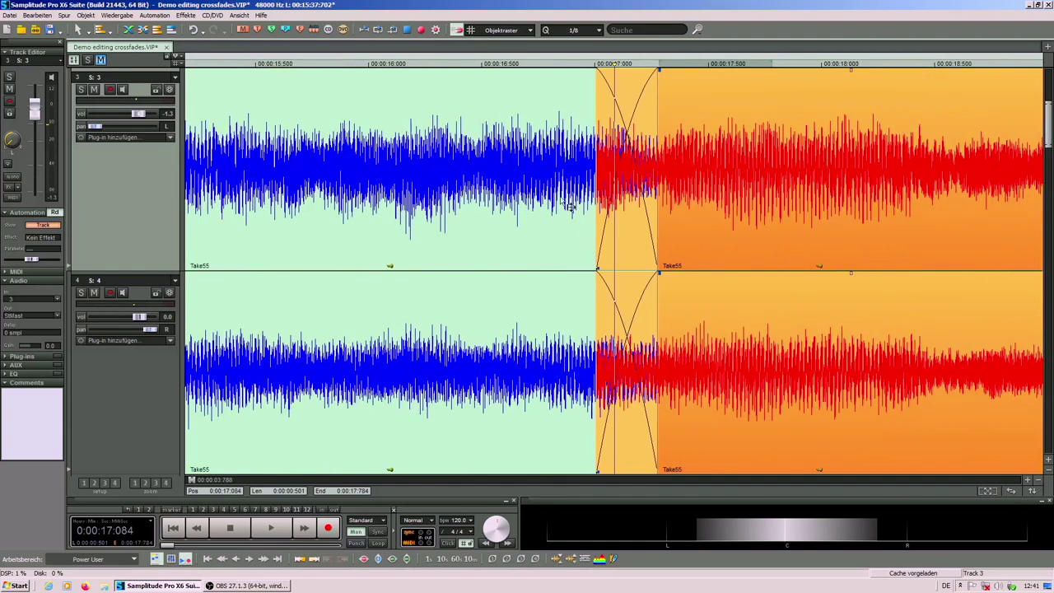
left_click(281, 103)
key("space")
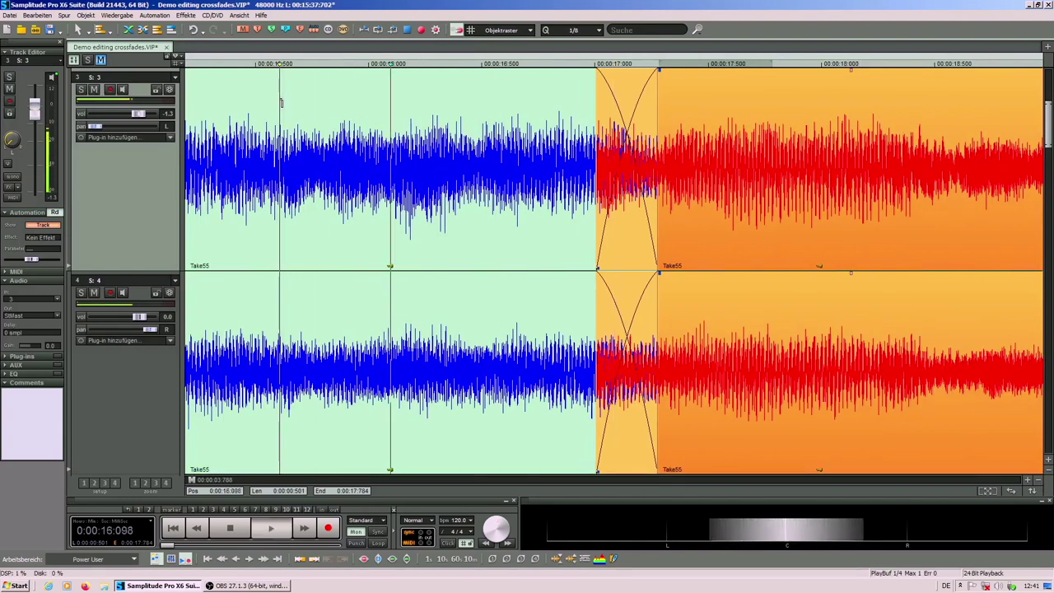
left_click(377, 115)
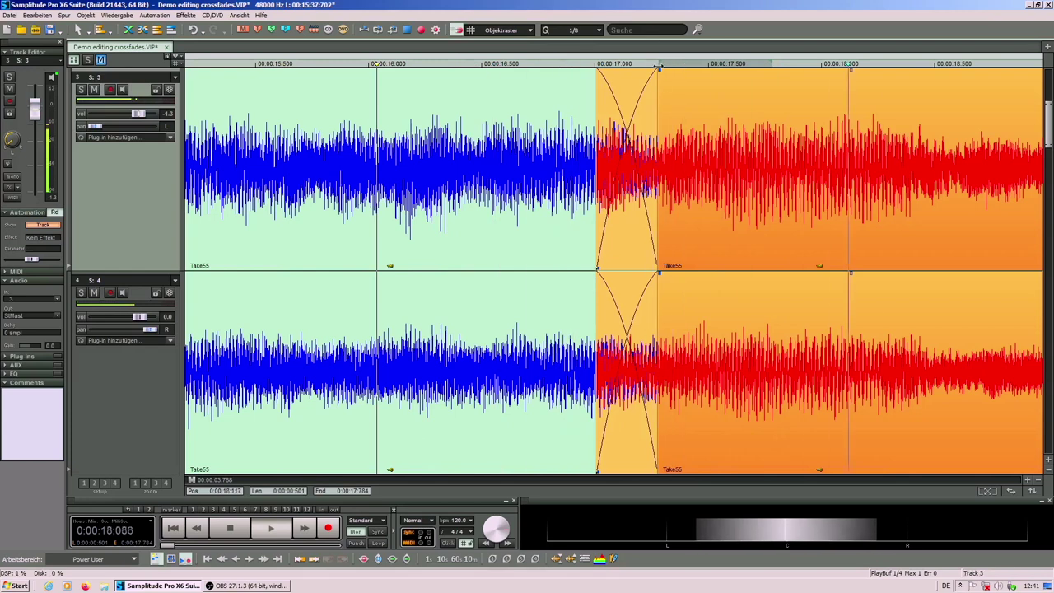
key("space")
Shorten the crossfade to about 165 ms, starting at about 0:00:17:112, and play up to it.
left_click_drag(662, 73, 636, 202)
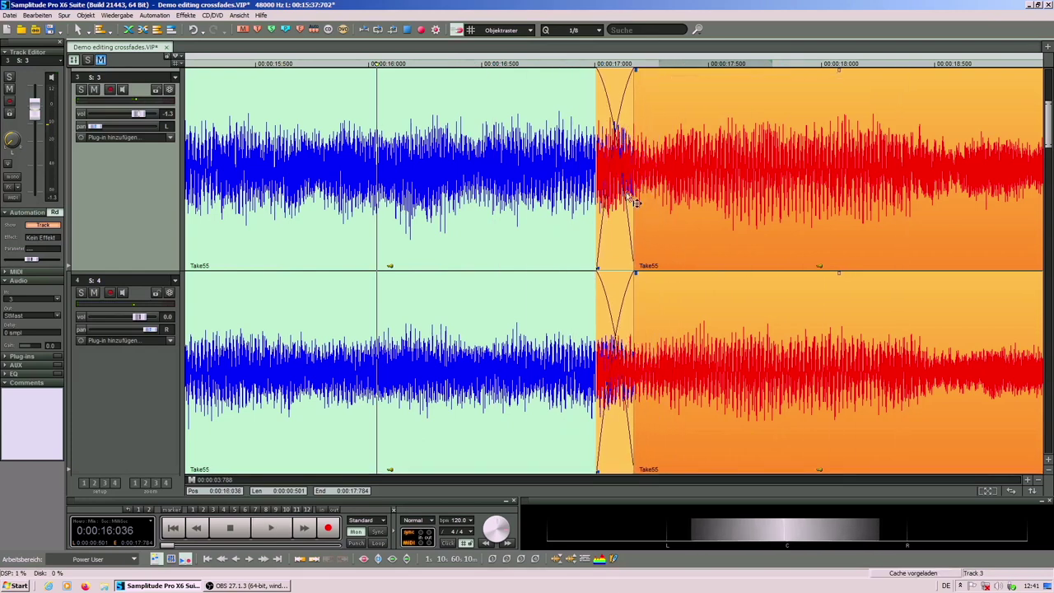
left_click_drag(599, 276, 623, 270)
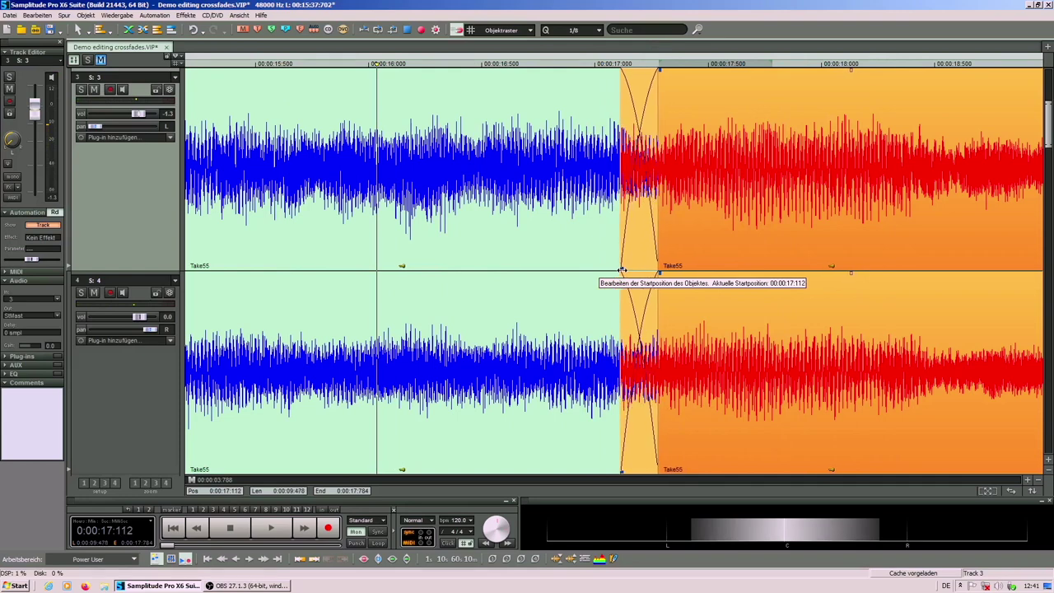
key("space")
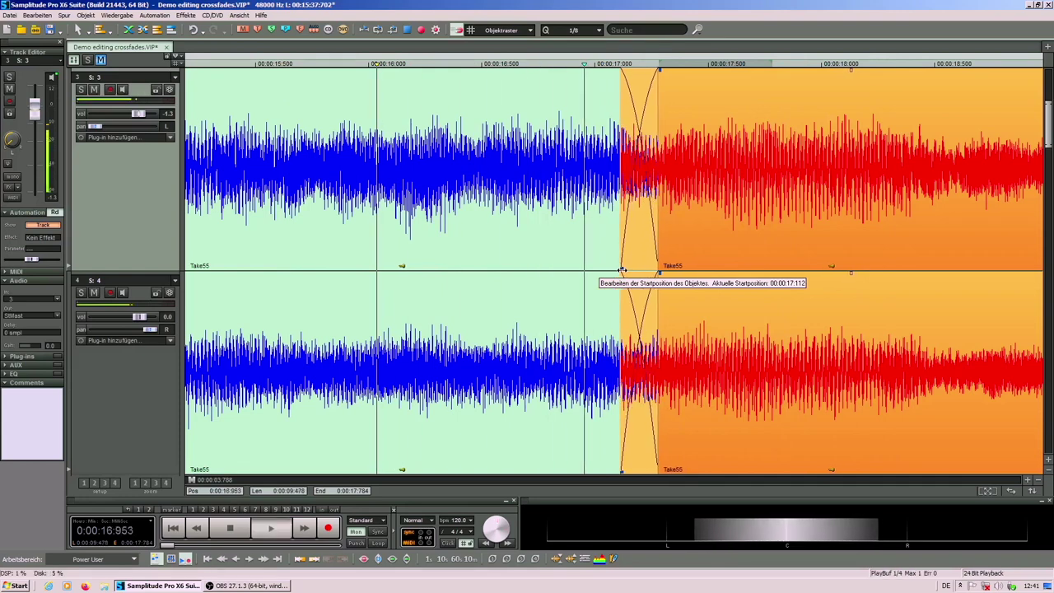
left_click(469, 124)
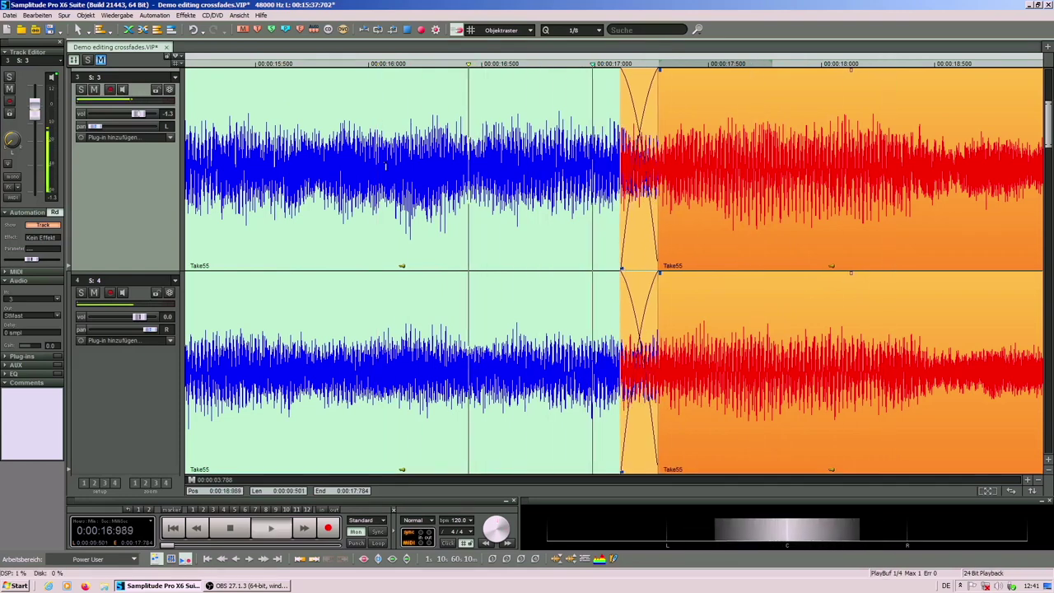
key("space")
Audition the shortened crossfade from 0:00:14:500, then the rest of the second Take55 object from 0:00:20:561.
scroll(289, 123, "up", 1)
left_click(244, 104)
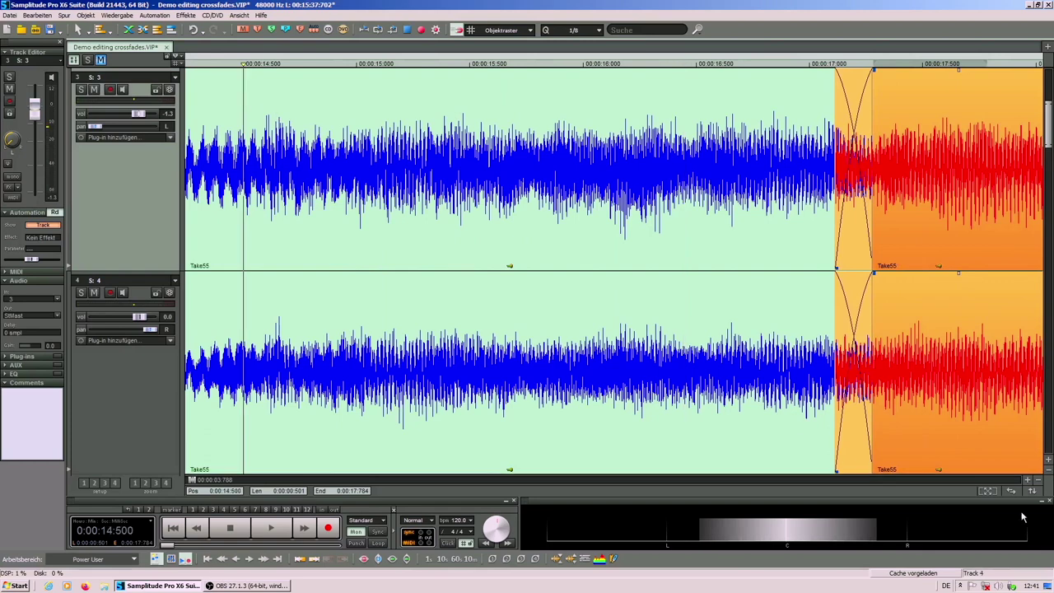
left_click(1038, 482)
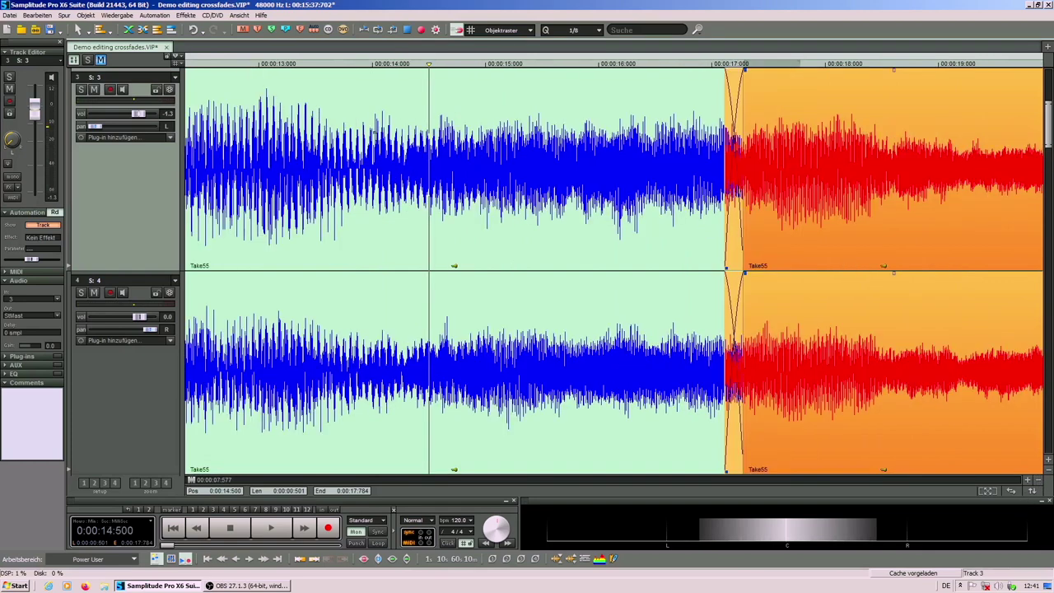
key("space")
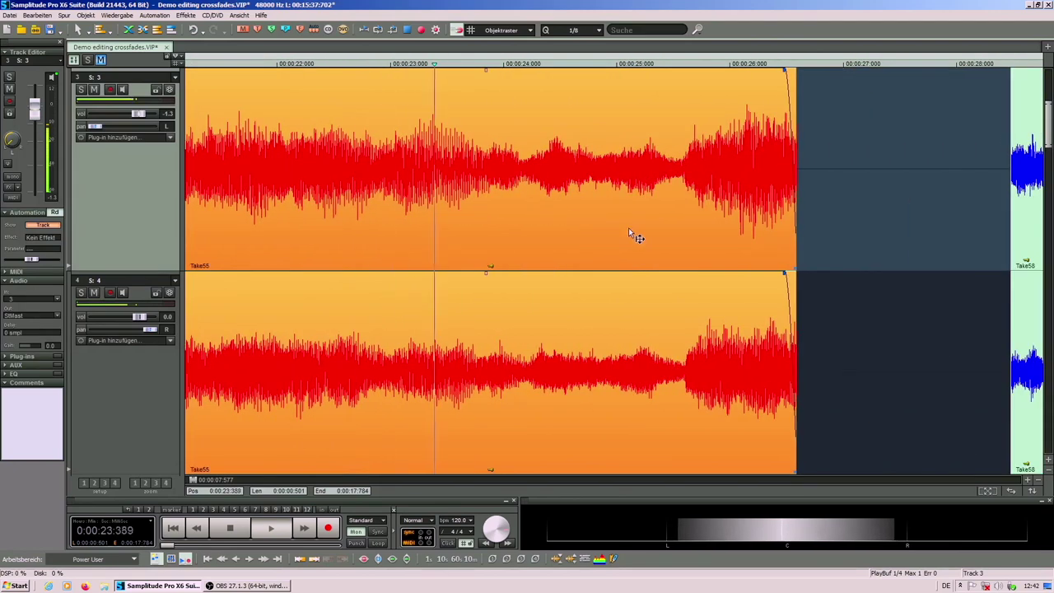
key("space")
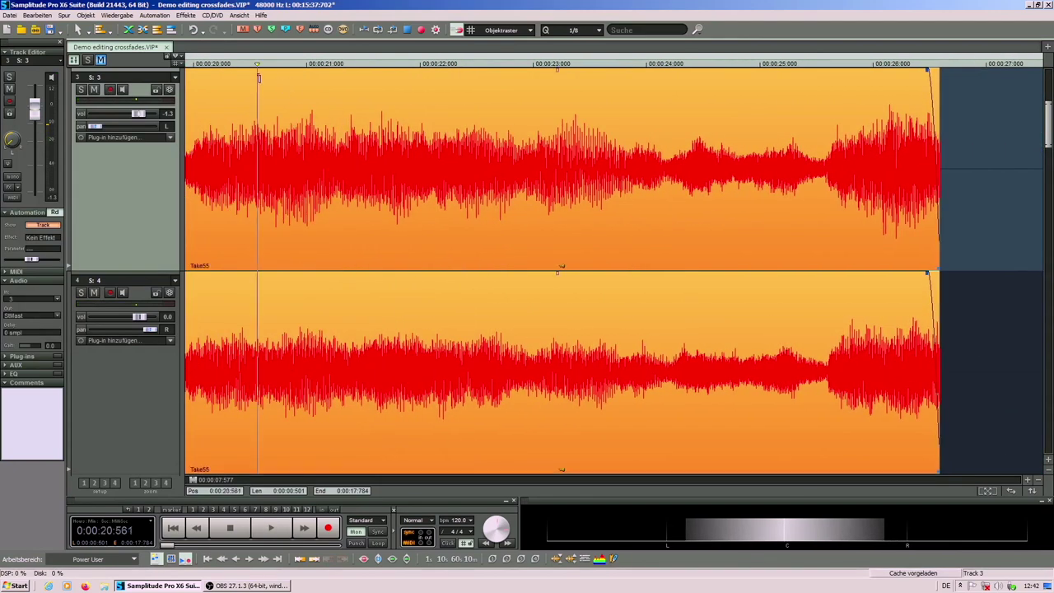
key("space")
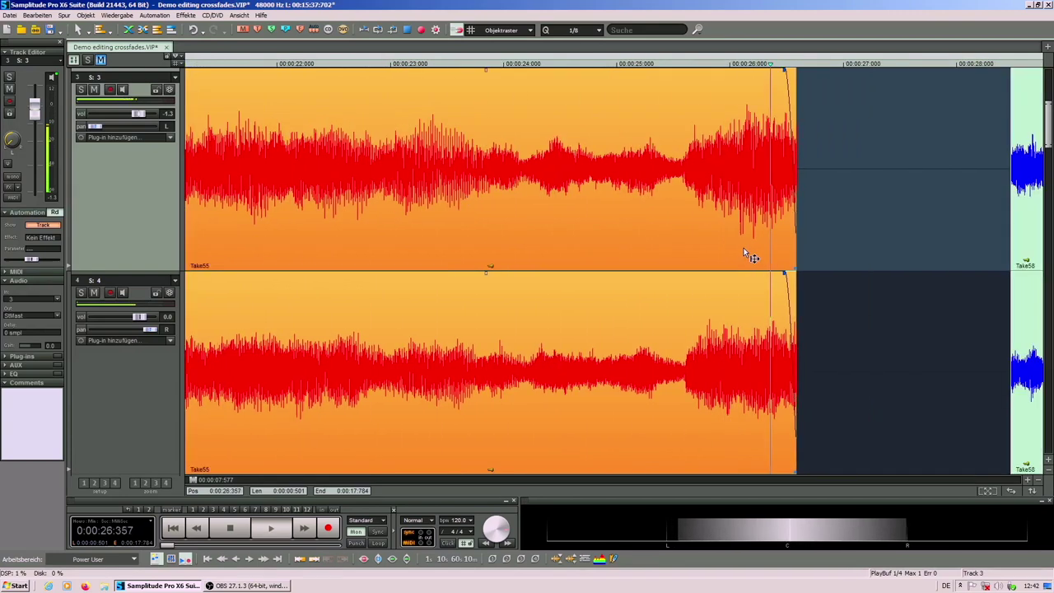
key("space")
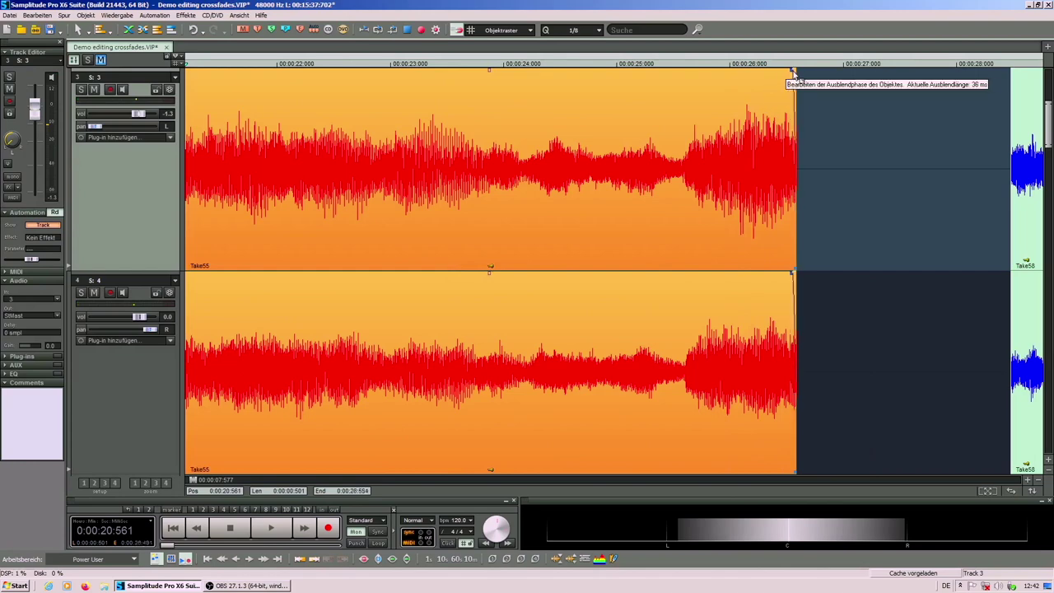
Audition the end of the second Take55 object from 0:00:24:165 to locate the start of its last note.
left_click(523, 143)
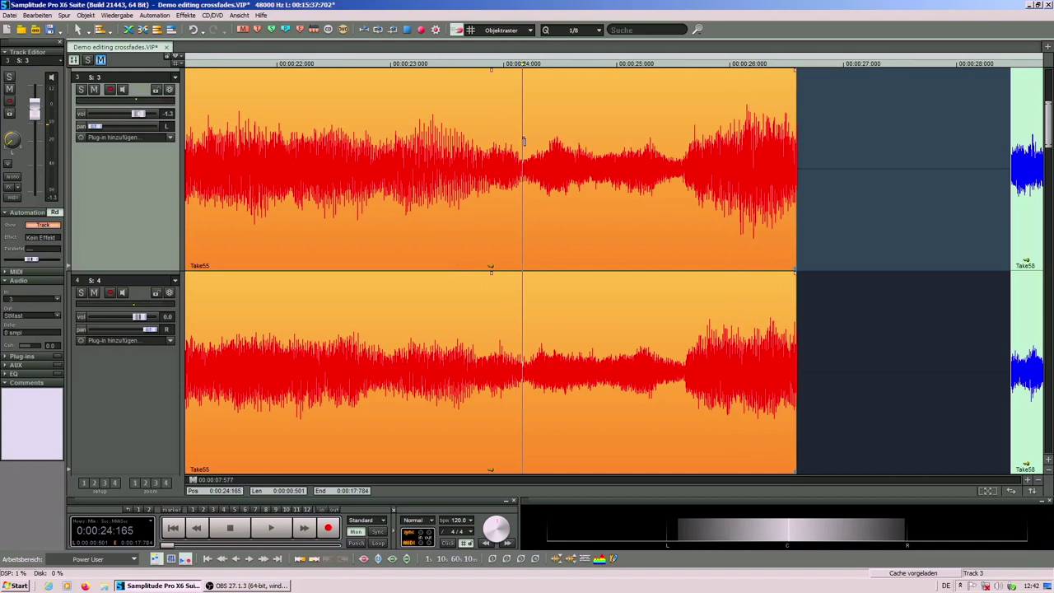
key("space")
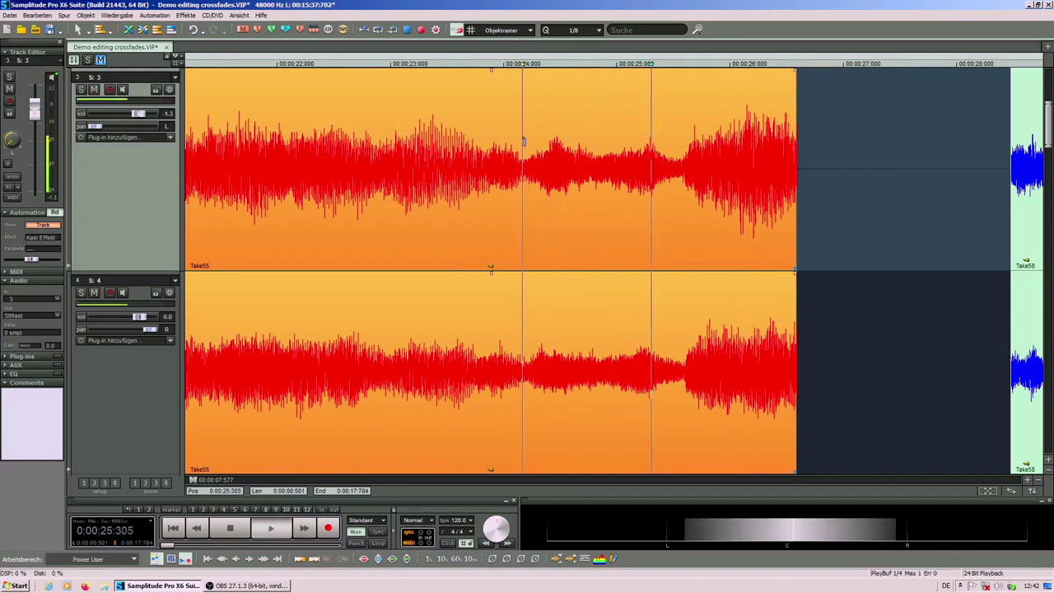
left_click(585, 132)
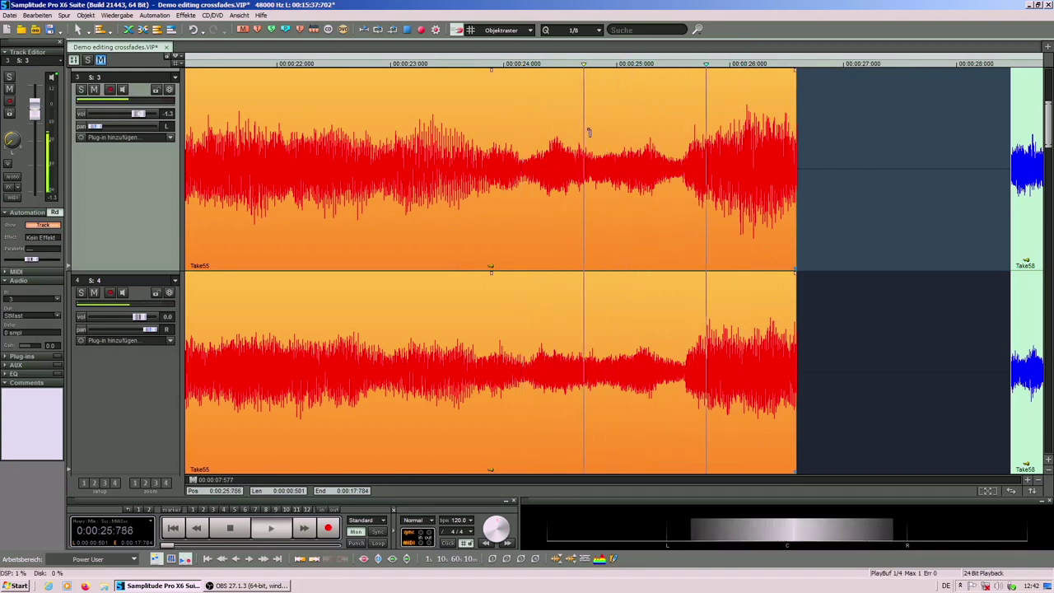
key("space")
Split the second Take55 object at 0:00:25:576 on both tracks and delete the end piece, closing up the following material.
left_click(685, 143)
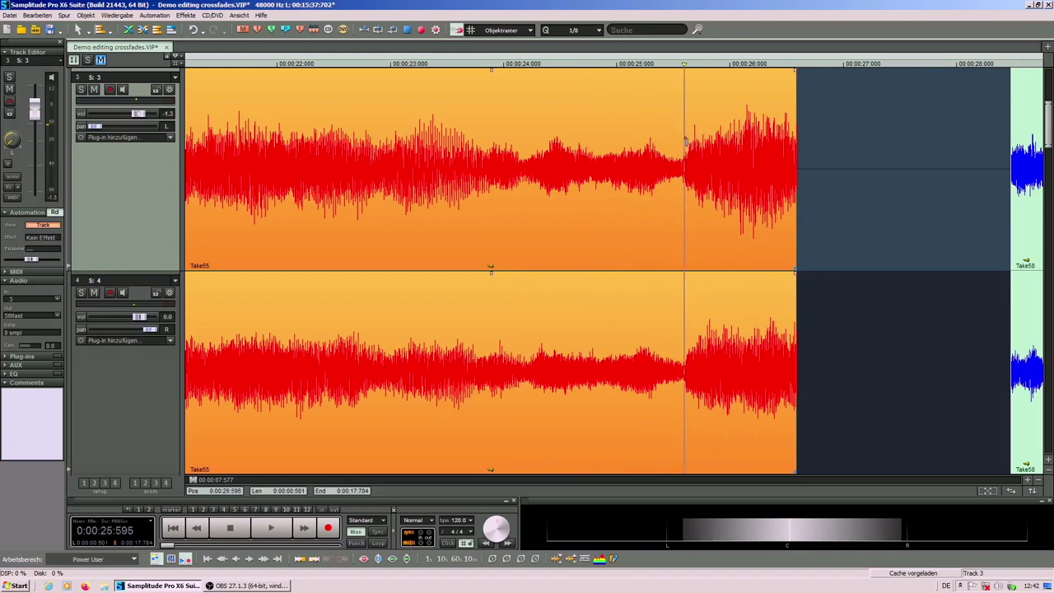
left_click(683, 137)
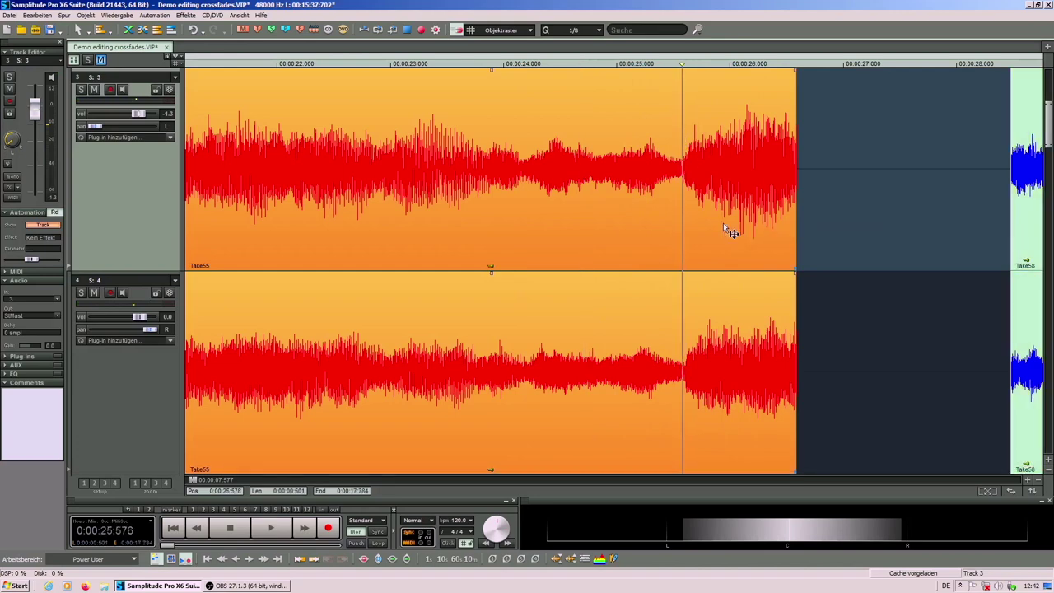
key("t")
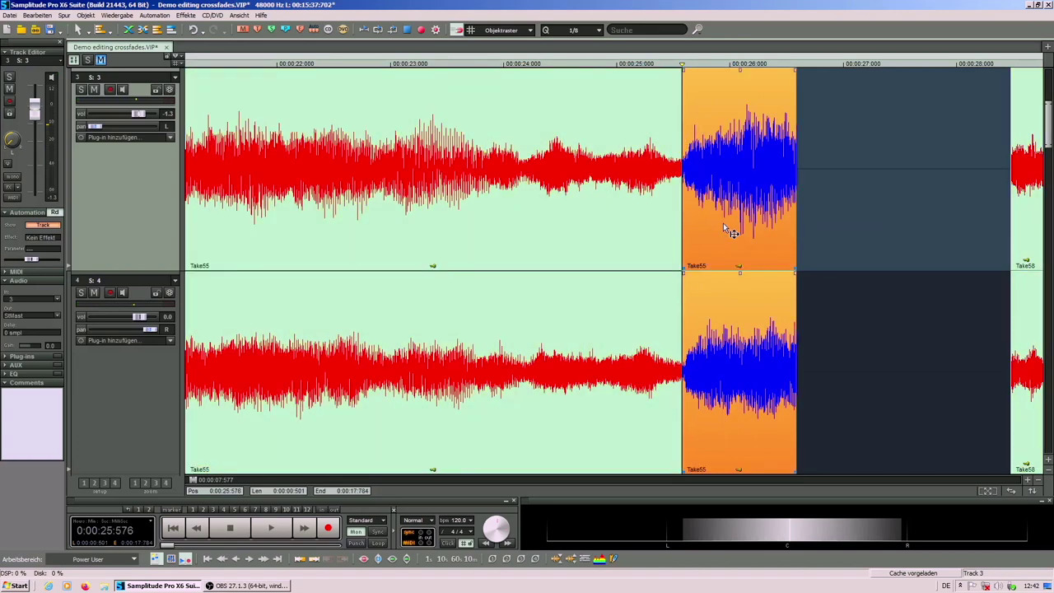
key("Delete")
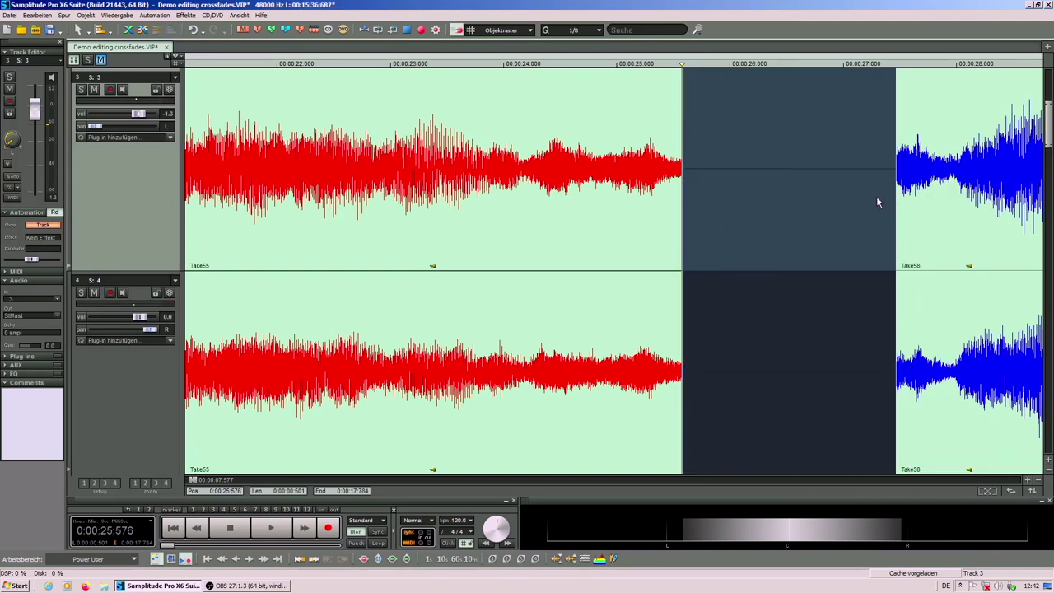
Move the Take58 object closer to the end of Take55 so it starts at about 0:00:26:527.
scroll(877, 197, "right", 1)
left_click_drag(879, 233, 764, 201)
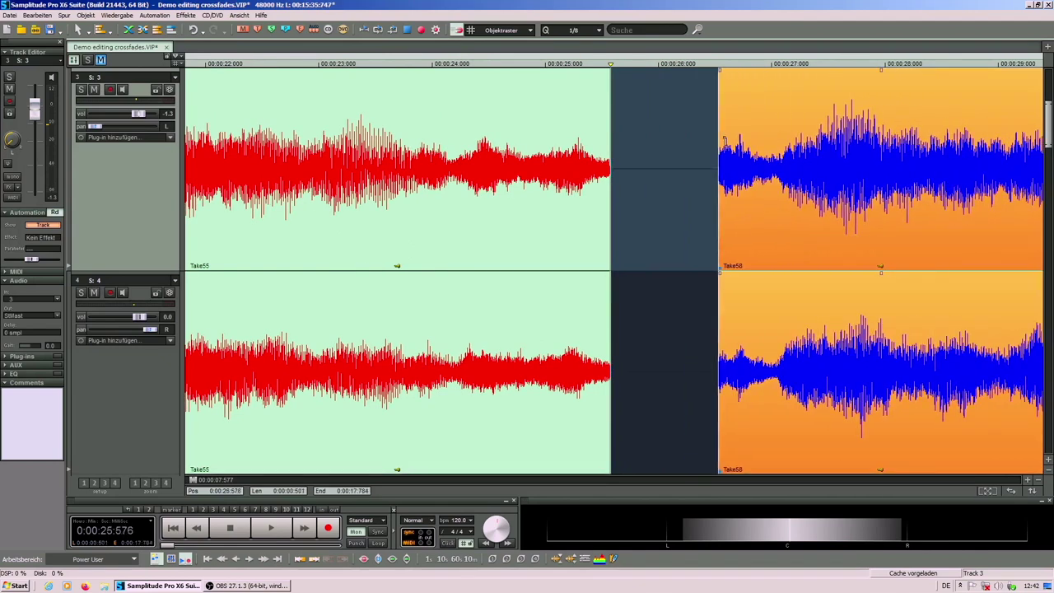
left_click(721, 140)
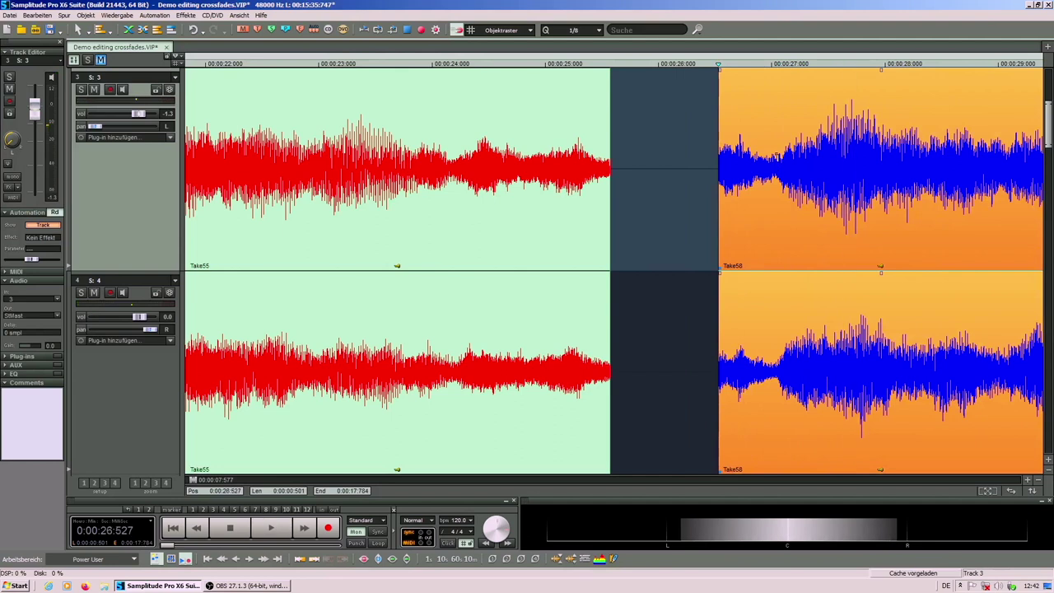
Split the Take58 object just before the louder note, at 0:00:27:046, and delete the short front piece.
left_click(777, 157)
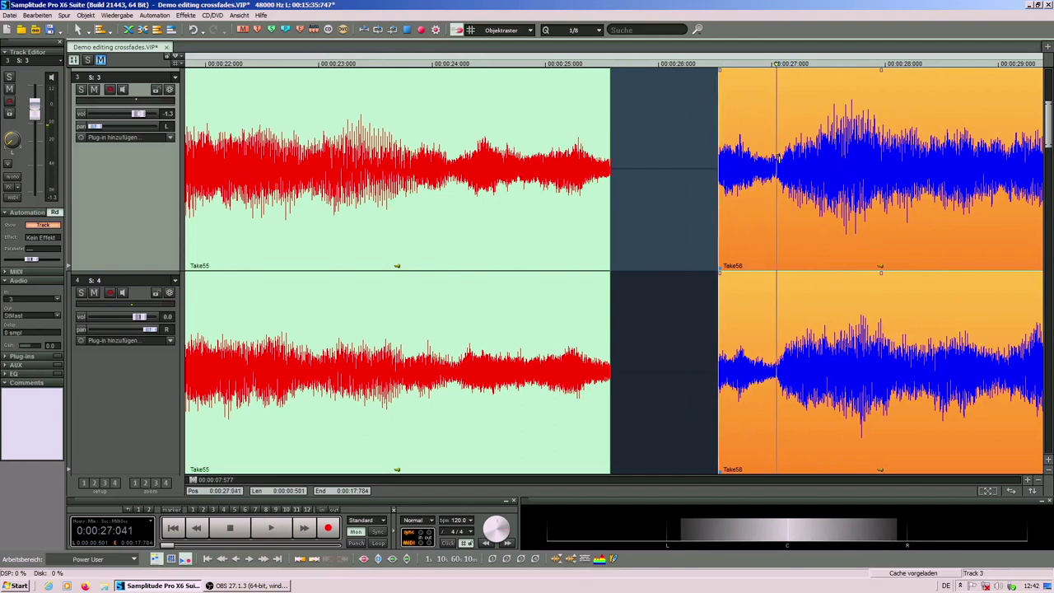
left_click(778, 157)
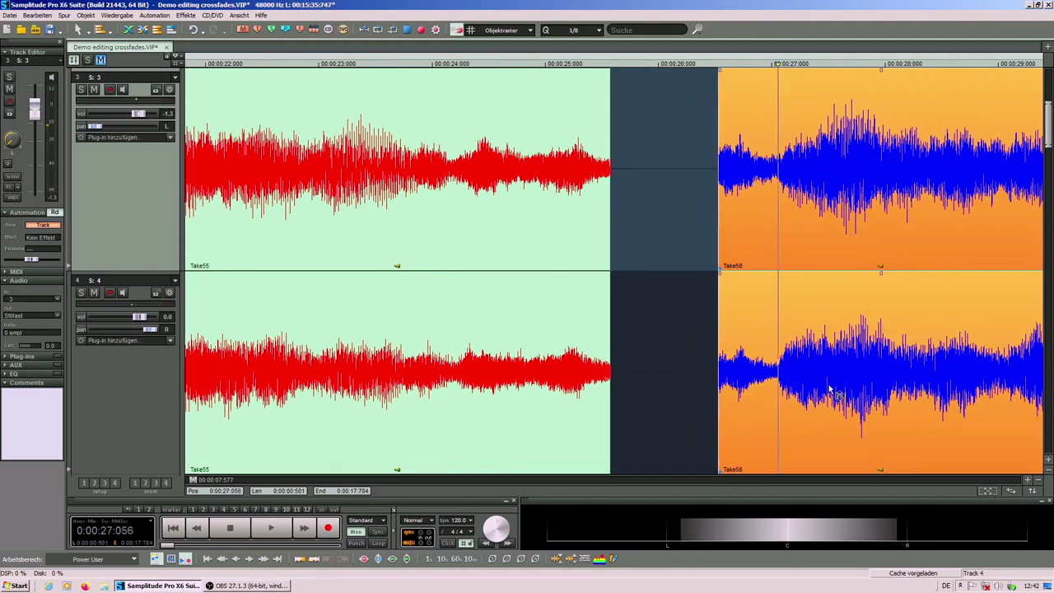
left_click(777, 161)
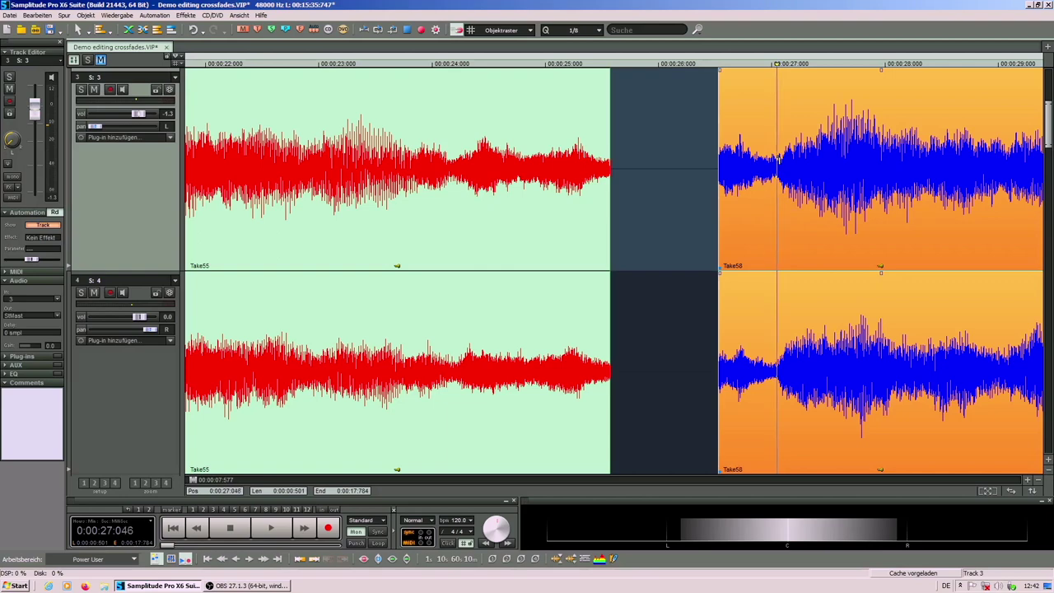
left_click(834, 406)
key("t")
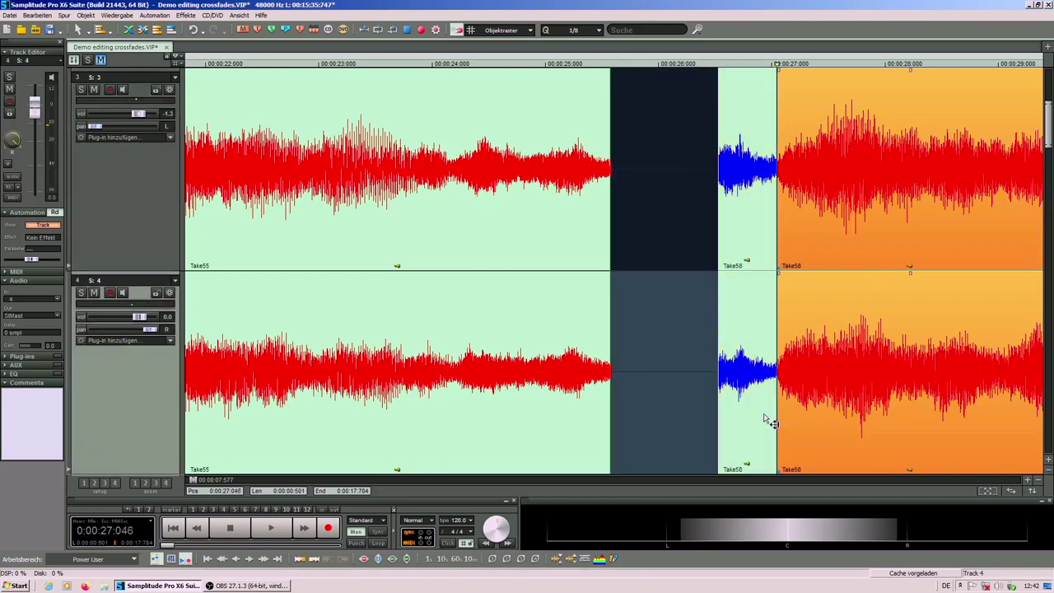
left_click(745, 404)
key("ctrl+Delete")
Move the remaining Take58 object earlier so it directly adjoins the end of Take55 at 0:00:25:576.
left_click(793, 402)
left_click_drag(796, 409, 687, 356)
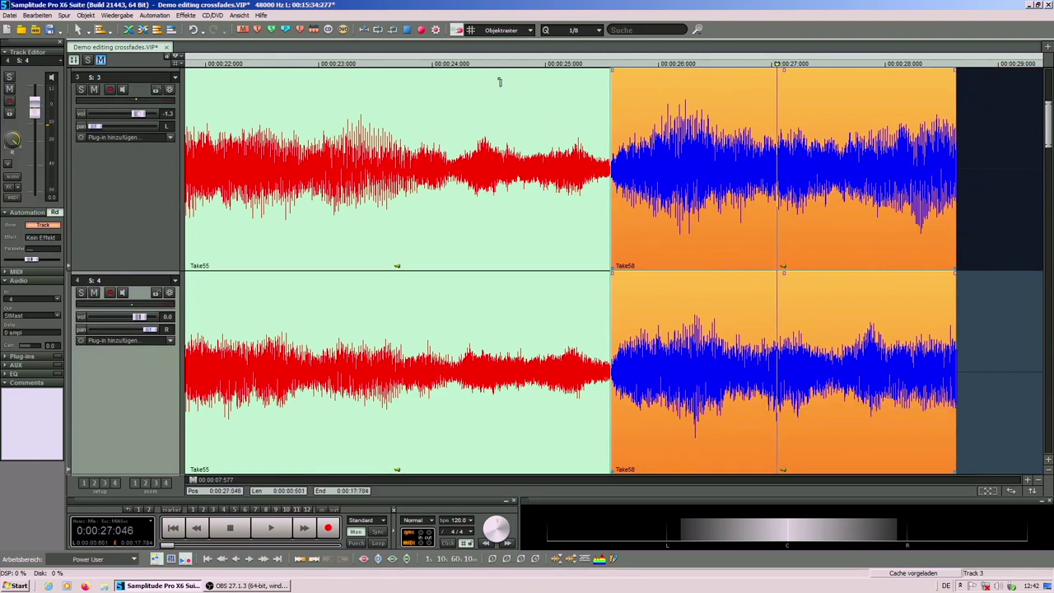
left_click(650, 366)
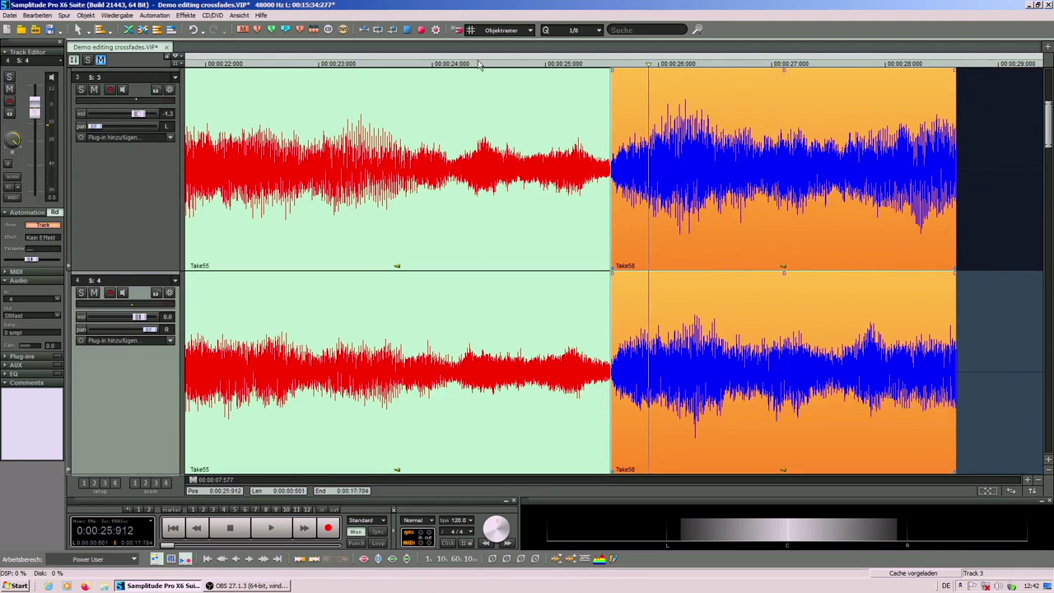
Audition the join between Take55 and Take58, starting playback from about 0:00:24:080.
left_click(460, 33)
left_click(474, 114)
left_click(443, 108)
key("space")
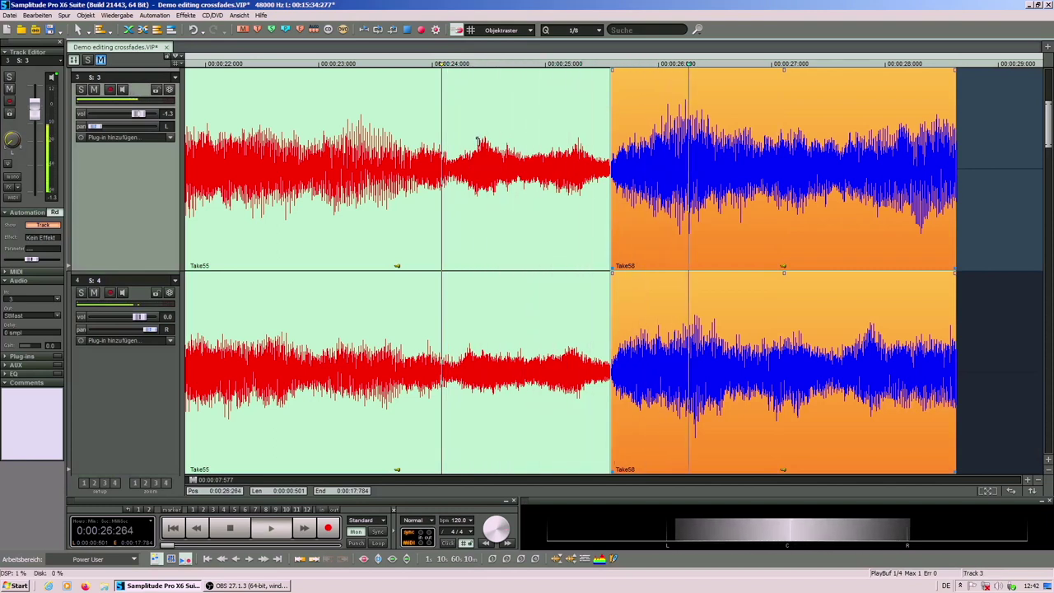
Replay the join between Take55 and Take58 from about 0:00:24:200.
key("space")
left_click(456, 136)
key("space")
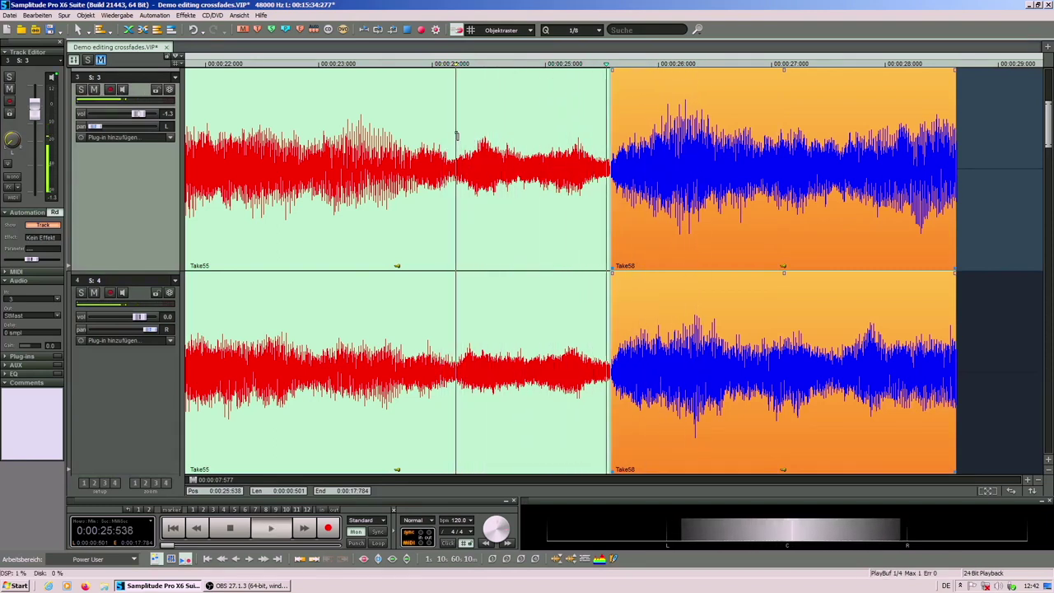
key("space")
Place the cursor on the join at 0:00:25:576 and audition the transition from 0:00:24:310.
left_click(613, 155)
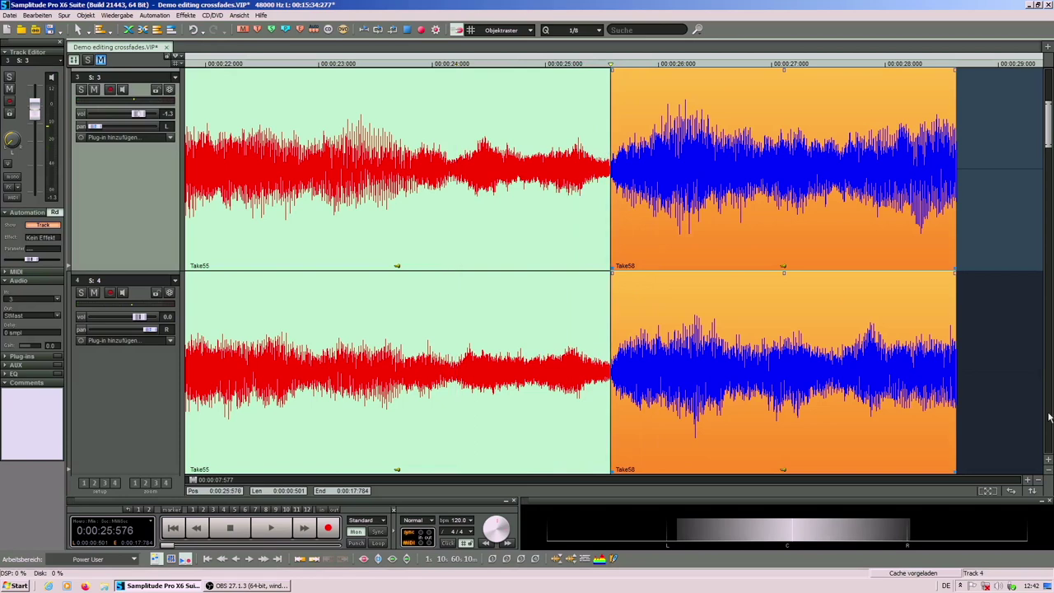
left_click(1029, 483)
left_click(1039, 481)
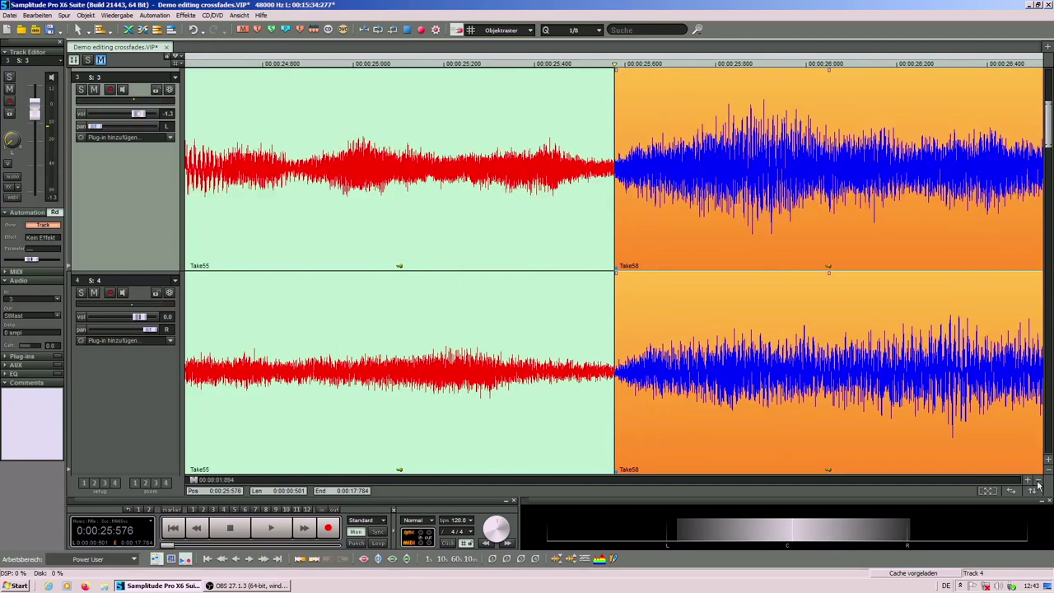
left_click(328, 122)
key("space")
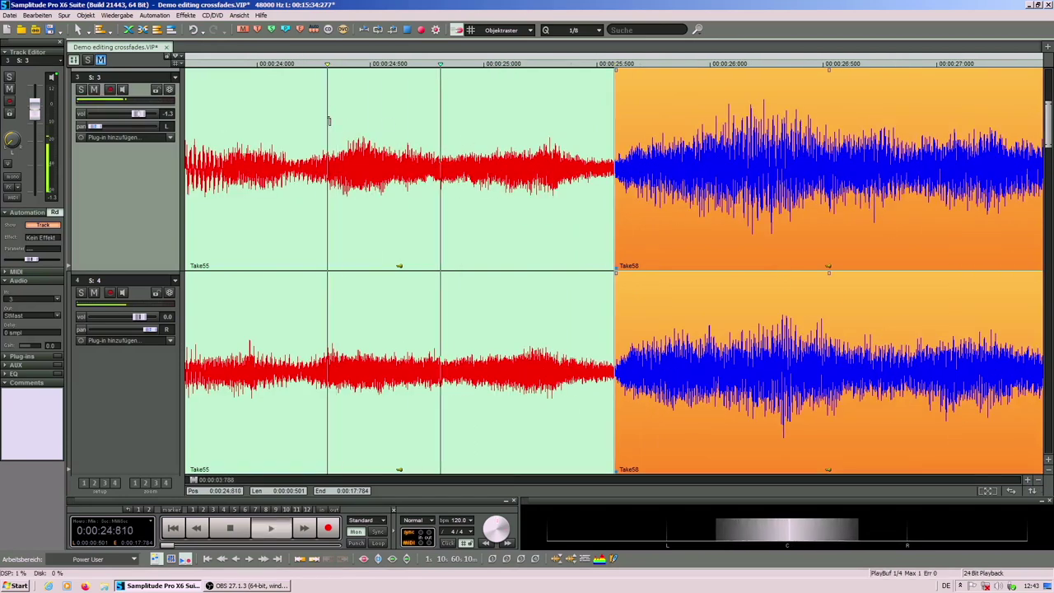
key("space")
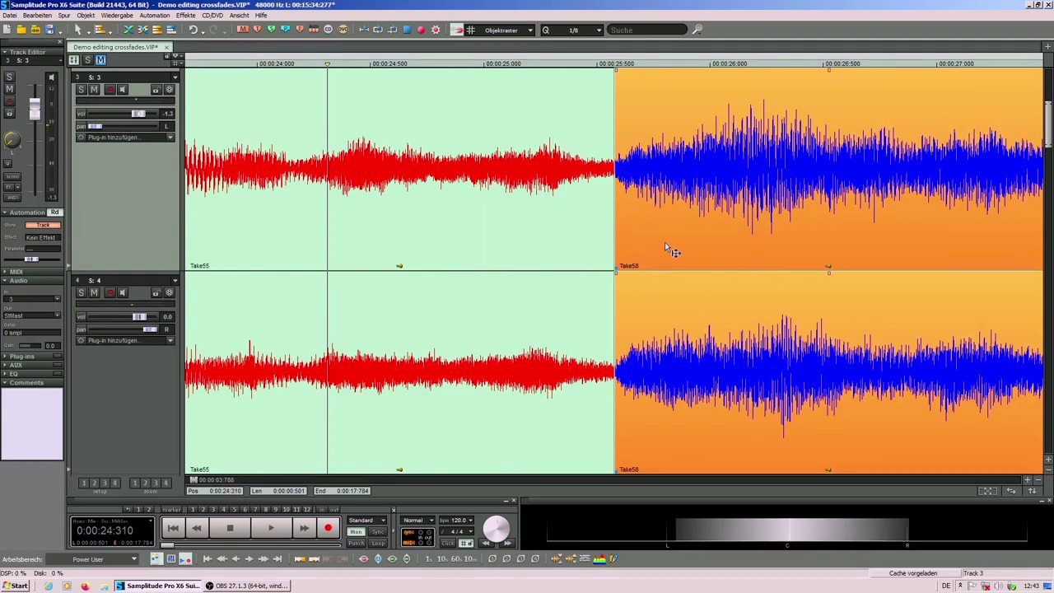
Apply the global crossfade settings, with a 1,000 ms length, to the Take55–Take58 join in the Crossfade Editor.
left_click(146, 31)
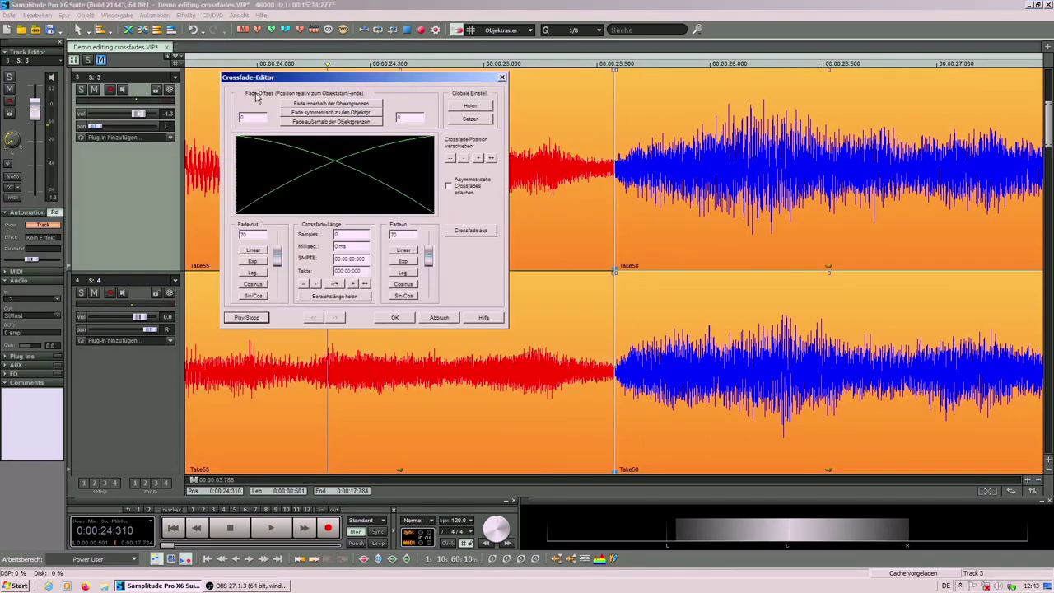
left_click(468, 107)
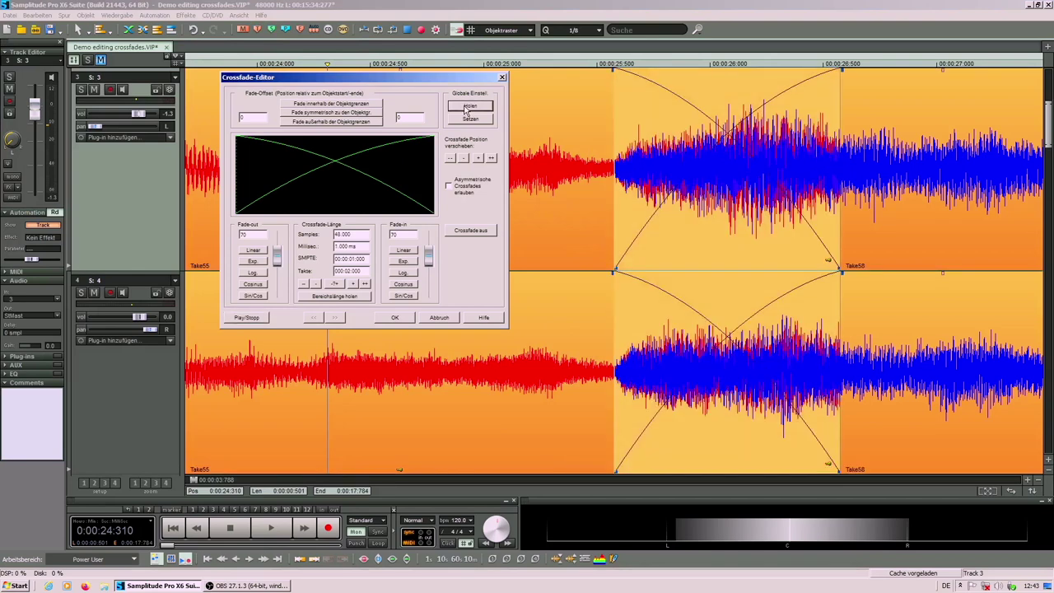
left_click(393, 319)
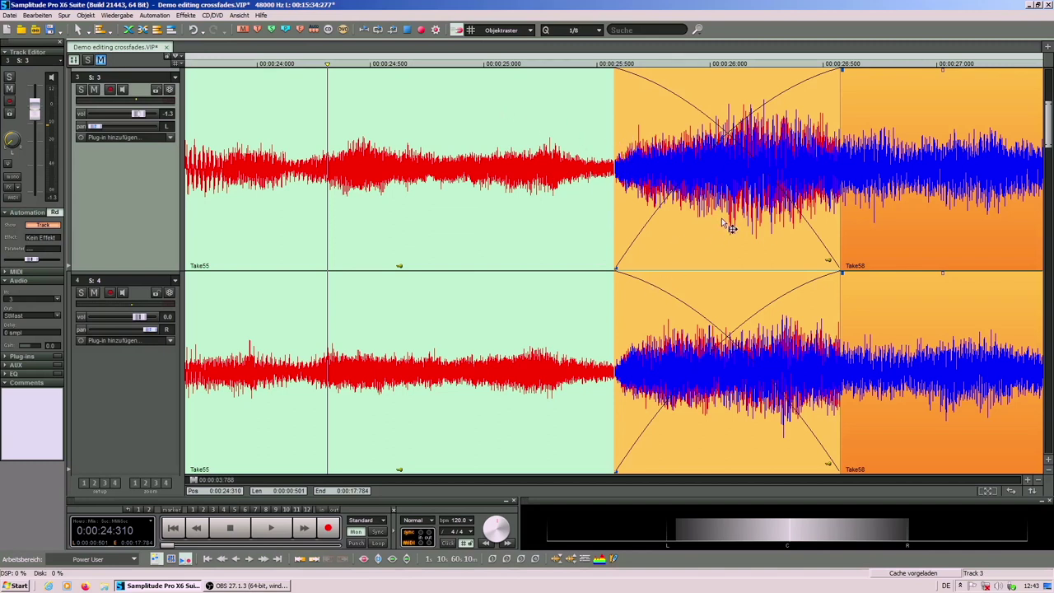
Extend the start of Take58 earlier so the 1,000 ms crossfade begins at about 0:00:24:620, and audition it from 0:00:23:785.
left_click_drag(616, 268, 398, 274)
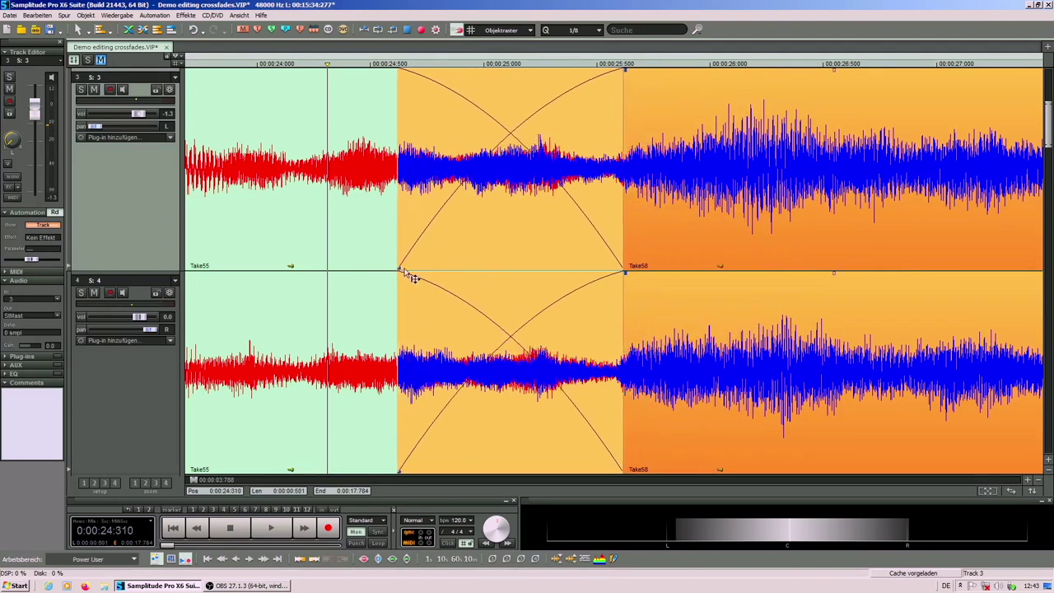
key("space")
key("space")
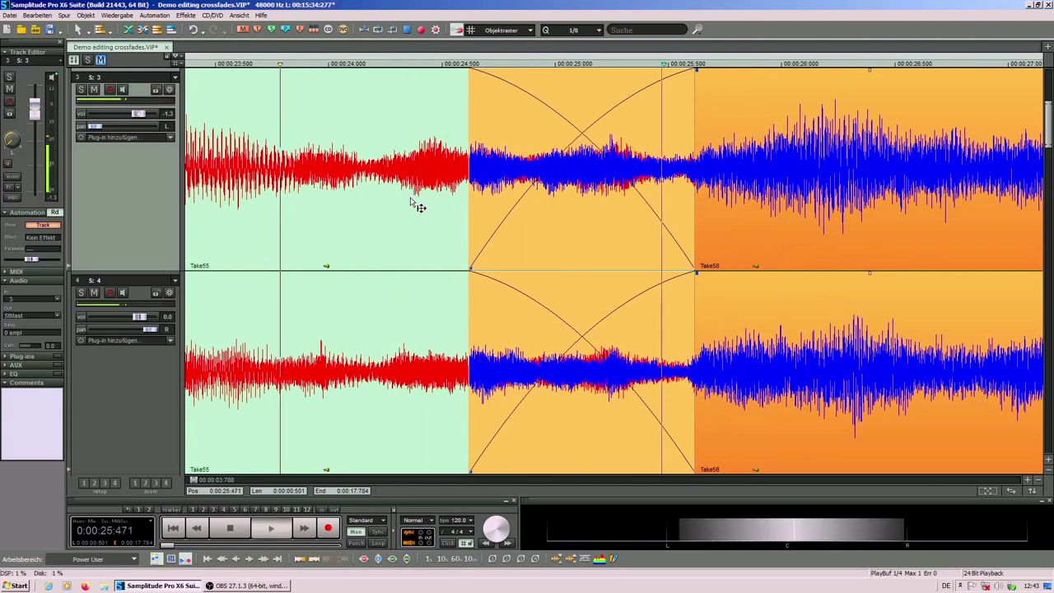
key("space")
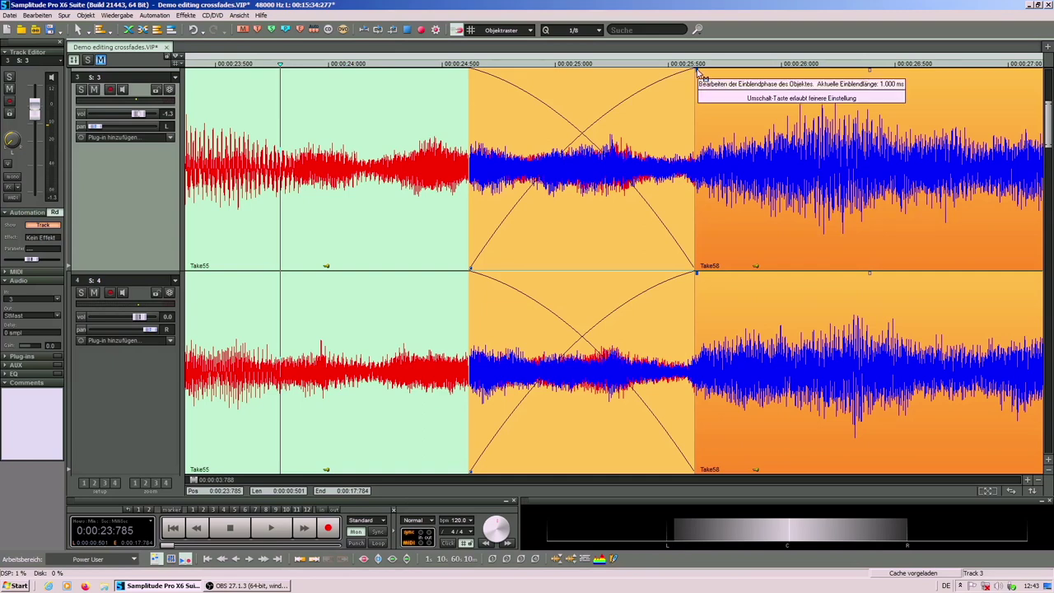
Shorten the crossfade to about 243 ms, starting it at about 0:00:25:346 before the louder note, and audition it from 0:00:24:011.
left_click_drag(697, 69, 525, 72)
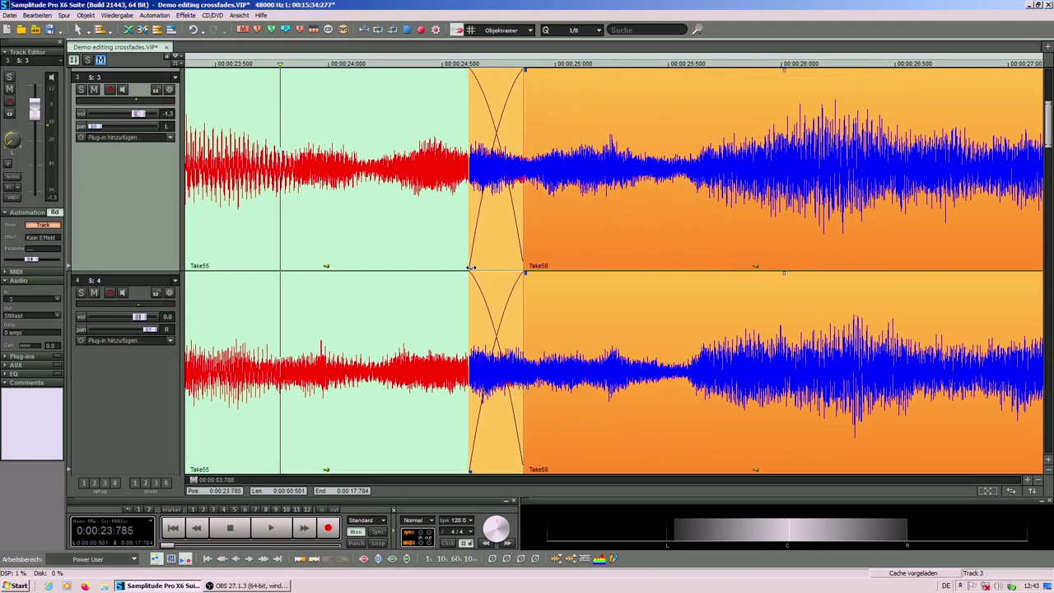
left_click_drag(471, 267, 636, 248)
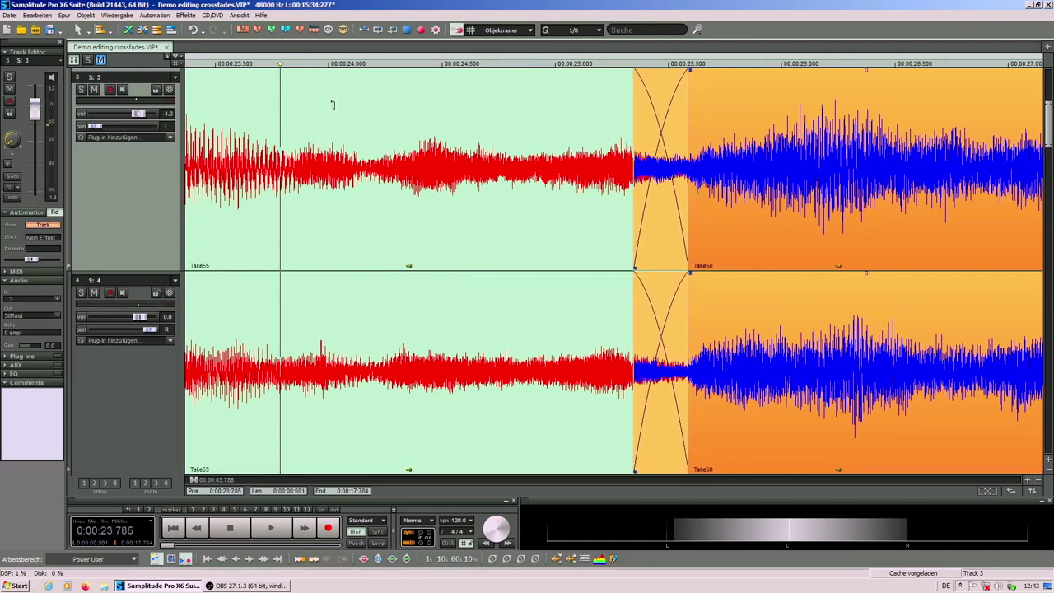
left_click(333, 104)
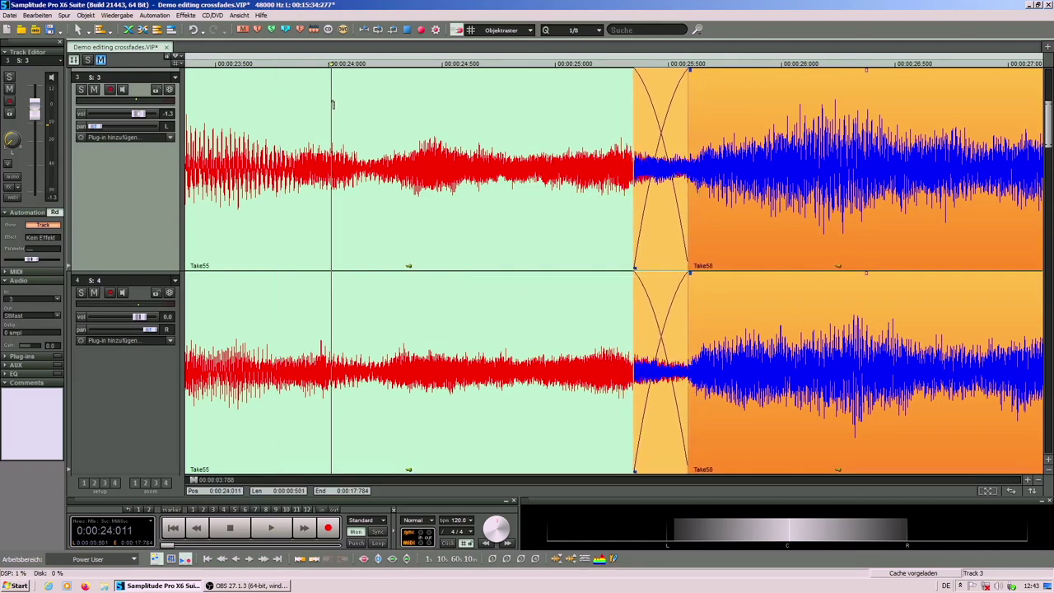
key("space")
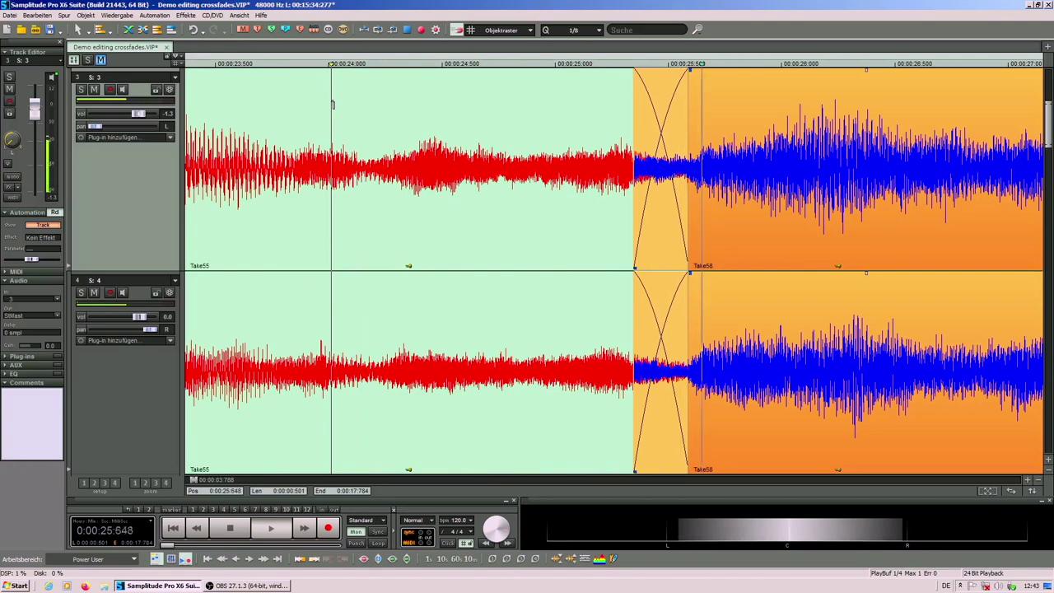
key("space")
Move the Take58 object about 9 ms earlier against Take55, working at a fine time scale within the crossfade.
left_click(1028, 479)
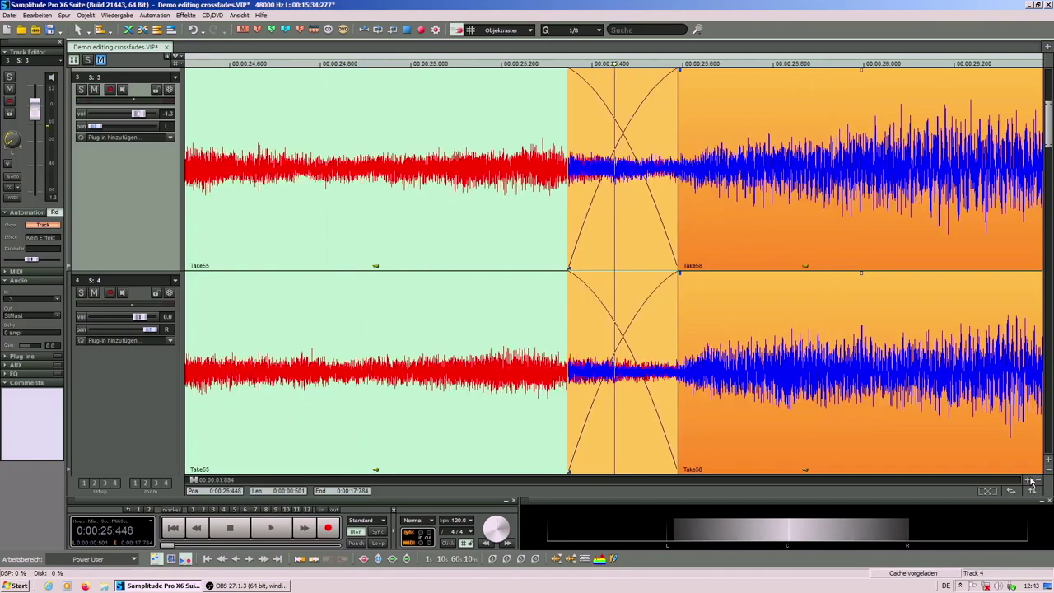
left_click(1029, 479)
left_click(1028, 480)
left_click(1028, 480)
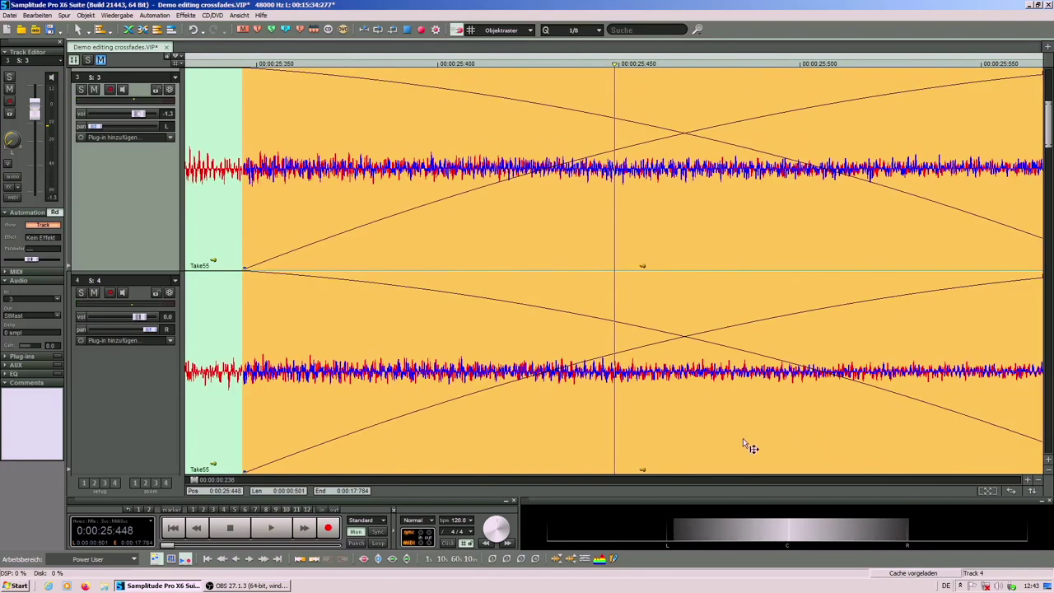
left_click_drag(738, 436, 706, 431)
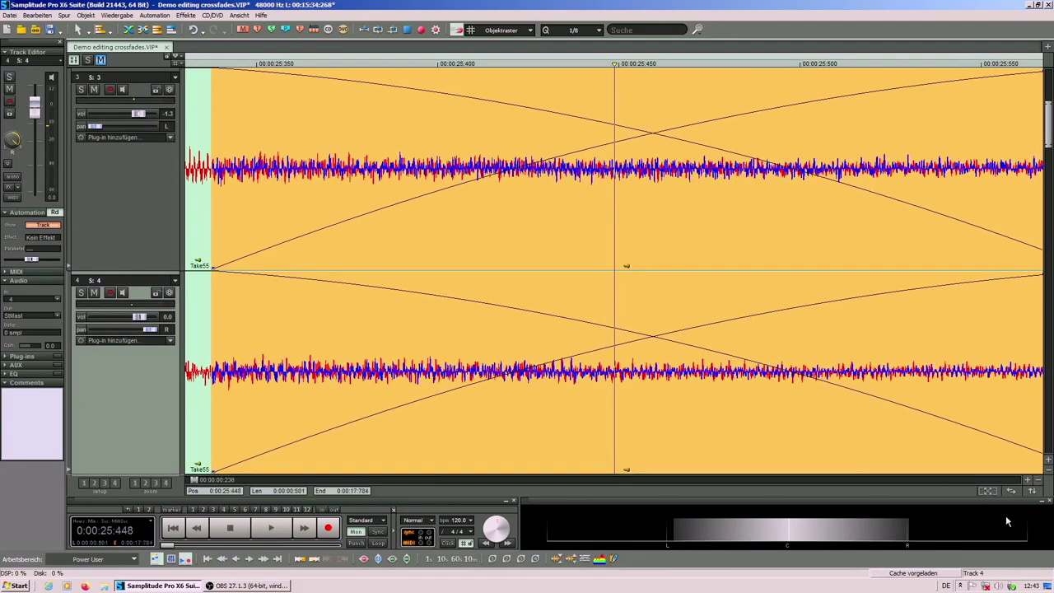
Audition the shifted Take55–Take58 crossfade from 0:00:24:230.
left_click(1038, 481)
left_click(1039, 480)
left_click(1039, 480)
left_click(1039, 480)
left_click(338, 146)
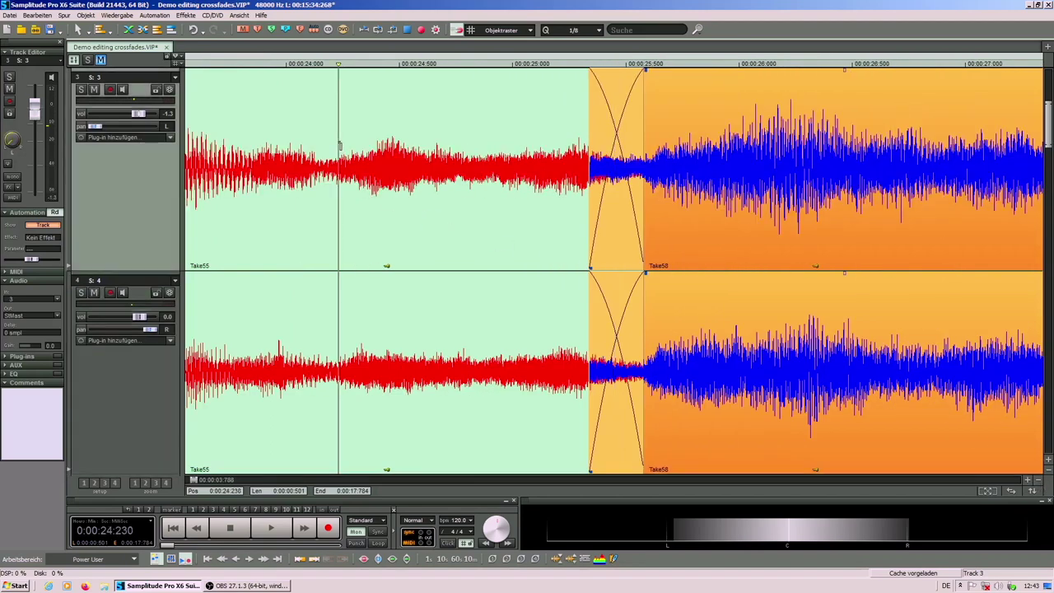
key("space")
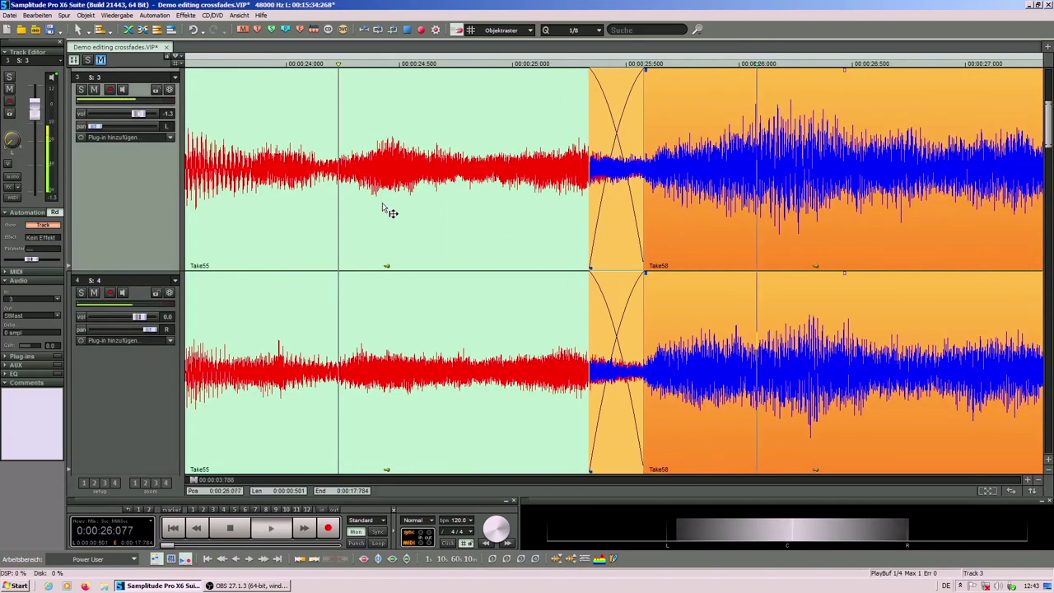
key("space")
Set the fade-out curve of the Take55–Take58 crossfade to linear in the Crossfade Editor.
left_click(335, 130)
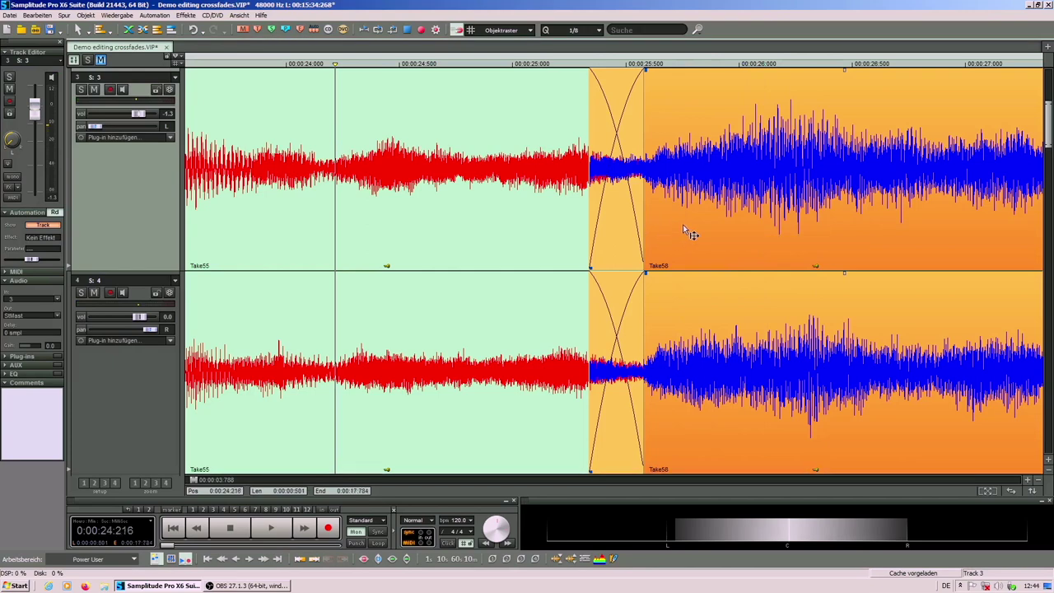
left_click(145, 30)
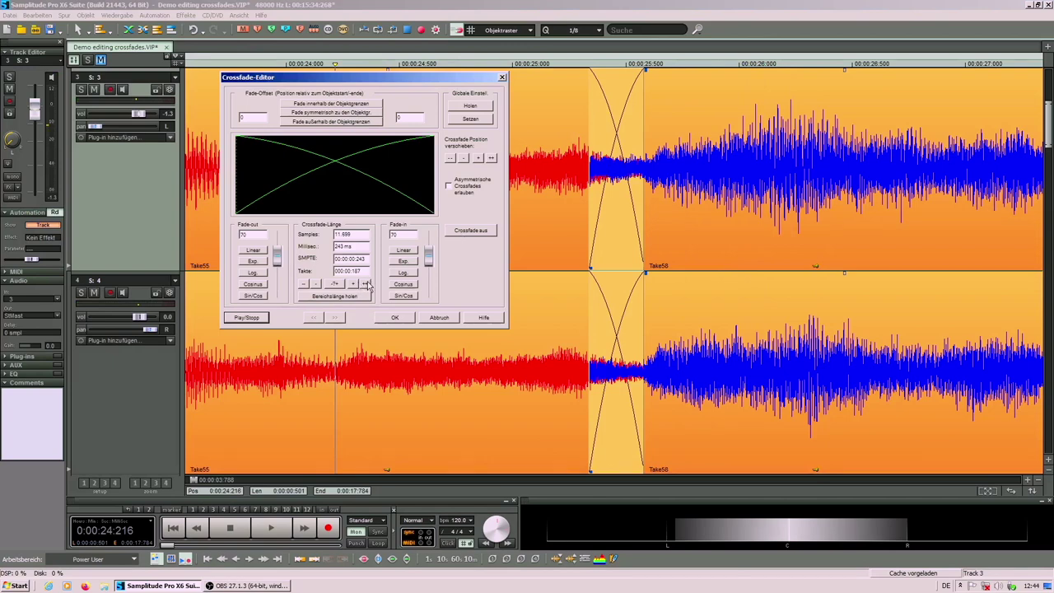
left_click(254, 250)
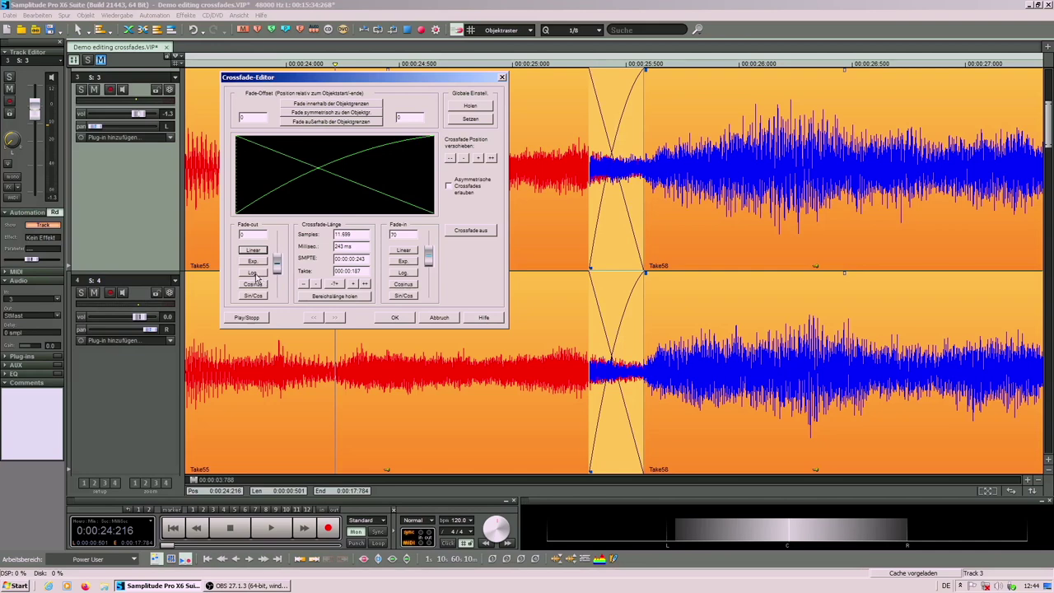
Try the logarithmic, cosine and Sin/Cos shapes for the fade-out curve.
left_click(254, 275)
left_click(254, 285)
left_click(255, 295)
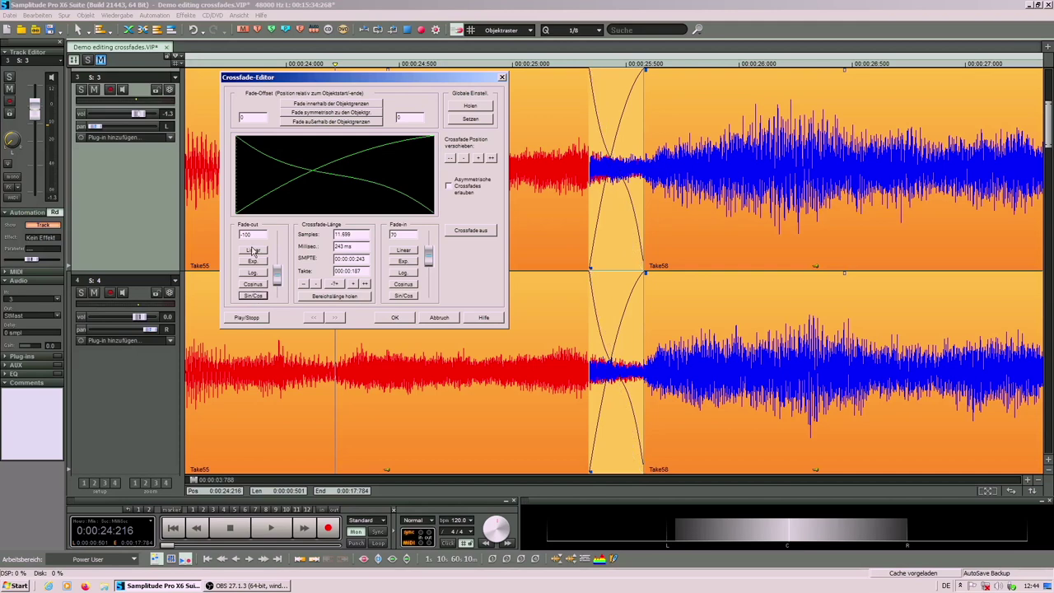
Set both the fade-out and fade-in curves to linear and apply the crossfade settings.
left_click(254, 250)
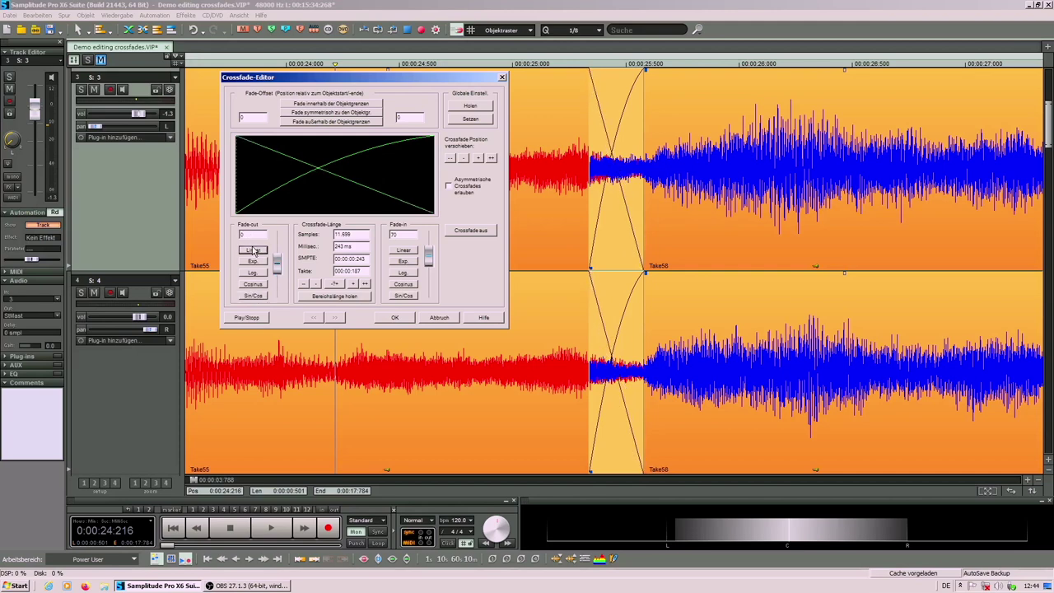
left_click(401, 250)
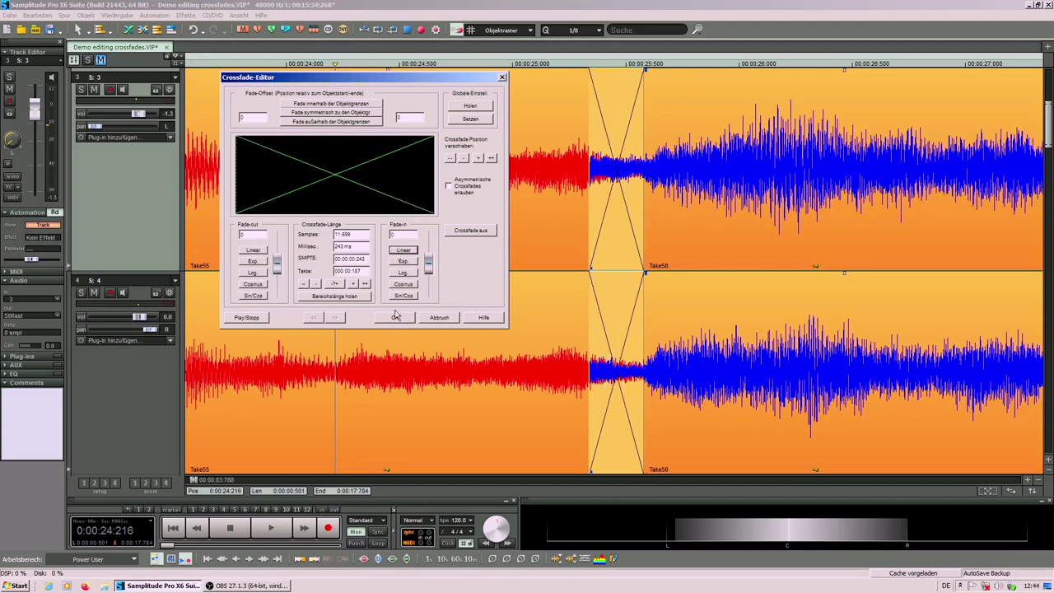
left_click(396, 318)
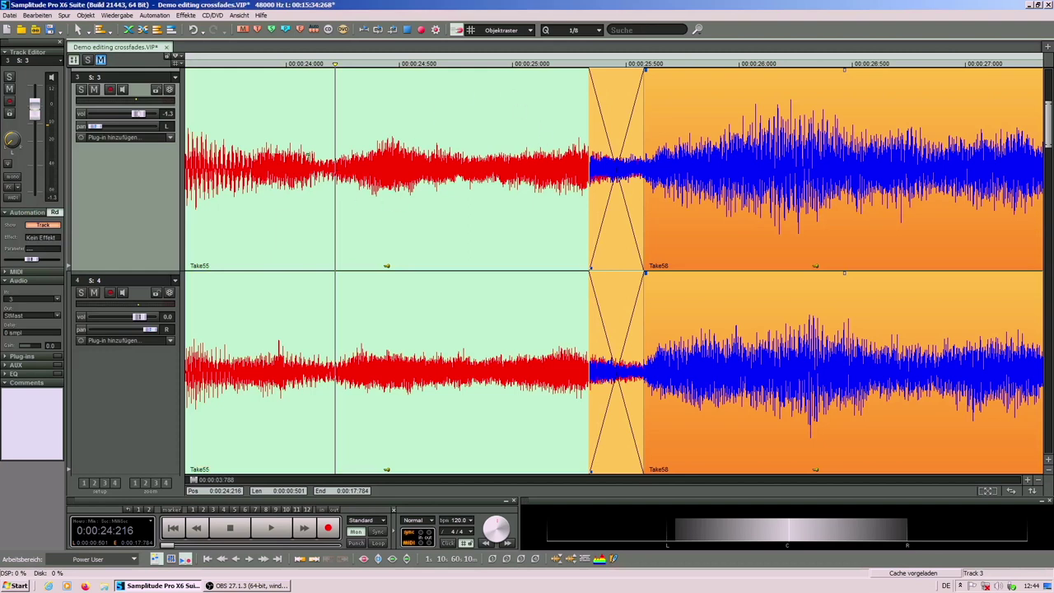
Audition the linear crossfade from several positions in Take55, including 0:00:24:230.
left_click(367, 121)
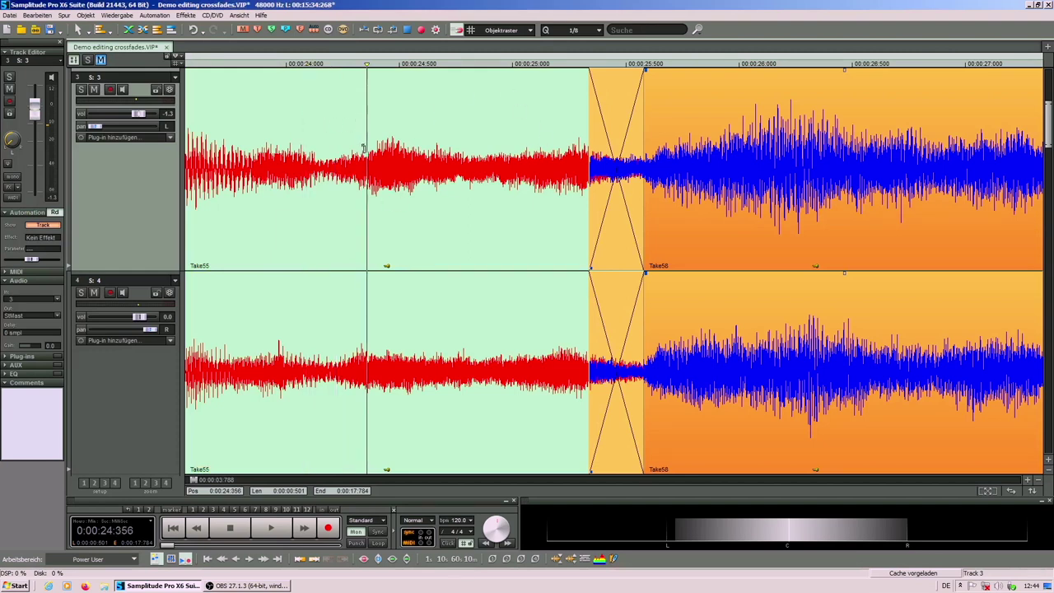
left_click(423, 151)
key("space")
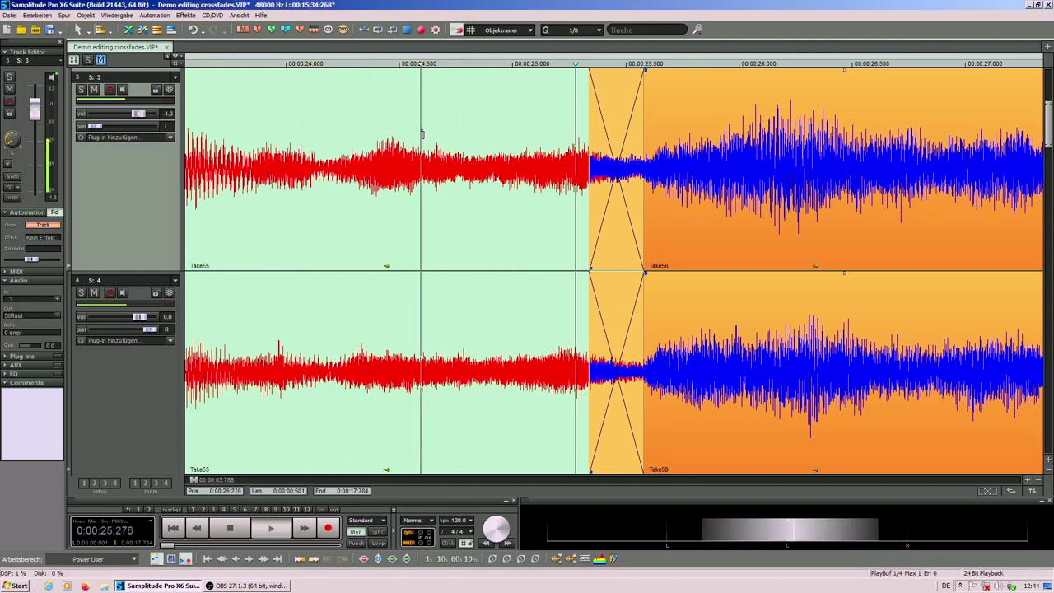
left_click(501, 140)
left_click(339, 124)
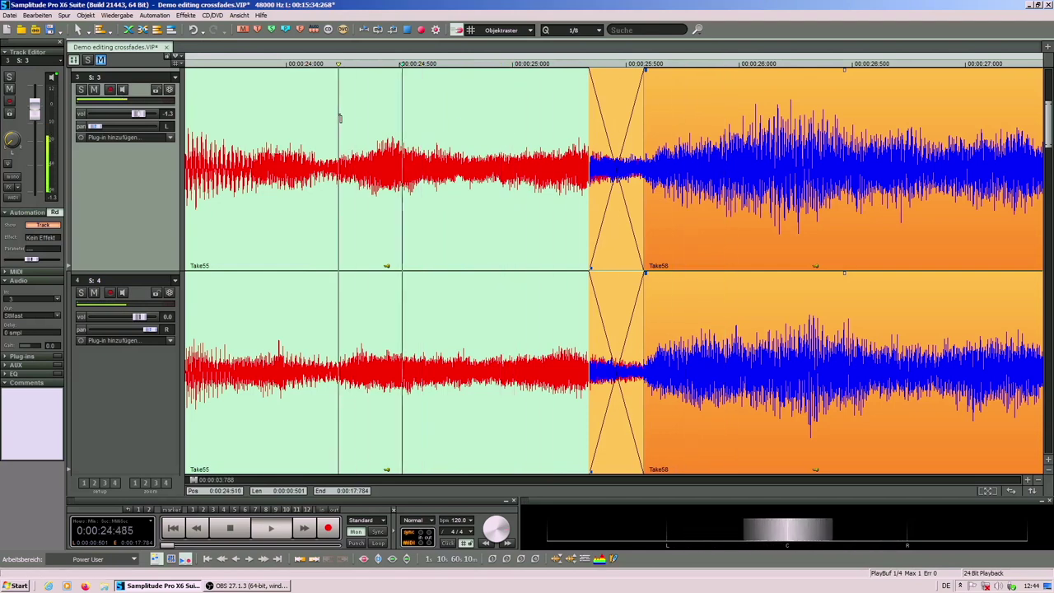
key("space")
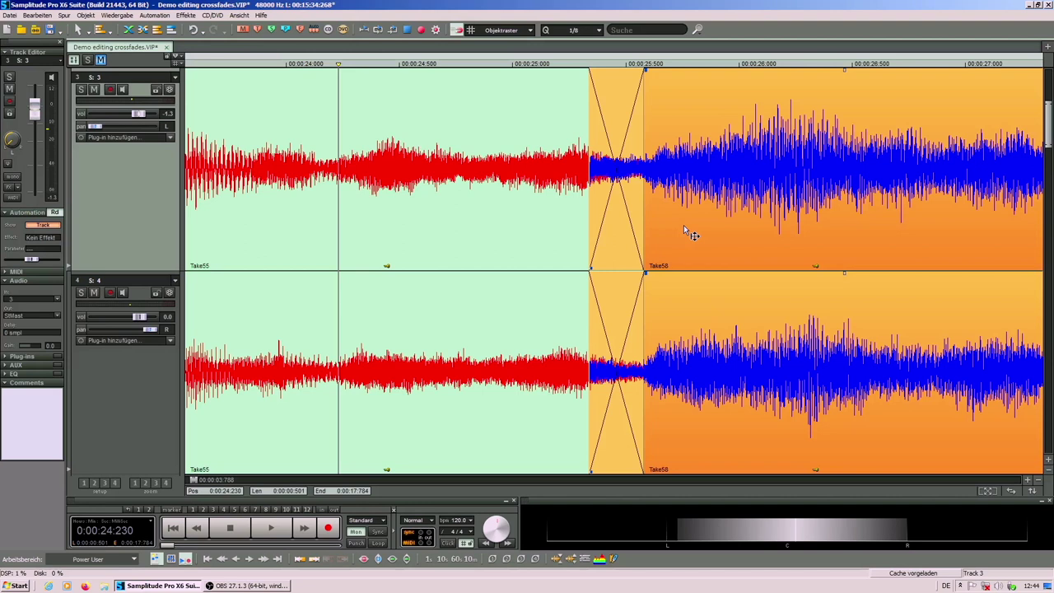
Audition the linear crossfade again, starting playback closer to it at 0:00:24:475 and 0:00:24:650.
left_click(398, 116)
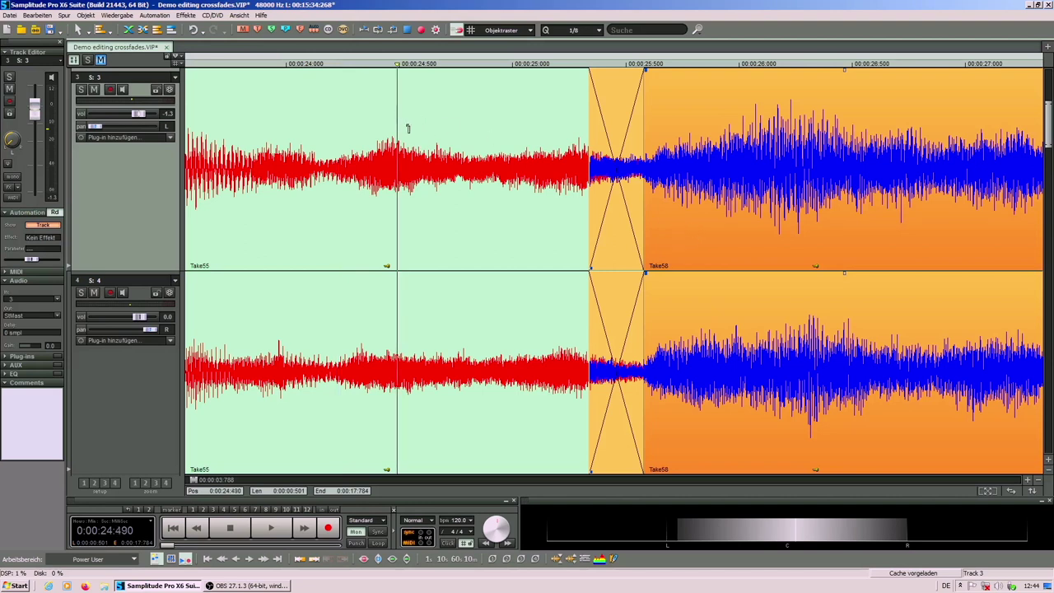
left_click(395, 120)
key("space")
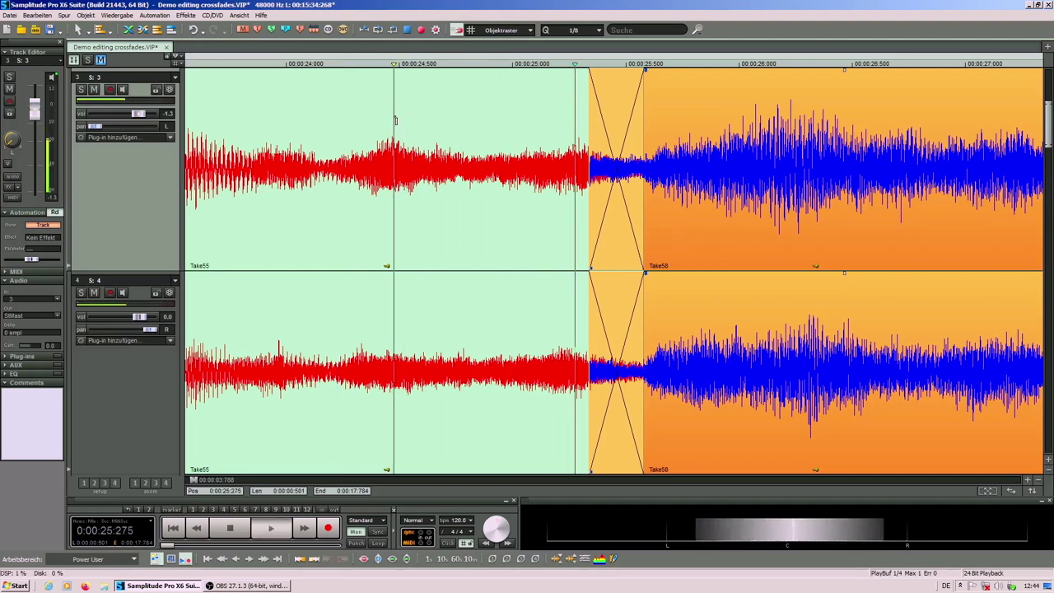
key("space")
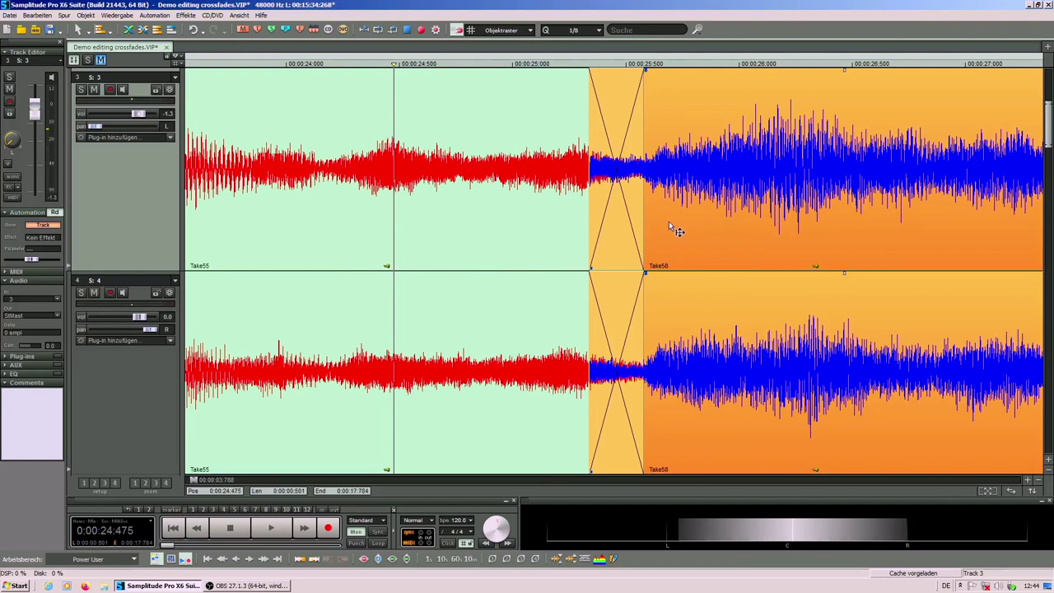
left_click(397, 126)
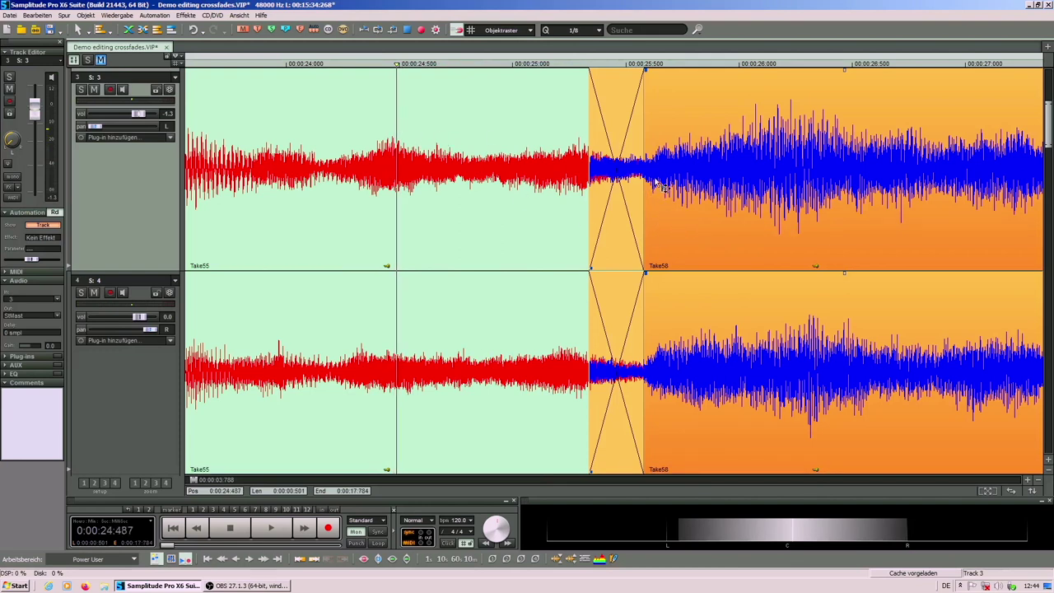
left_click(434, 127)
key("space")
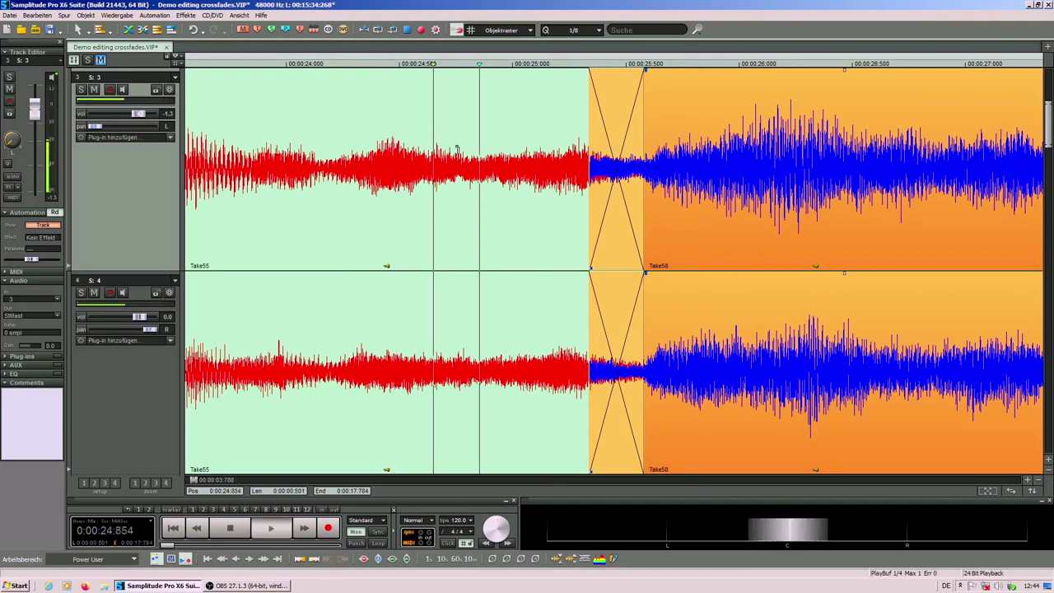
key("space")
Give the Take55–Take58 crossfade exponential fade-out and fade-in curves, raise both curve values to 136, and apply.
left_click(690, 220)
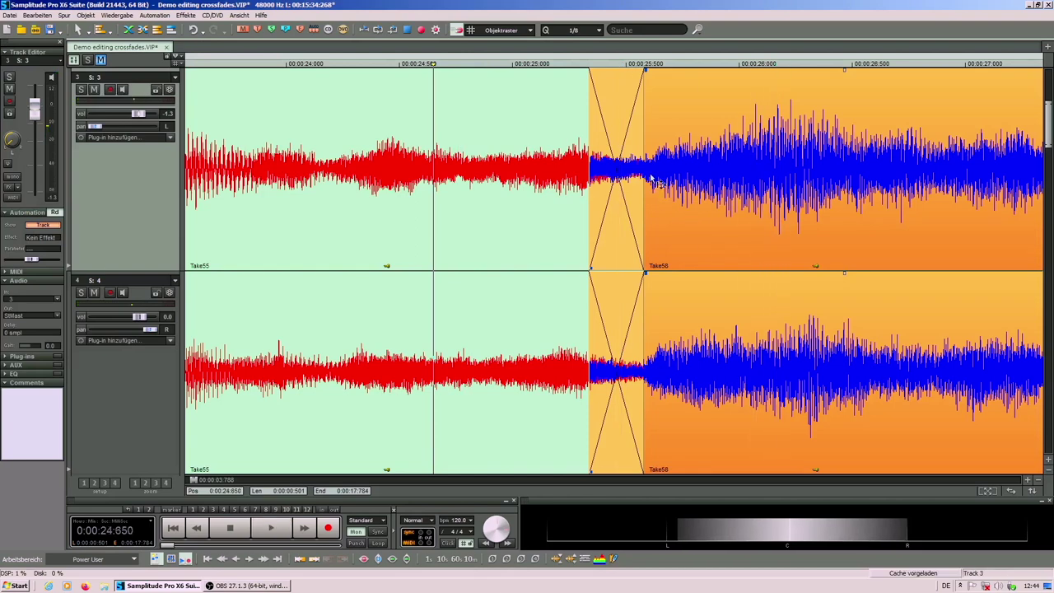
left_click(142, 30)
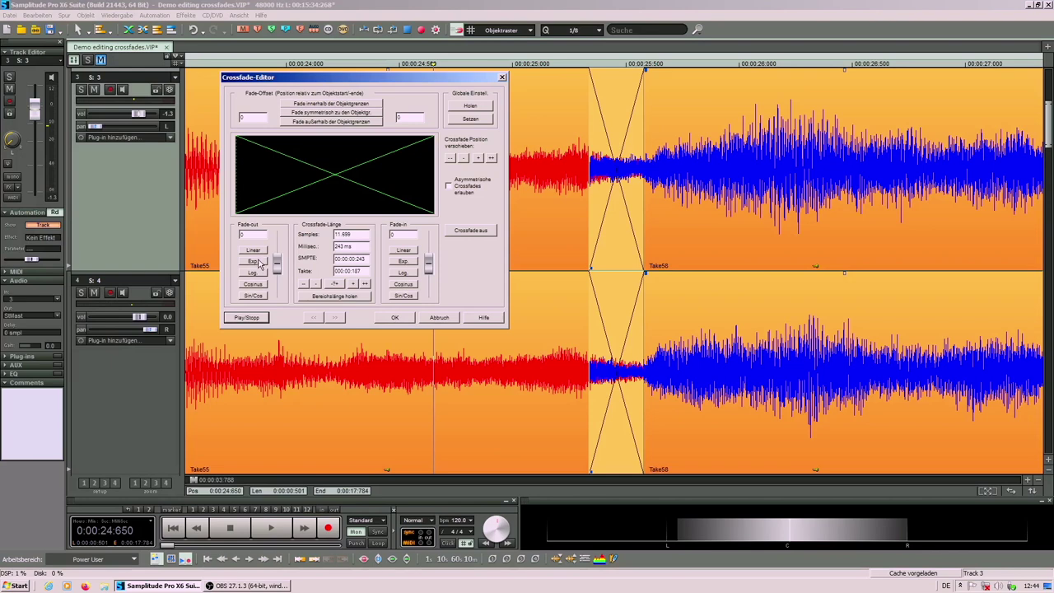
left_click(257, 261)
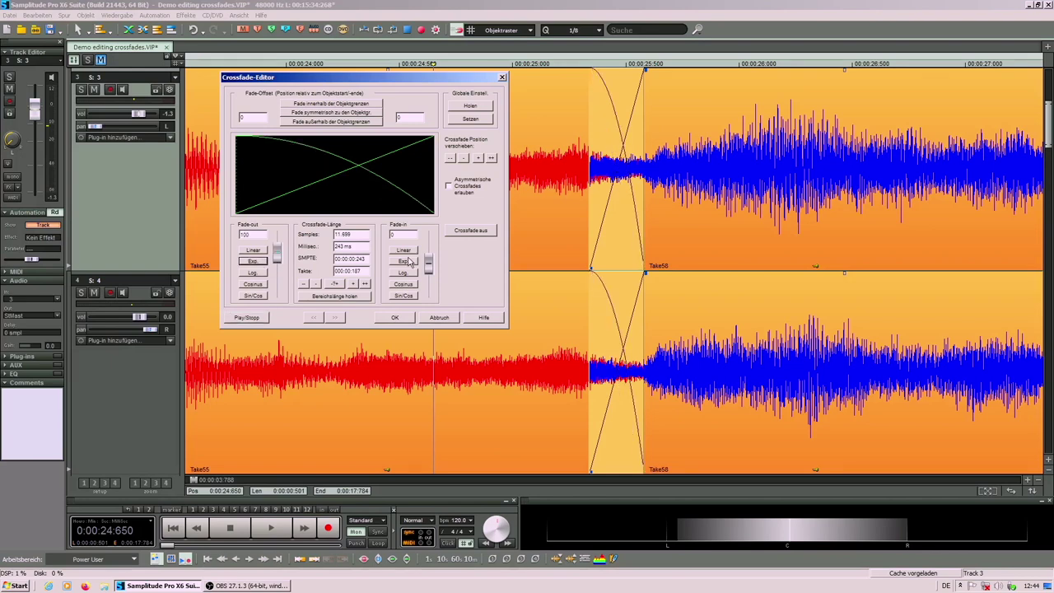
left_click(407, 261)
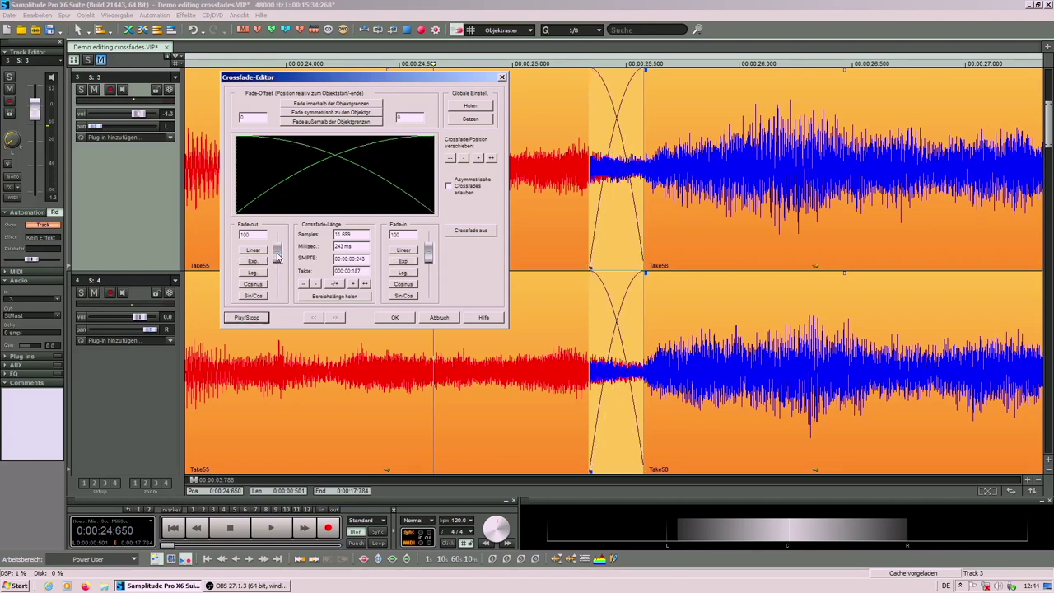
left_click_drag(277, 258, 277, 252)
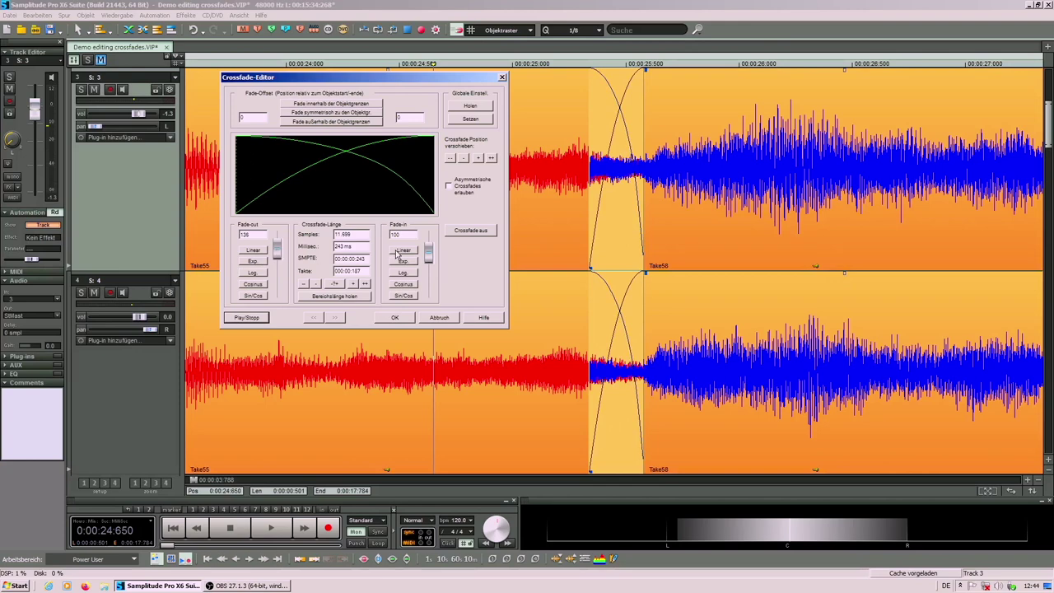
left_click_drag(428, 256, 429, 251)
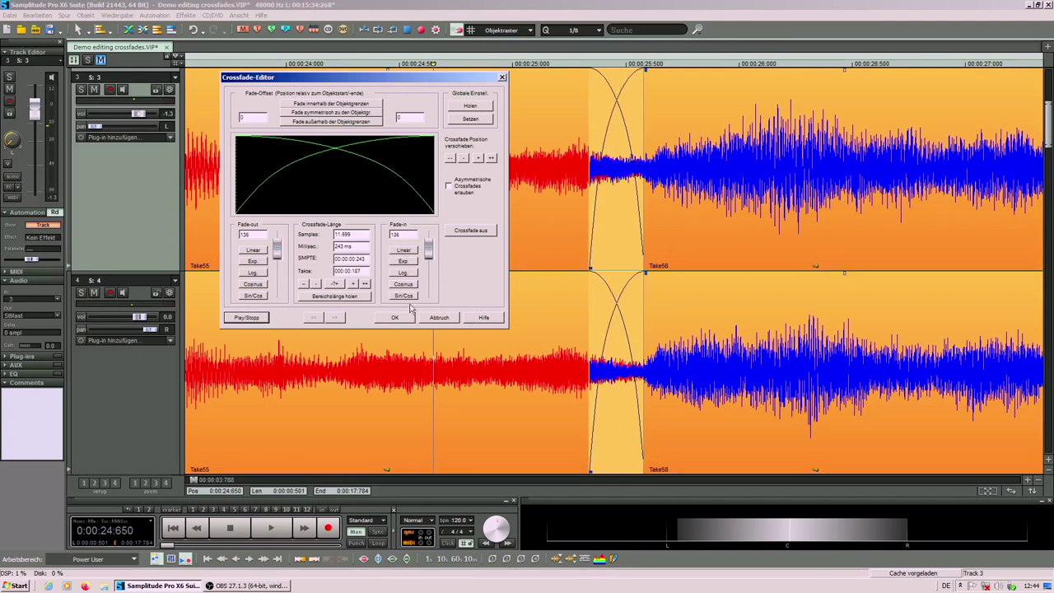
left_click(396, 320)
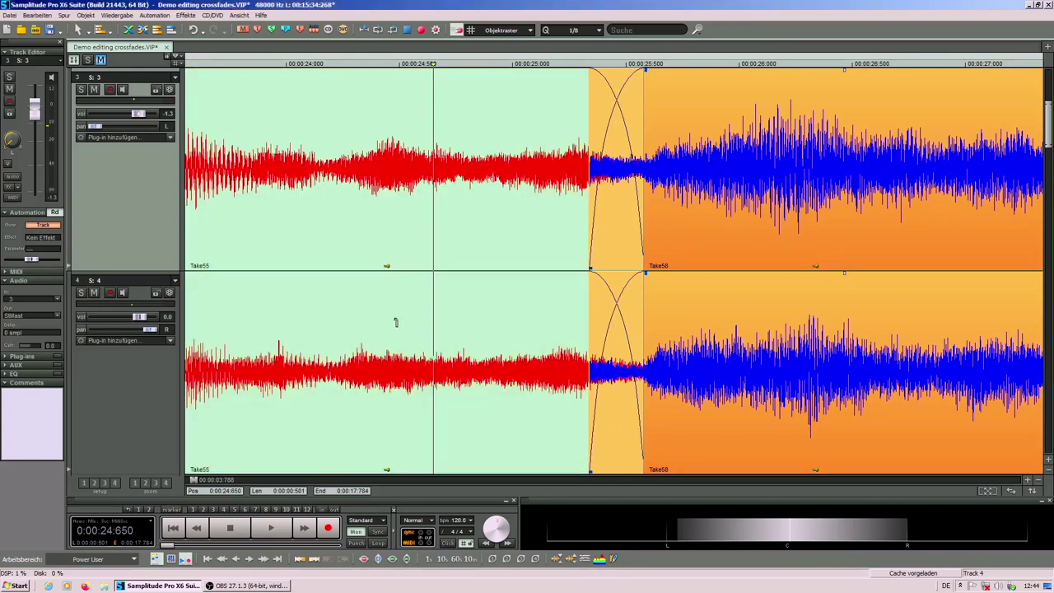
Audition the crossfade with both curves at 136 from several positions in Take55, including 0:00:24:742 and 0:00:24:230.
left_click(310, 108)
key("space")
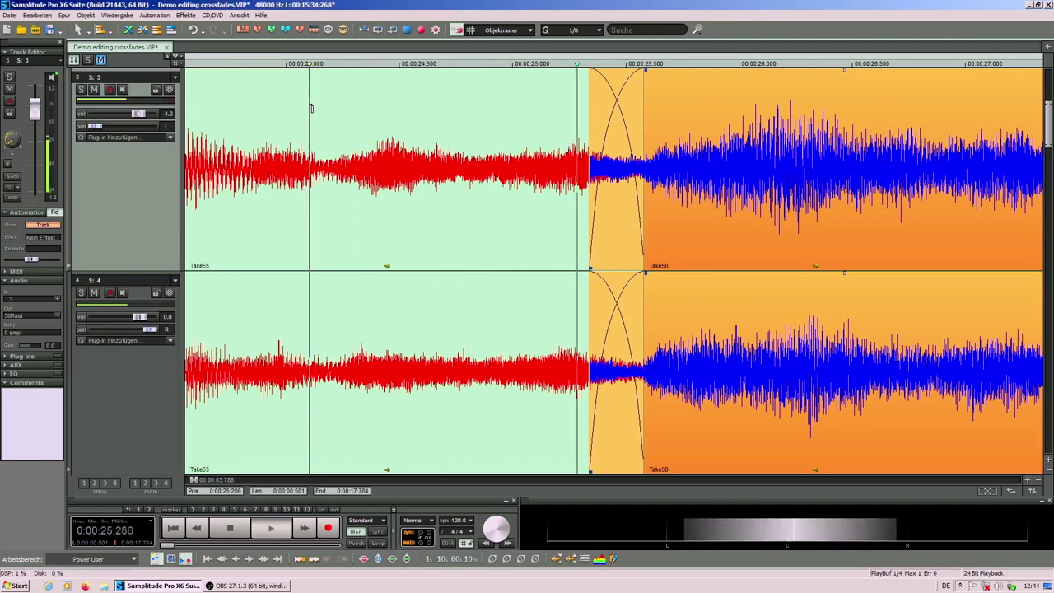
left_click(457, 121)
left_click(456, 121)
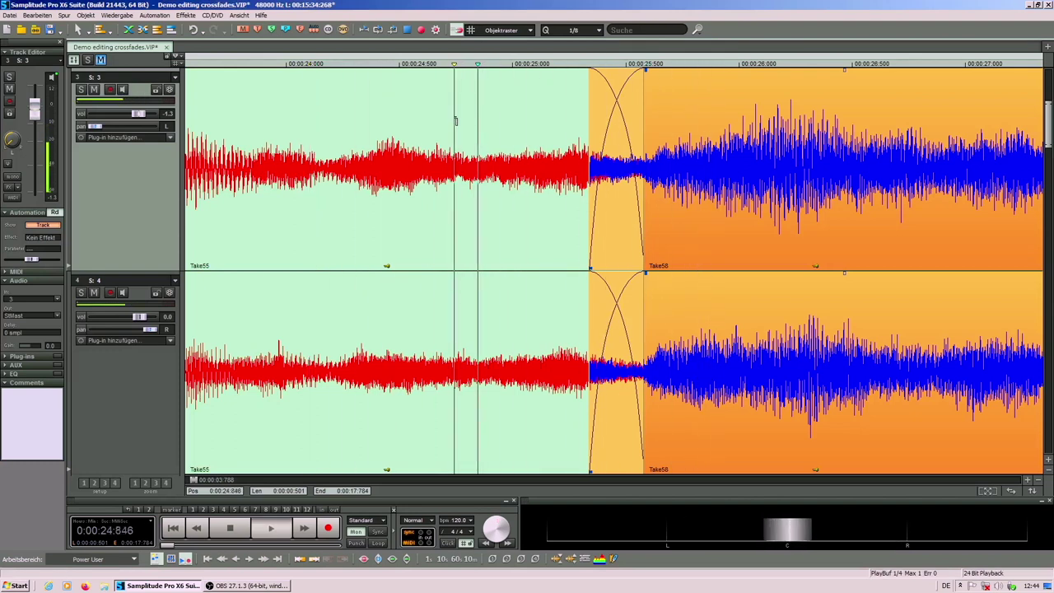
key("space")
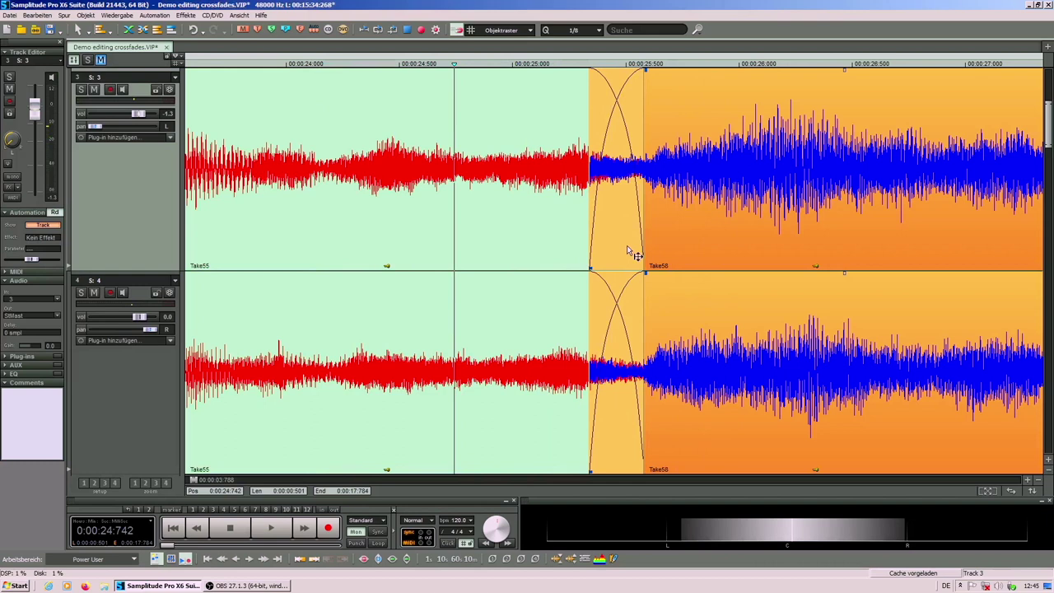
left_click(339, 140)
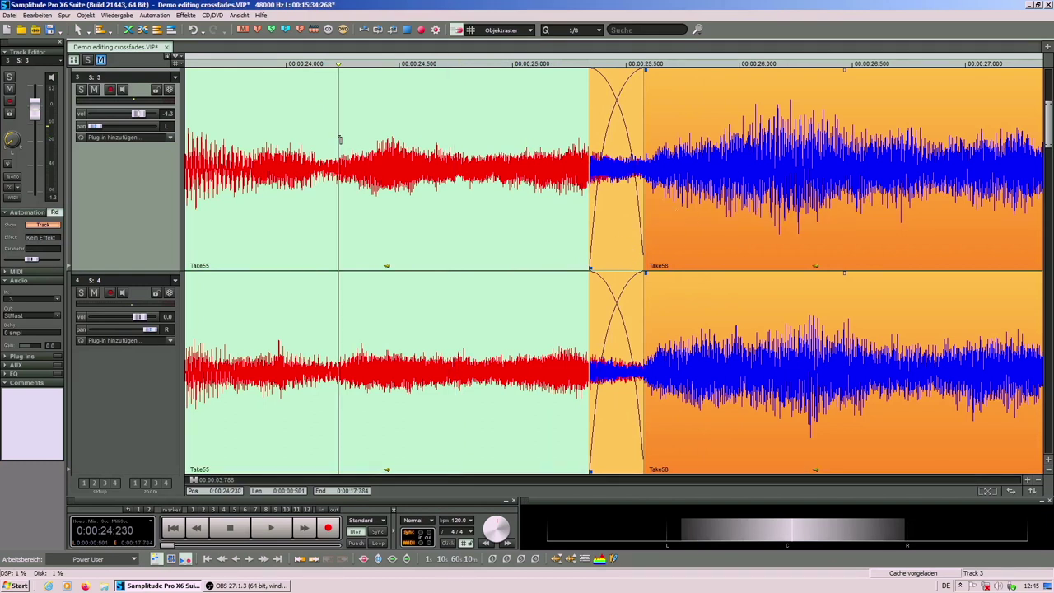
key("space")
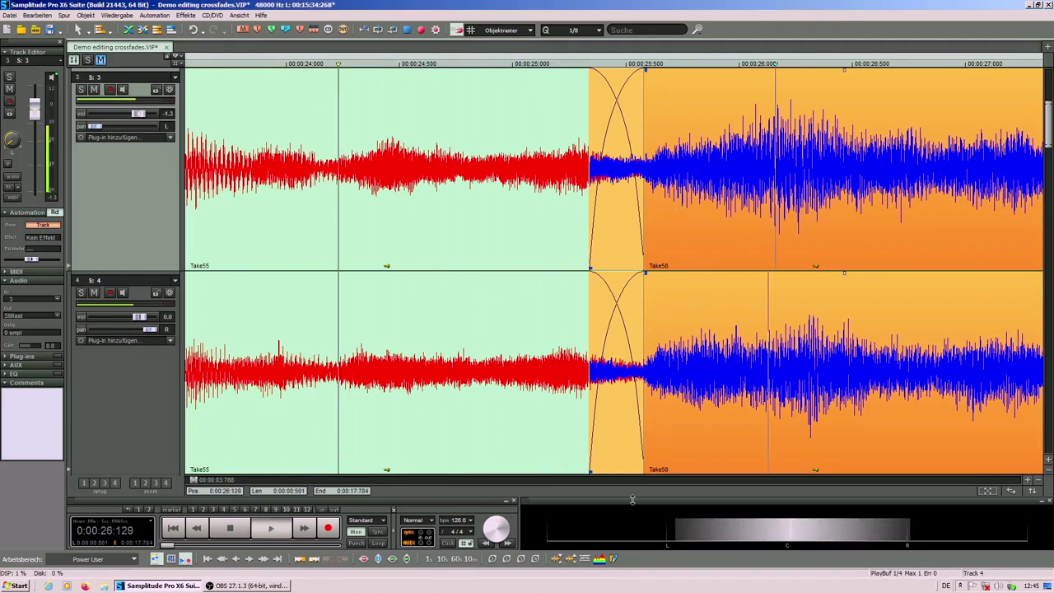
key("space")
Raise the crossfade's fade-out and fade-in curve values to 200 and apply the settings.
key("x")
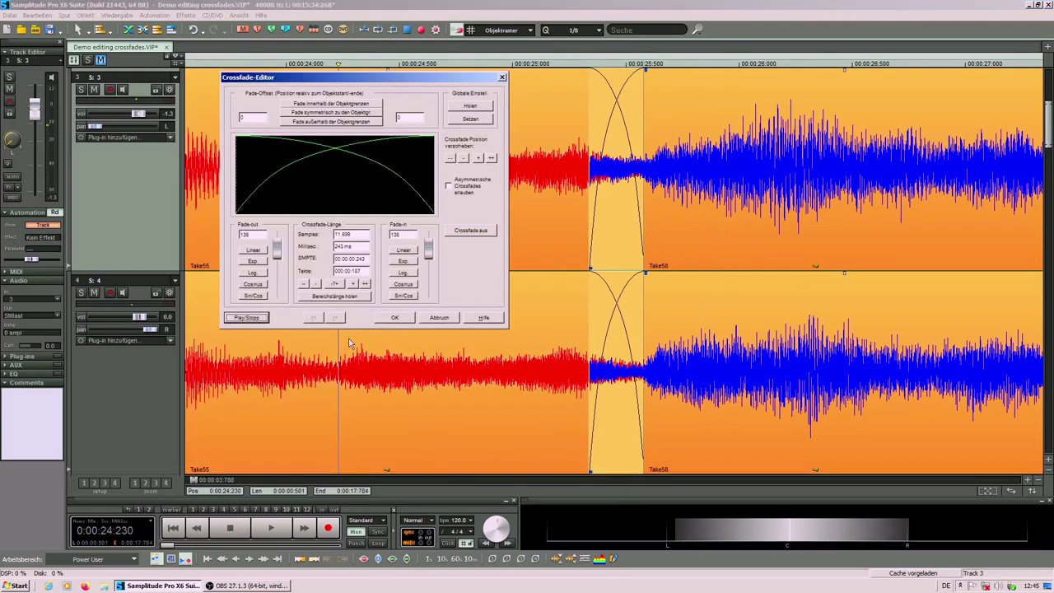
left_click_drag(281, 247, 278, 237)
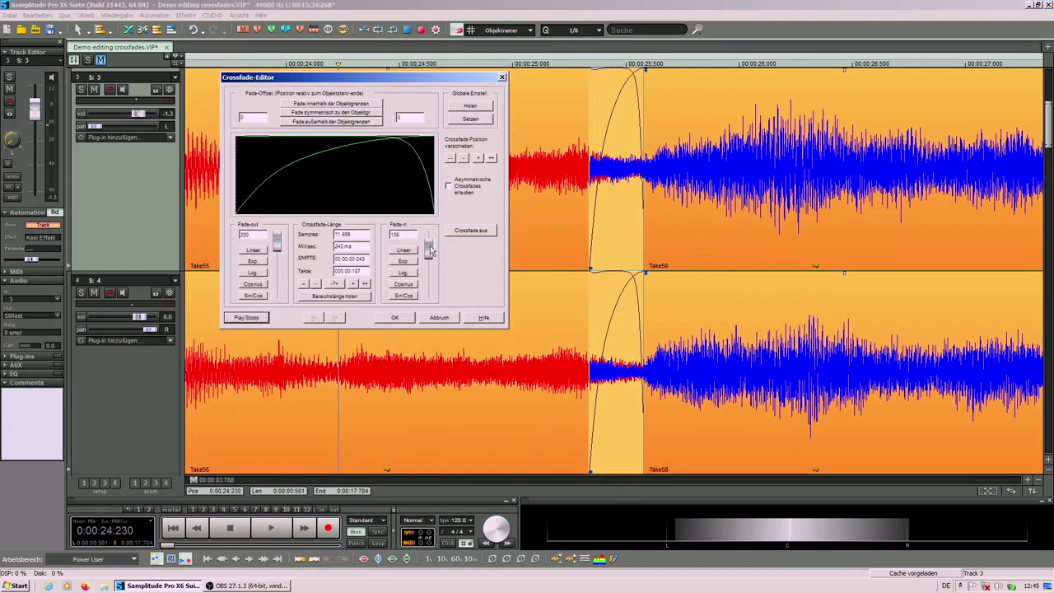
left_click_drag(430, 250, 429, 238)
left_click(395, 318)
Audition the crossfade with both curves at 200 from different positions in Take55, including 0:00:24:220.
key("space")
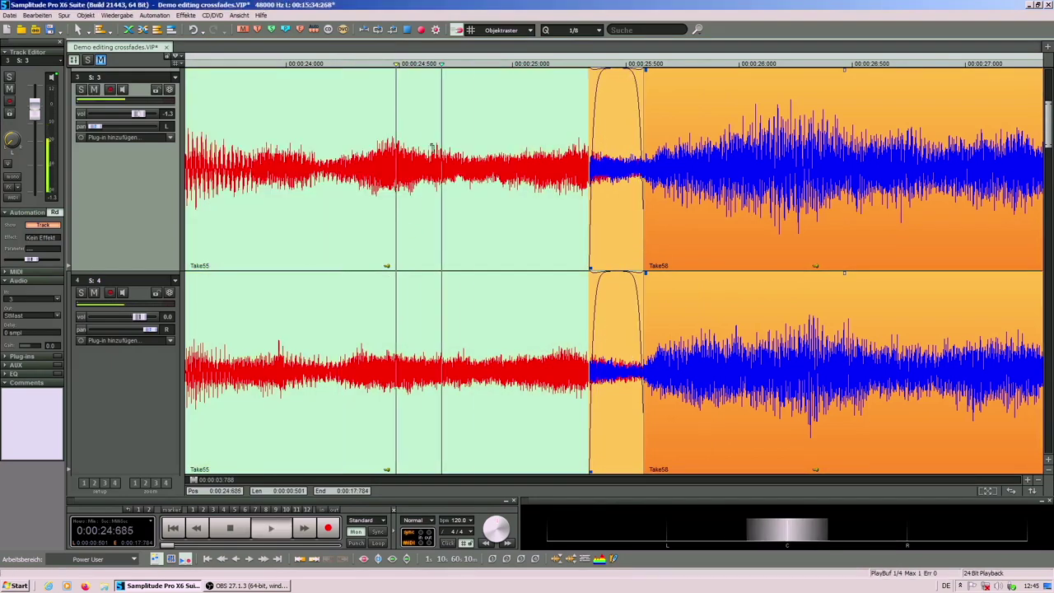
left_click(500, 95)
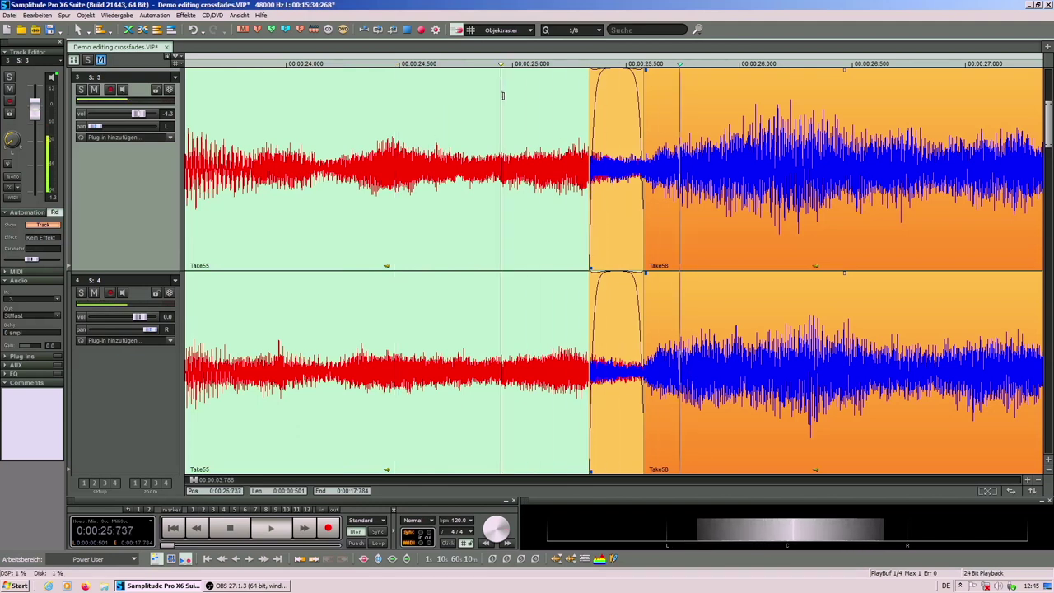
left_click(337, 110)
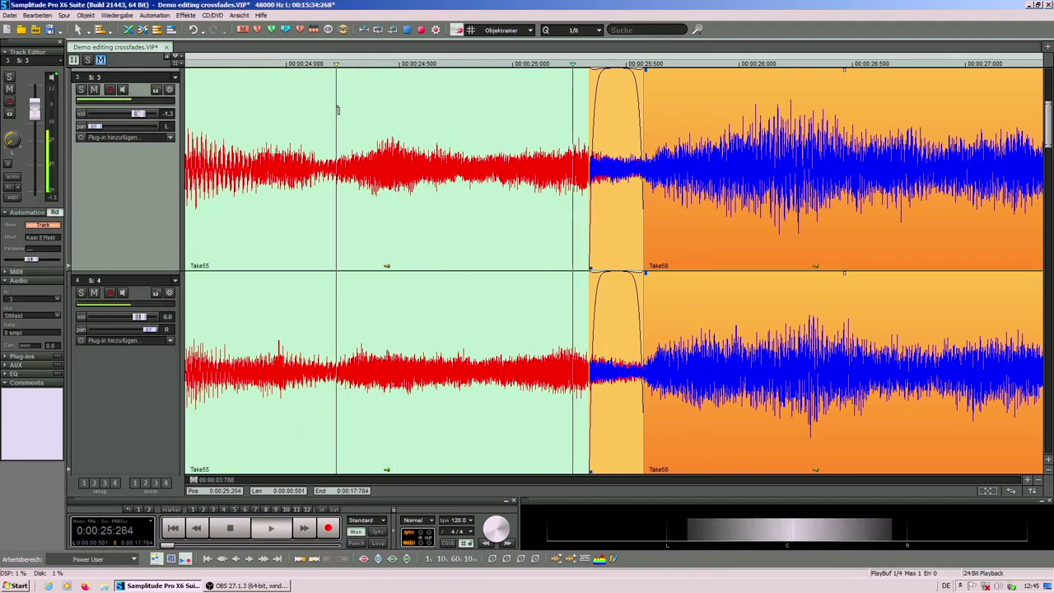
key("space")
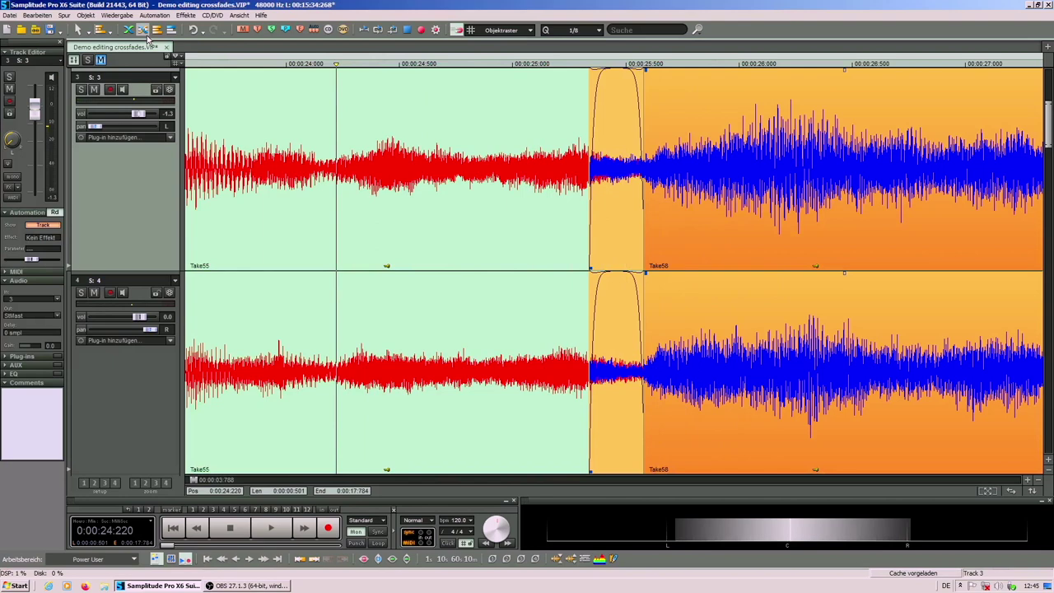
Set the crossfade's fade-out and fade-in curve values both to 70 and apply the settings.
left_click(144, 31)
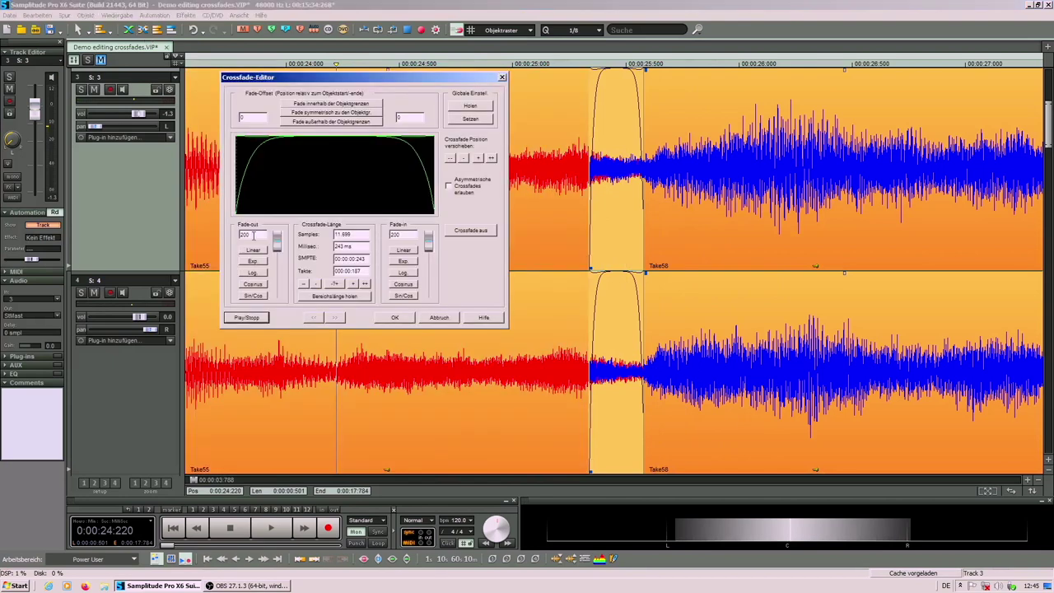
double_click(253, 236)
type("100")
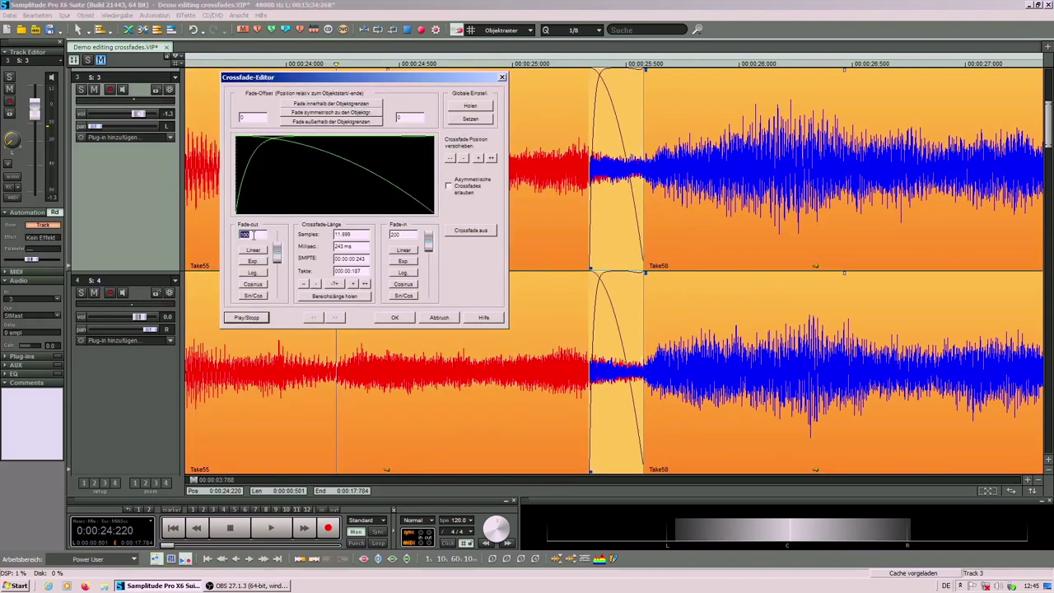
type("70")
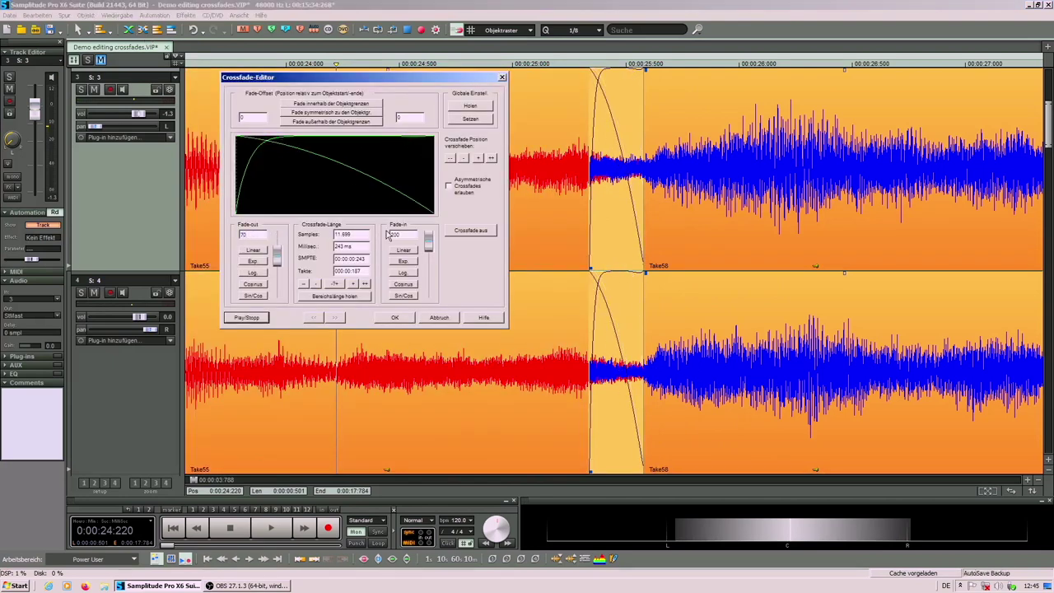
double_click(403, 235)
type("70")
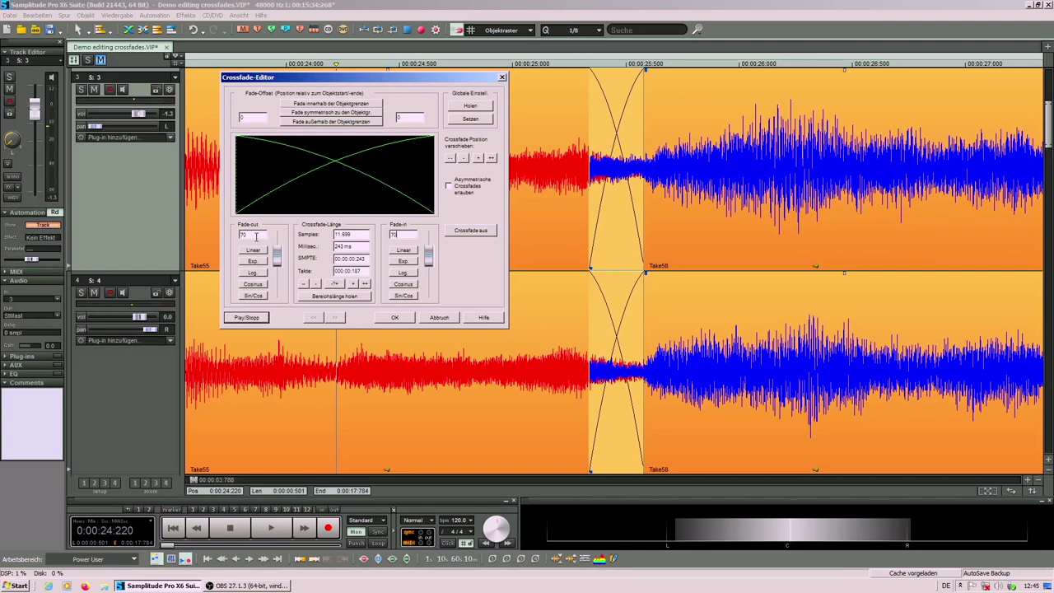
left_click(392, 318)
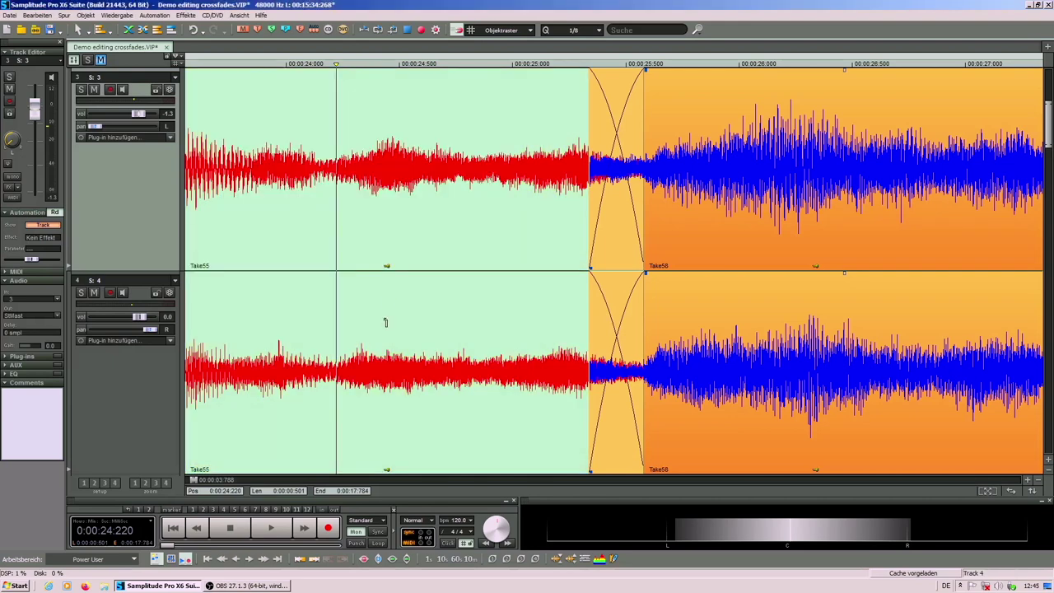
Audition the crossfade with both curves at 70, playing on through Take58 to the gap before Take20.
left_click(403, 91)
key("space")
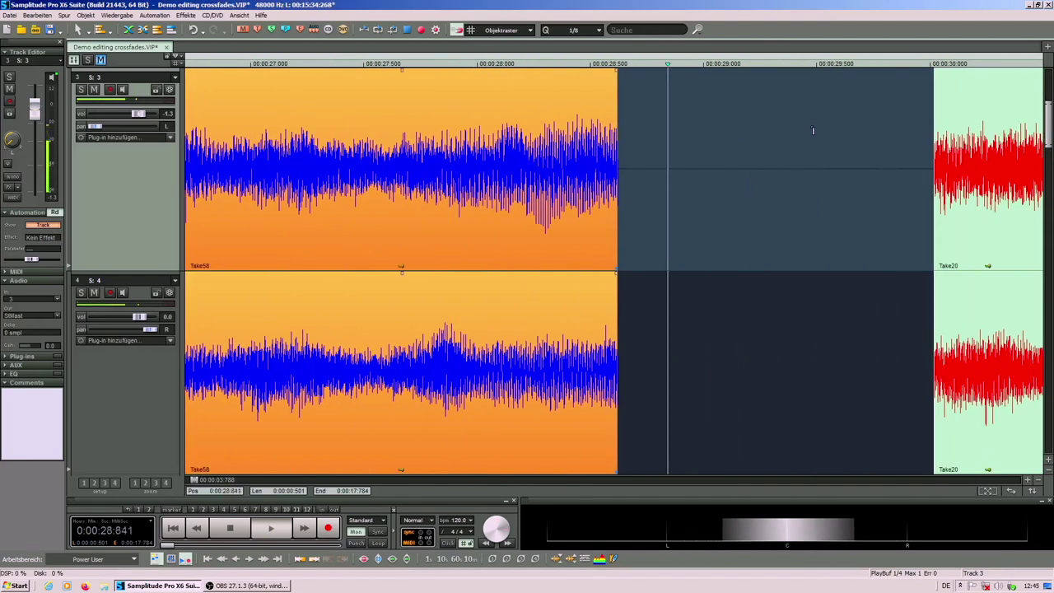
scroll(813, 130, "right", 2)
scroll(813, 130, "left", 2)
Audition the last part of Take58 for a suitable cut point, including playback from 0:00:27:095.
left_click(323, 118)
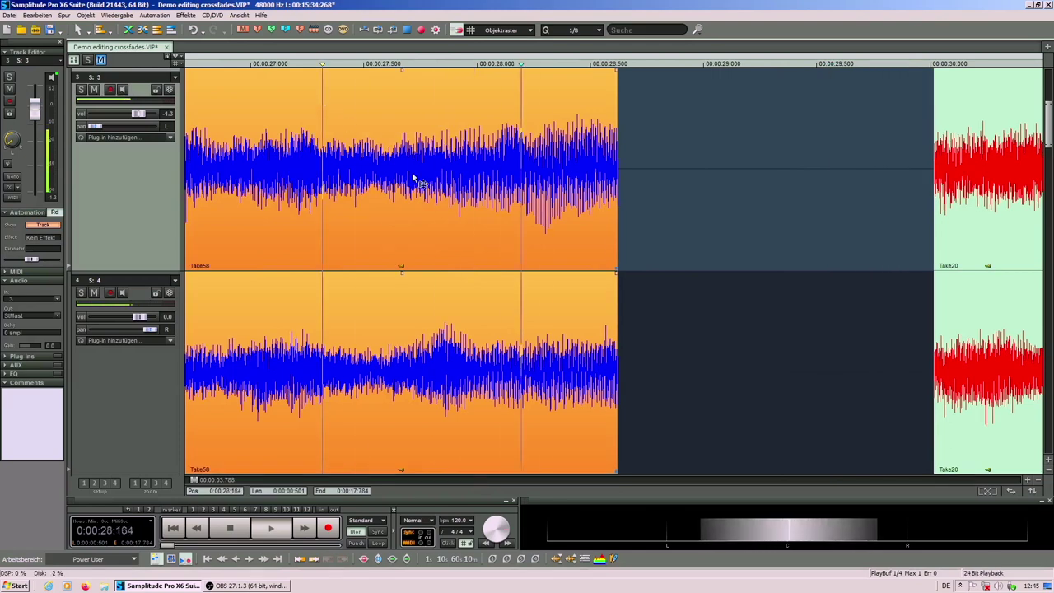
key("space")
left_click(1040, 481)
left_click(443, 132)
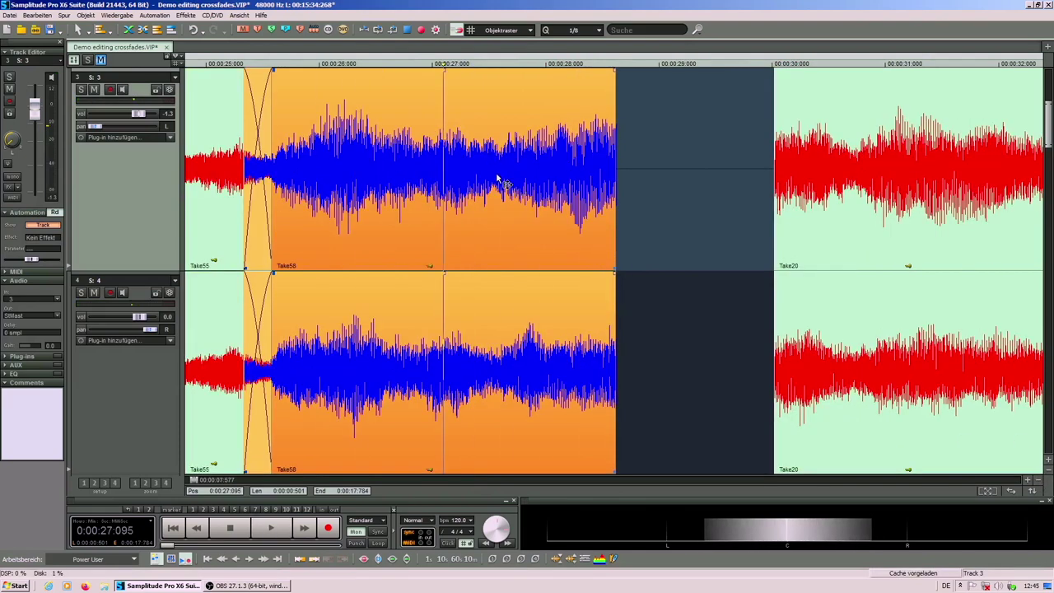
key("space")
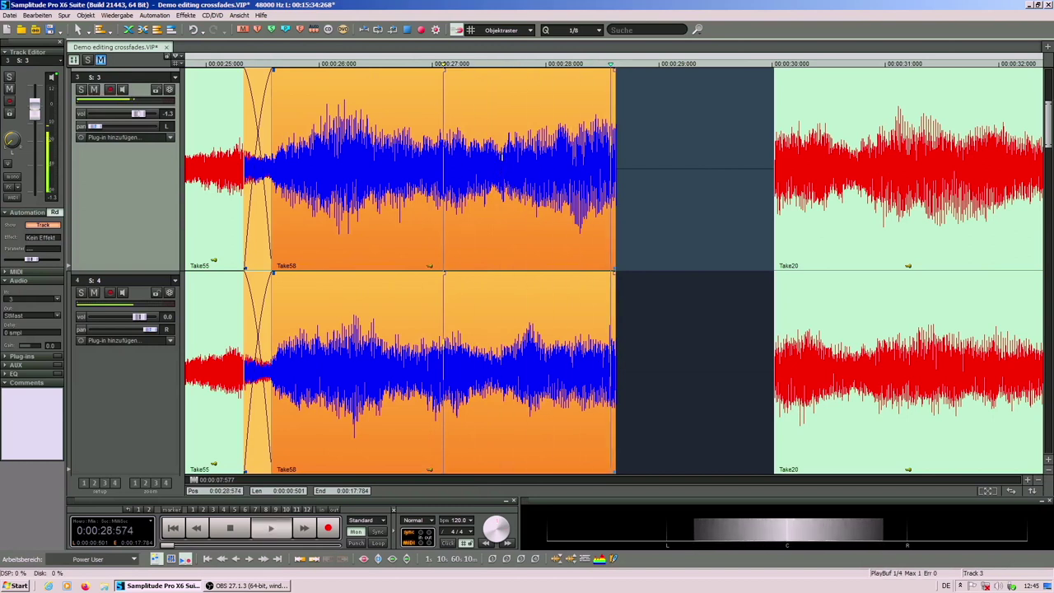
Split Take58 on both tracks at 0:00:27:621 and delete the section after the split.
left_click(503, 156)
key("space")
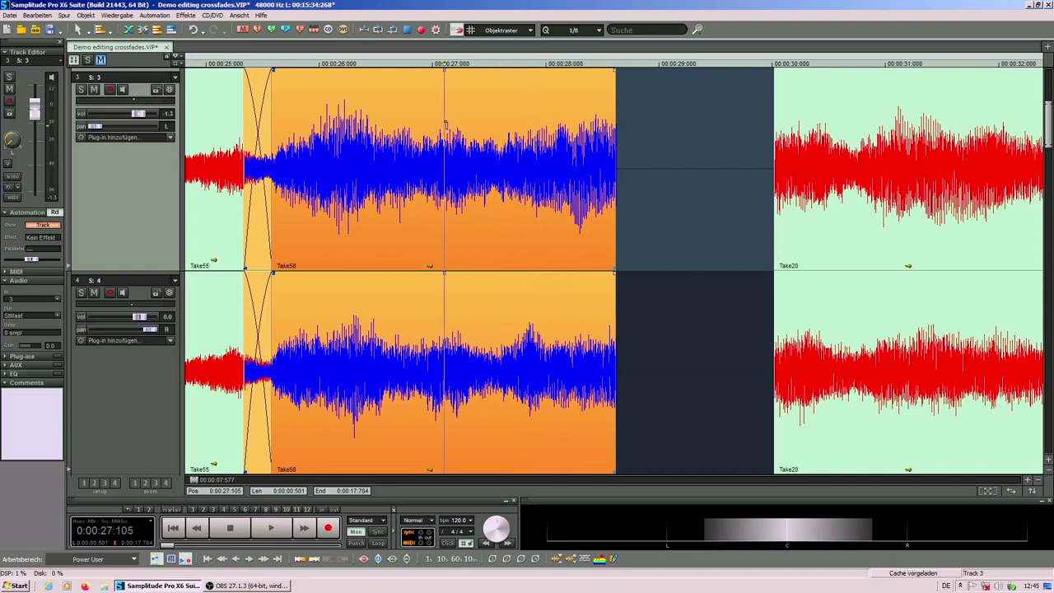
key("space")
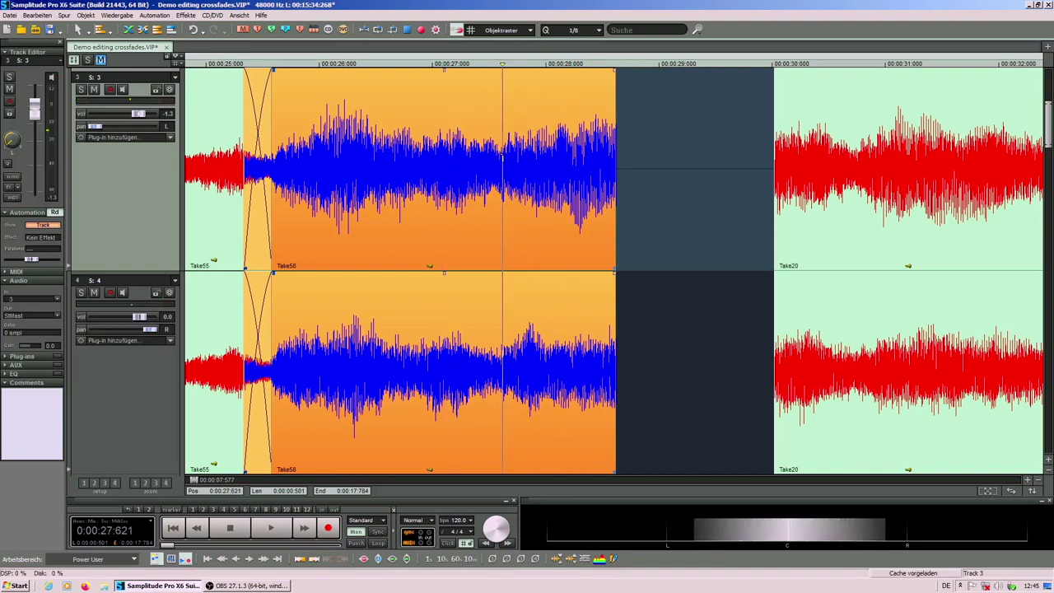
key("t")
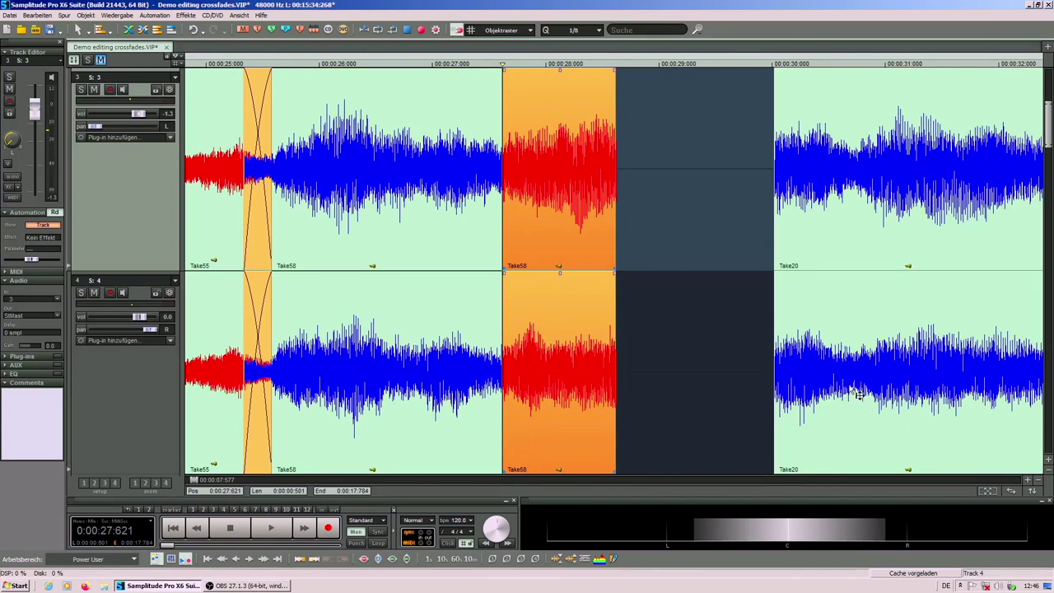
key("Delete")
Audition the opening of Take20 for the matching entry point.
left_click(714, 294)
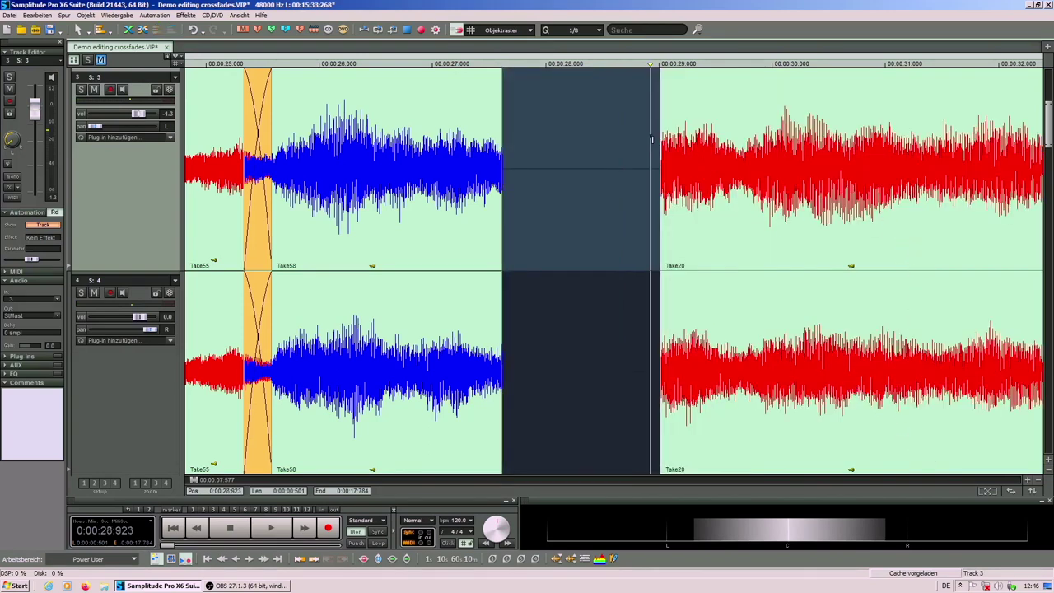
key("space")
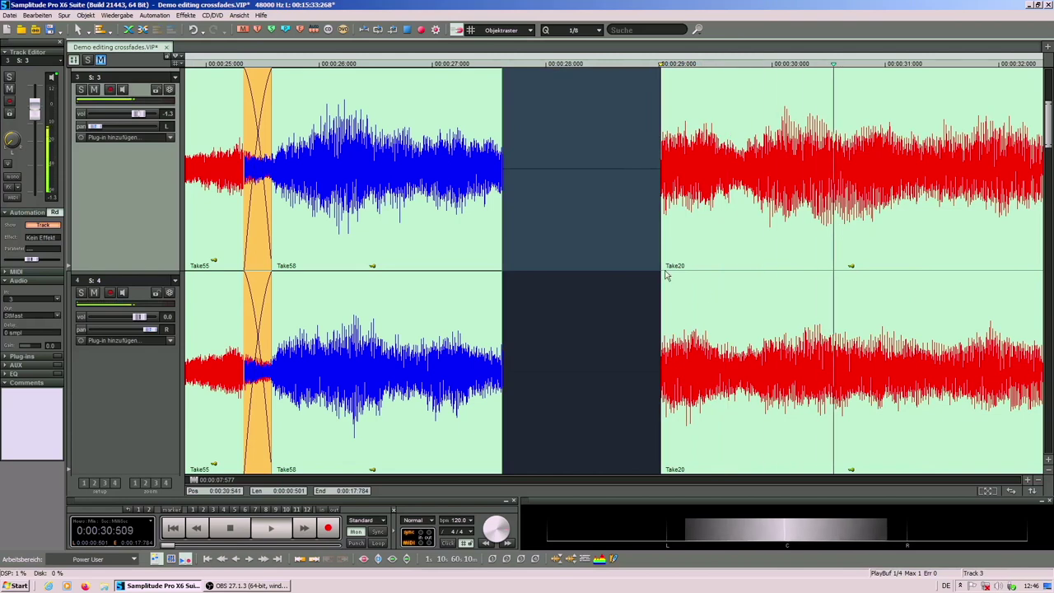
Trim the start of Take20 to the quiet point after its opening swell and move it against Take58's end at 0:00:27:621.
left_click(675, 269)
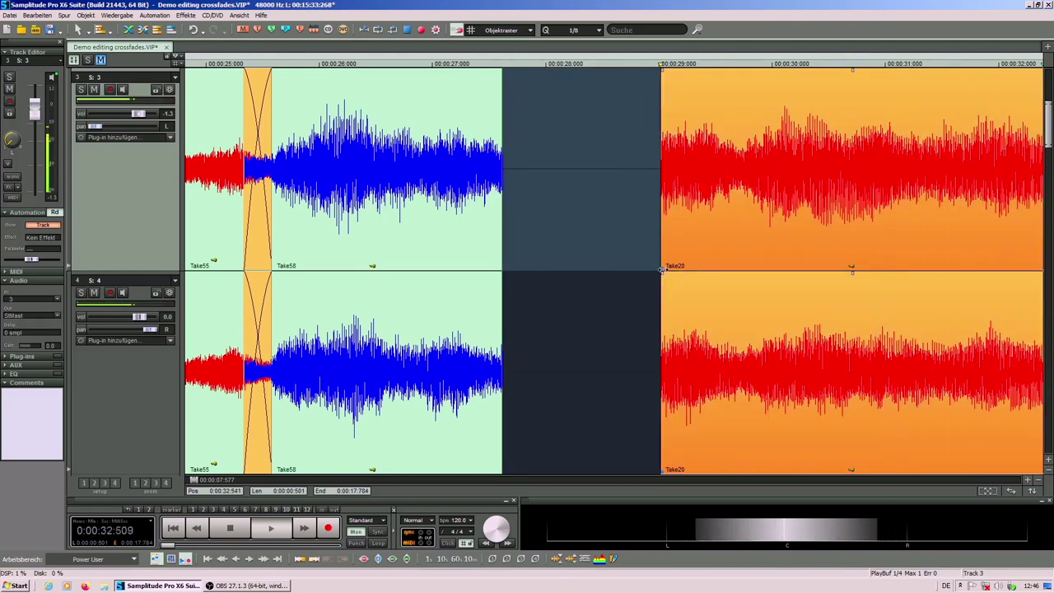
key("space")
left_click_drag(661, 269, 744, 262)
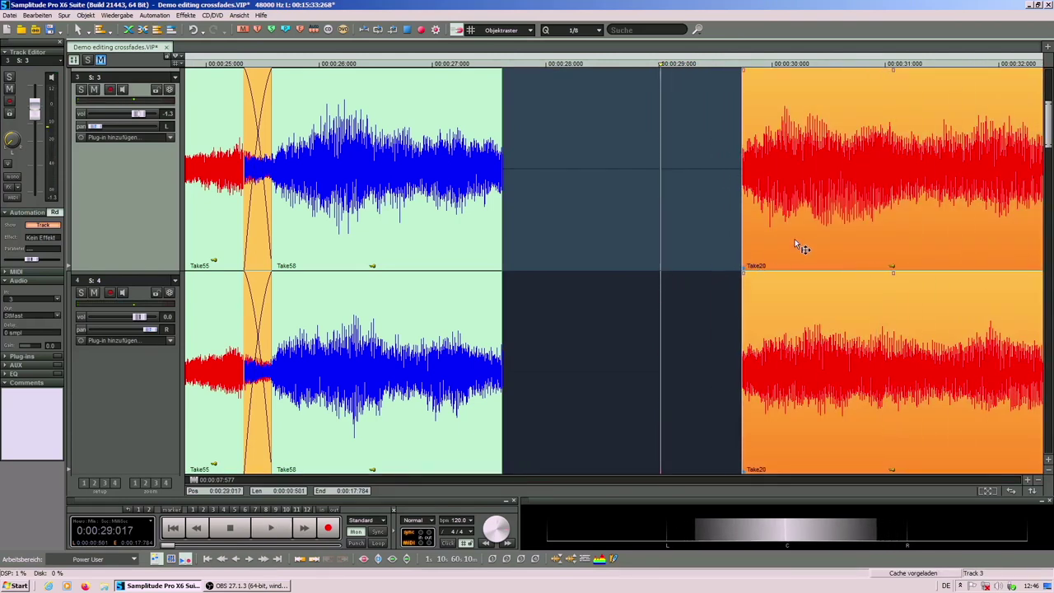
left_click_drag(795, 239, 558, 233)
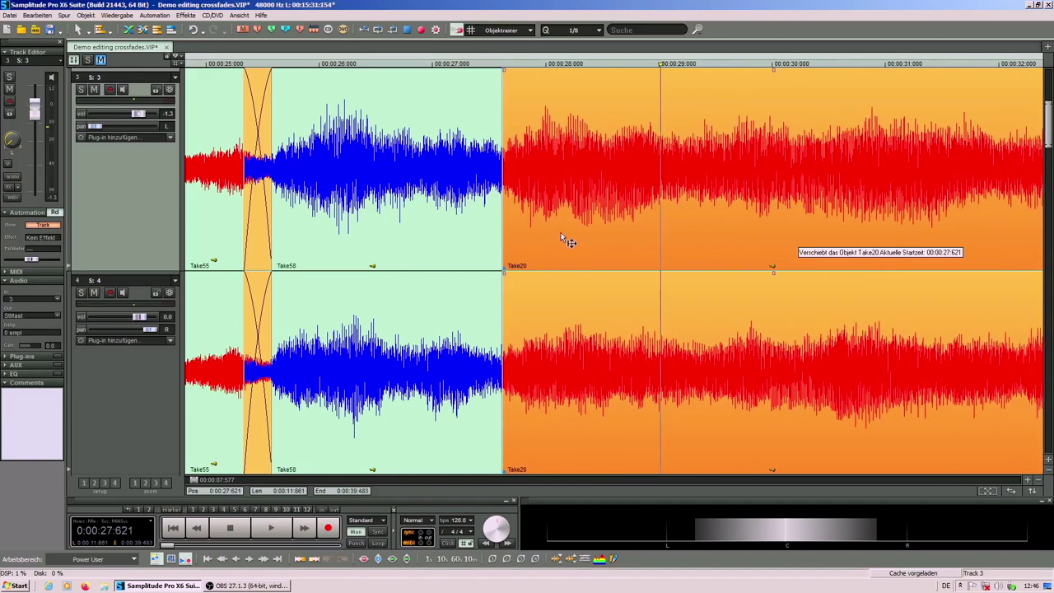
Audition the join between Take58 and Take20 from several positions in Take58, including 0:00:26:872 and 0:00:26:770.
left_click(418, 110)
key("space")
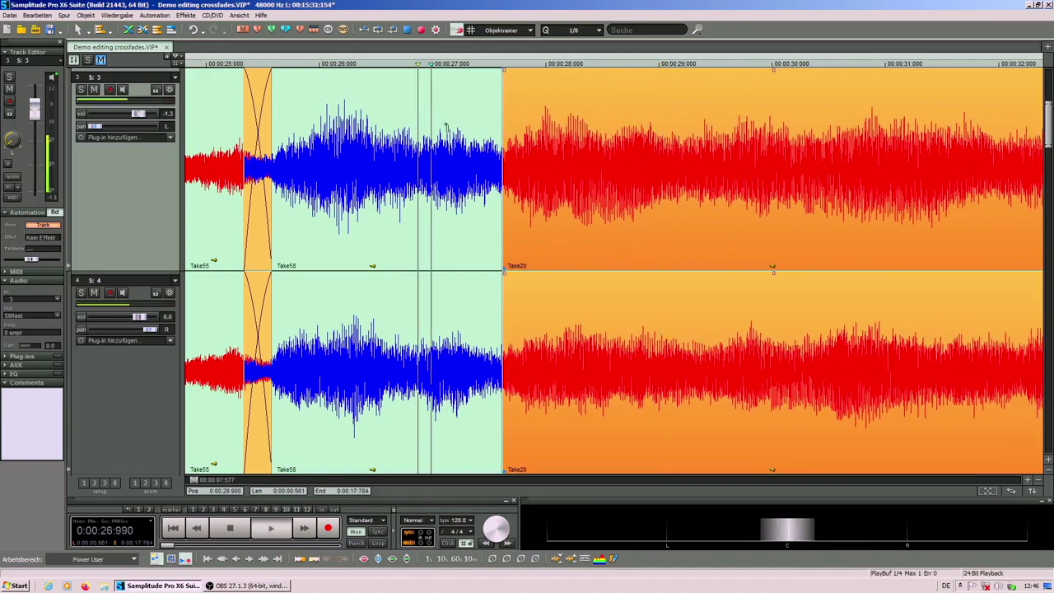
double_click(1027, 480)
scroll(725, 243, "left", 1)
key("space")
scroll(581, 197, "left", 1)
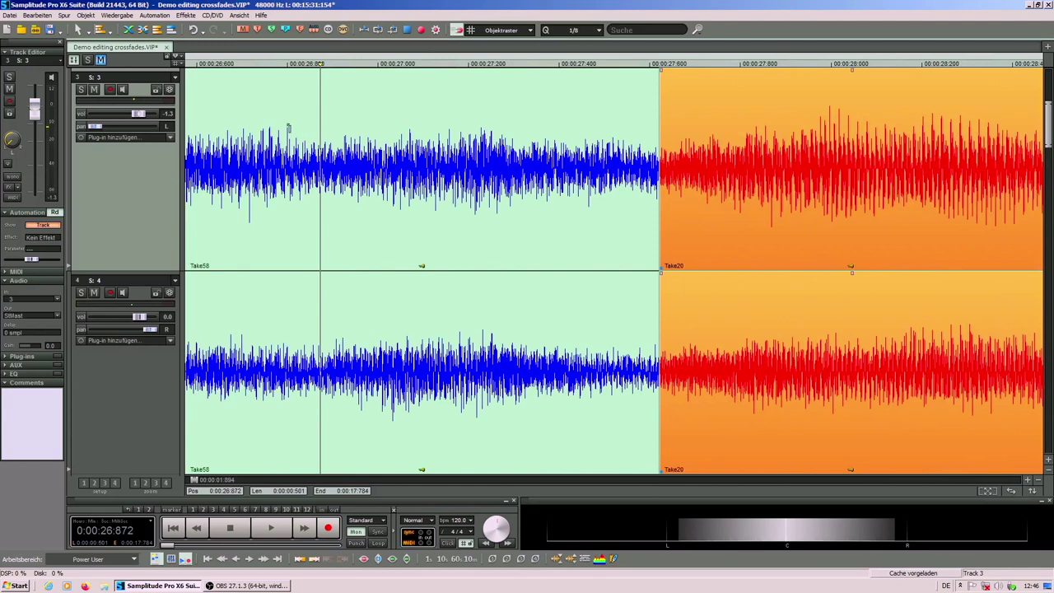
key("space")
key("space")
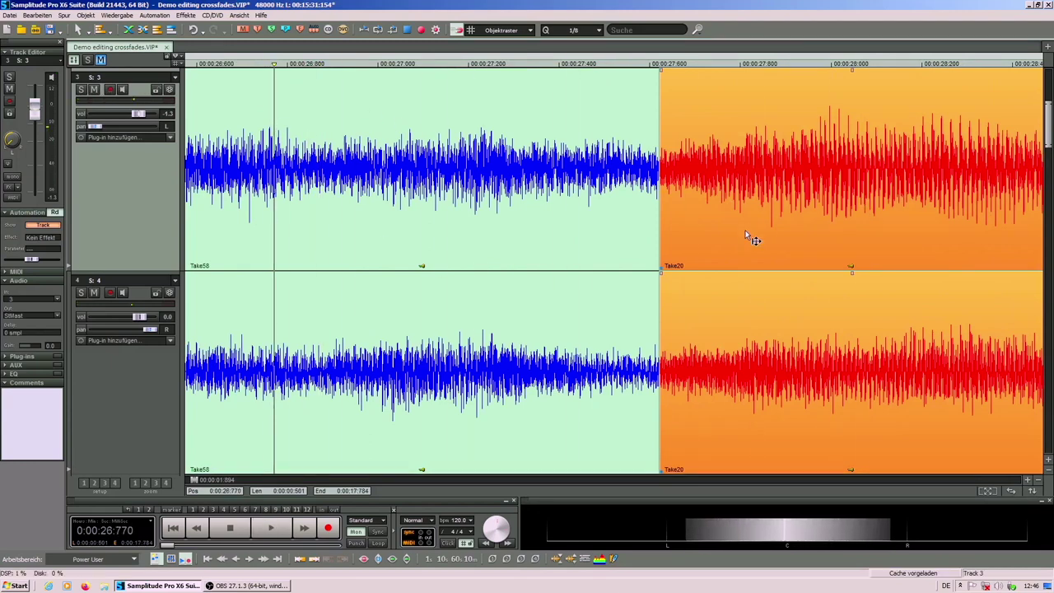
Apply the global 1000 ms crossfade setting to the Take58–Take20 join and shift the crossfade earlier to start at about 0:00:27:230.
left_click(142, 31)
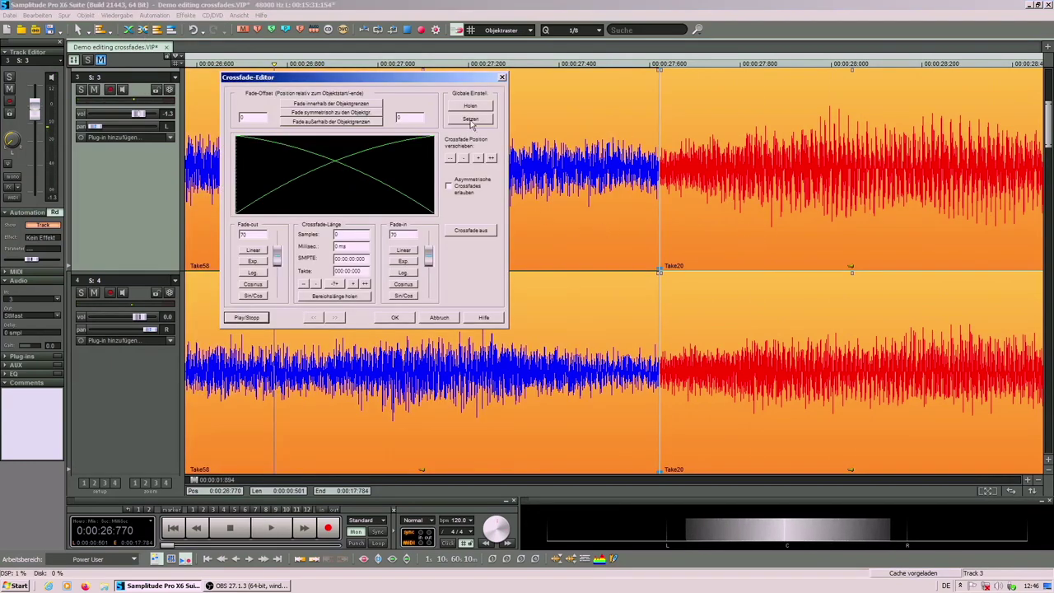
left_click(471, 119)
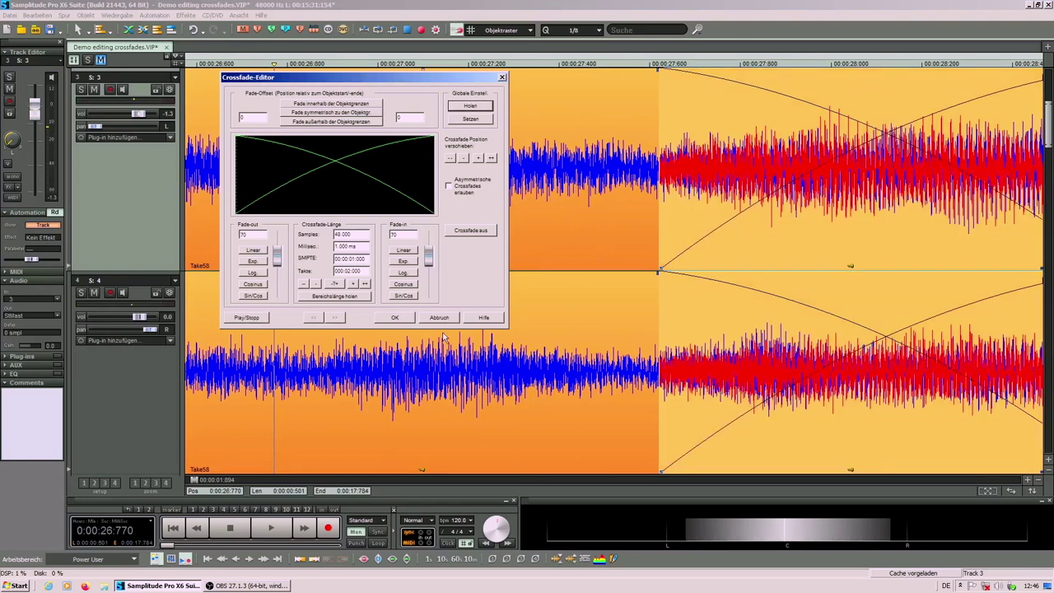
left_click(395, 317)
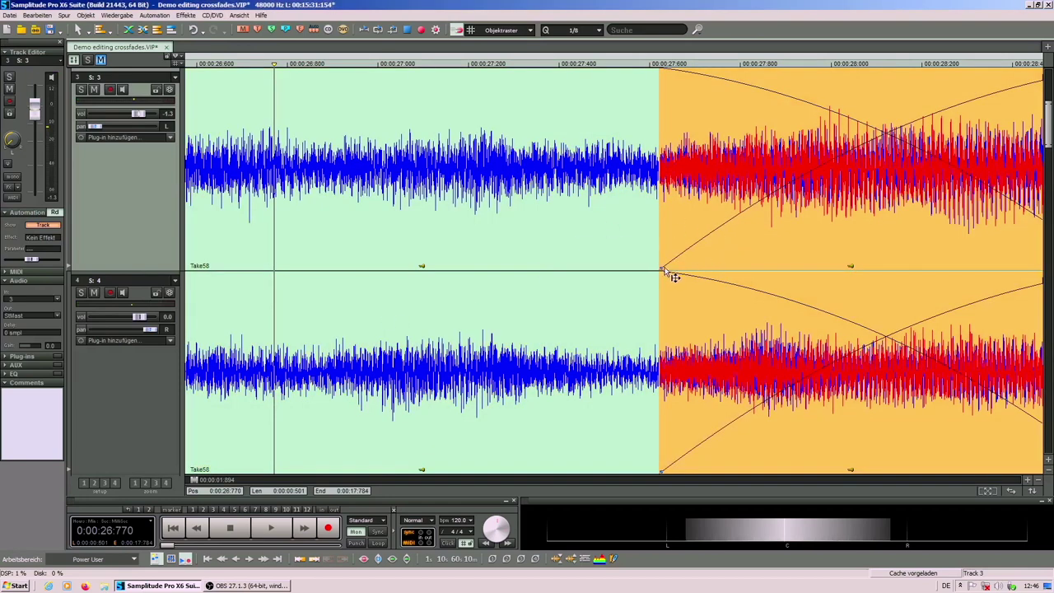
left_click_drag(661, 272, 482, 254)
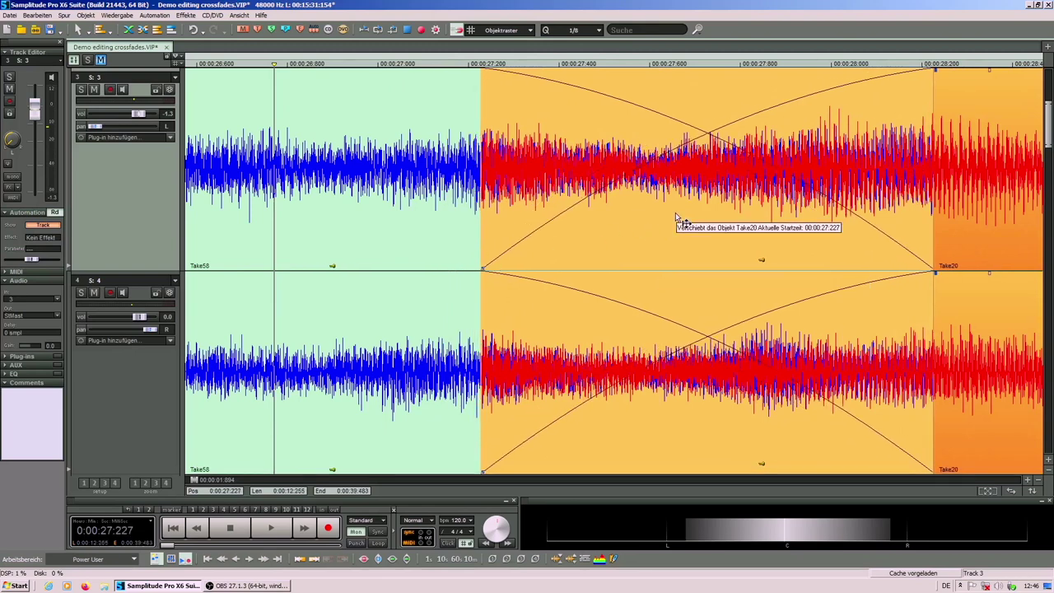
Shorten the Take58–Take20 crossfade from its end to about 351 ms, finishing before Take20's swell.
left_click(799, 136)
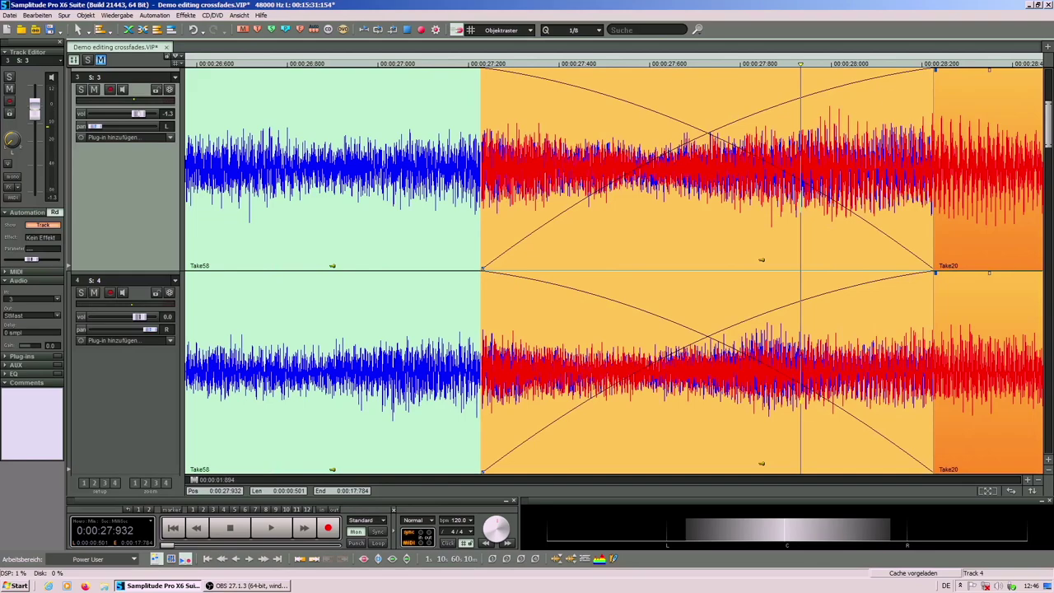
left_click(1030, 484)
left_click_drag(678, 242, 650, 218)
left_click(1036, 489)
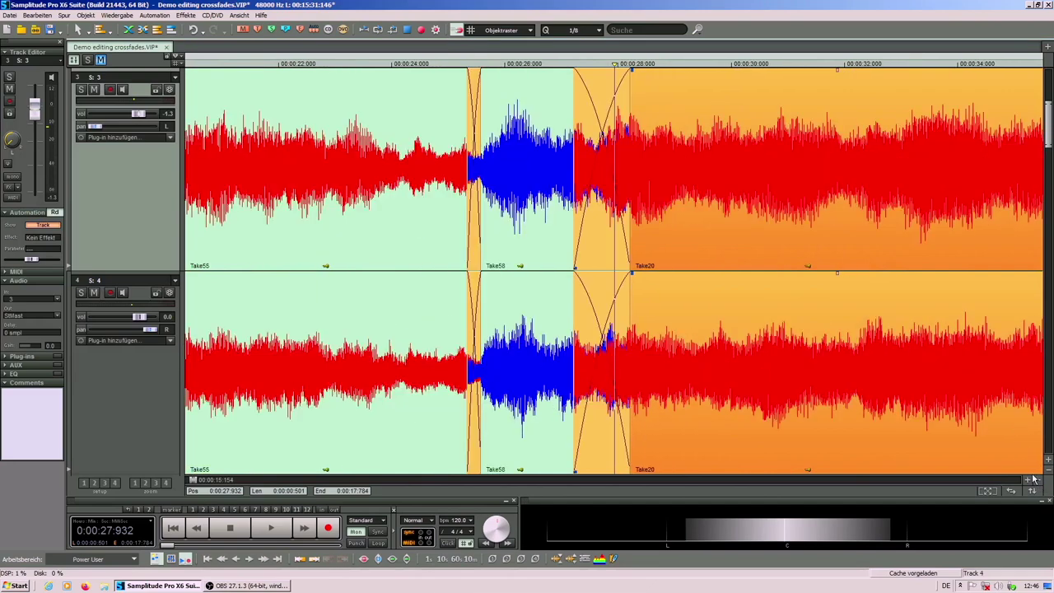
left_click(1027, 480)
left_click(1028, 480)
left_click(1027, 481)
scroll(762, 197, "left", 1)
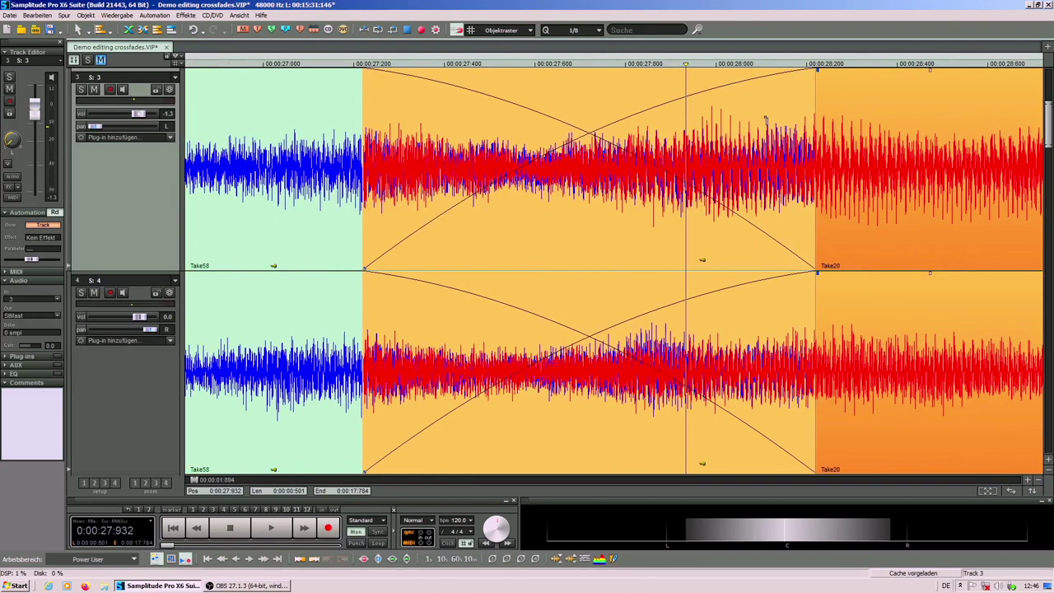
left_click_drag(819, 74, 550, 132)
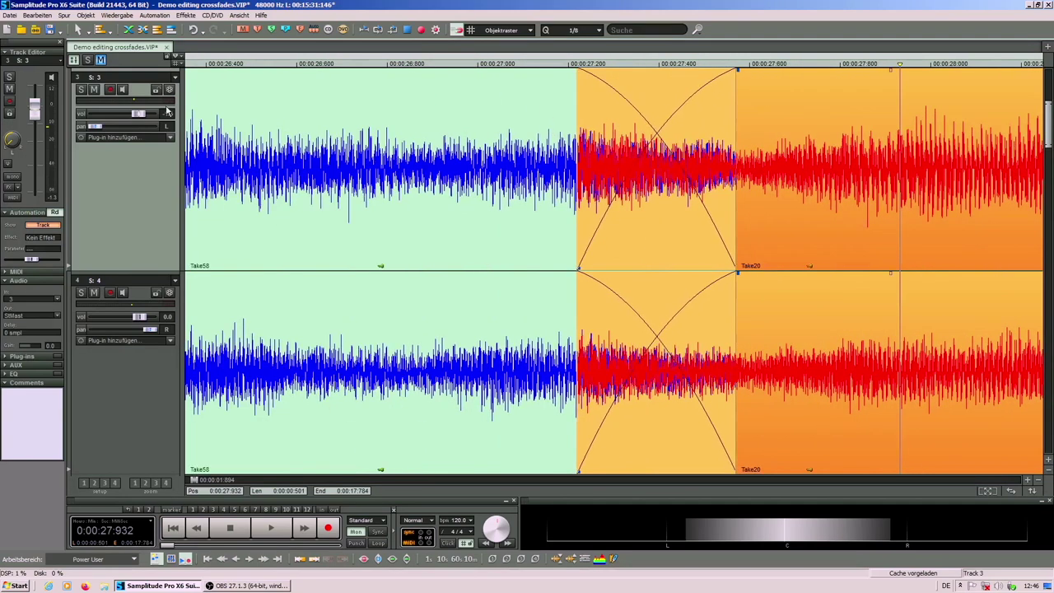
Audition the shortened Take58–Take20 crossfade from within Take58, including from 0:00:26:395.
left_click(206, 87)
key("space")
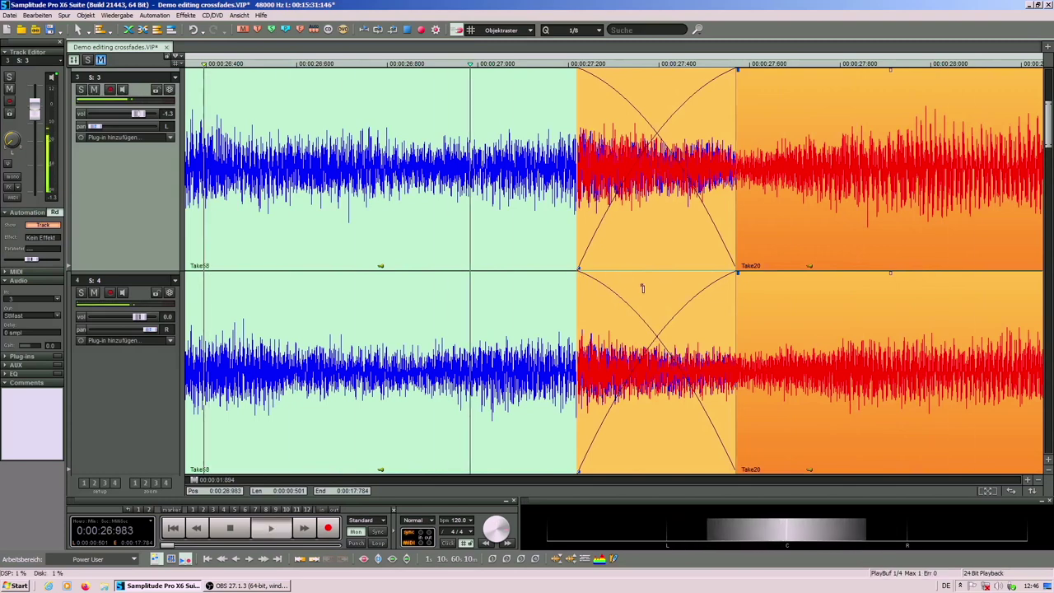
key("space")
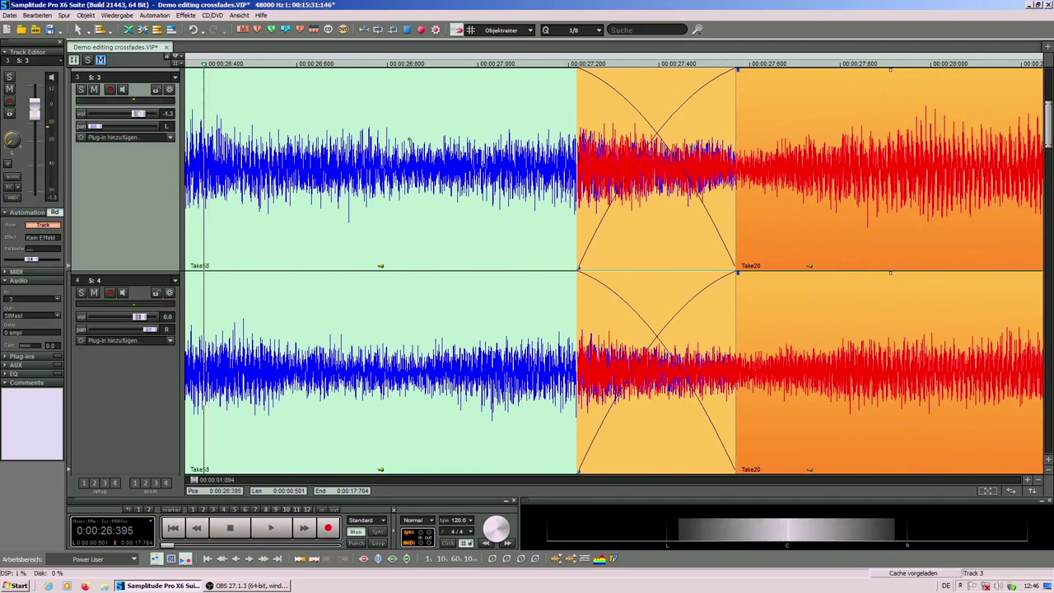
key("space")
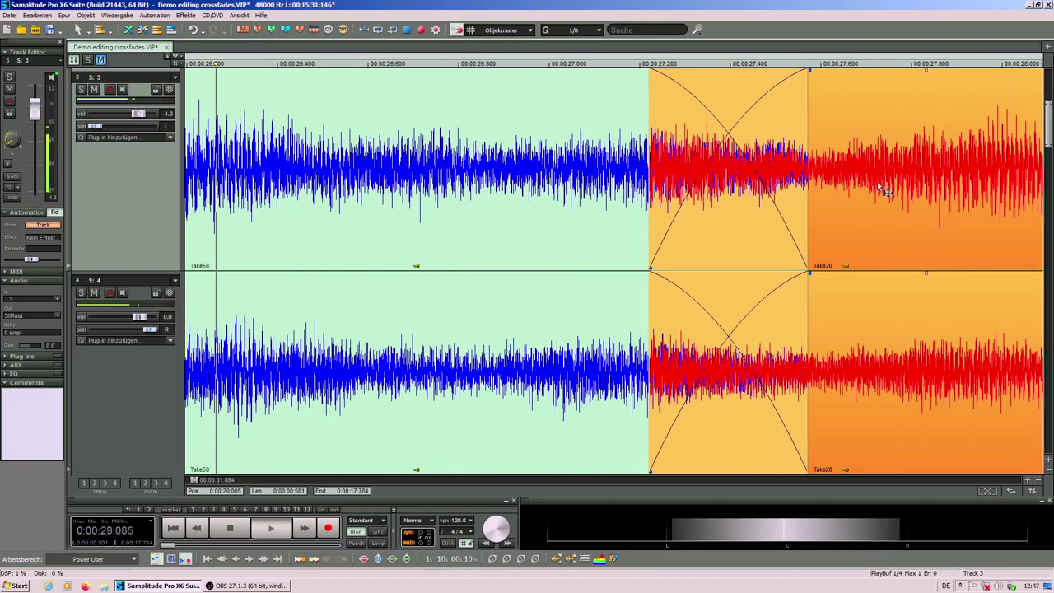
key("space")
Try linear fade-out and fade-in curves on the Take58–Take20 crossfade.
left_click(152, 33)
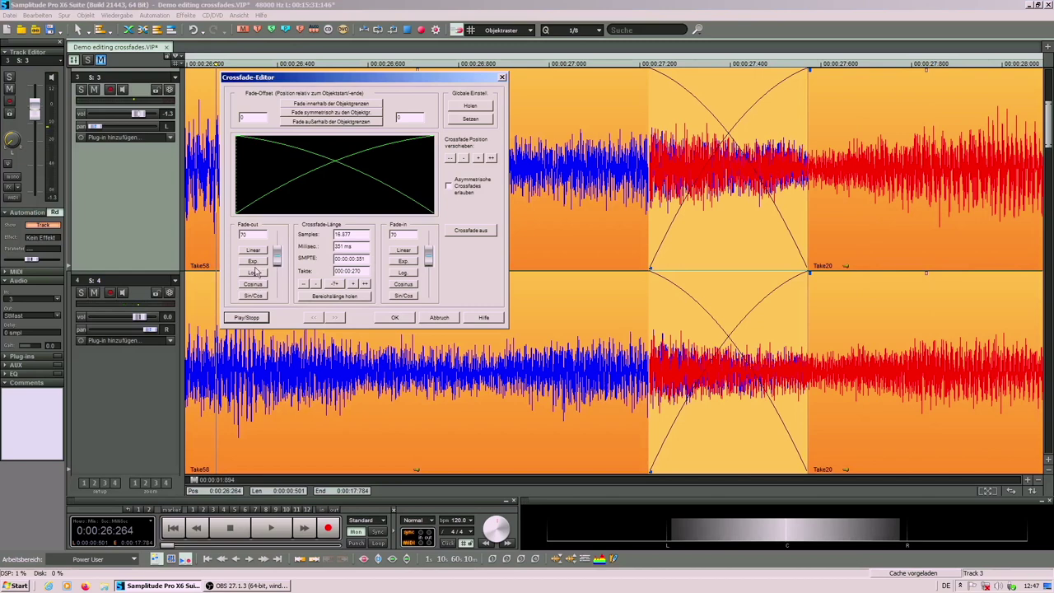
left_click(253, 251)
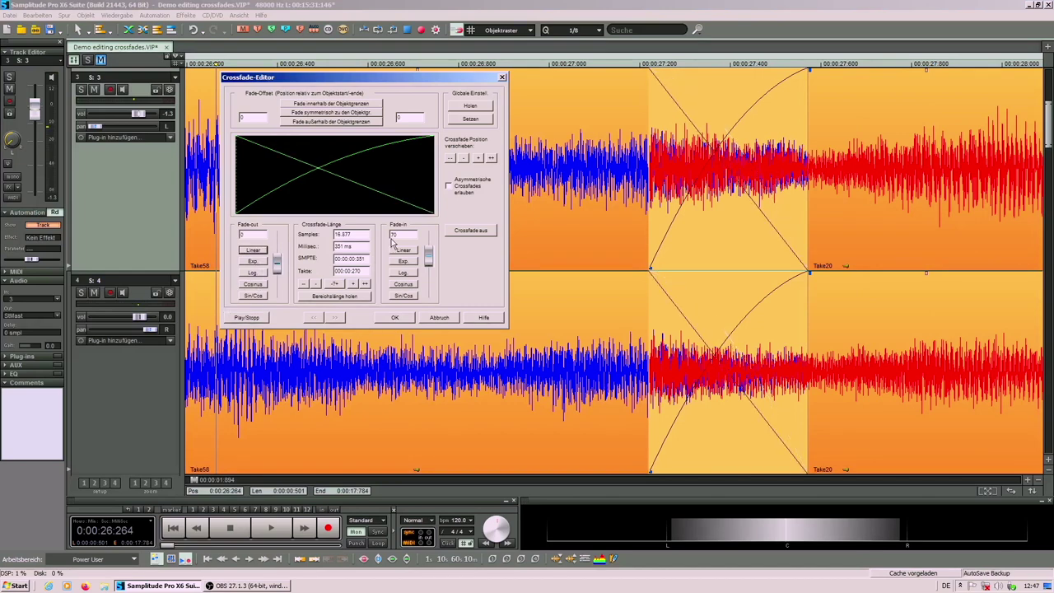
left_click(403, 250)
left_click(395, 320)
Audition the linear crossfade between Take58 and Take20 from 0:00:26:524.
left_click(335, 80)
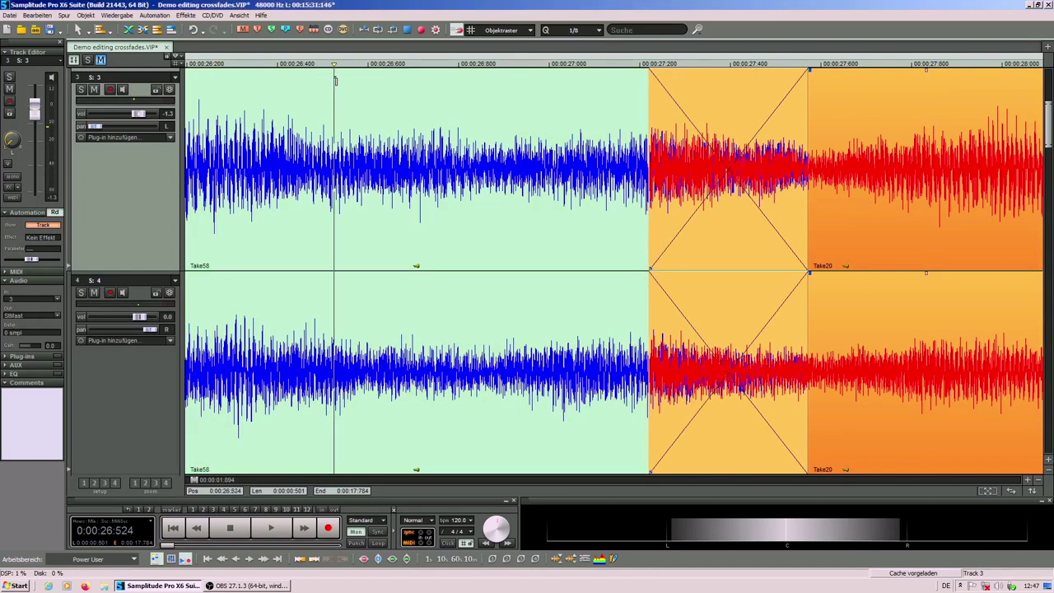
key("space")
left_click(367, 114)
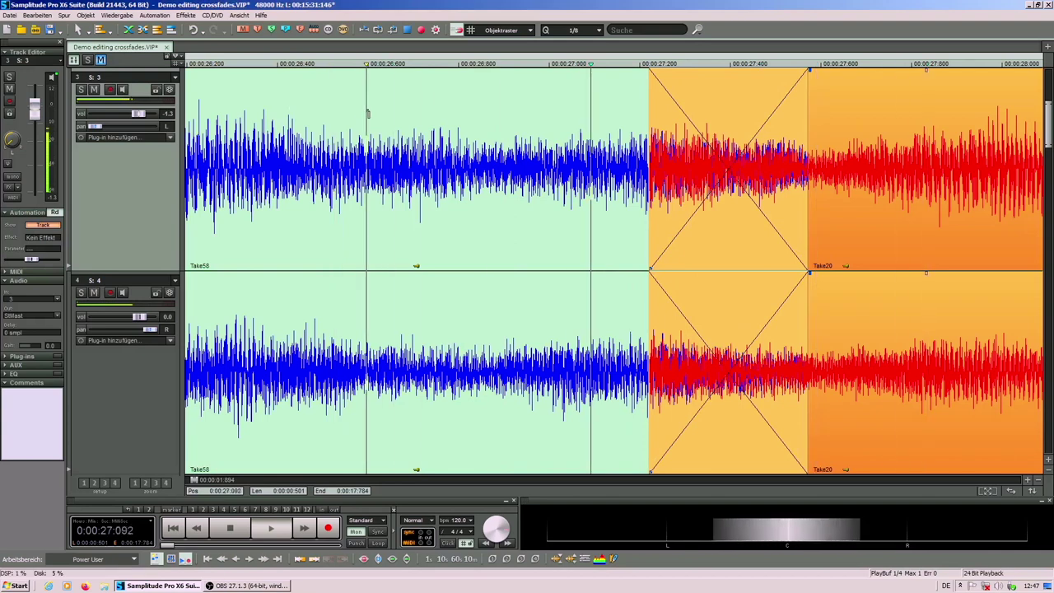
key("space")
left_click(837, 214)
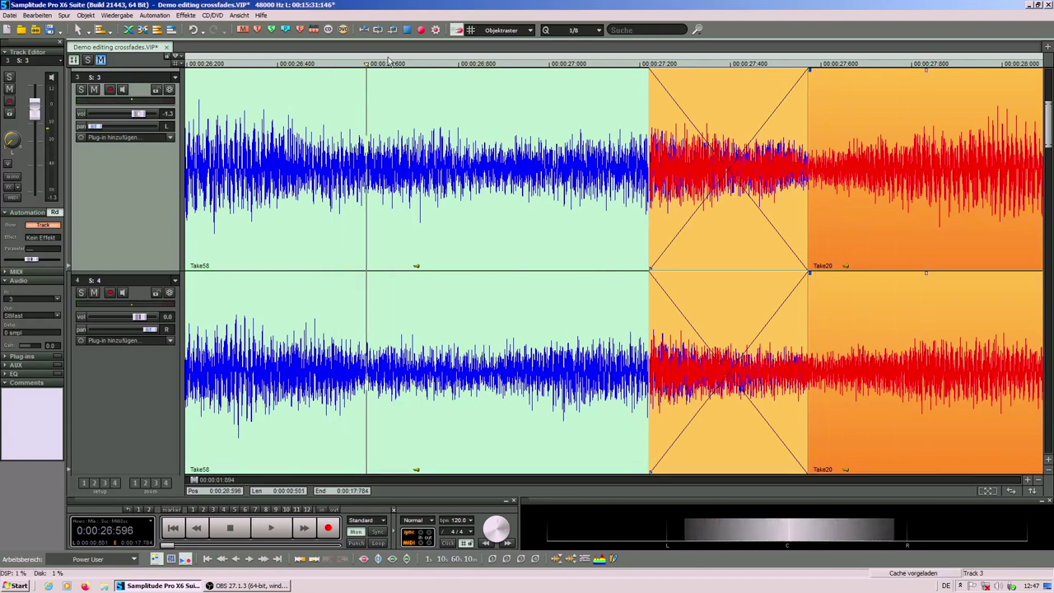
Set both the fade-out and fade-in curves of the Take58–Take20 crossfade to 70.
left_click(144, 30)
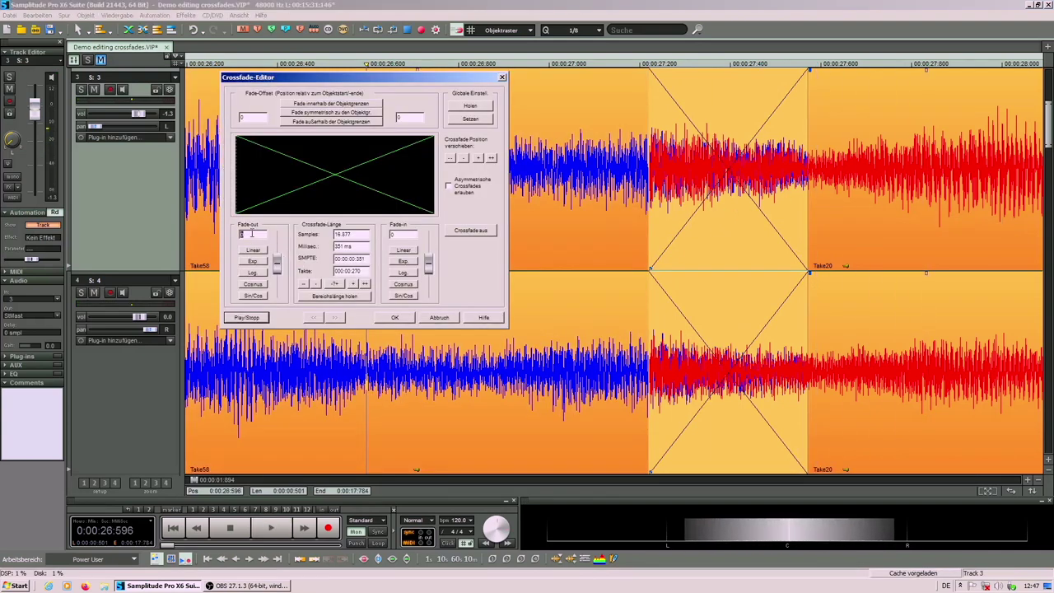
type("70")
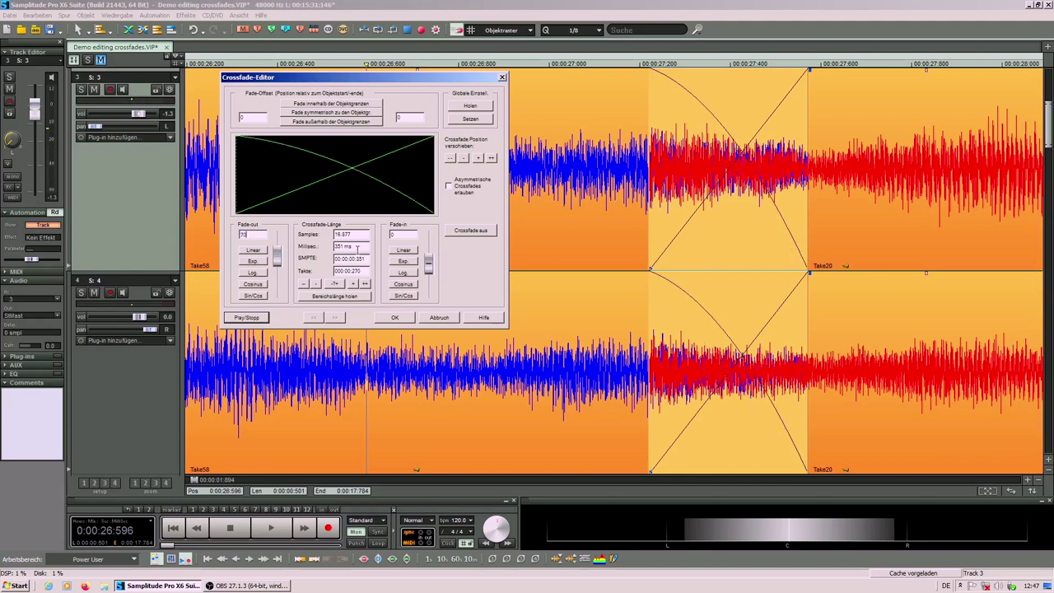
type("70")
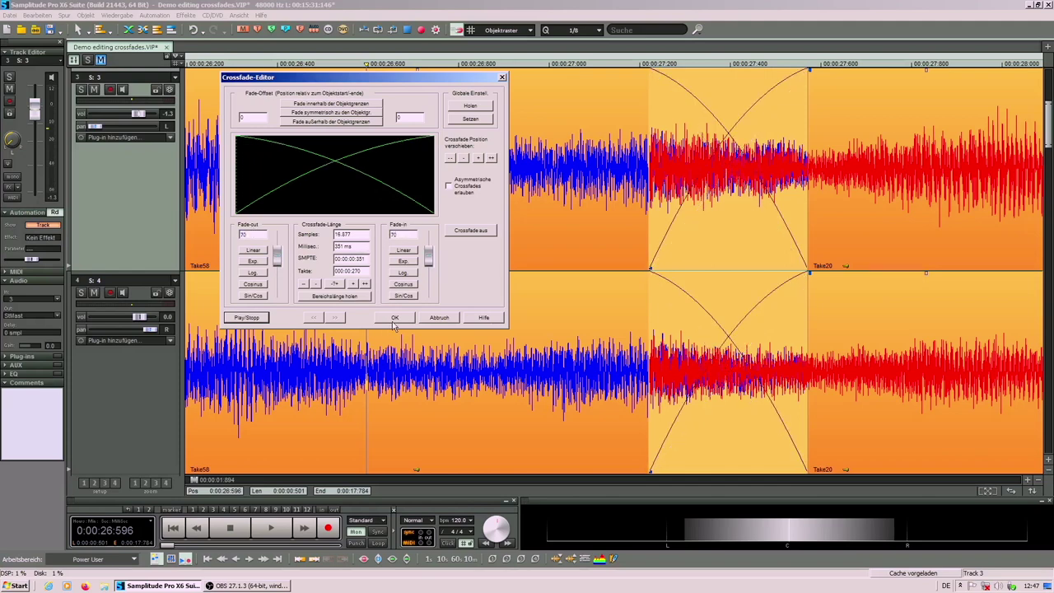
left_click(395, 318)
Audition the curved Take58–Take20 crossfade from 0:00:26:334 and continue through Take20 to locate the next edit point.
key("space")
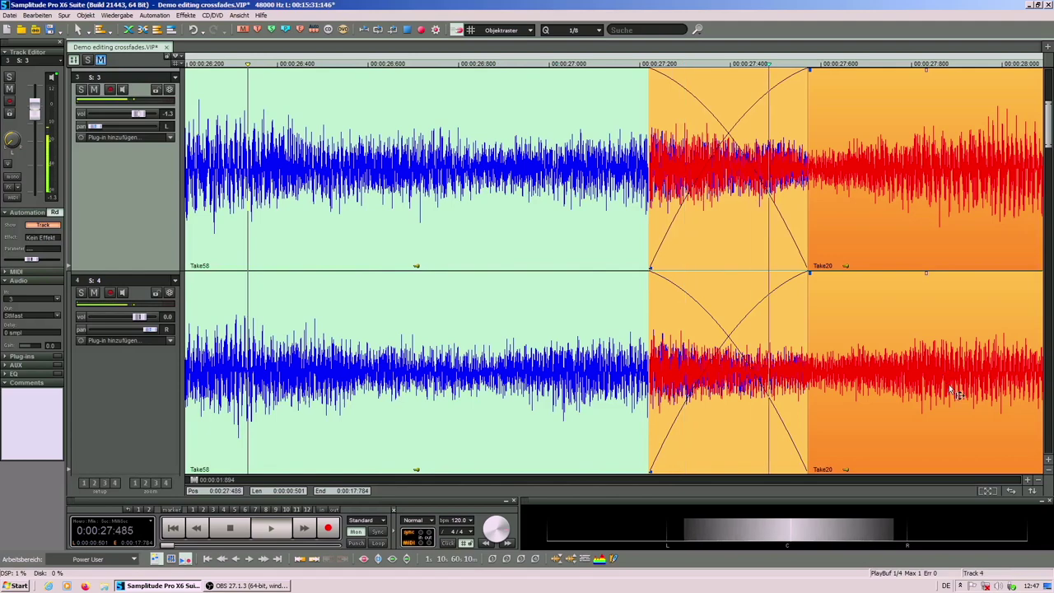
key("Down")
key("Down")
key("Down")
key("Down")
key("Right")
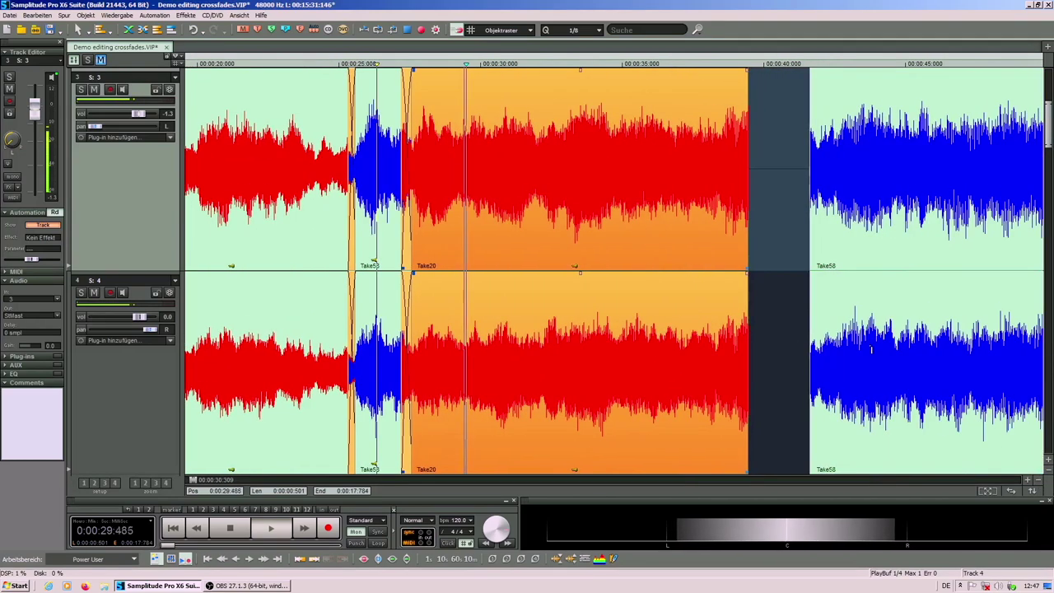
left_click(1028, 480)
scroll(911, 345, "right", 5)
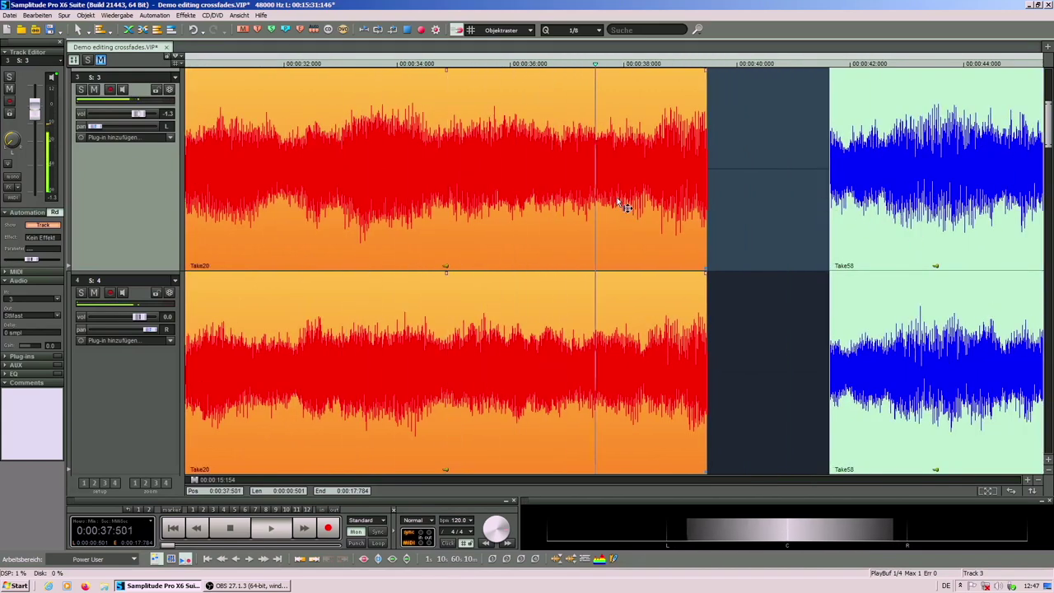
key("space")
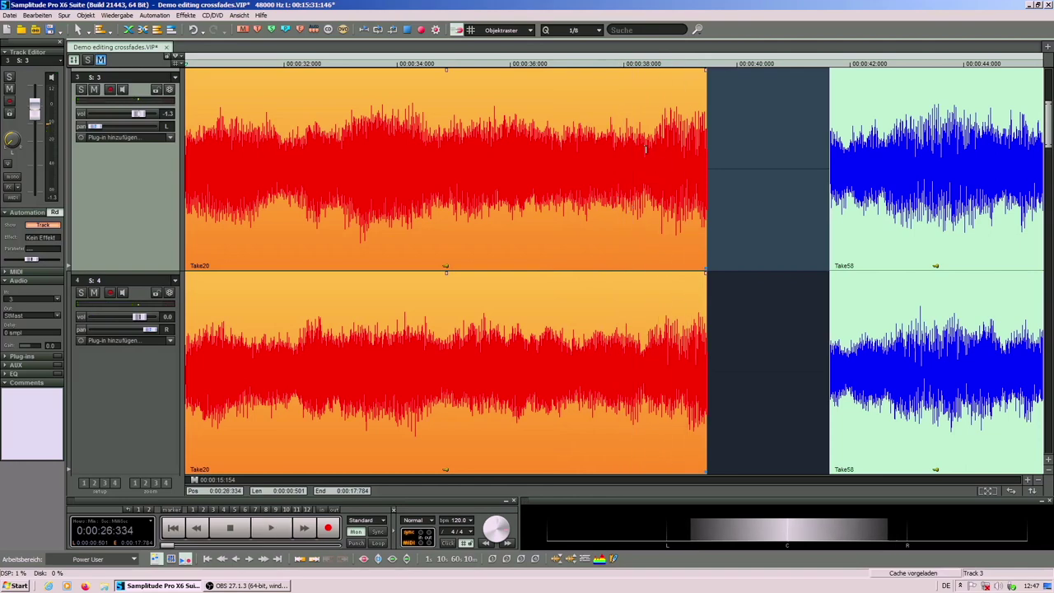
Split Take20 on both tracks at 0:00:38:400 and delete the section after the split.
left_click(648, 149)
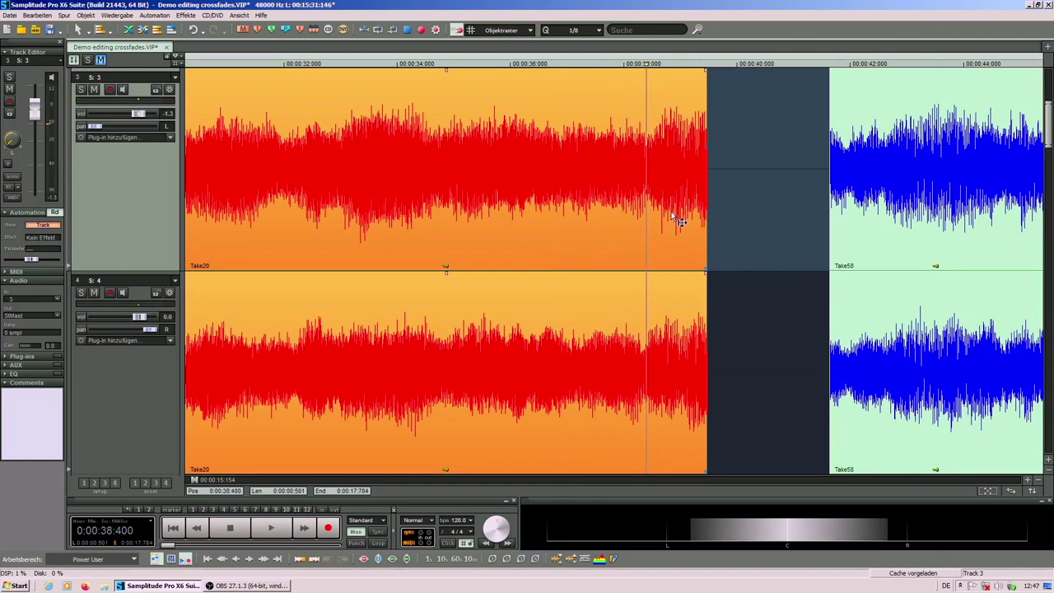
key("t")
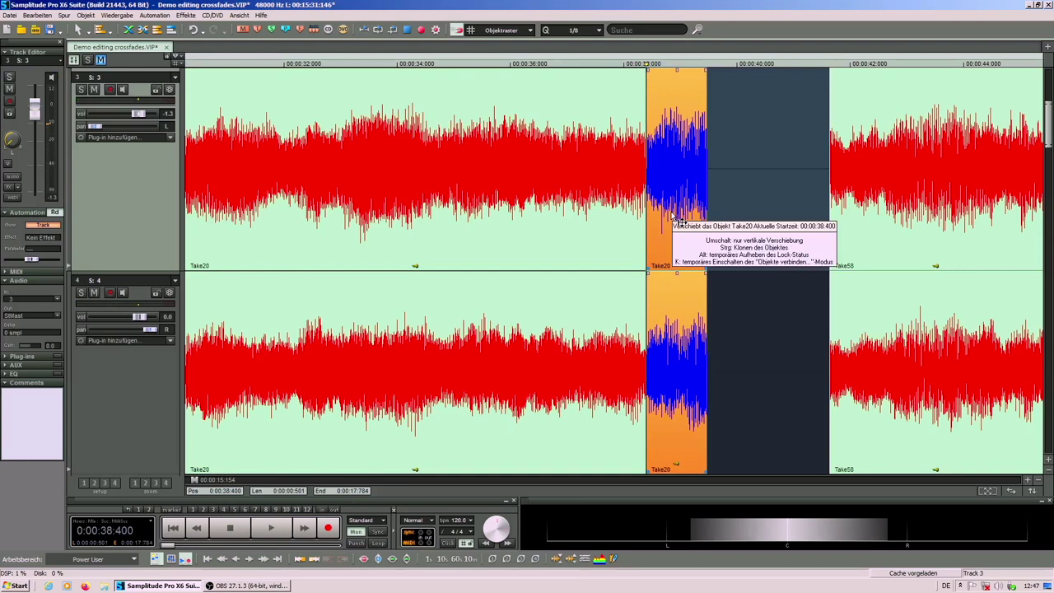
key("Delete")
Find the matching entry in the Take58 section after Take20, split it at 0:00:41:541 and delete the part before the split.
key("space")
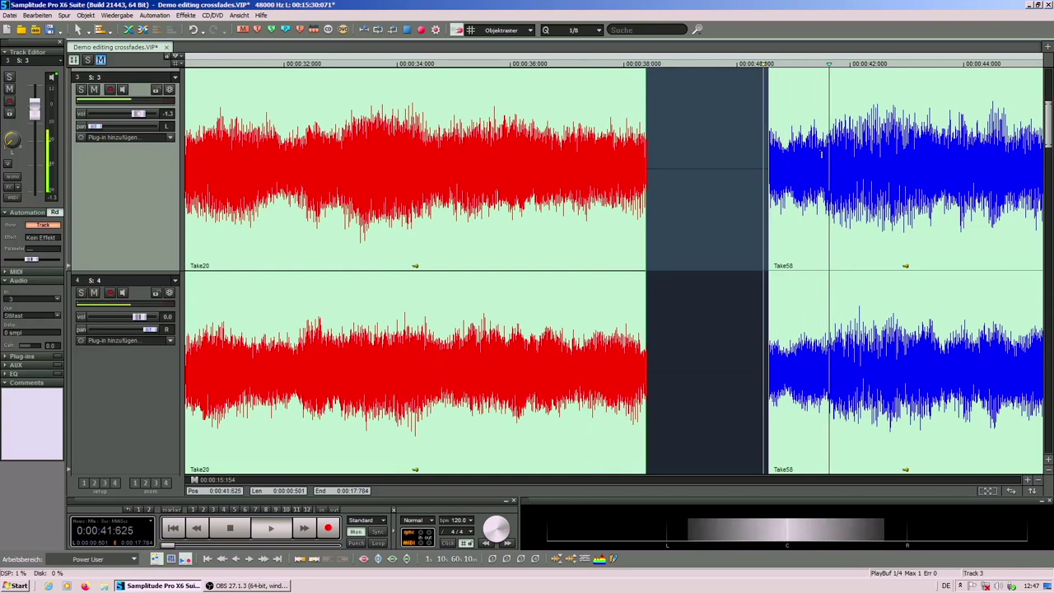
key("space")
key("t")
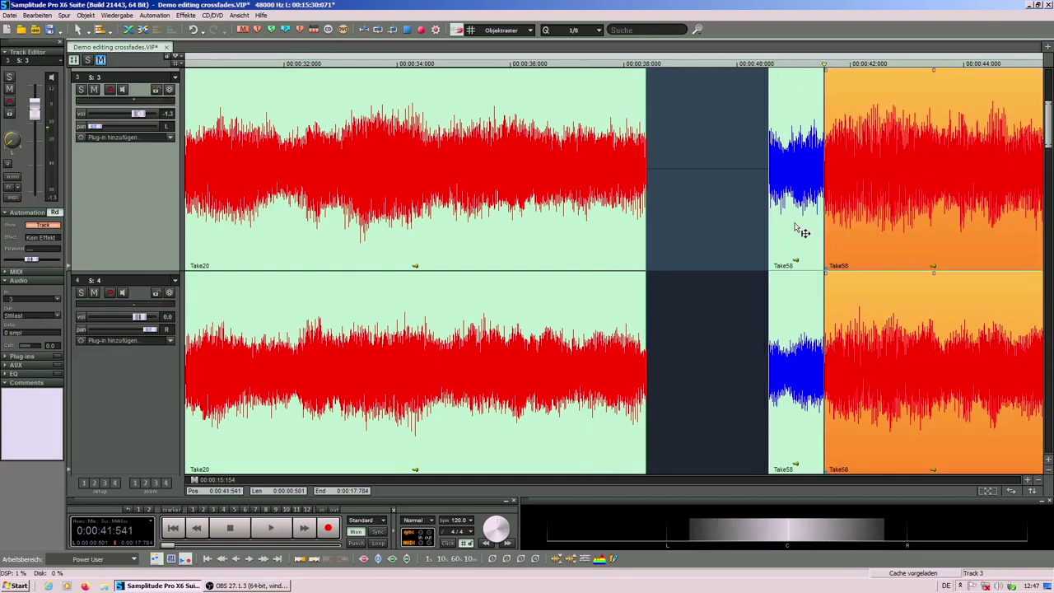
left_click(797, 226)
key("ctrl+Delete")
Move the remaining Take58 section against Take20's end at 0:00:38:400 and audition the join from within Take20.
left_click(839, 204)
left_click_drag(846, 210, 724, 166)
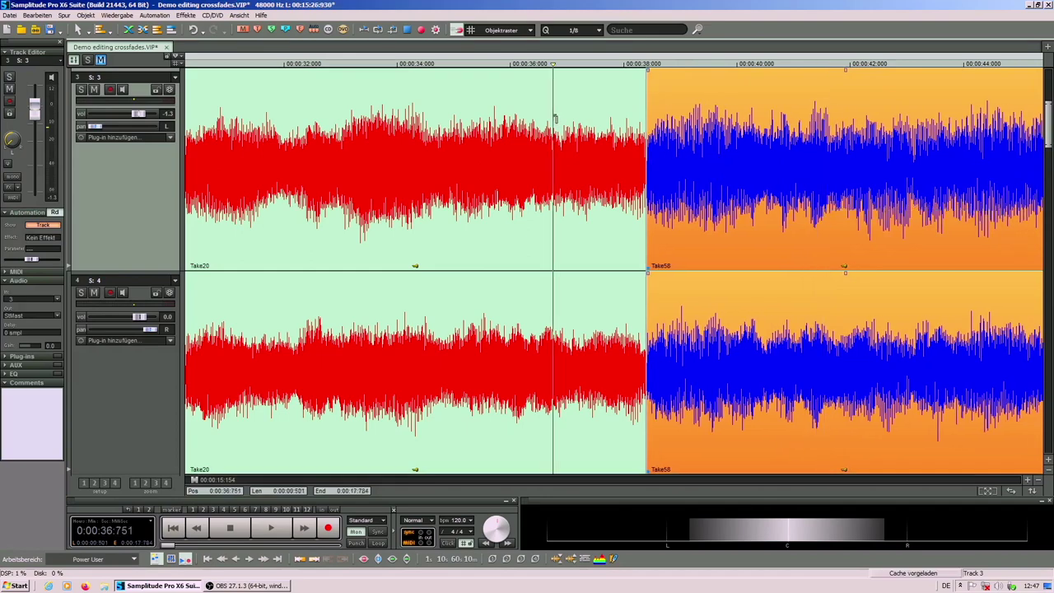
left_click(1031, 488)
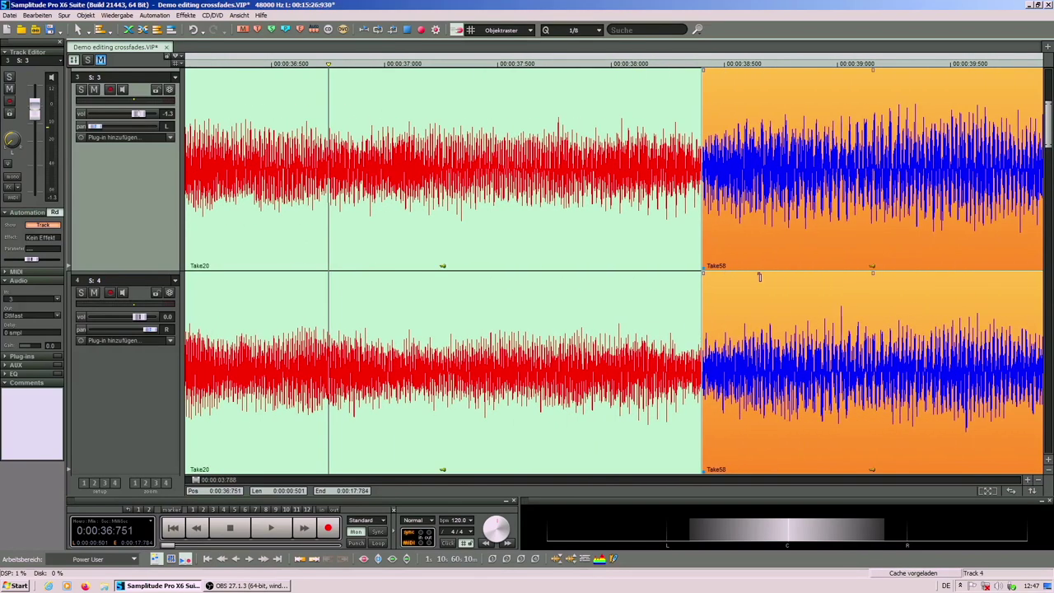
left_click(392, 107)
key("space")
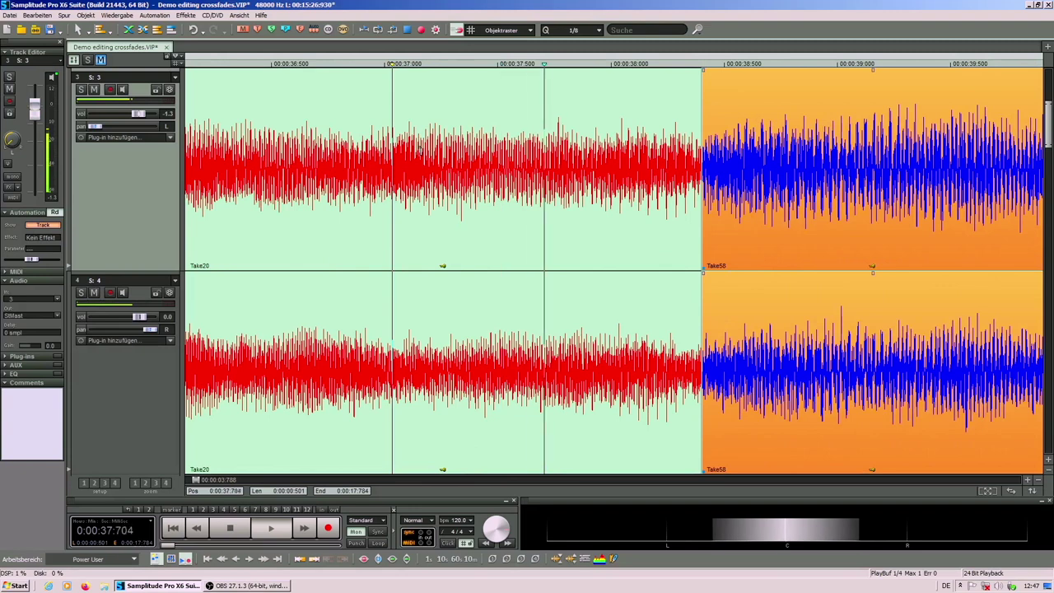
left_click(475, 148)
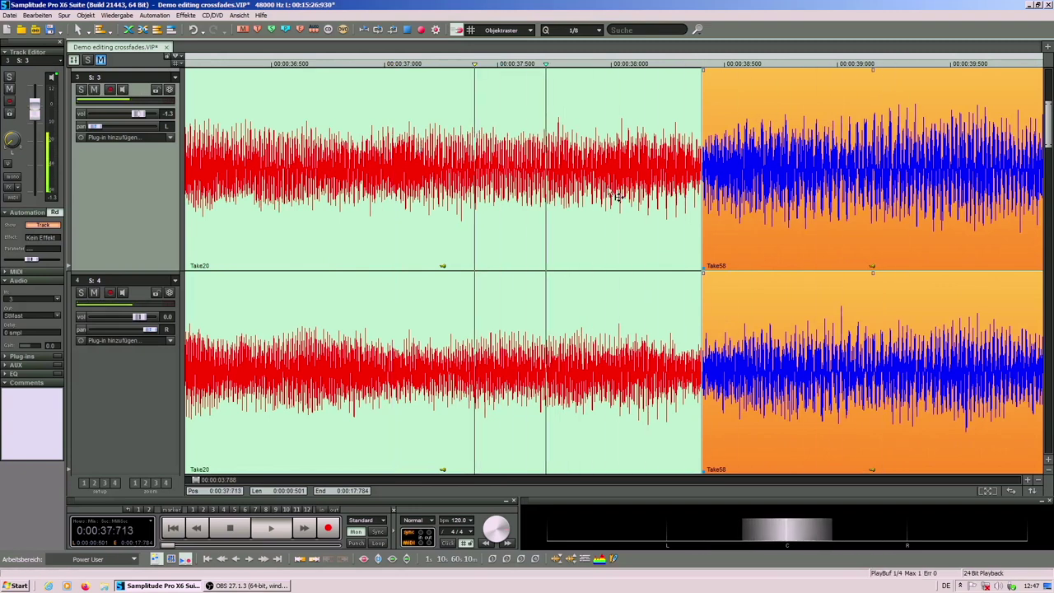
key("space")
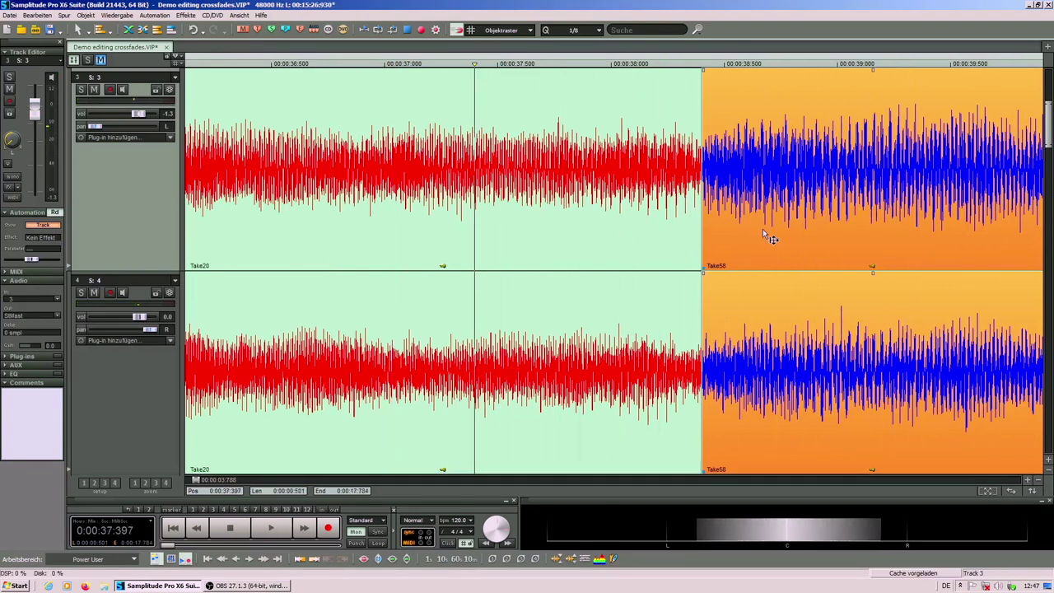
Apply the global 1000 ms crossfade setting to the Take20–Take58 join and shift the crossfade earlier to start at about 0:00:37:880.
left_click(157, 31)
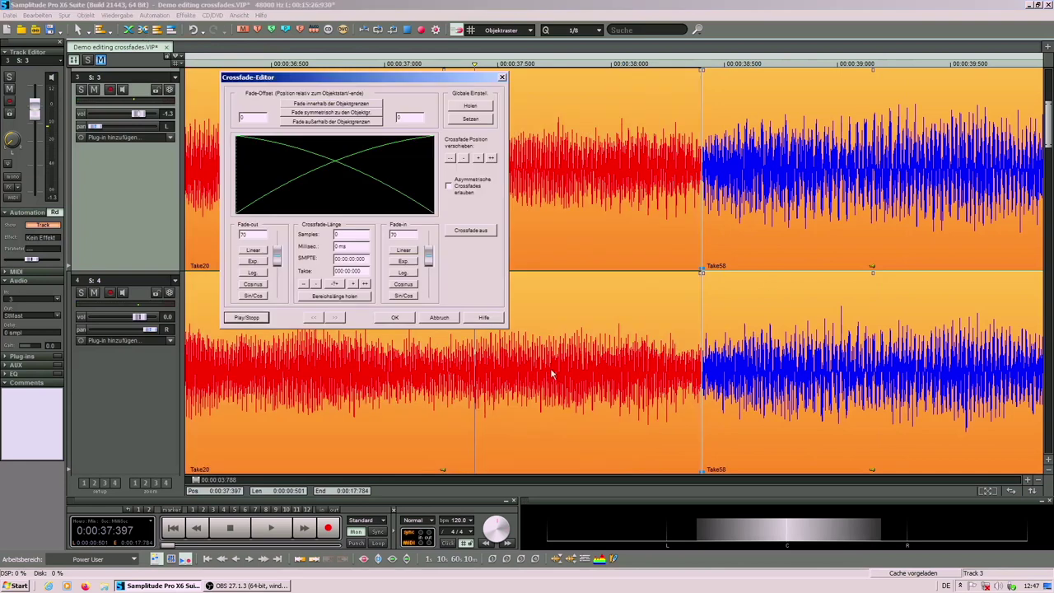
left_click(461, 106)
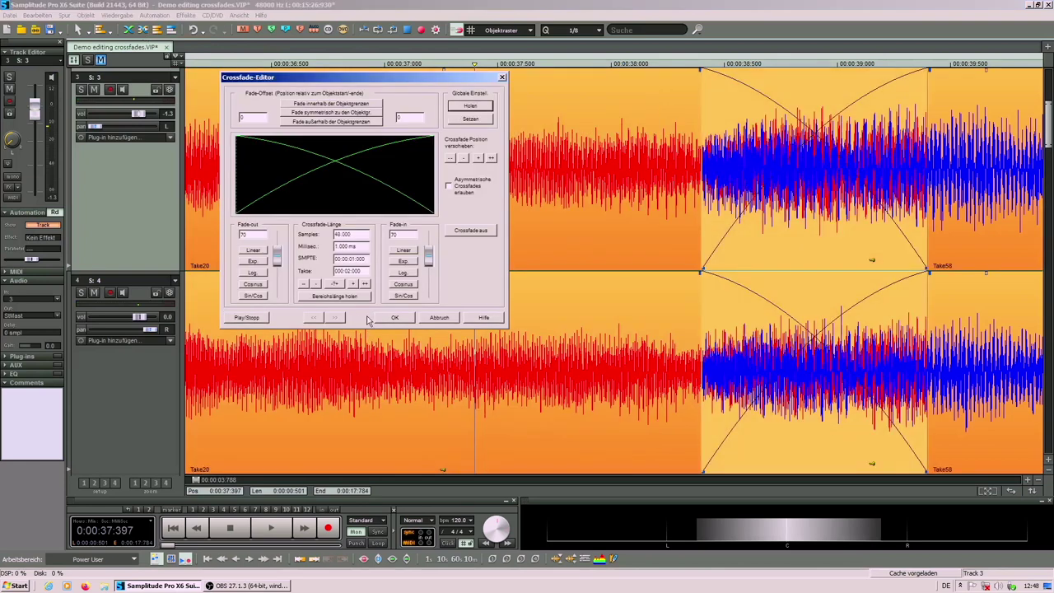
left_click(396, 317)
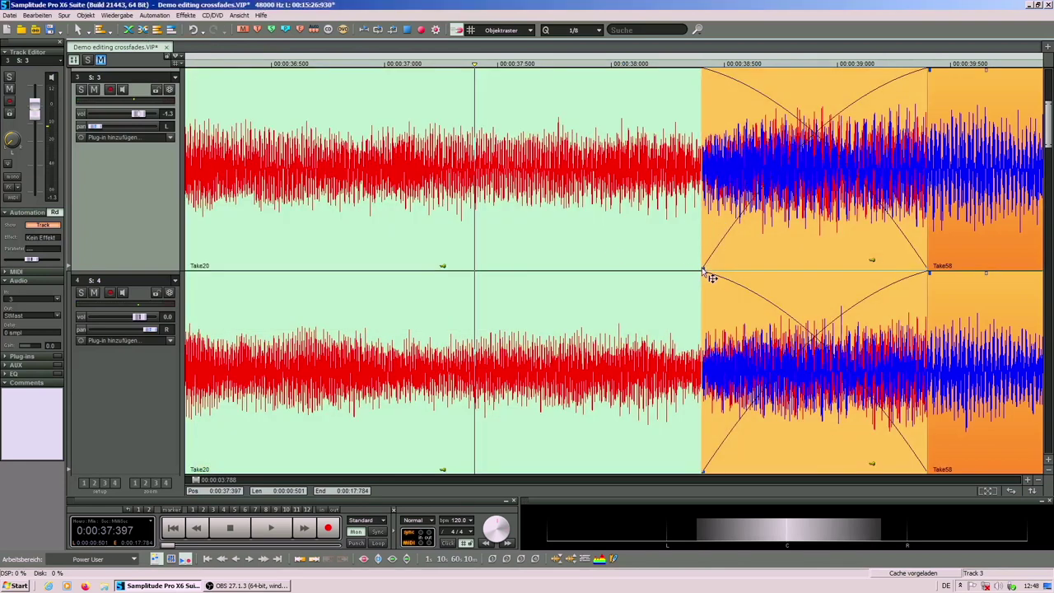
left_click(705, 275)
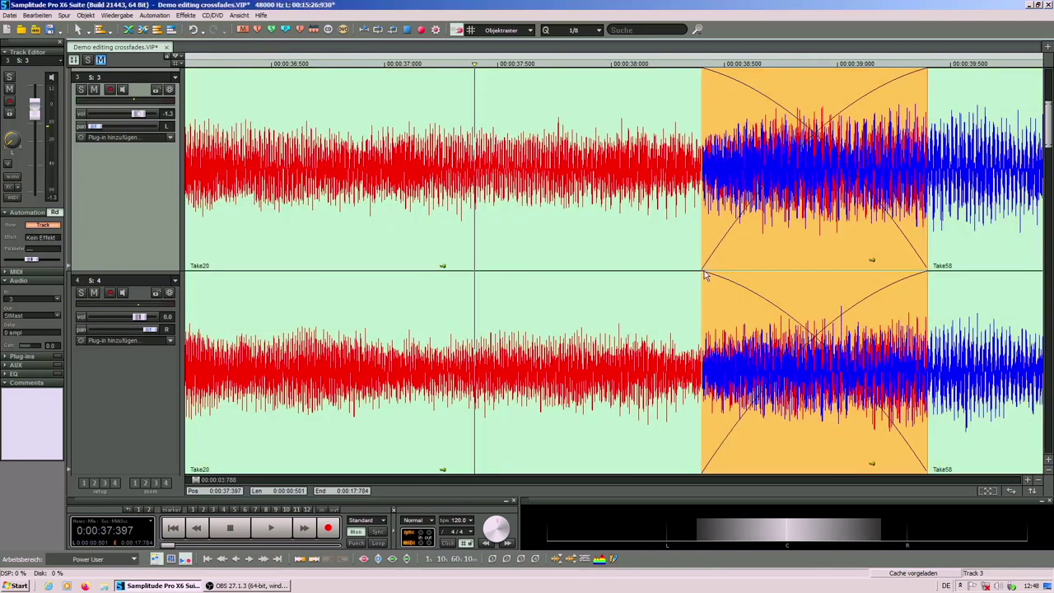
left_click_drag(713, 268, 631, 245)
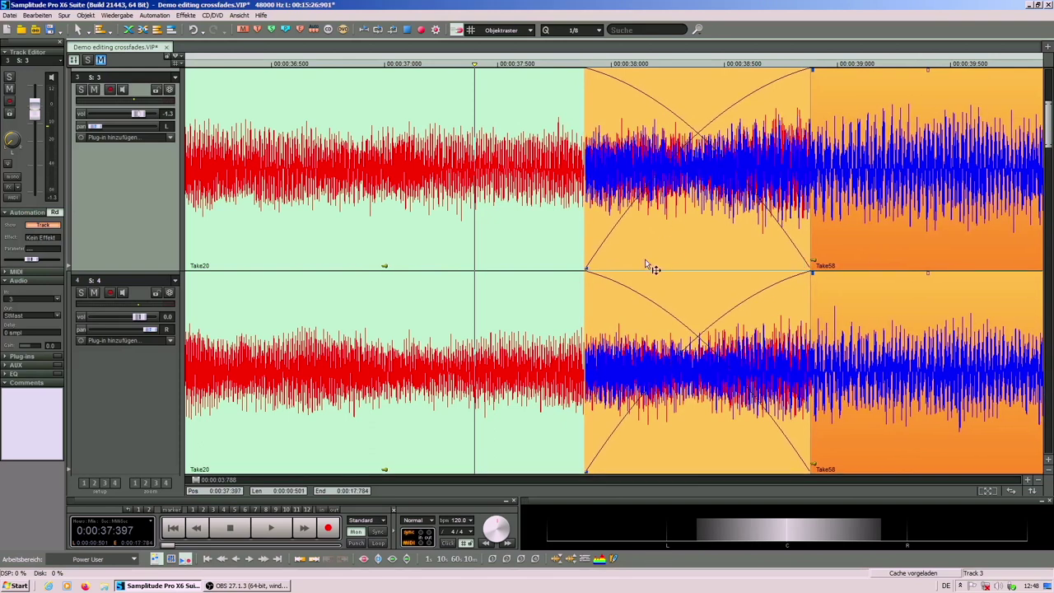
Shift the 1000 ms Take20–Take58 crossfade earlier to start at about 0:00:37:370 and audition it from within Take20.
left_click(698, 133)
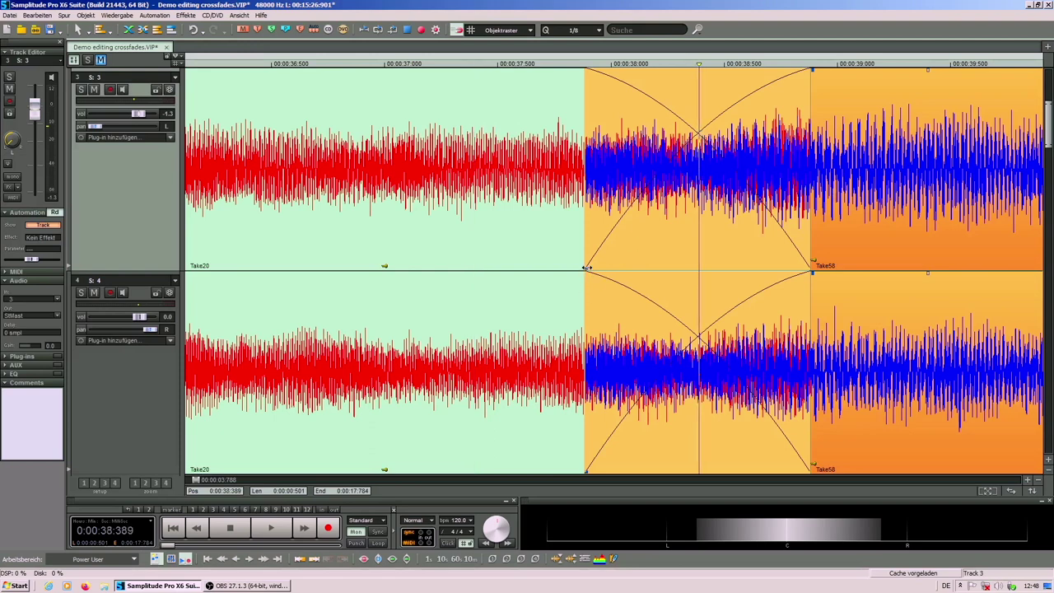
left_click_drag(587, 268, 472, 246)
scroll(489, 226, "left", 2)
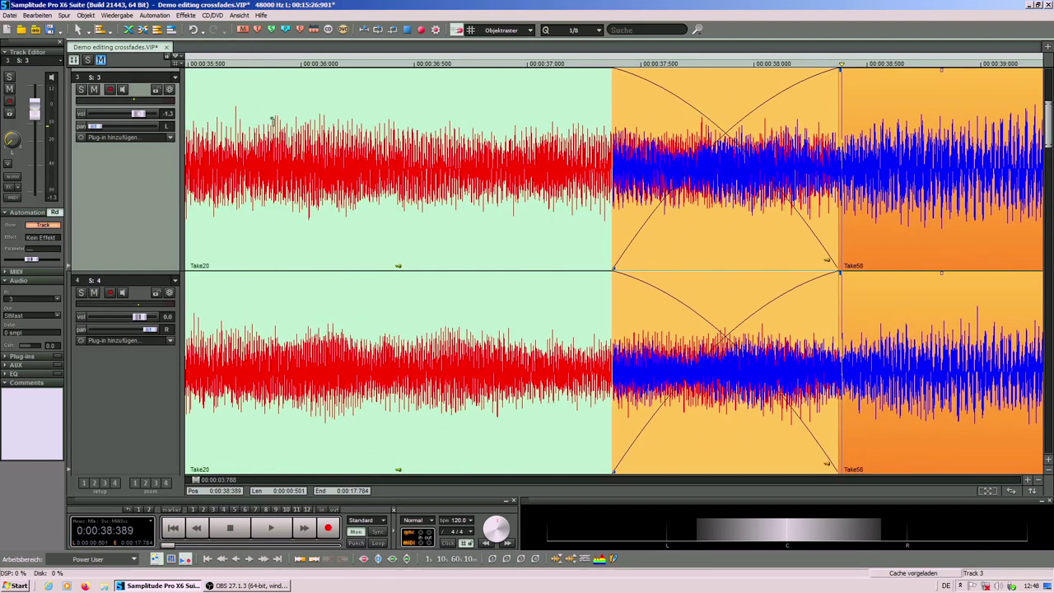
left_click(265, 119)
key("space")
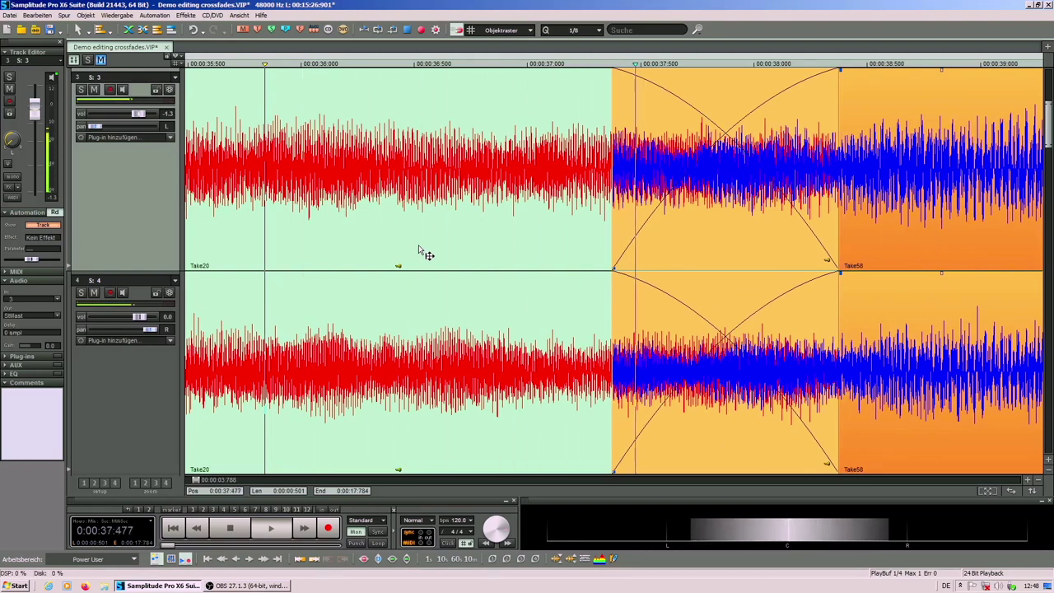
key("space")
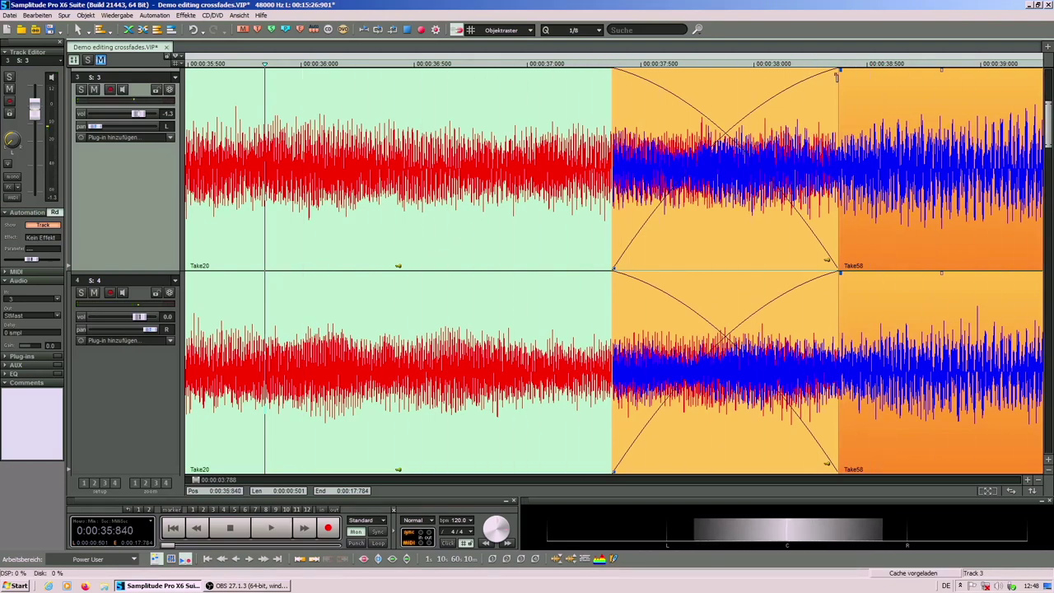
Shorten the Take20–Take58 crossfade to about 280 ms starting at about 0:00:38:000 and play the join.
left_click_drag(842, 73, 678, 76)
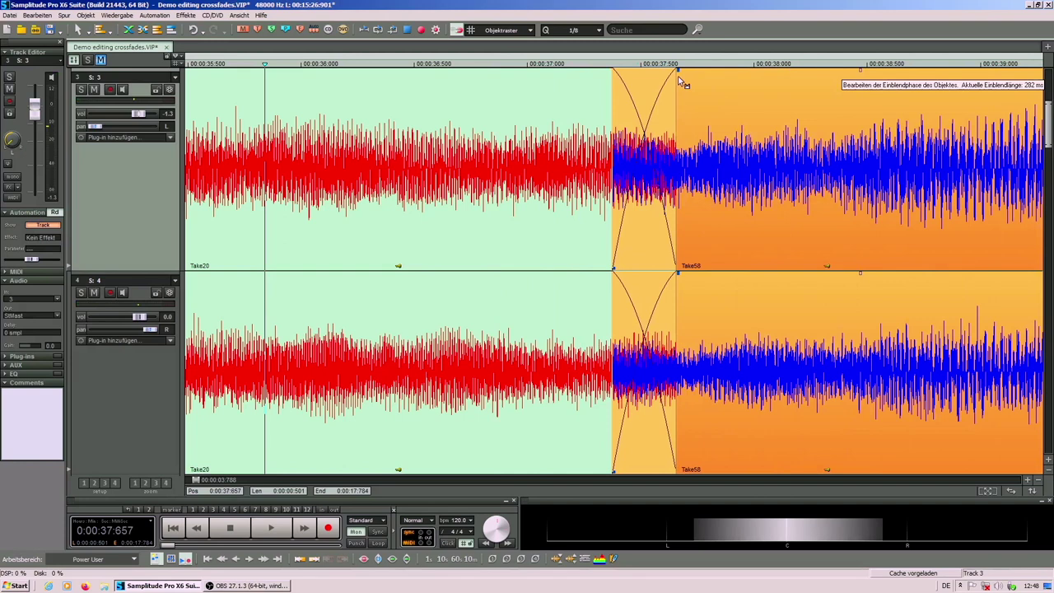
left_click_drag(614, 268, 754, 268)
key("space")
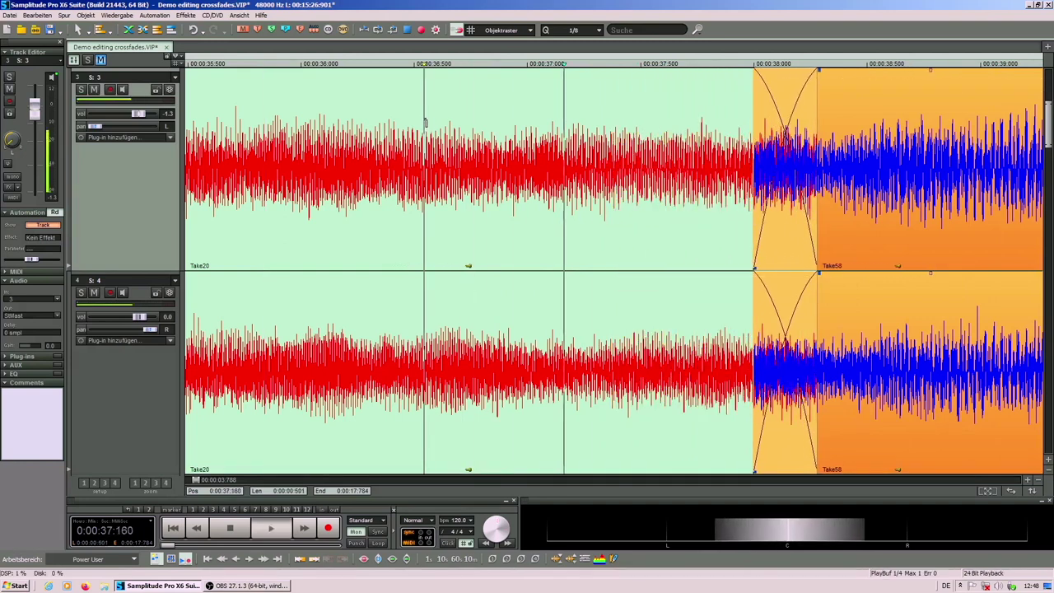
key("space")
key("space")
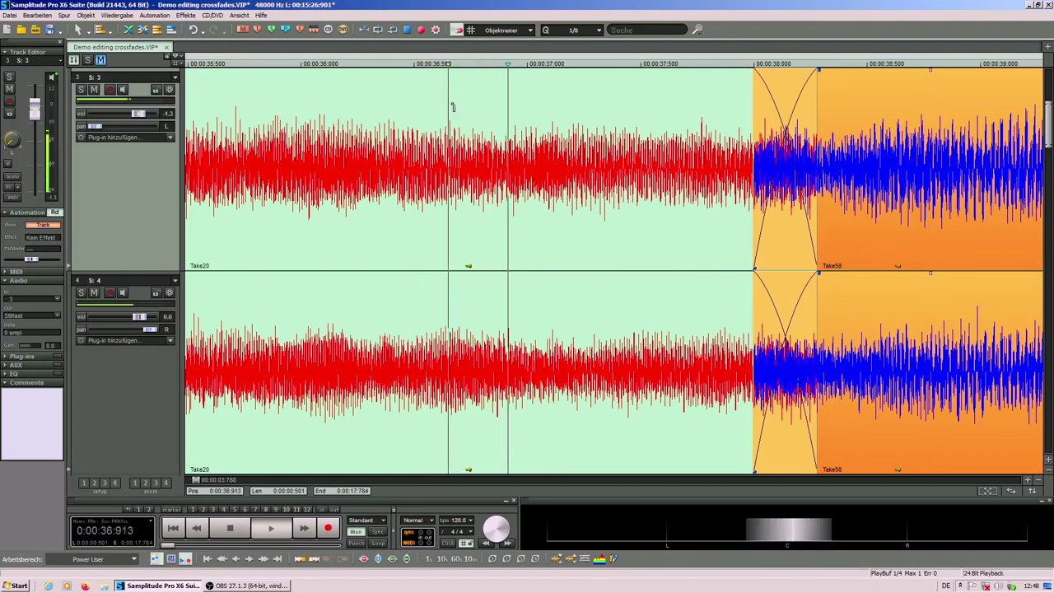
Nudge Take58 slightly later on both tracks to start at 0:00:38:006 and audition the join from several points in Take20.
key("ctrl+Up")
key("ctrl+Up")
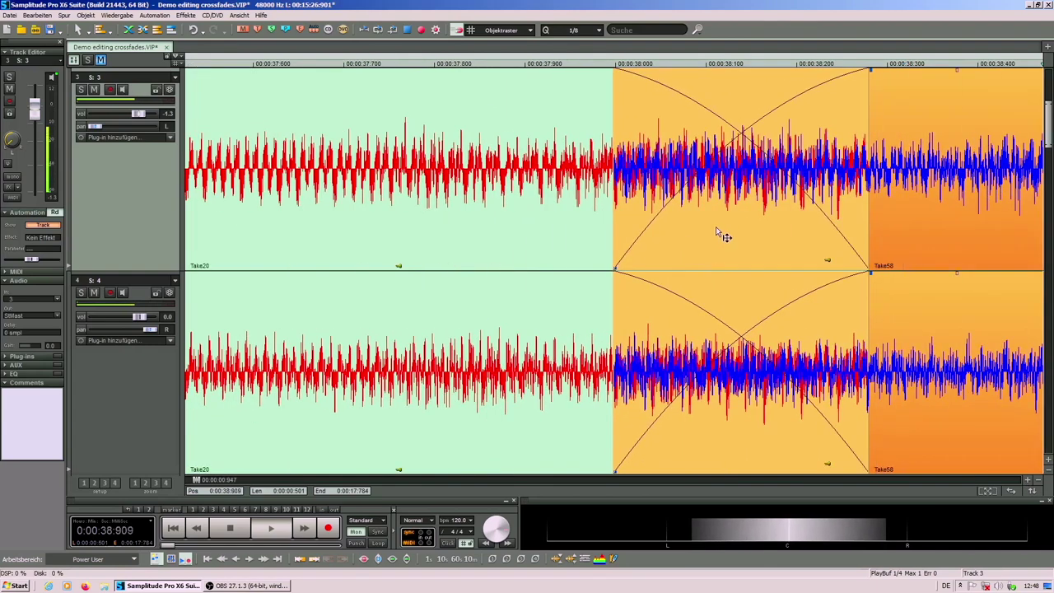
left_click_drag(718, 233, 725, 231)
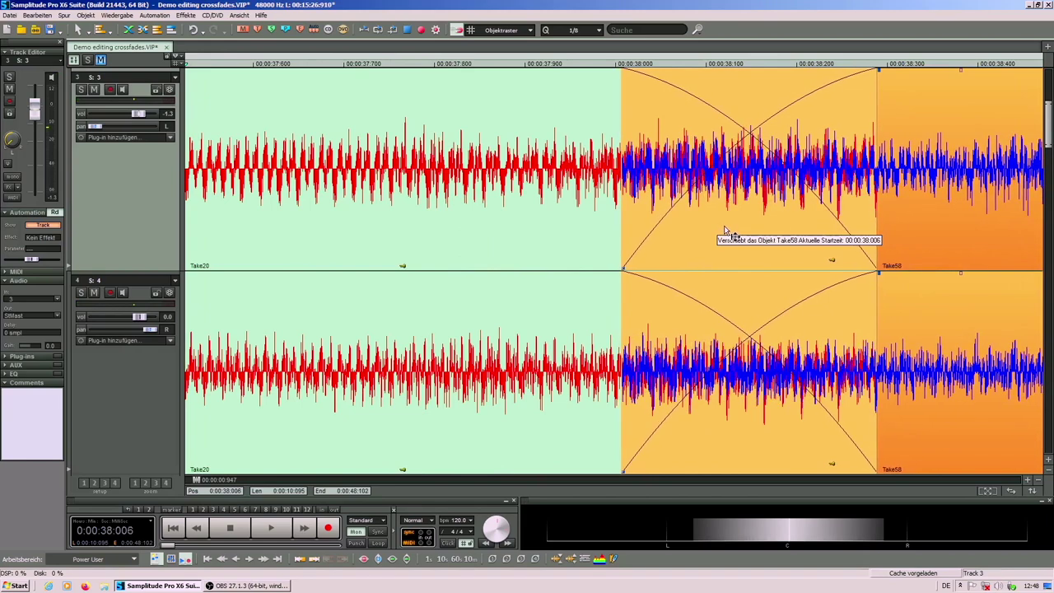
left_click(1038, 481)
left_click(1038, 481)
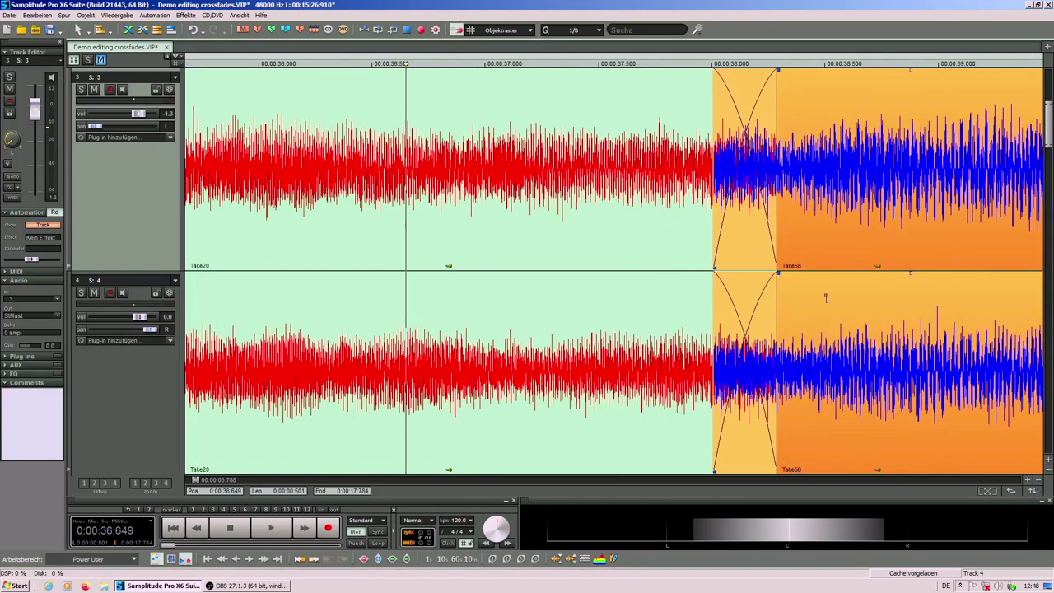
left_click(338, 113)
key("space")
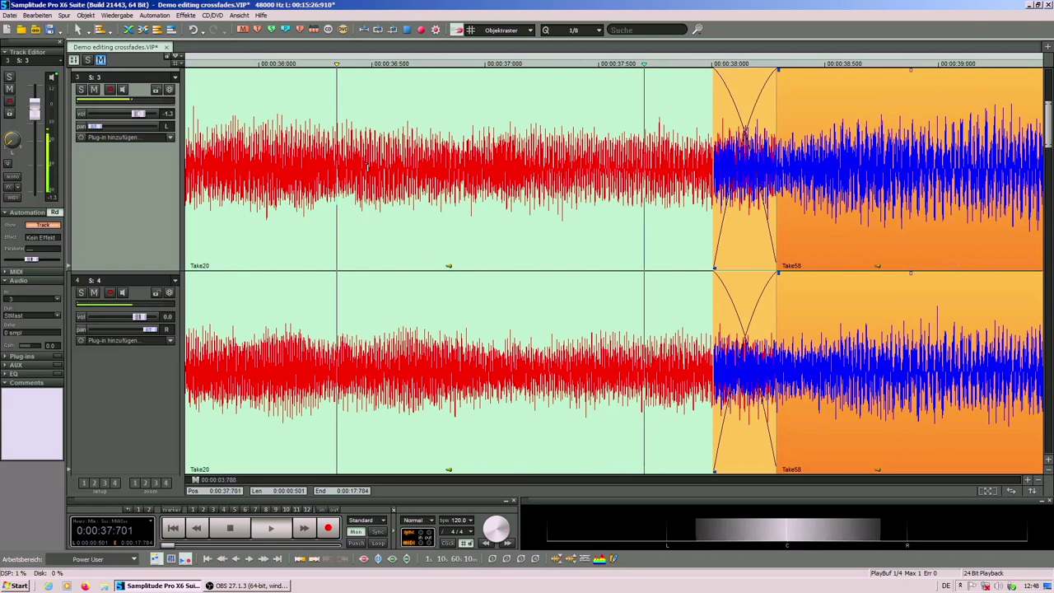
left_click(254, 103)
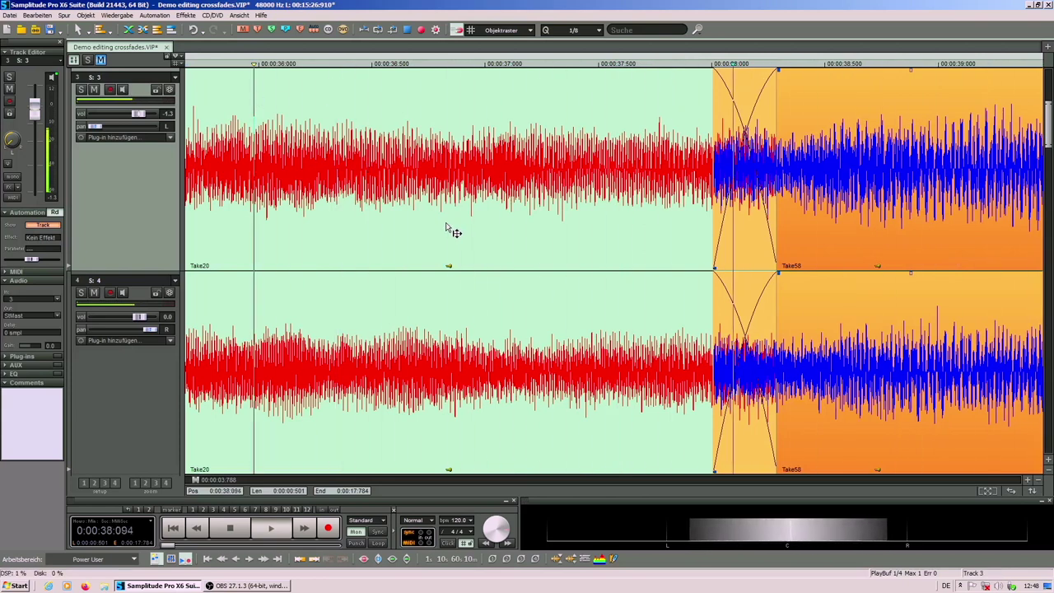
key("space")
Save the project and place the play position in Take20 at about 0:00:34:730, ahead of the join.
left_click(1039, 483)
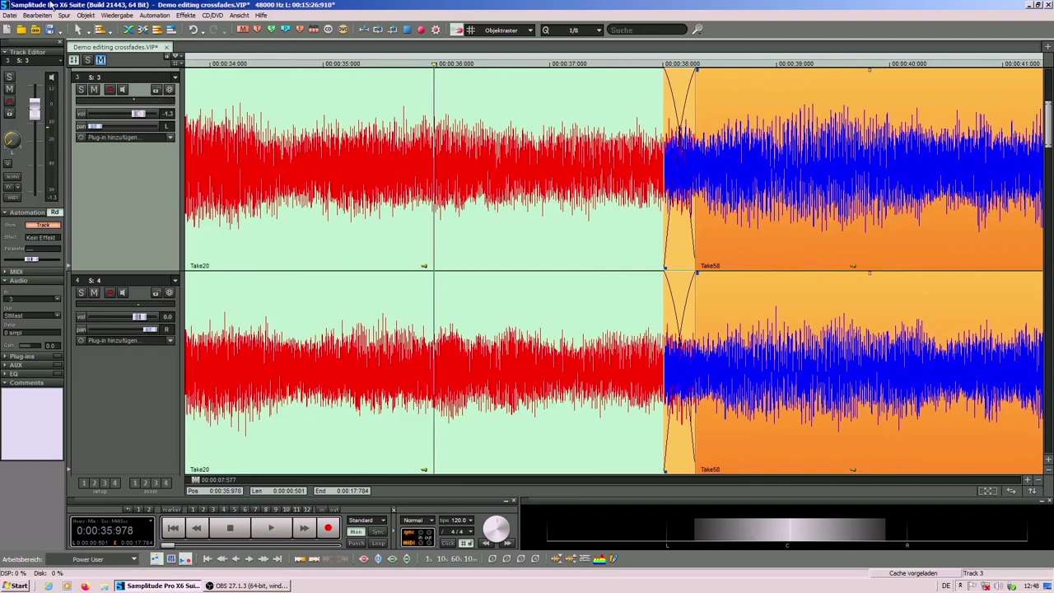
scroll(417, 113, "left", 1)
left_click_drag(417, 113, 365, 131)
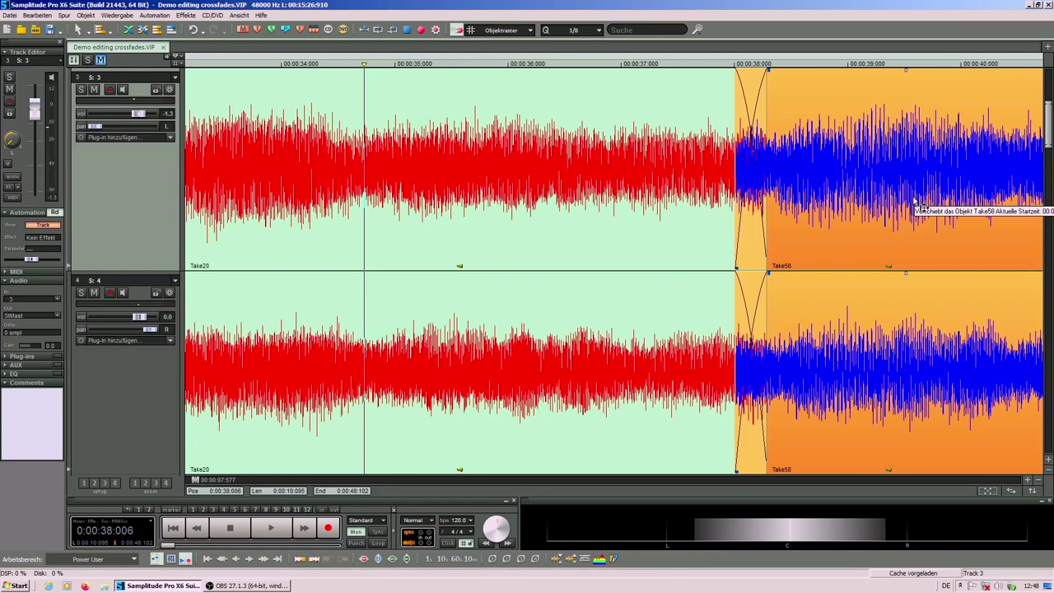
Try moving Take58 about 0.4 s earlier on both tracks and listen to the mistimed join from within Take20.
left_click_drag(915, 204, 868, 188)
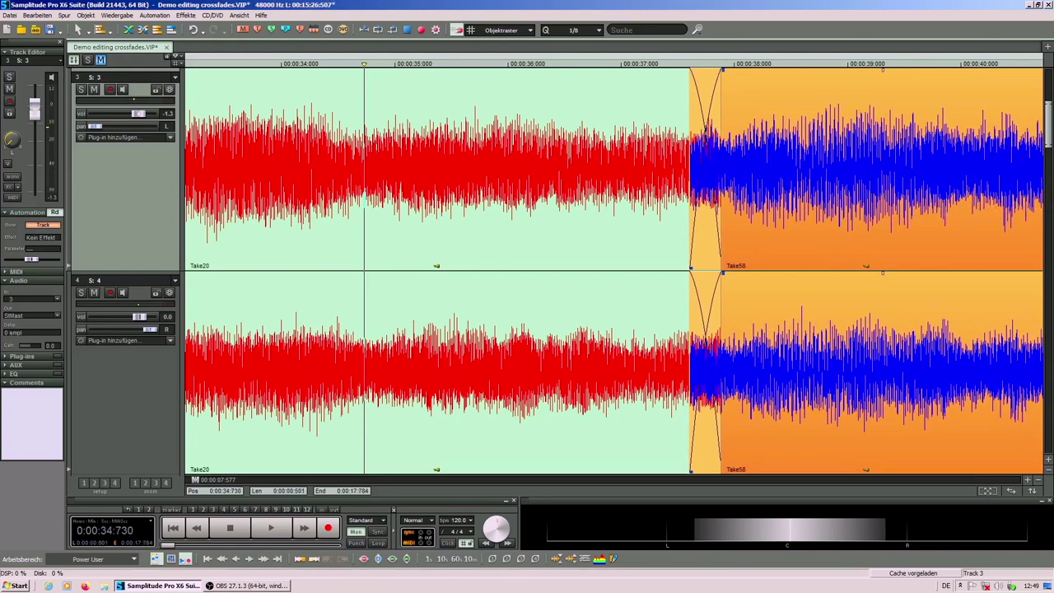
left_click(321, 88)
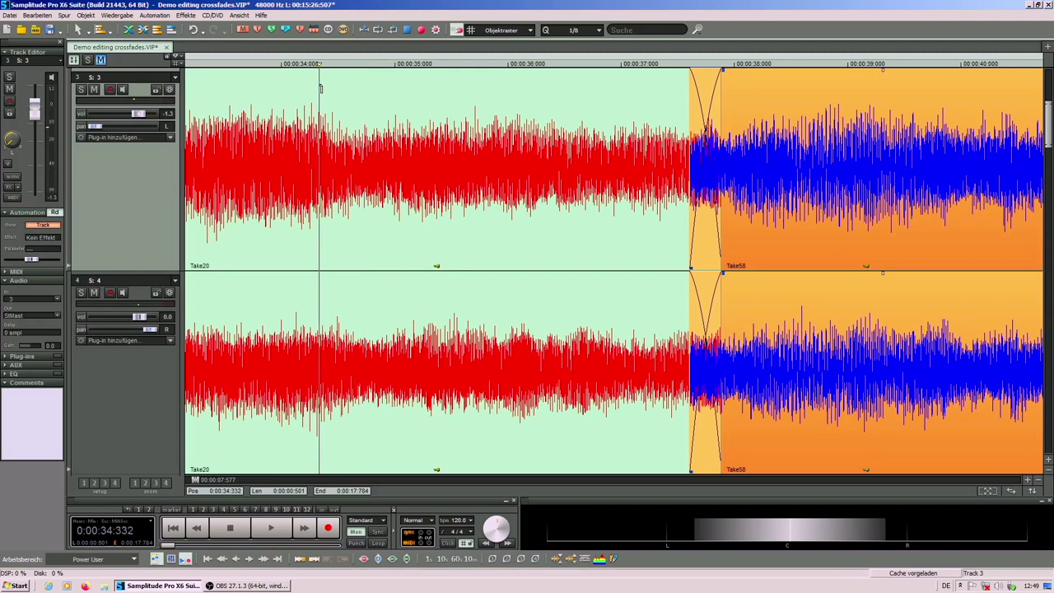
key("space")
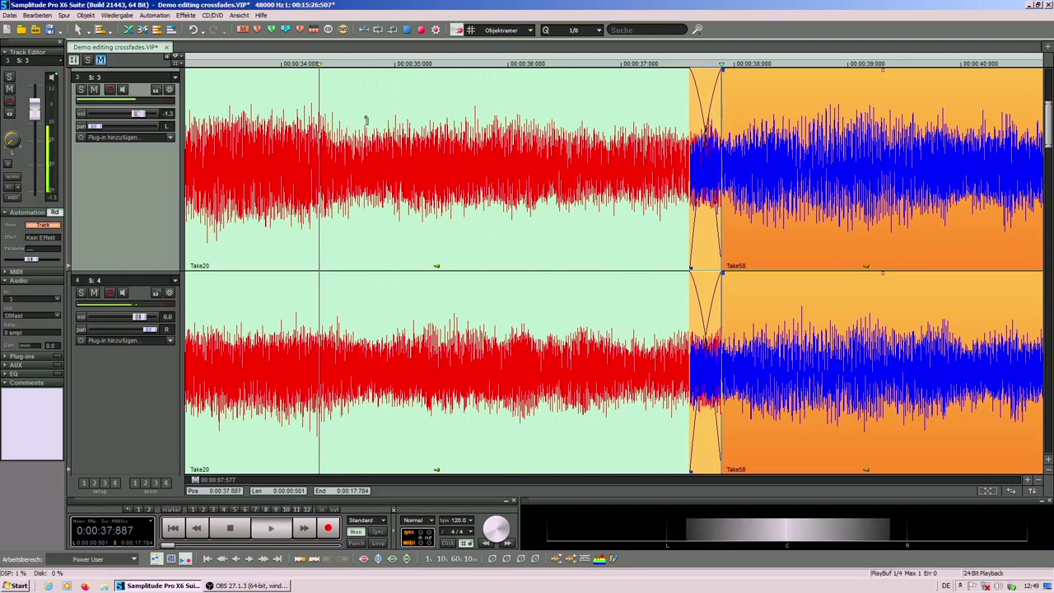
left_click(371, 115)
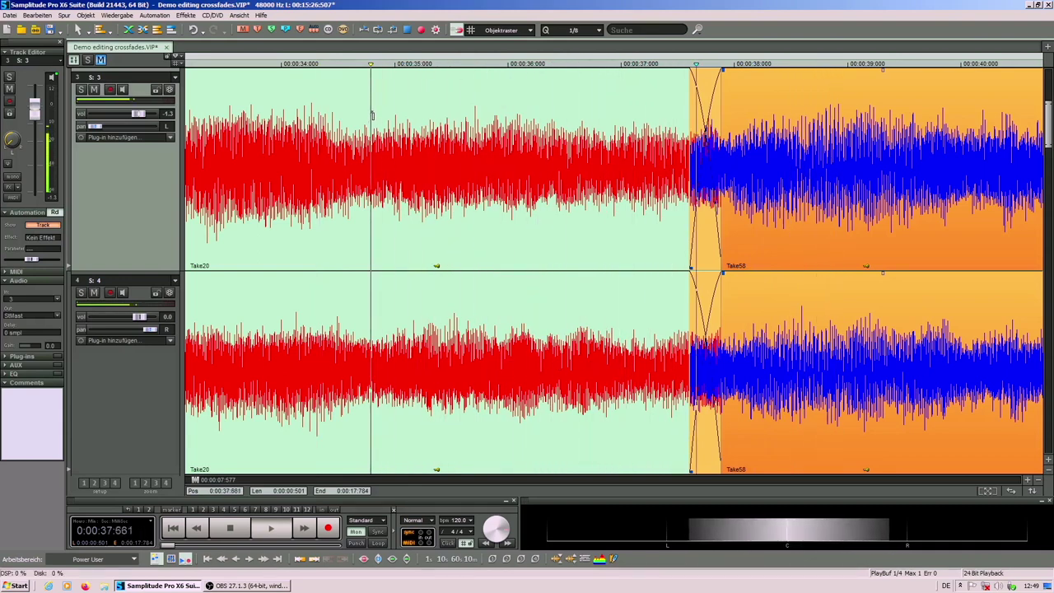
key("space")
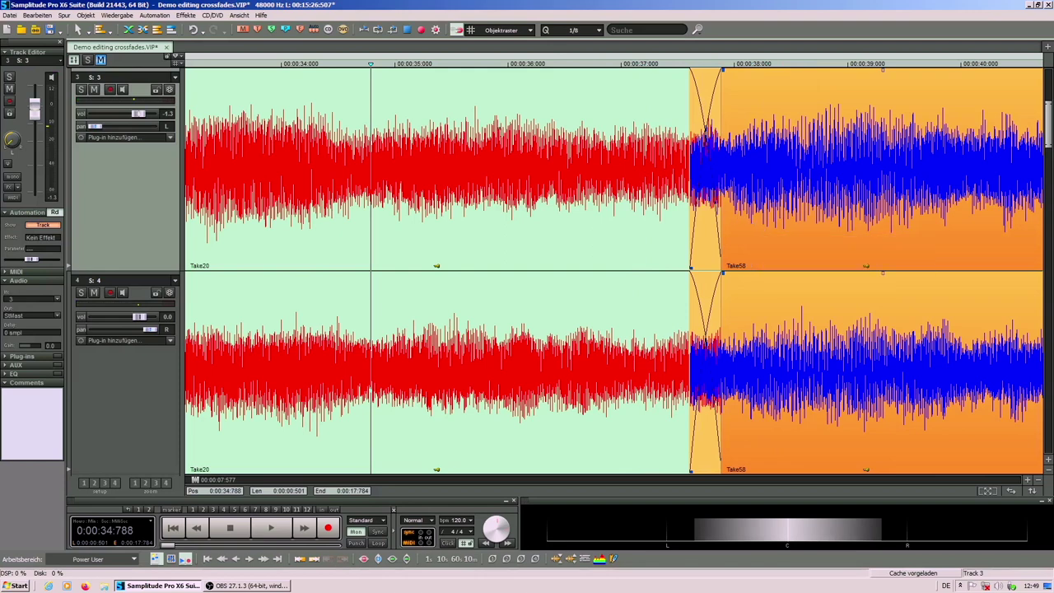
Replay the mistimed join from within Take20 and undo the last Take58 move.
left_click(453, 122)
left_click(439, 114)
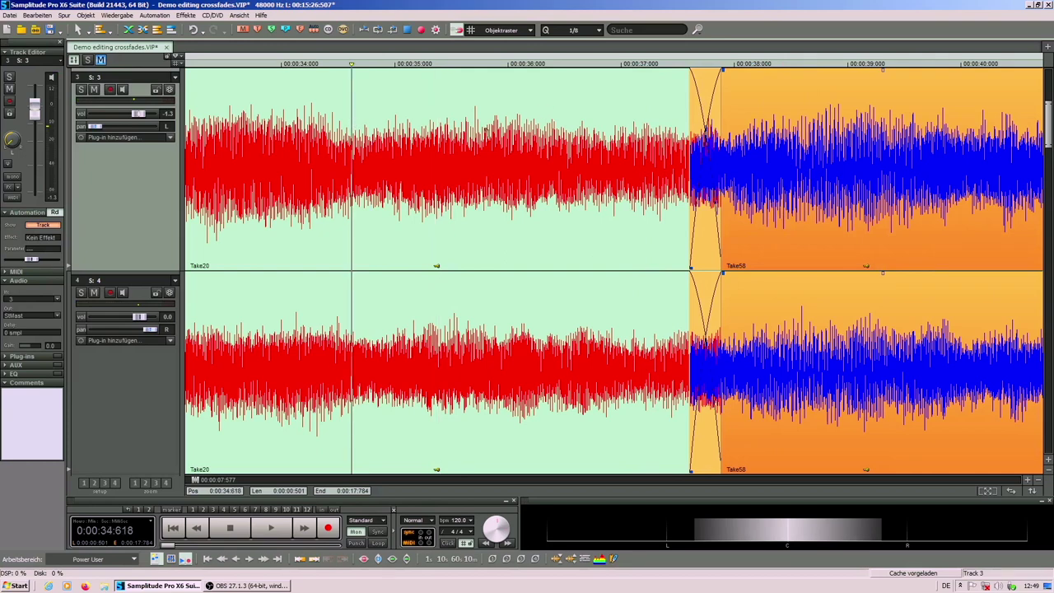
left_click(480, 110)
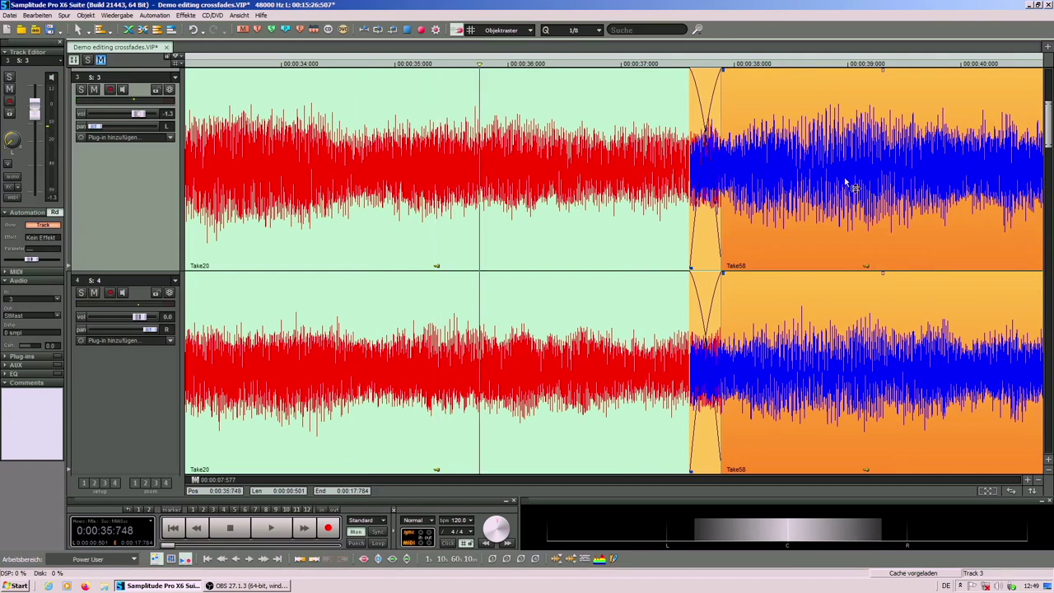
left_click(374, 106)
key("space")
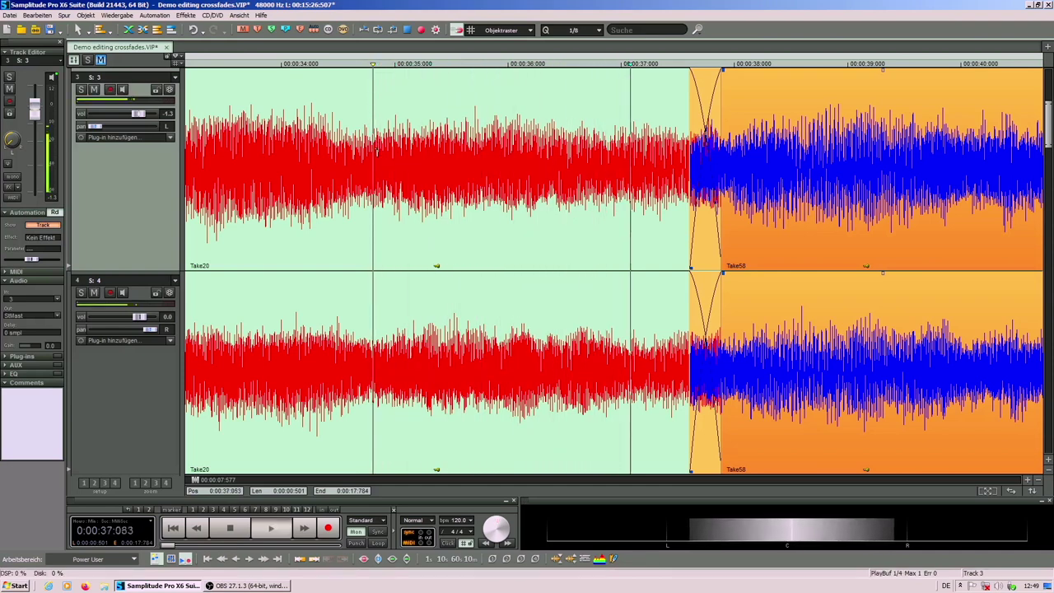
key("space")
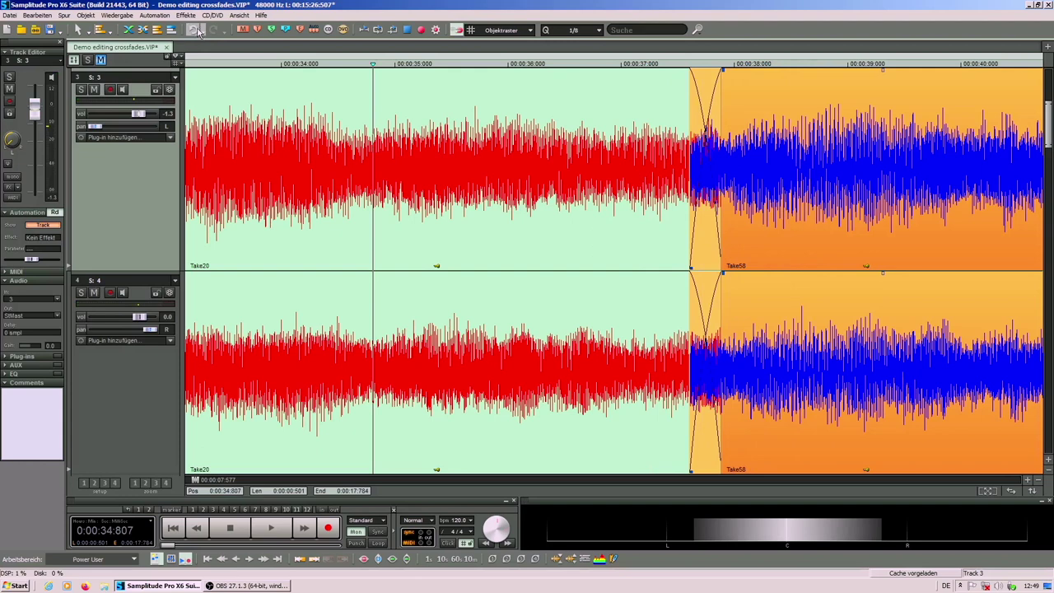
left_click(194, 31)
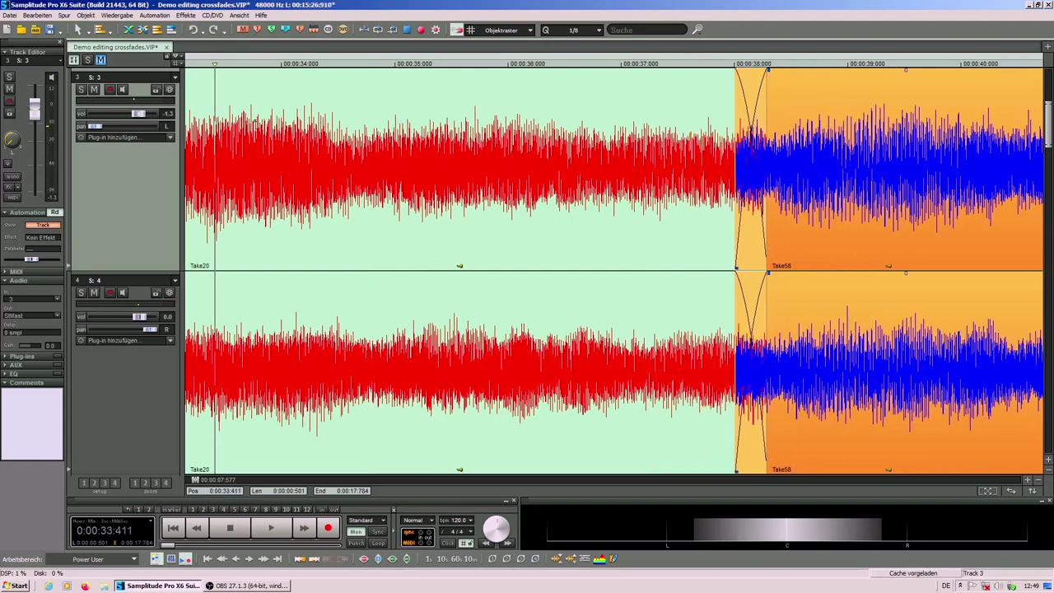
Play through the join into Take58, split Take58 on both tracks at 0:00:46:580 and delete the section after the split.
key("space")
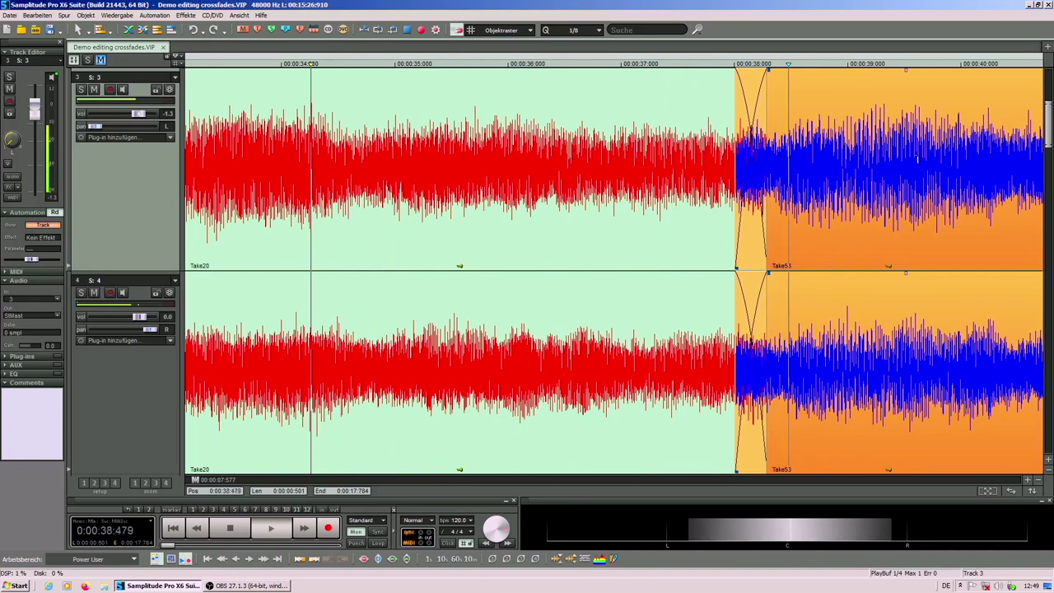
scroll(915, 159, "right", 9)
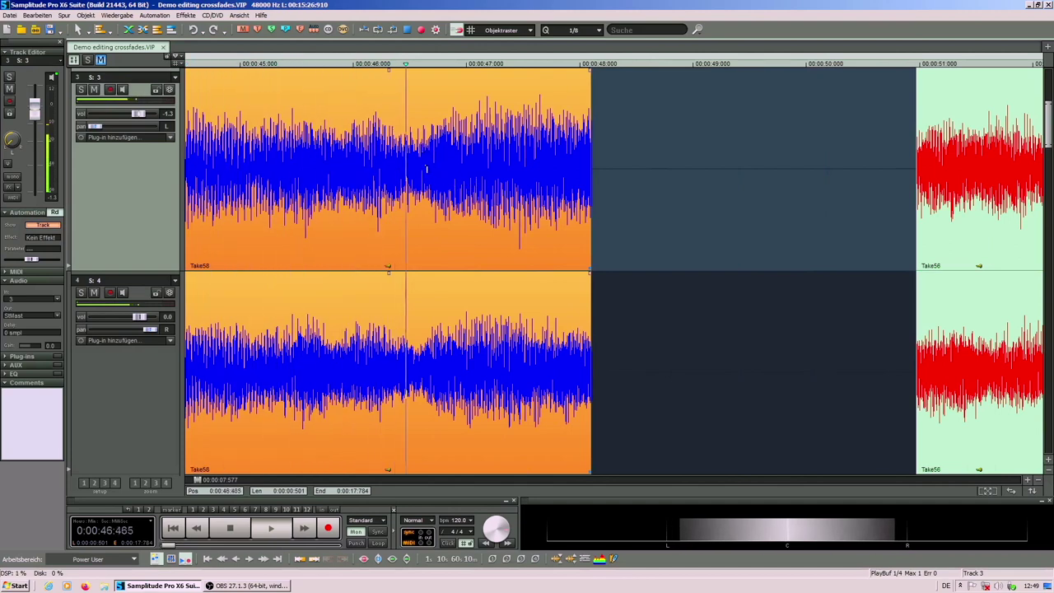
key("space")
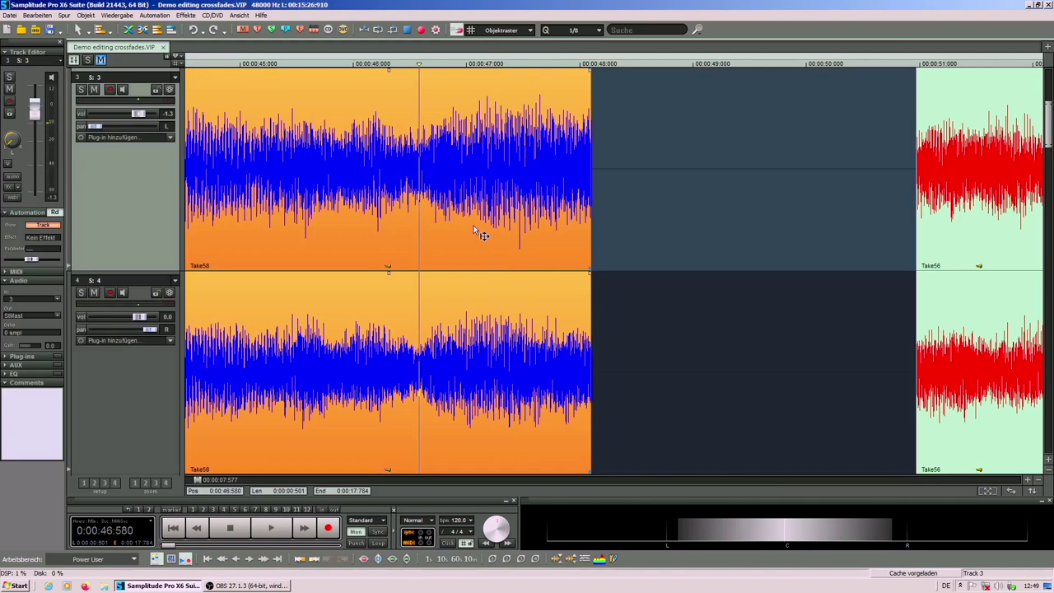
key("t")
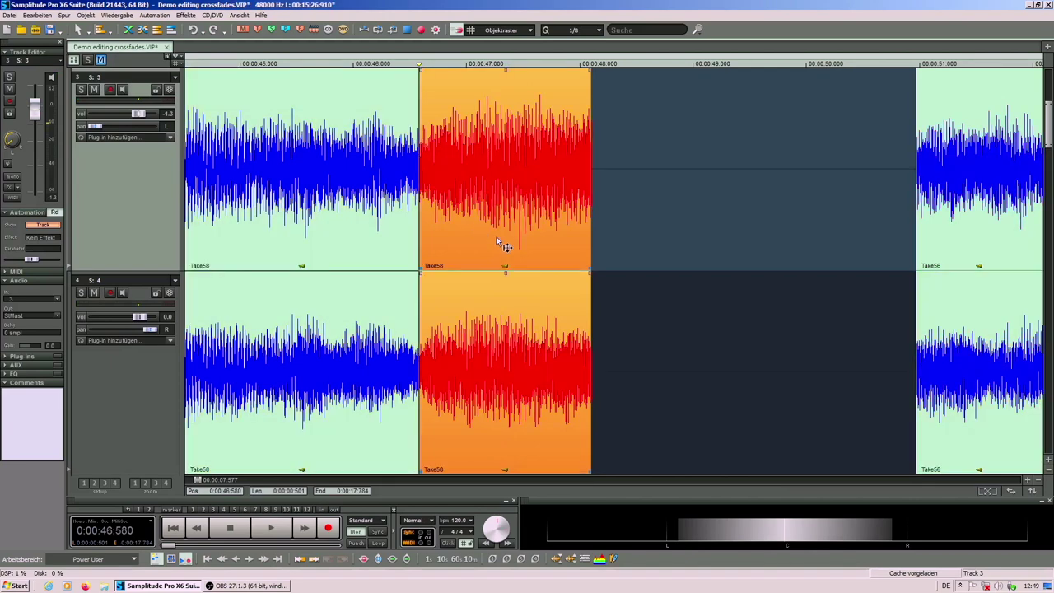
key("Delete")
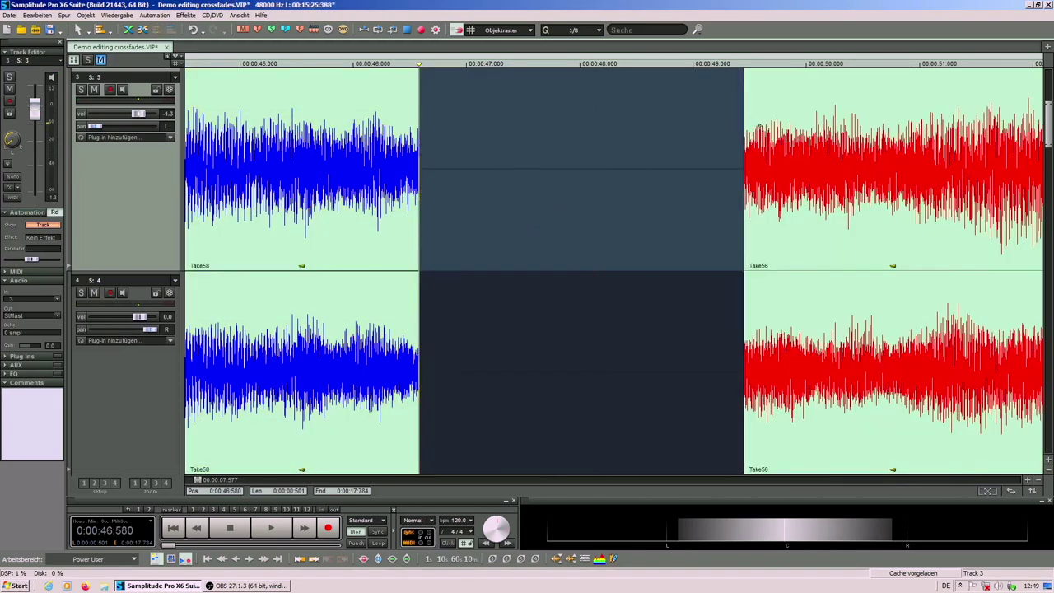
Find the matching entry in Take56, split it on both tracks at 0:00:50:667 and delete the part before the split.
key("space")
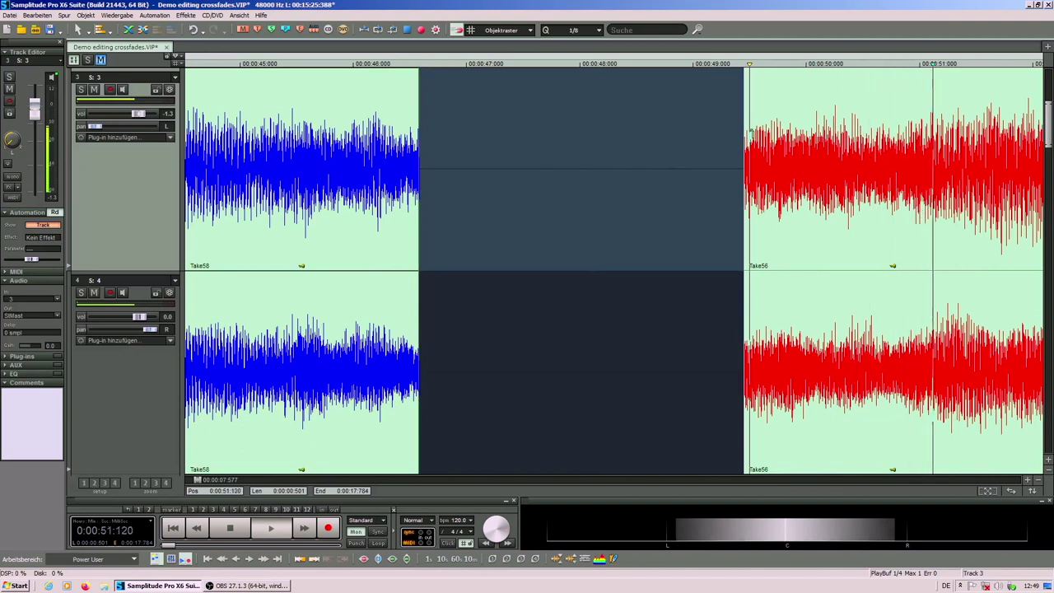
left_click(883, 356)
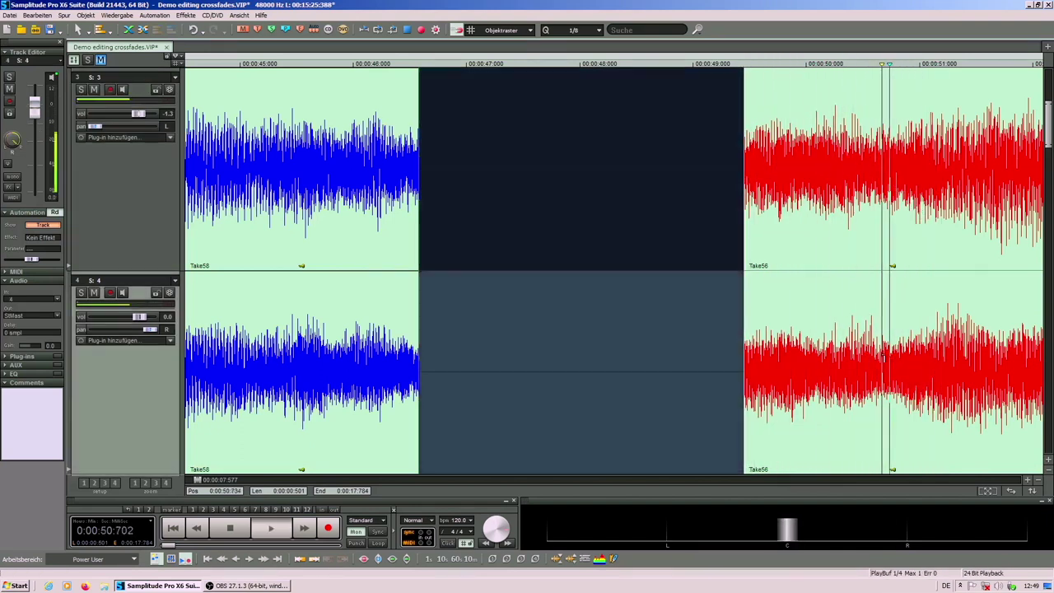
left_click(883, 356)
left_click(909, 389)
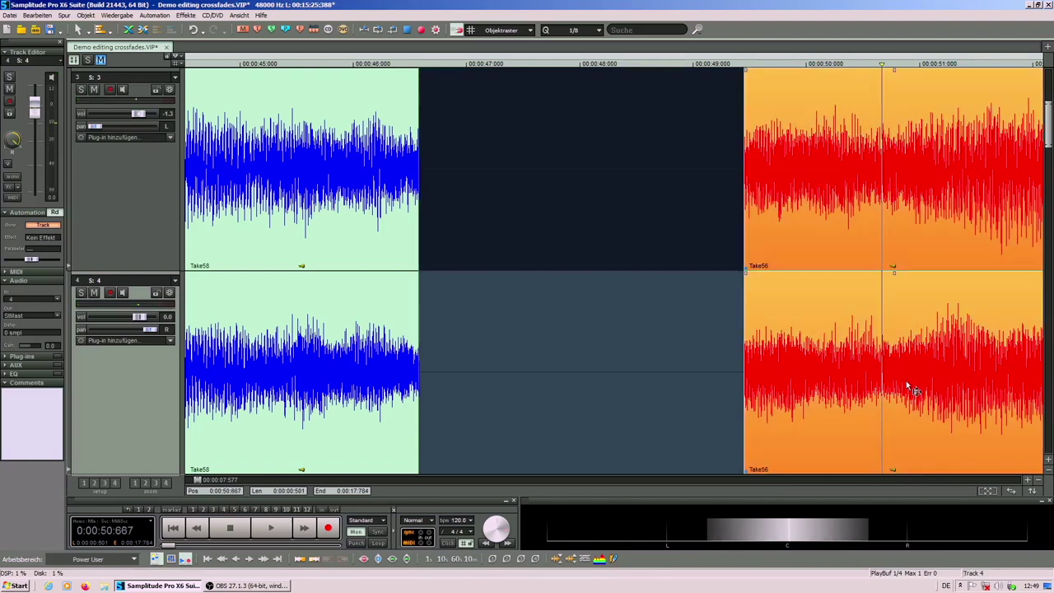
key("t")
left_click(857, 401)
key("ctrl+z")
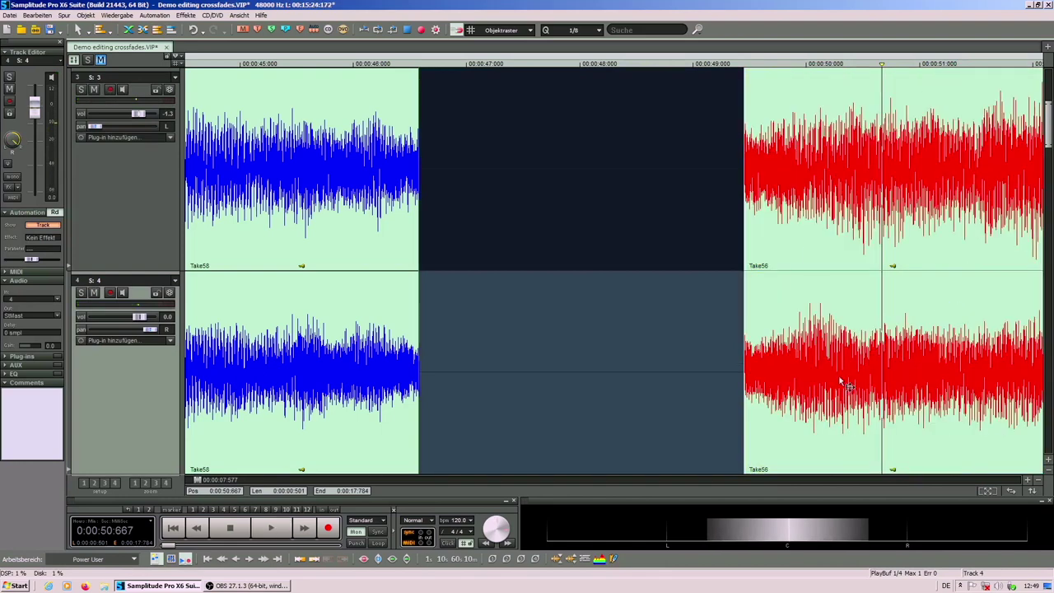
Move the remaining Take56 section against Take58's end at 0:00:46:580 and audition the join from several points in Take58.
left_click_drag(820, 222, 506, 193)
scroll(506, 193, "left", 3)
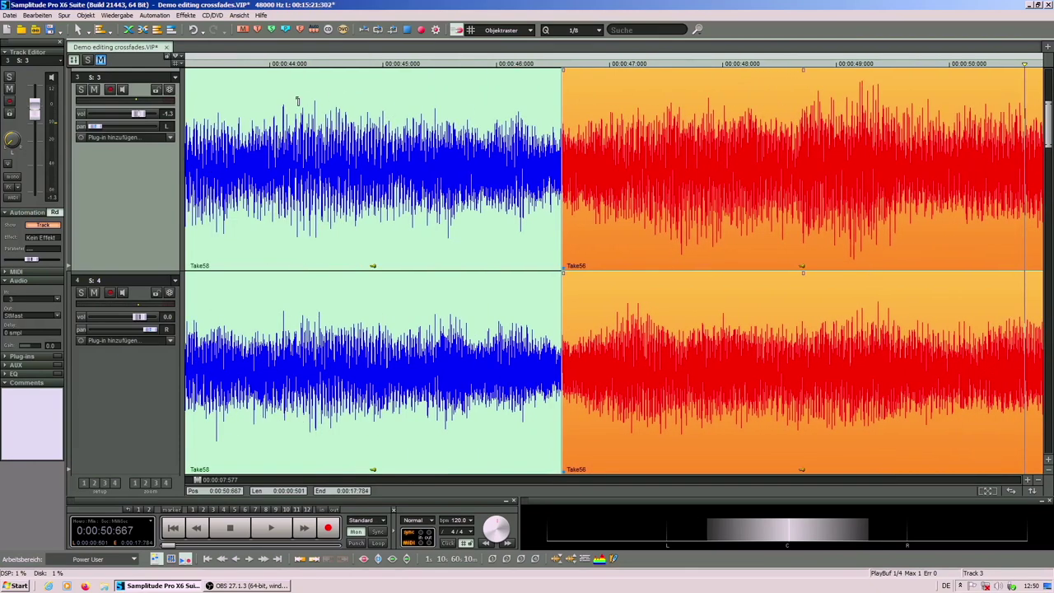
left_click(245, 103)
key("space")
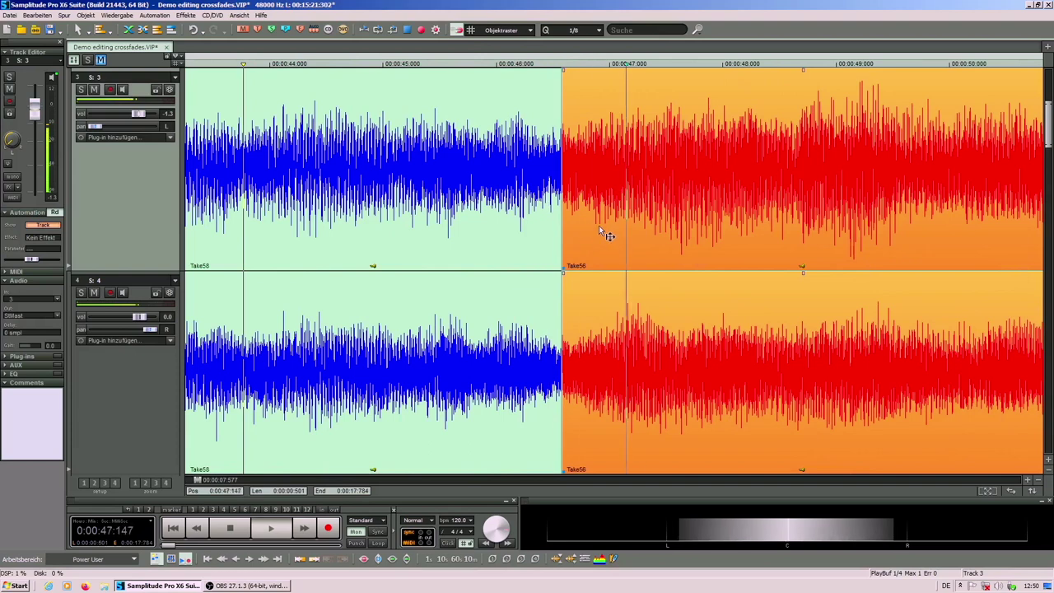
key("space")
scroll(722, 238, "left", 2)
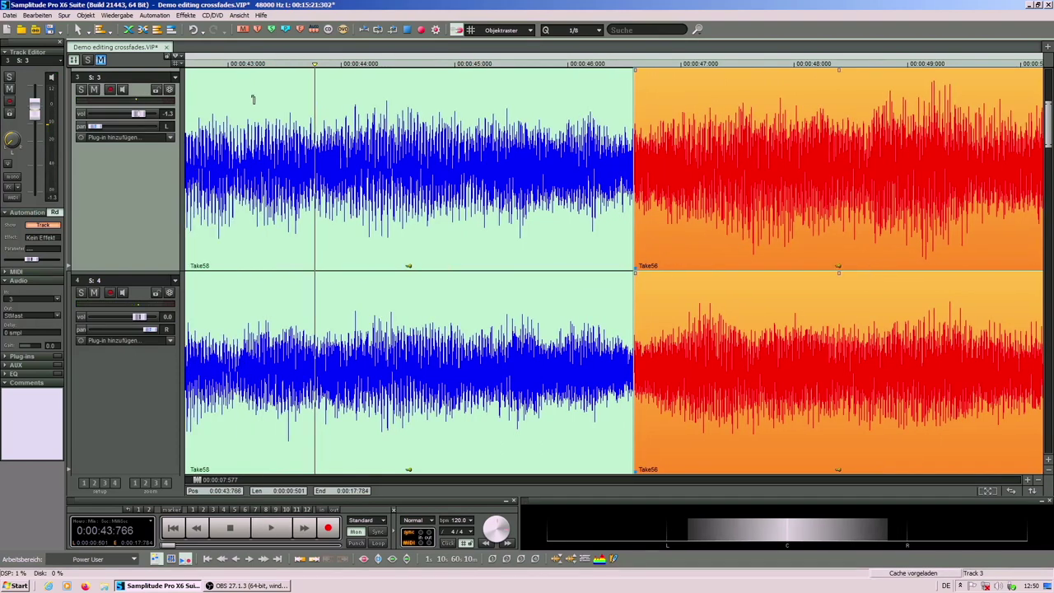
left_click(216, 99)
key("space")
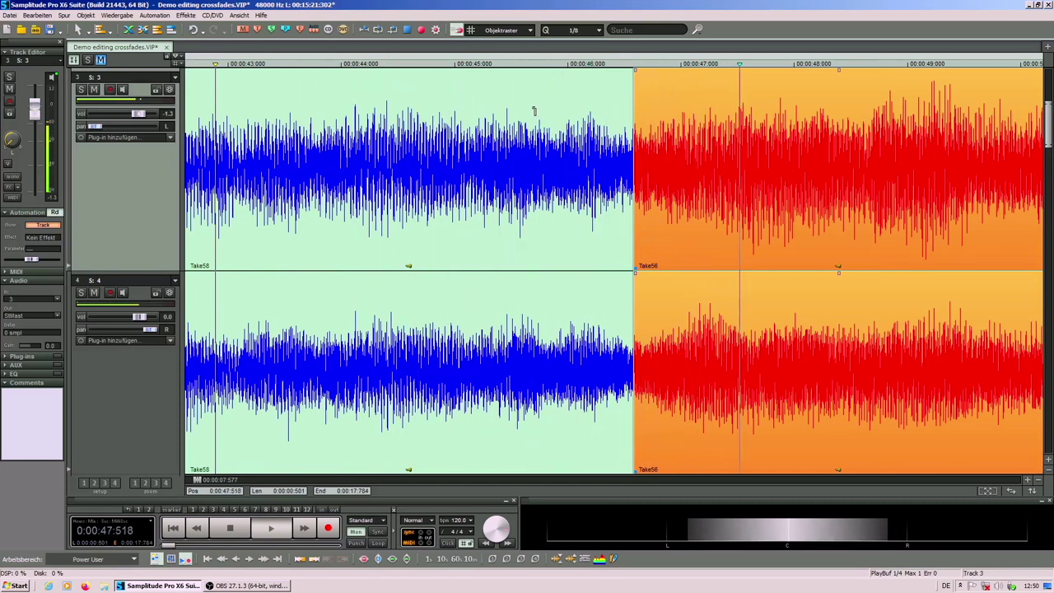
left_click(503, 107)
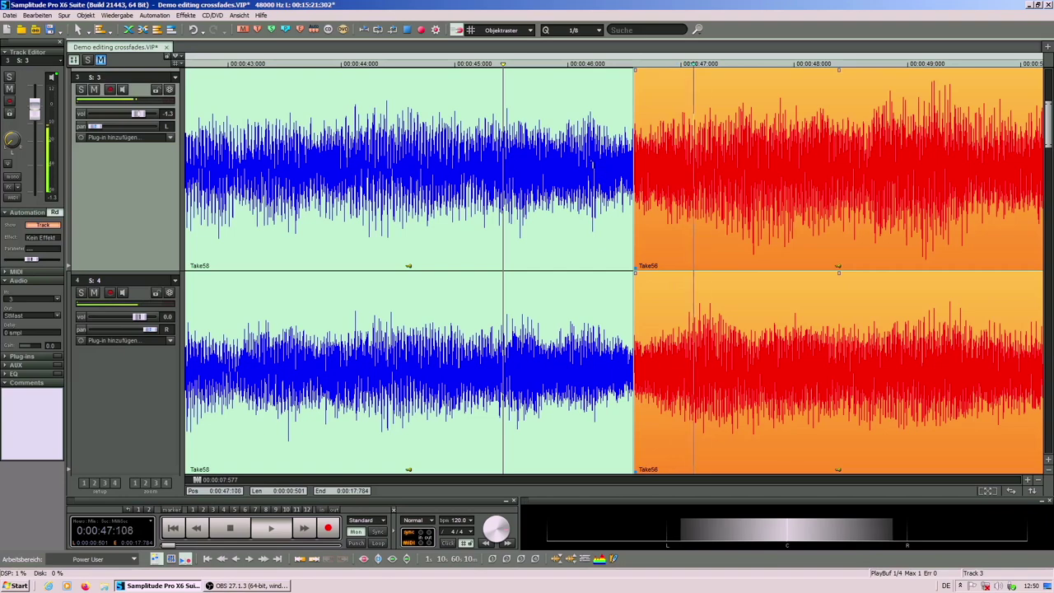
Move the Take56 section about 0.1 s earlier over Take58's end and audition the join from about 0:00:44:000.
key("space")
left_click(1028, 481)
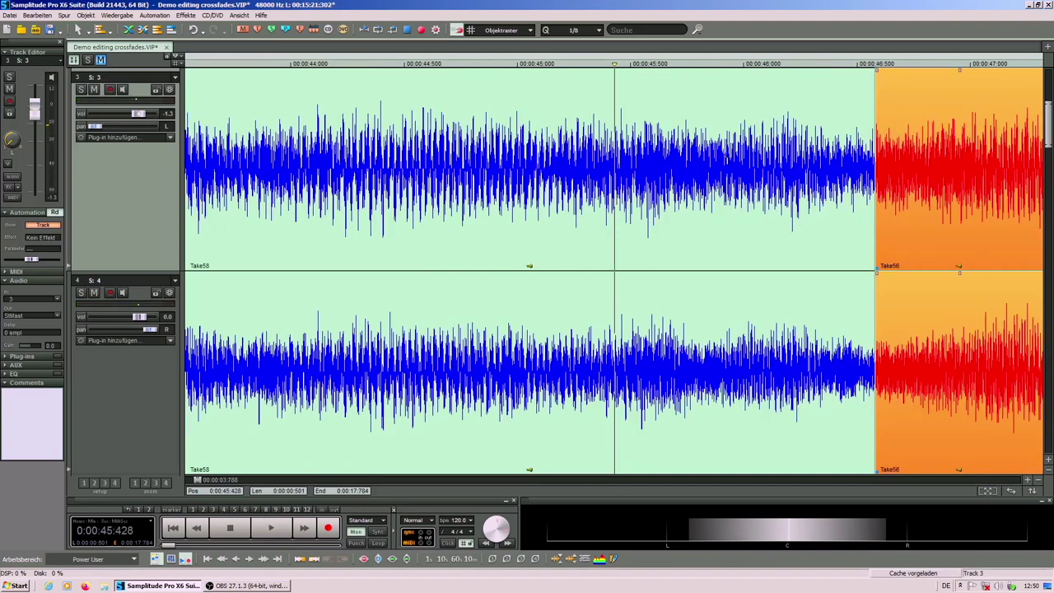
left_click(1028, 481)
left_click_drag(825, 251, 804, 243)
key("space")
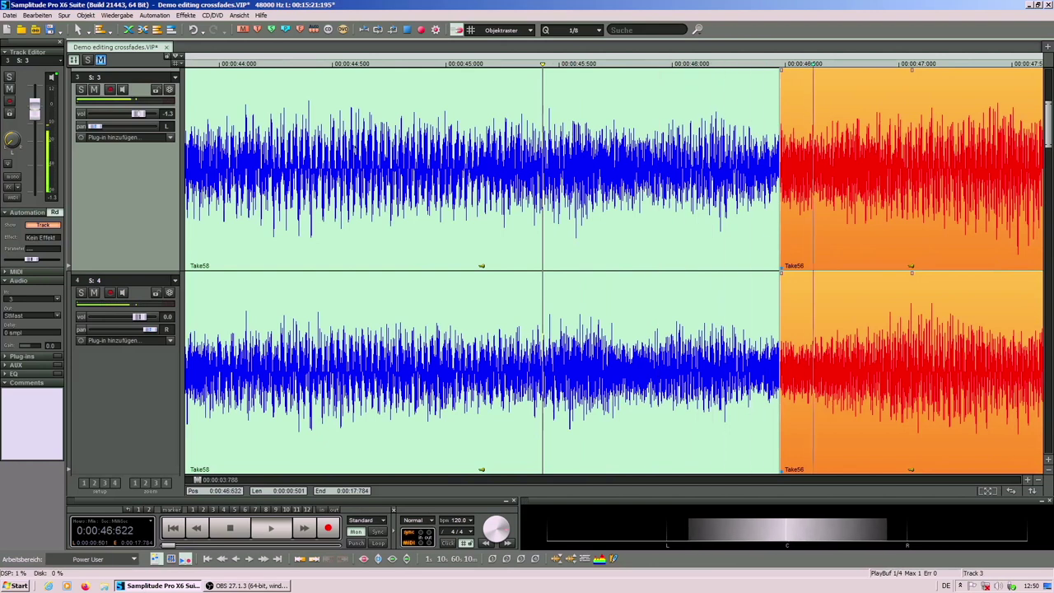
left_click(221, 104)
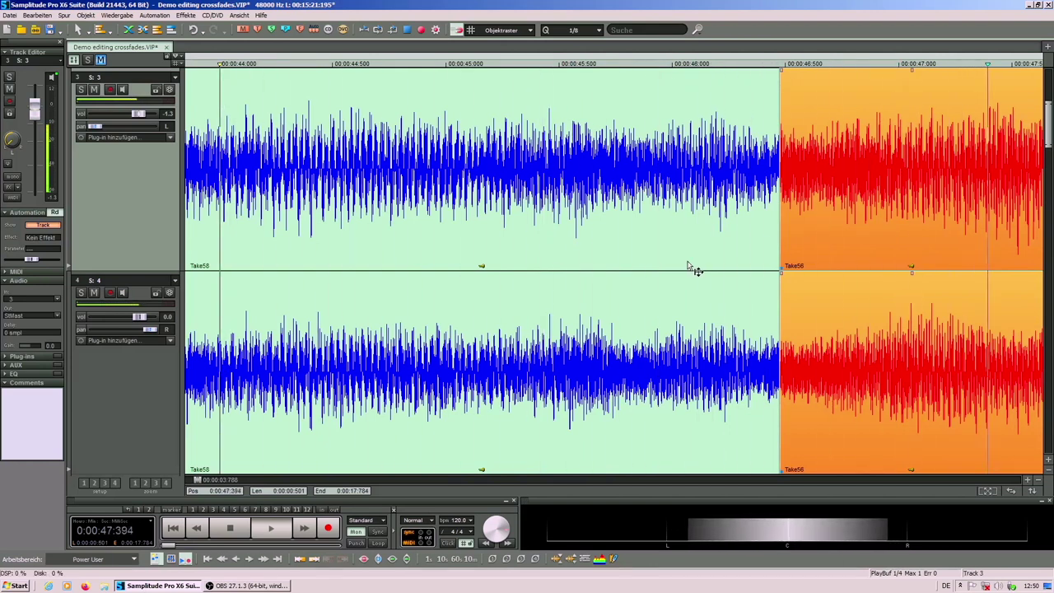
key("space")
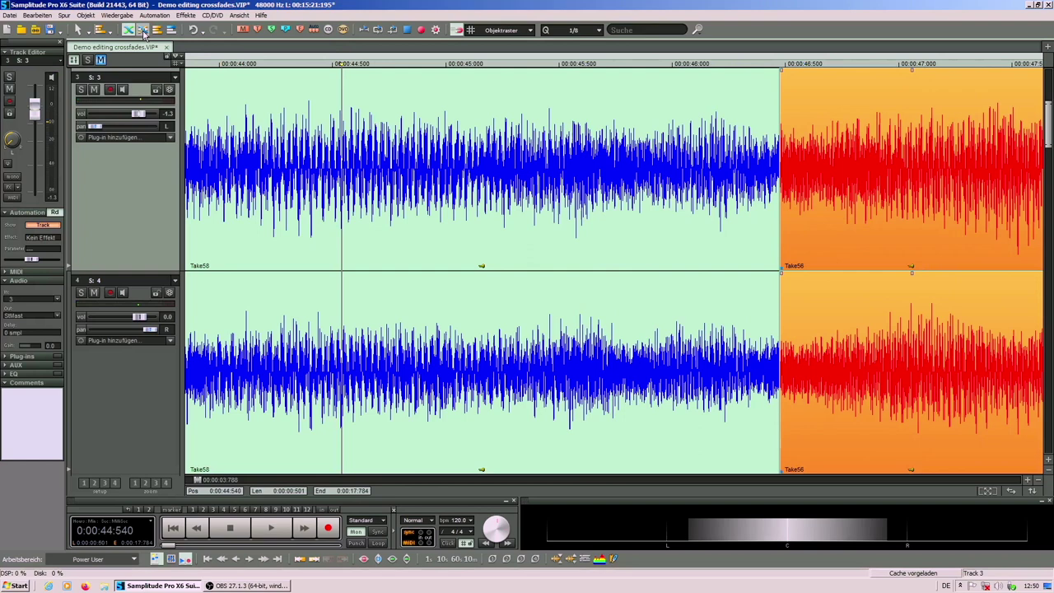
Apply the global crossfade settings to the Take58–Take56 join: 1,000 ms length with fade-out and fade-in at 70.
left_click(129, 31)
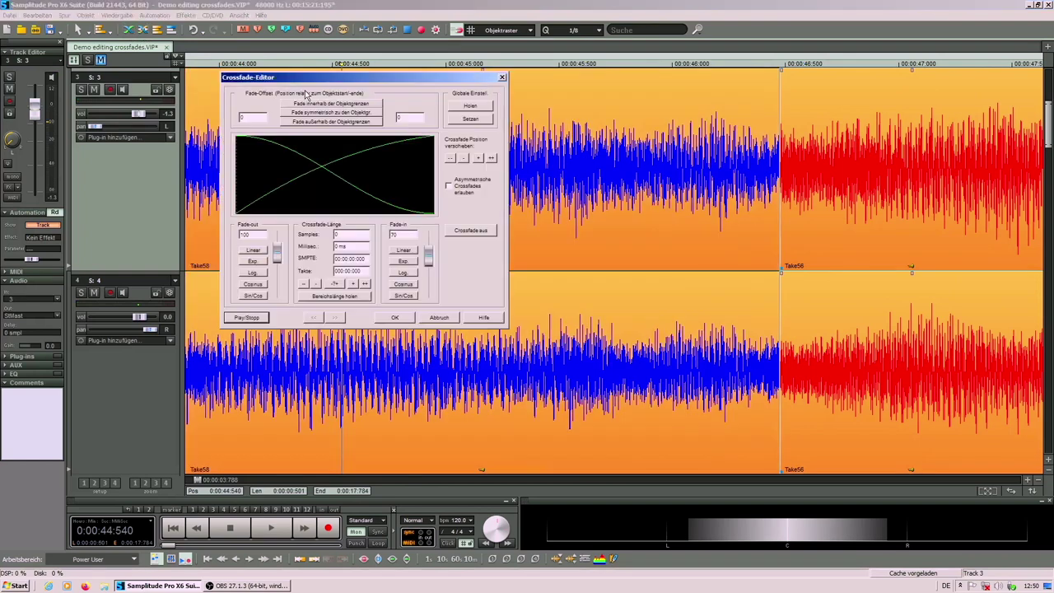
left_click(480, 108)
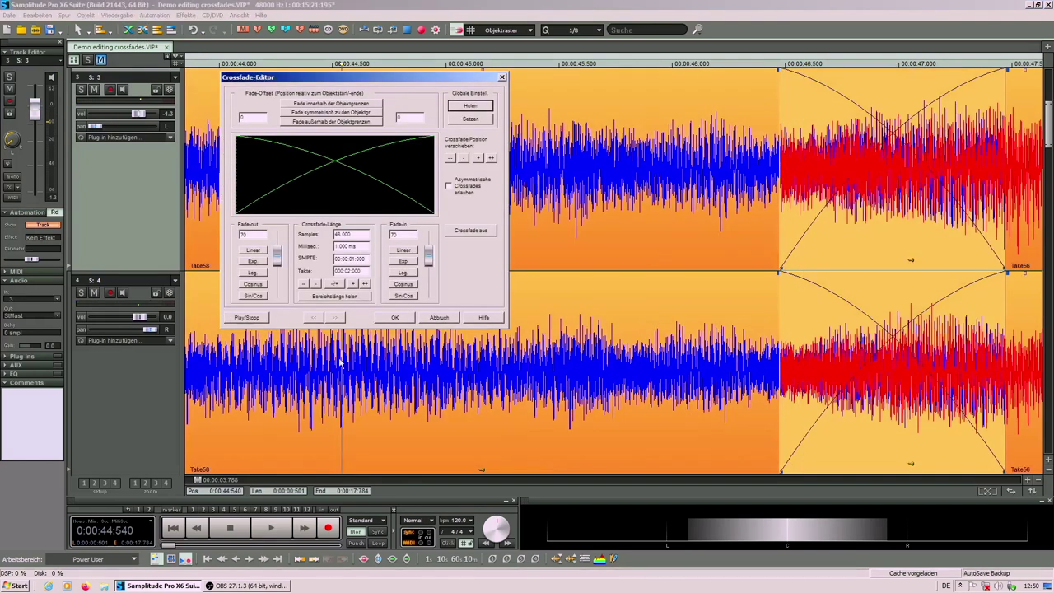
left_click(394, 318)
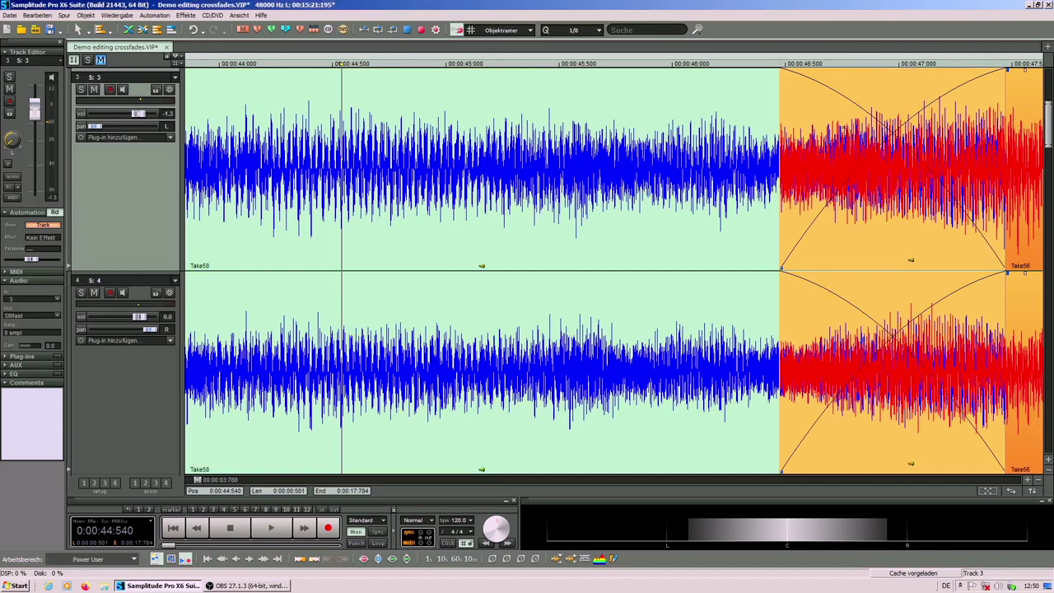
Shift Take56 about 35 ms later on both tracks to line its waveform up with Take58 inside the crossfade.
left_click(843, 131)
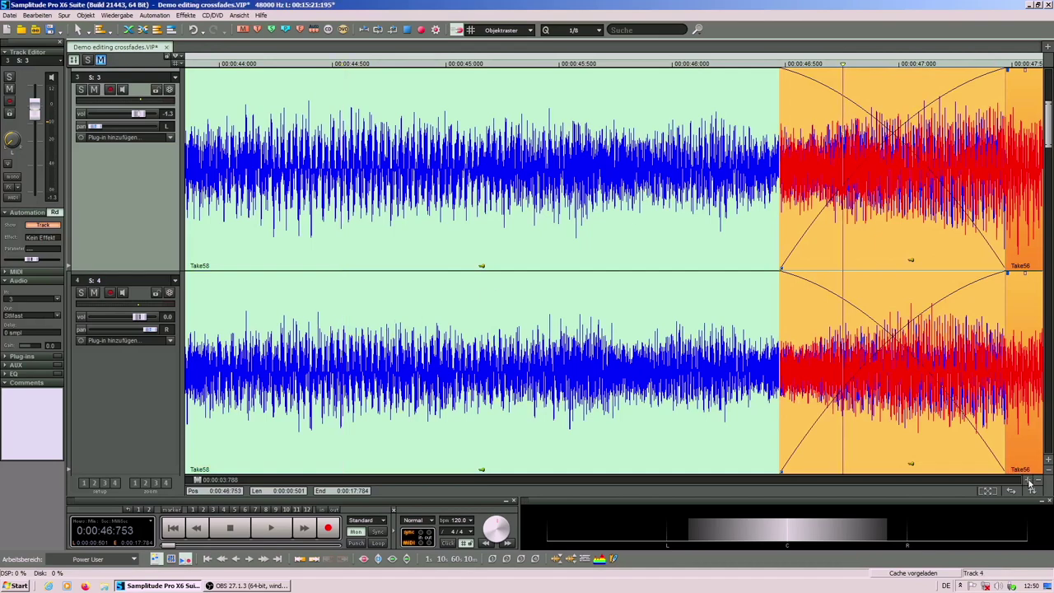
left_click(1029, 481)
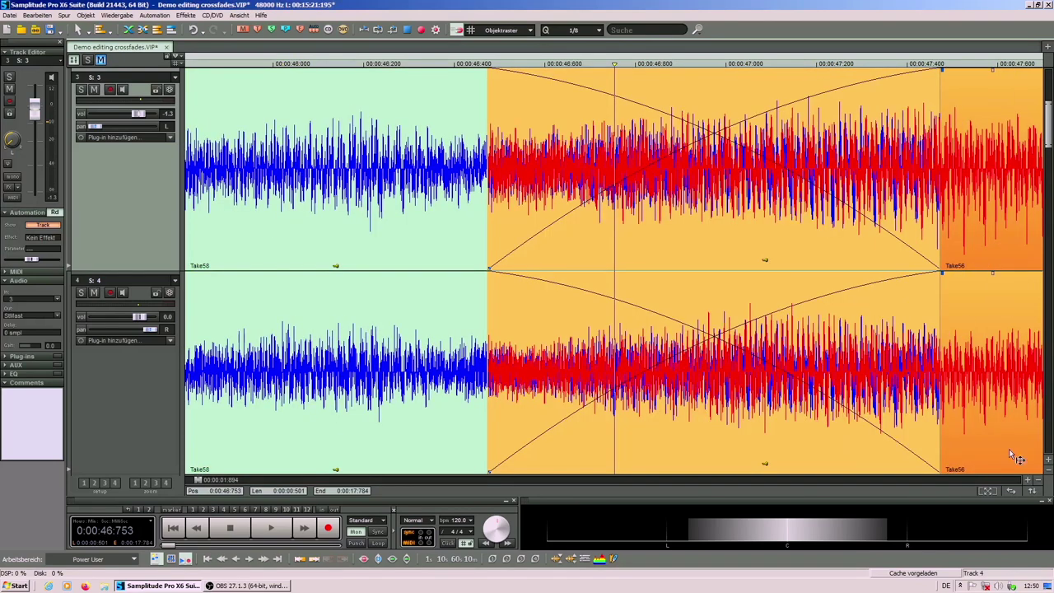
left_click(779, 231)
mouse_move(779, 232)
left_mouse_down()
mouse_move(793, 234)
mouse_move(790, 220)
left_mouse_up()
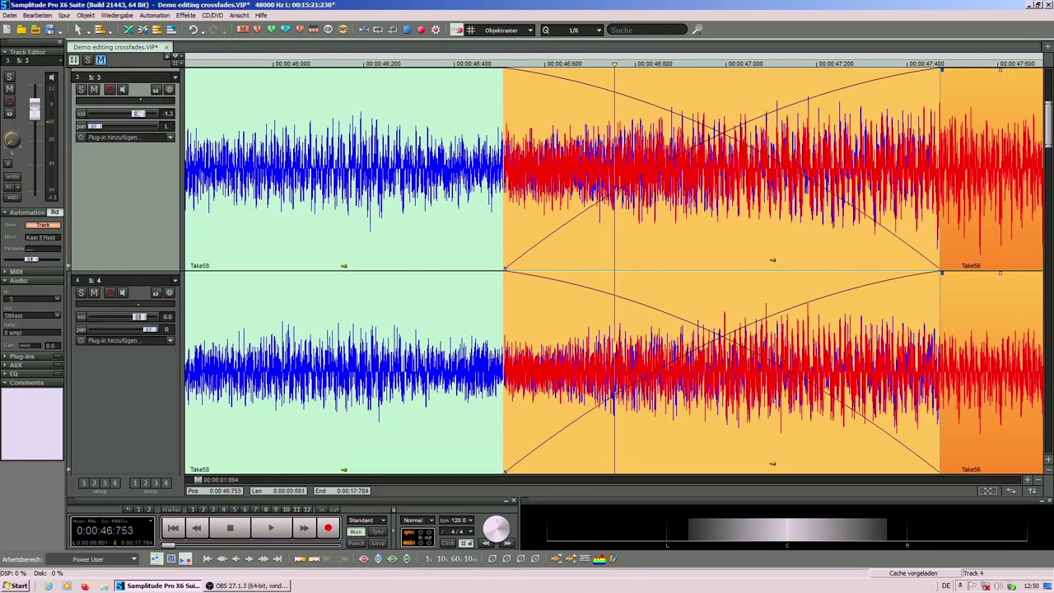
Shorten the Take58–Take56 crossfade to about 0.3 s and shift it earlier to start at about 0:00:46:290.
left_click(1040, 481)
left_click(1040, 481)
scroll(811, 228, "left", 1)
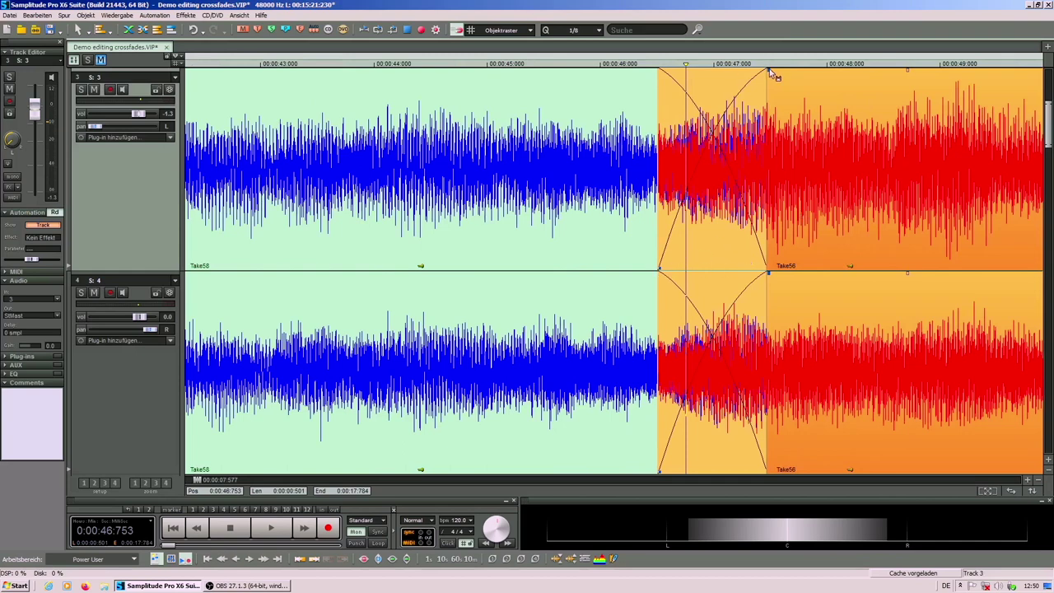
left_click_drag(770, 68, 692, 70)
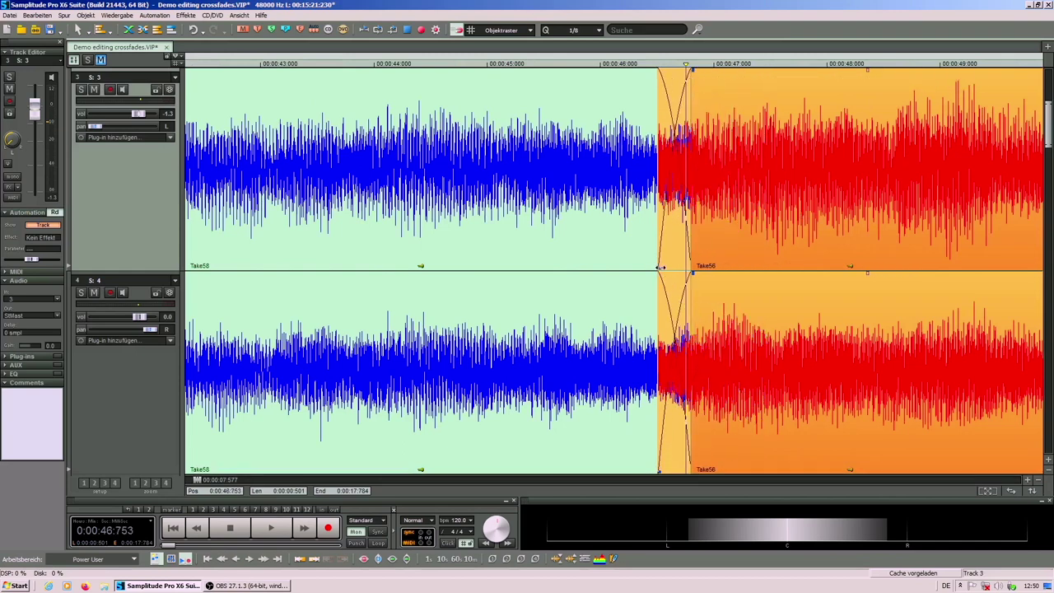
left_click_drag(660, 270, 636, 258)
Audition the shortened Take58–Take56 crossfade from several points in Take58, including about 0:00:45:375.
key("space")
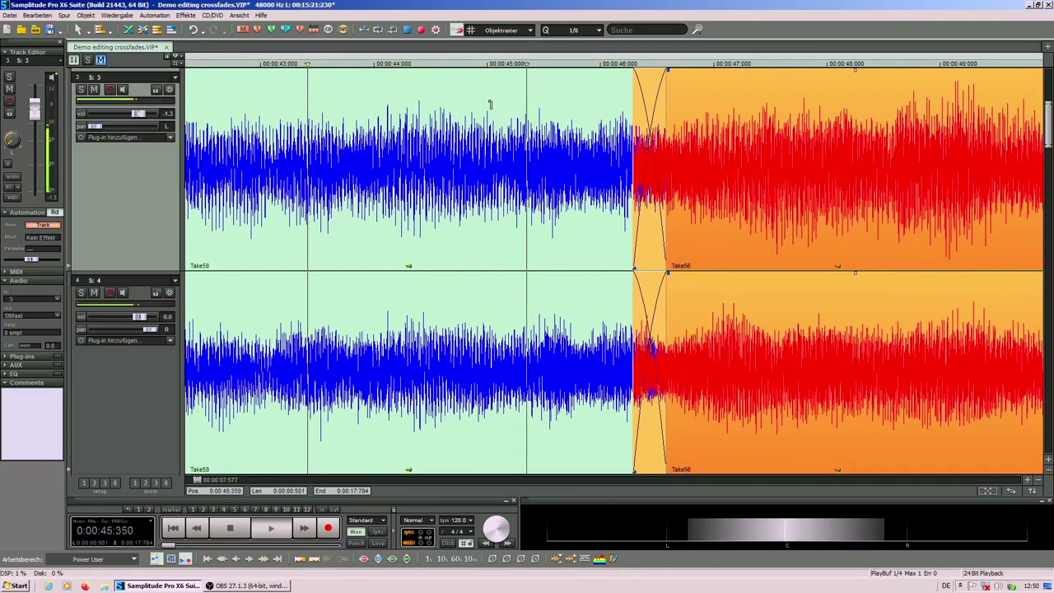
left_click(454, 104)
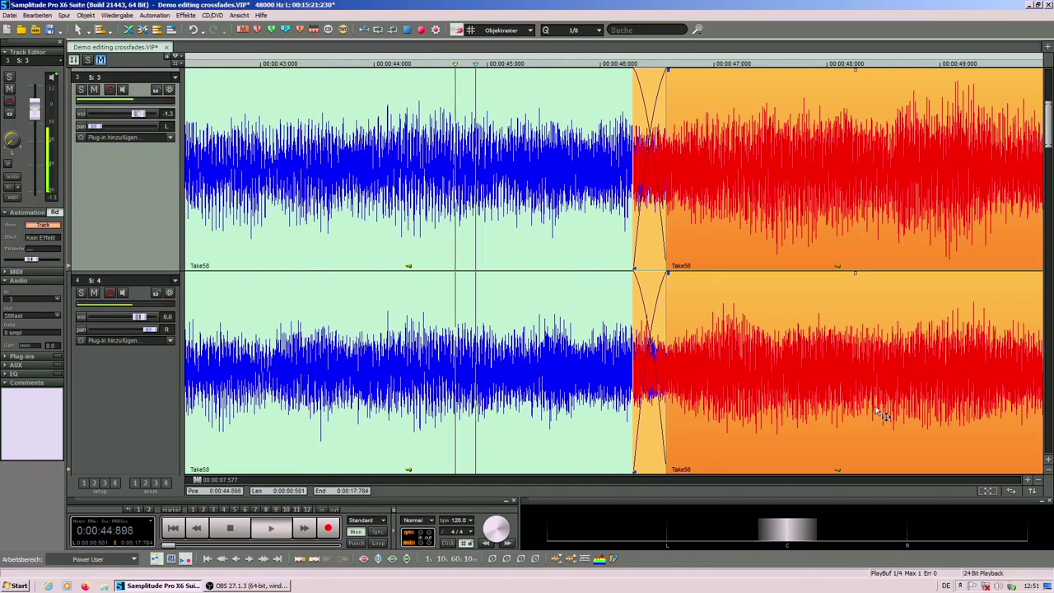
left_click(1028, 481)
left_click(1028, 481)
scroll(622, 192, "right", 1)
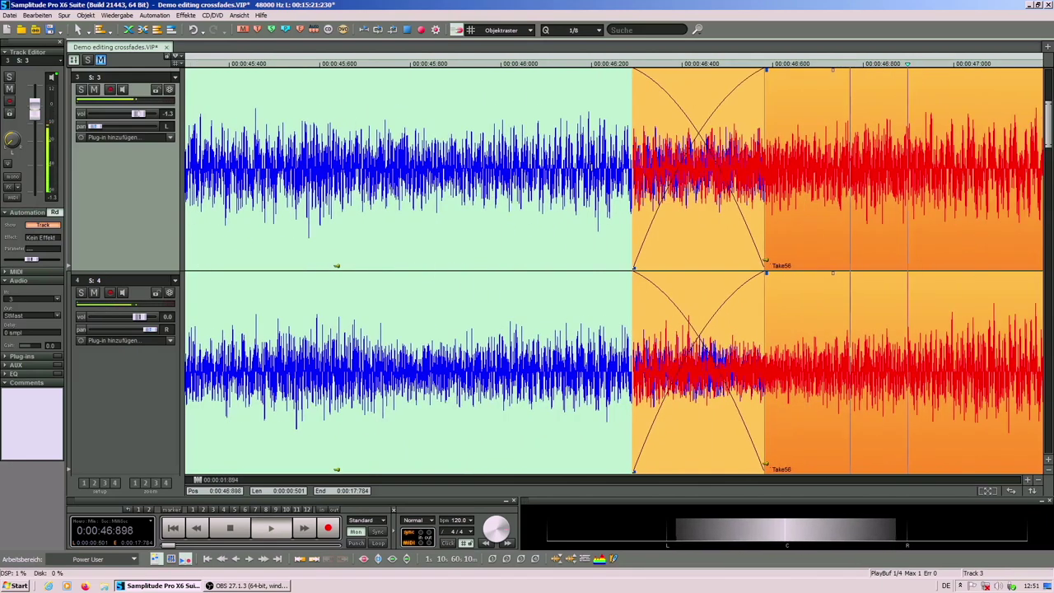
key("space")
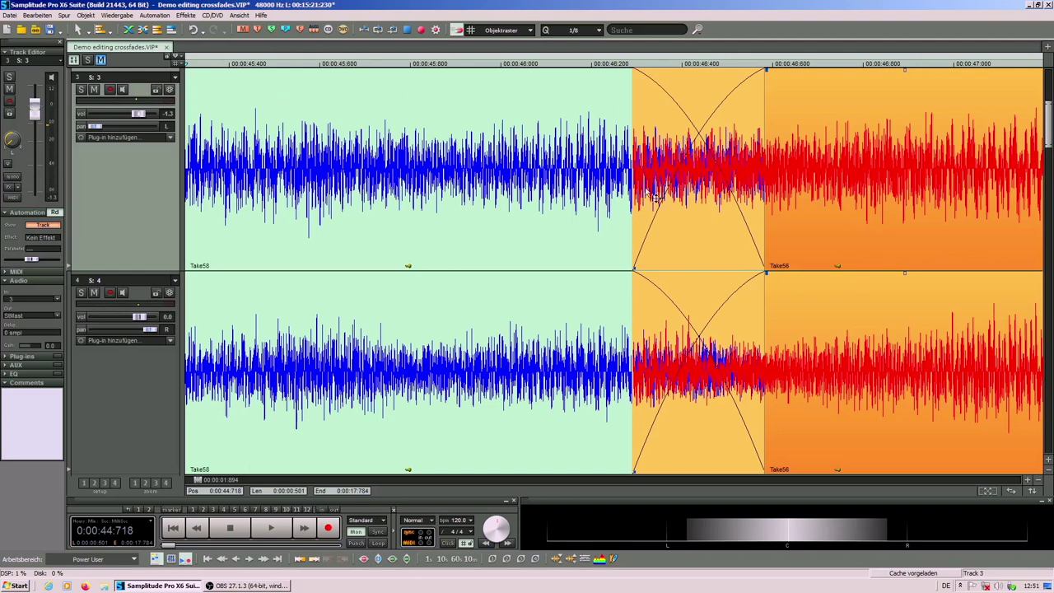
left_click(219, 105)
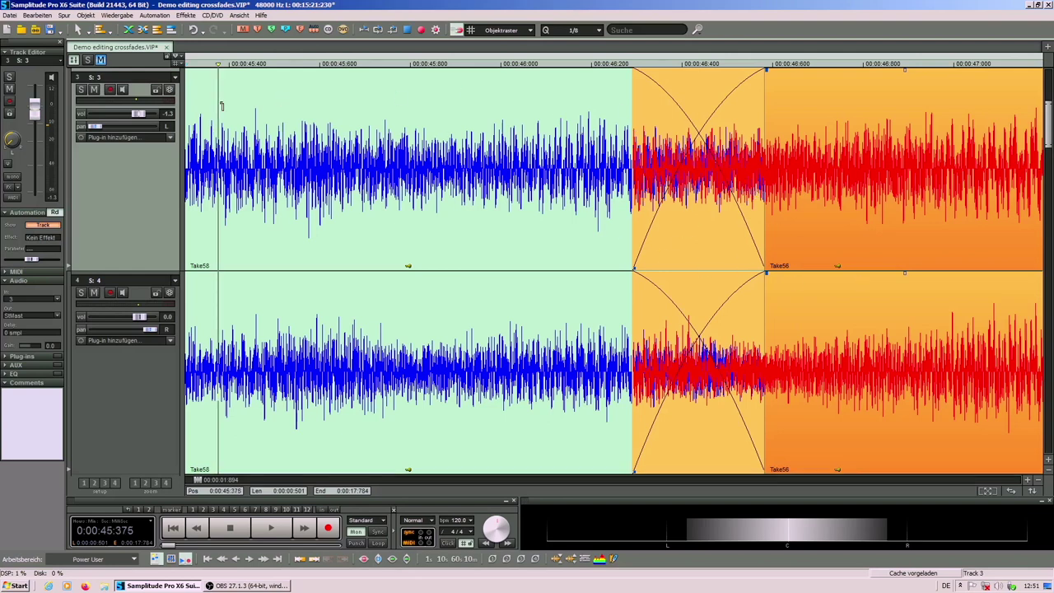
key("space")
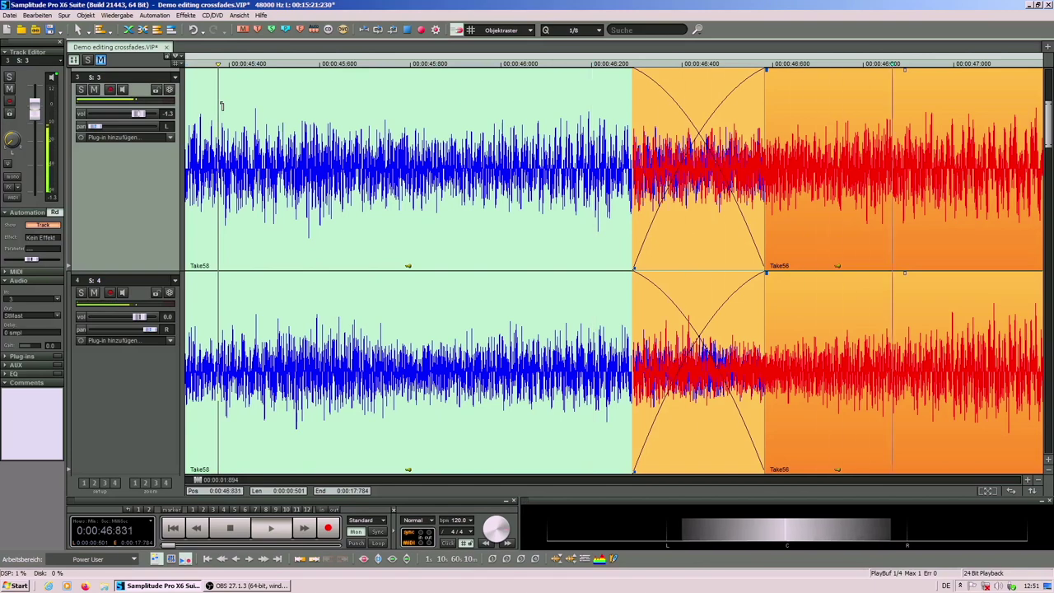
key("space")
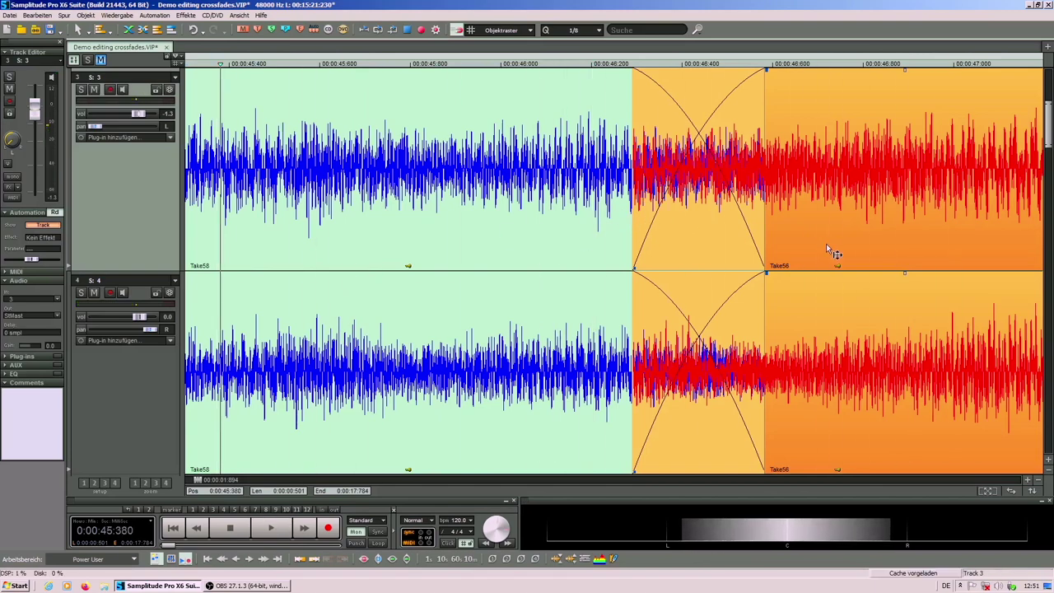
Move Take56 about 60 ms earlier on both tracks and replay the crossfade from within Take58.
left_click_drag(853, 222, 825, 210)
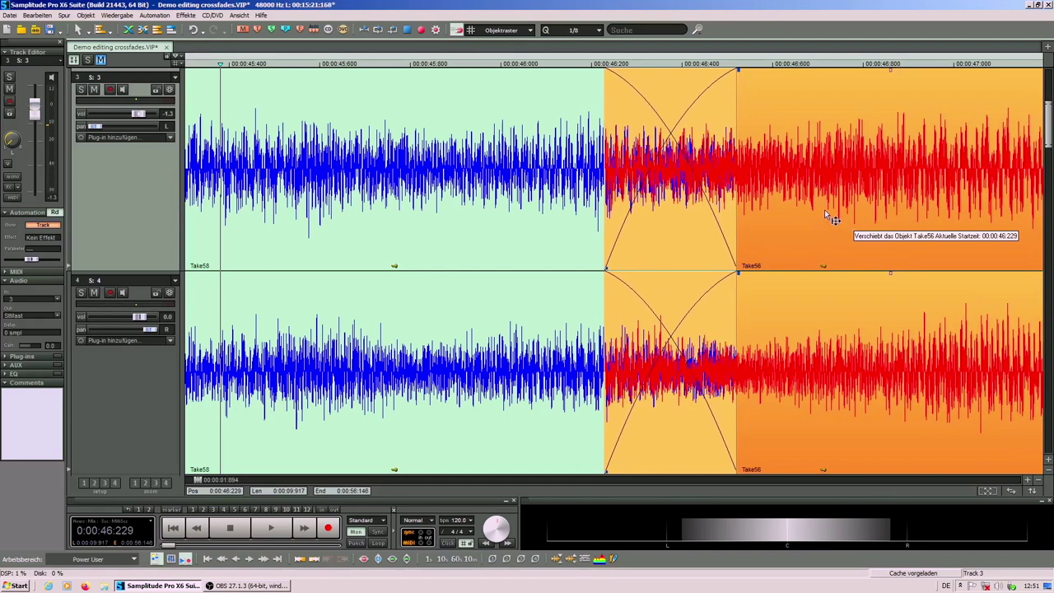
scroll(341, 120, "left", 2)
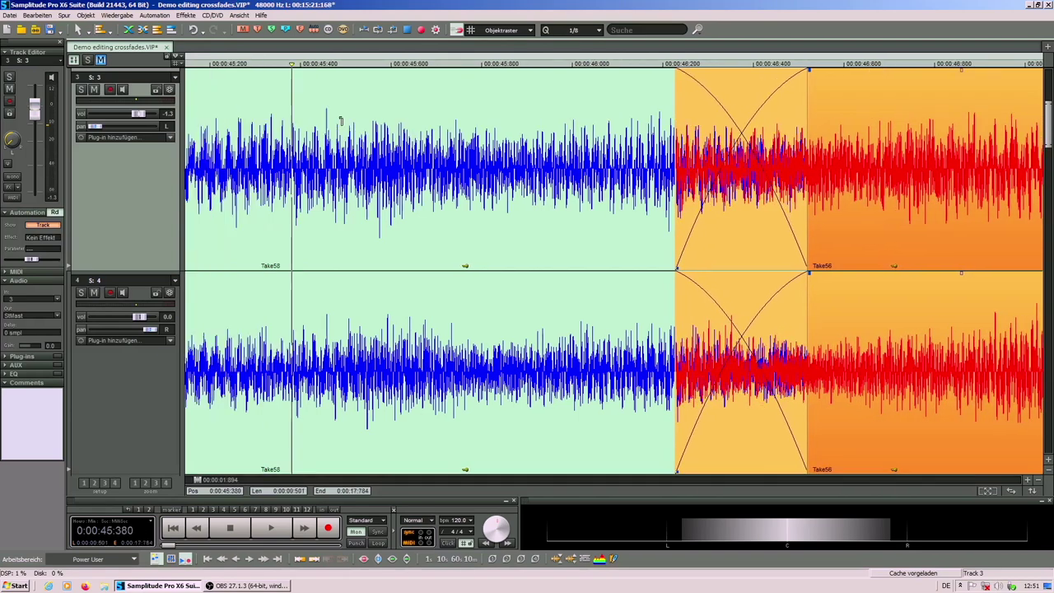
left_click(234, 94)
key("space")
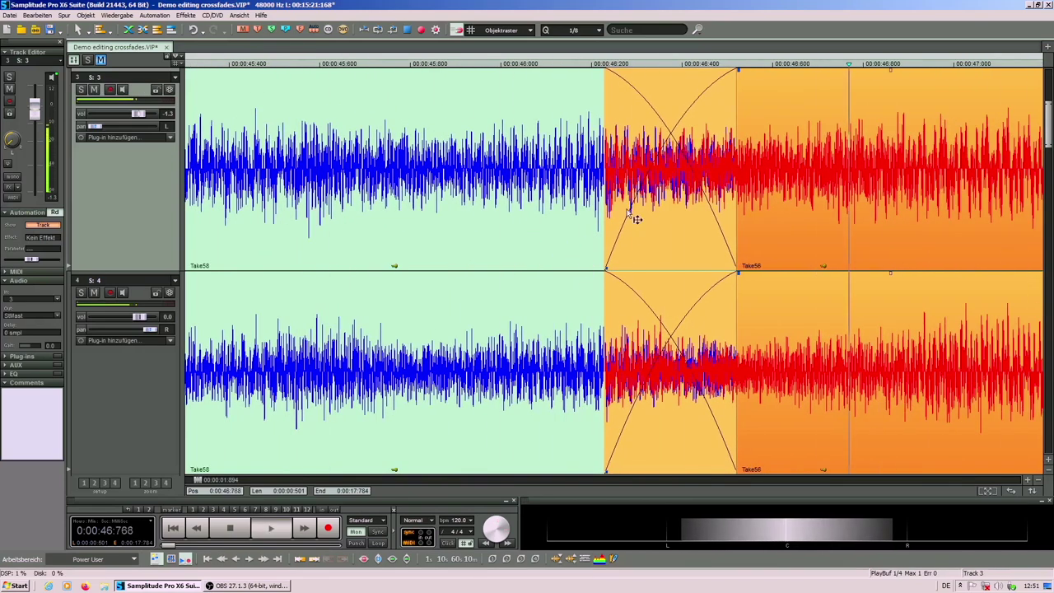
key("space")
Nudge Take56 about 2 ms later to align the overlapping waveforms and audition the join from 0:00:44:478.
left_click(1026, 481)
left_click(1027, 481)
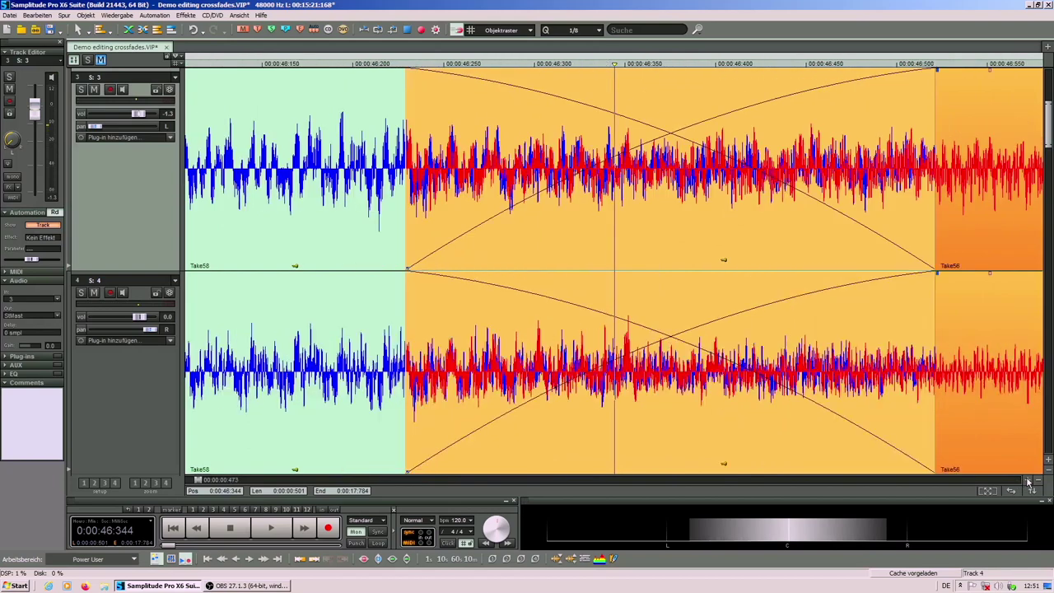
left_click(1027, 482)
left_click_drag(658, 239, 664, 239)
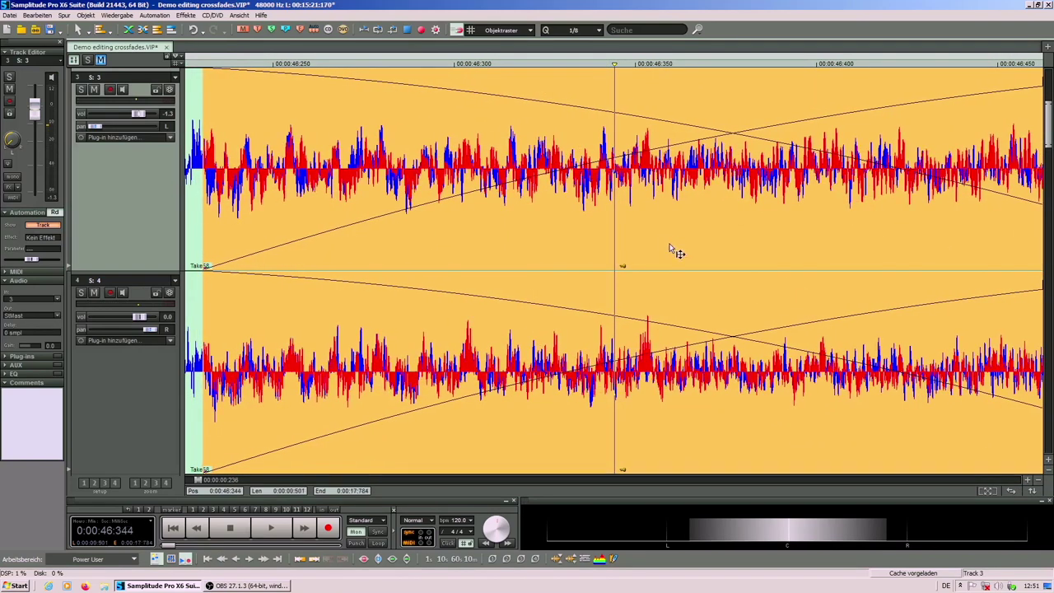
left_click(1040, 481)
left_click(1039, 481)
left_click(1039, 481)
left_click(1039, 481)
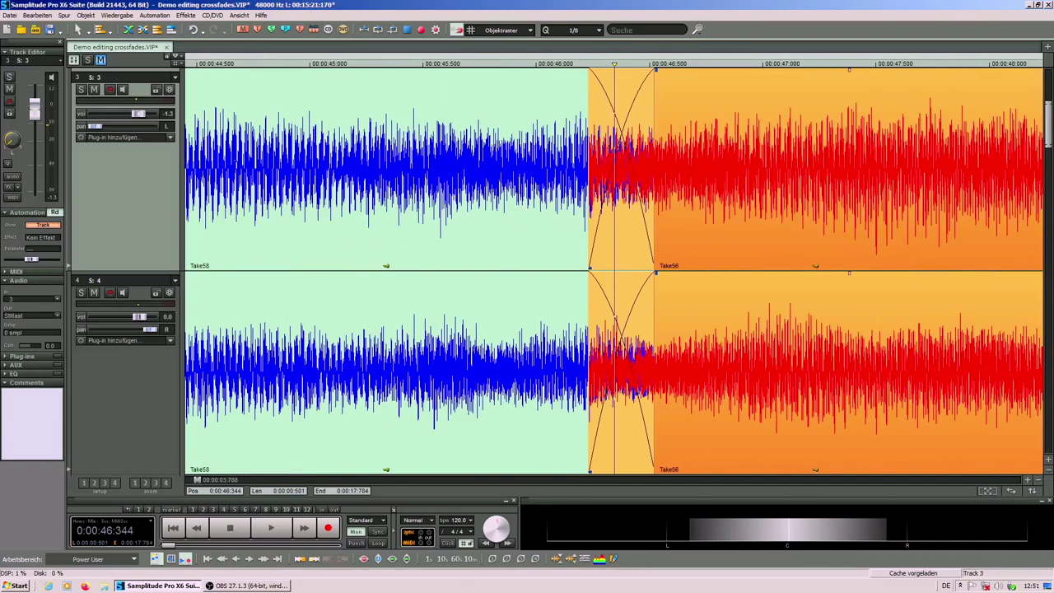
left_click(192, 64)
key("space")
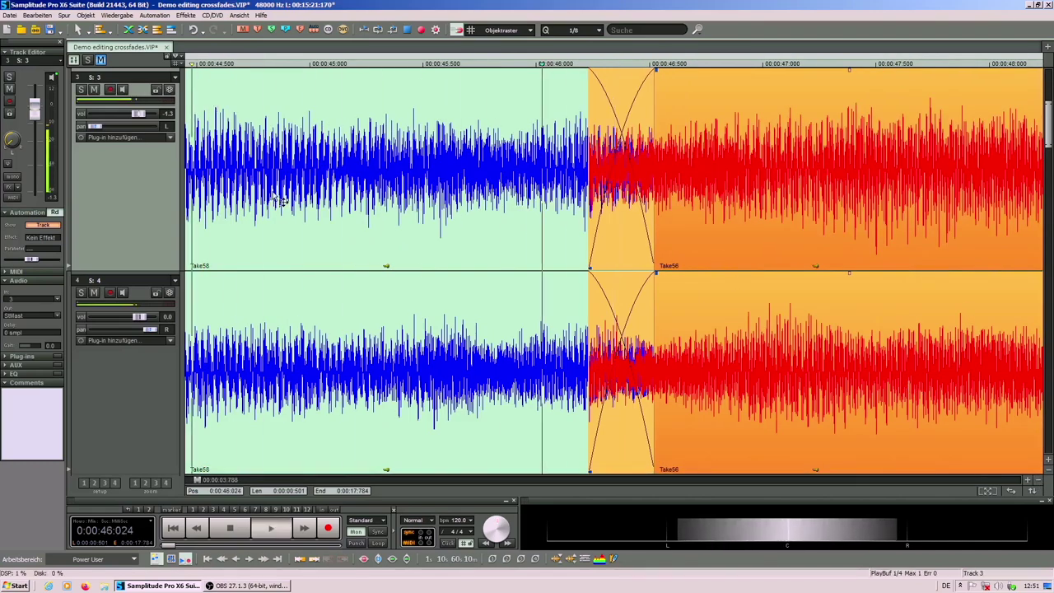
key("space")
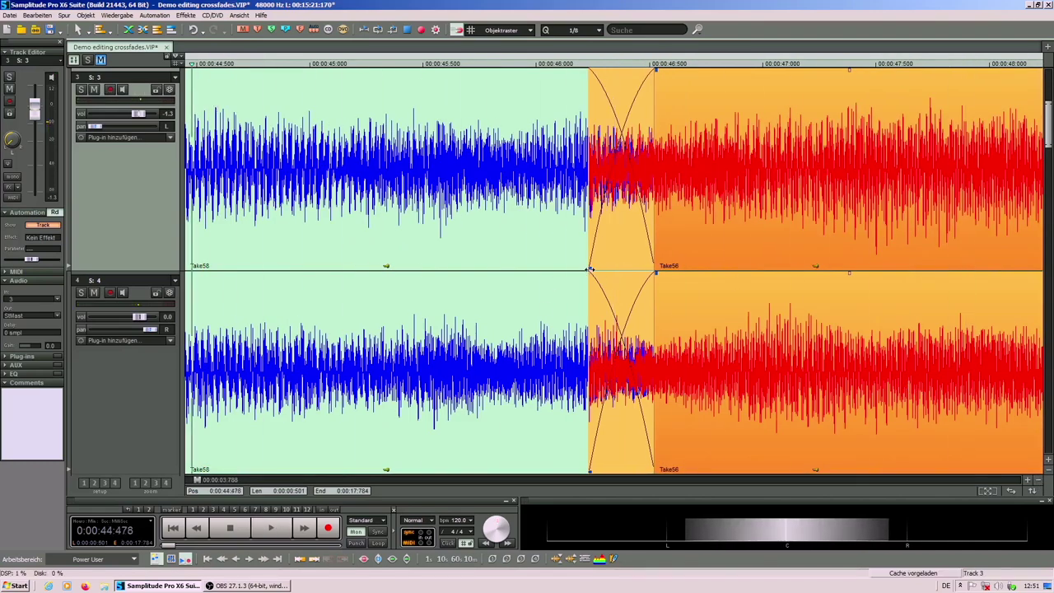
Shift the crossfade on both tracks later to start at about 0:00:46:500, auditioning the join while adjusting it.
left_click_drag(591, 270, 634, 271)
key("space")
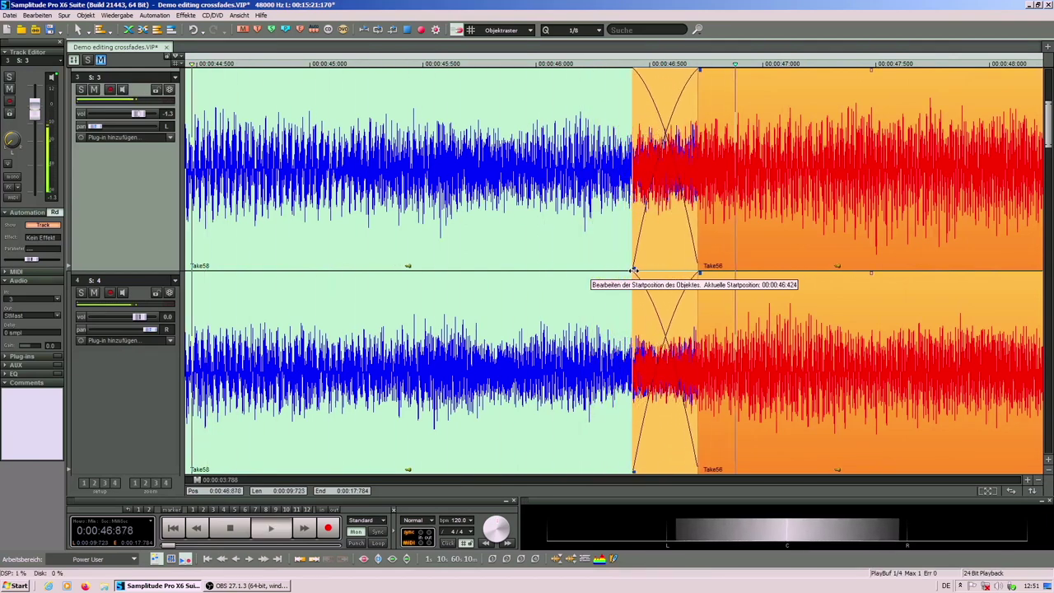
left_click_drag(634, 270, 652, 271)
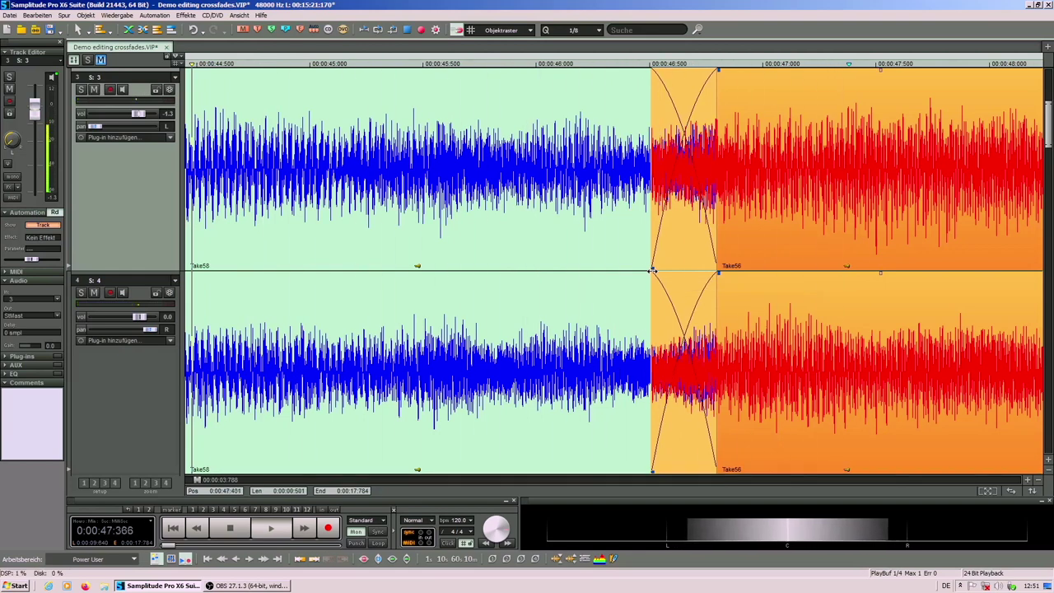
key("space")
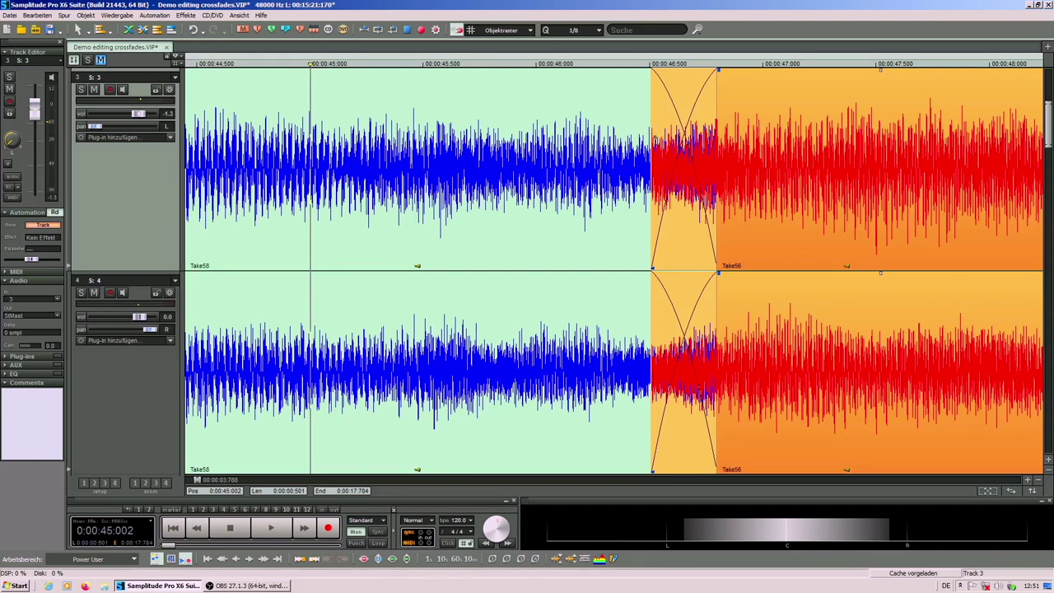
Audition the repositioned Take58–Take56 crossfade from about 0:00:45:051 in Take58.
left_click(656, 138)
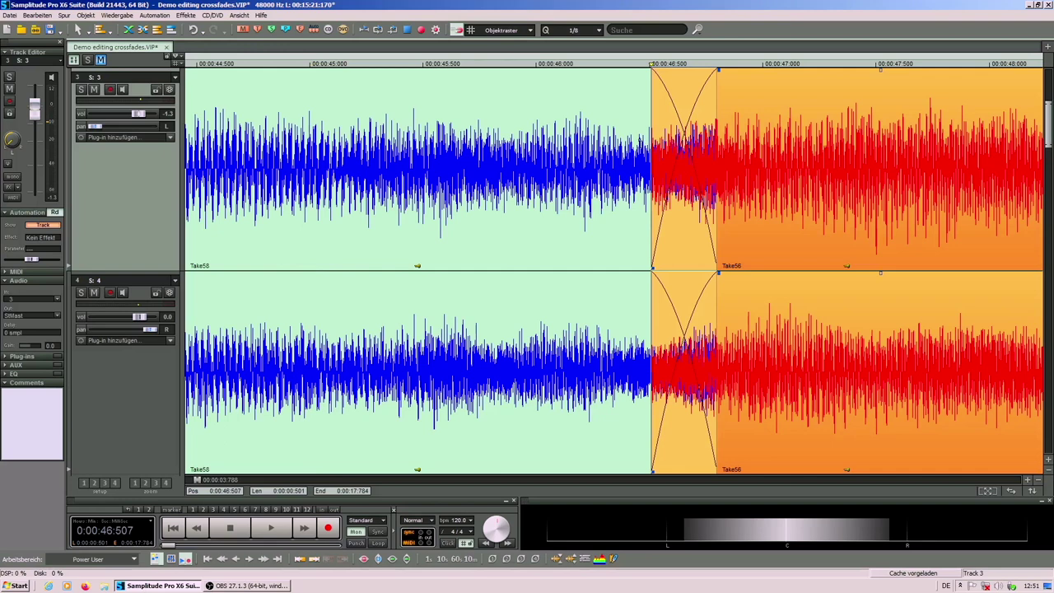
left_click(384, 137)
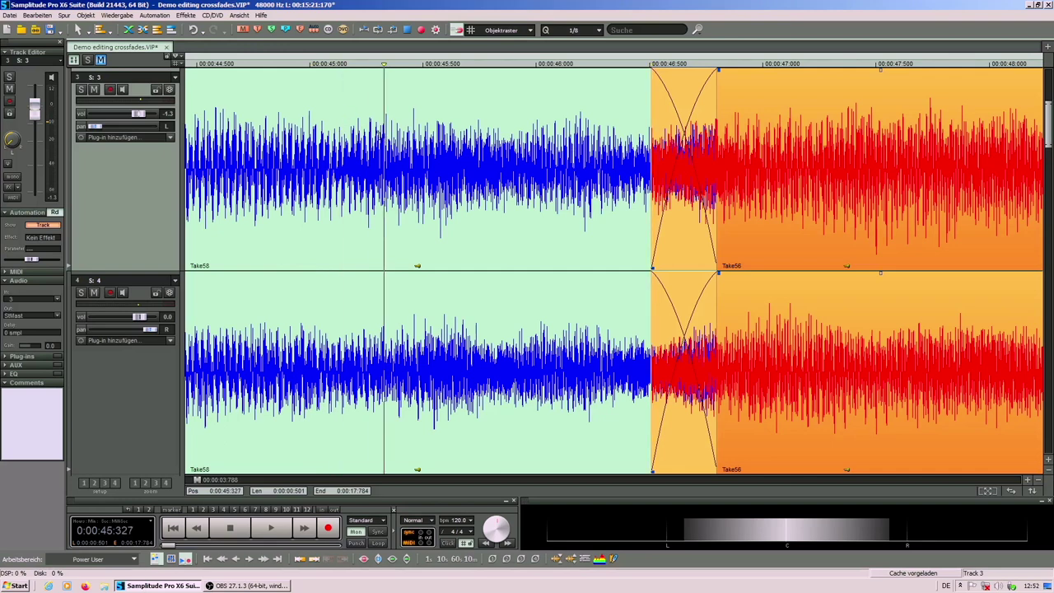
left_click(378, 137)
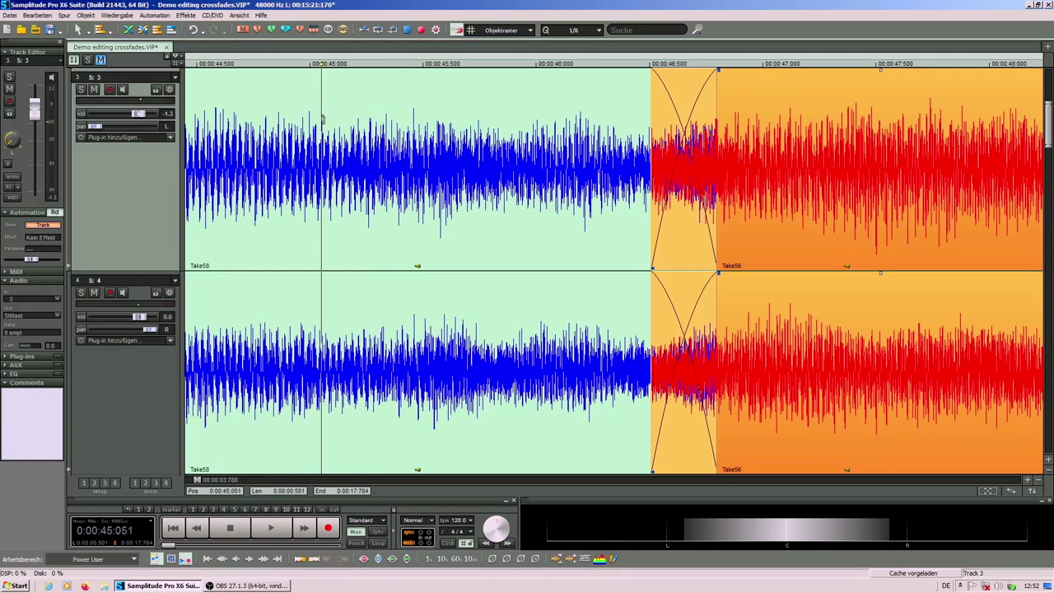
key("space")
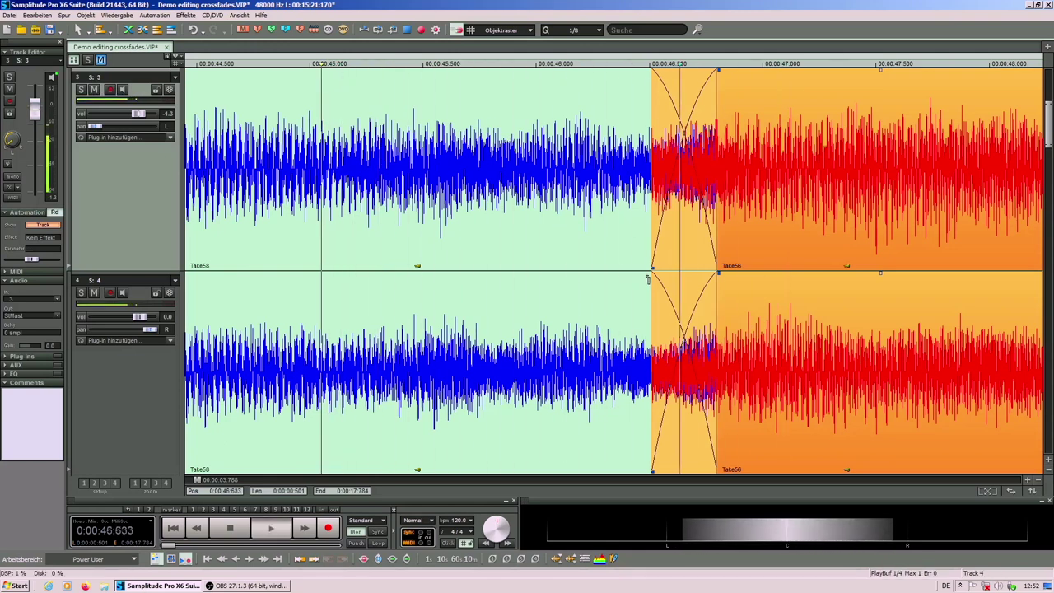
Shift the Take58–Take56 crossfade earlier on both tracks to start at 0:00:46:390 and replay the join.
left_click_drag(653, 268, 627, 264)
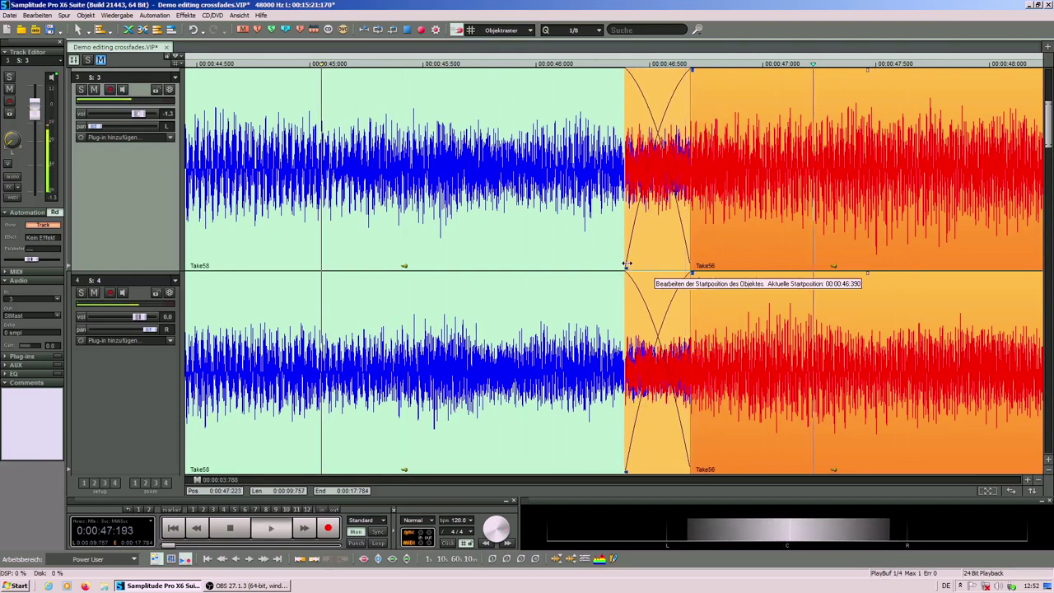
key("space")
left_click(244, 119)
key("space")
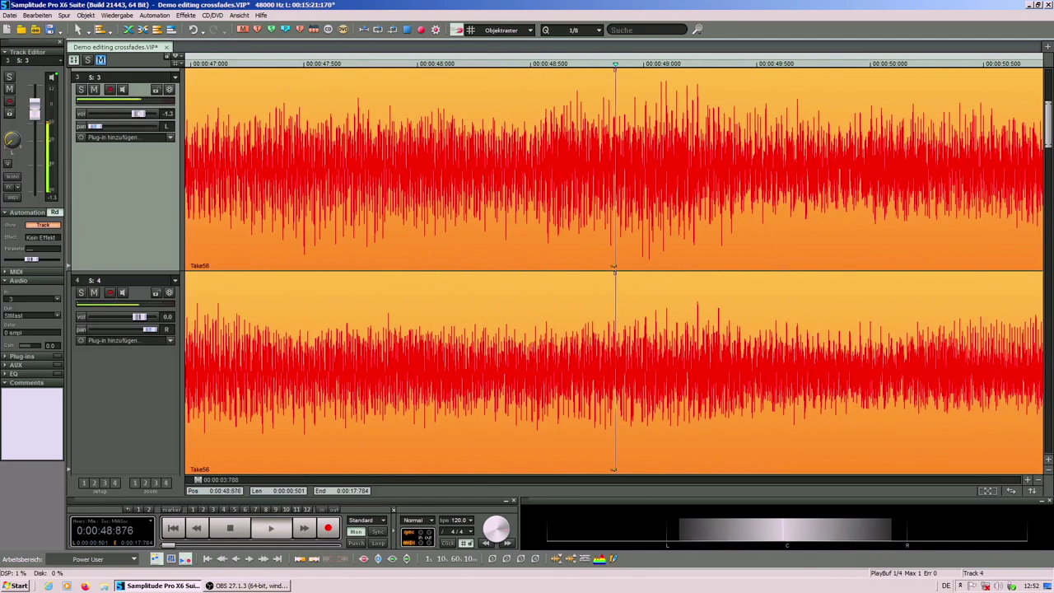
Listen to Take56 from several points between about 0:00:48 and 0:00:52 to locate the next edit point.
left_click(1039, 482)
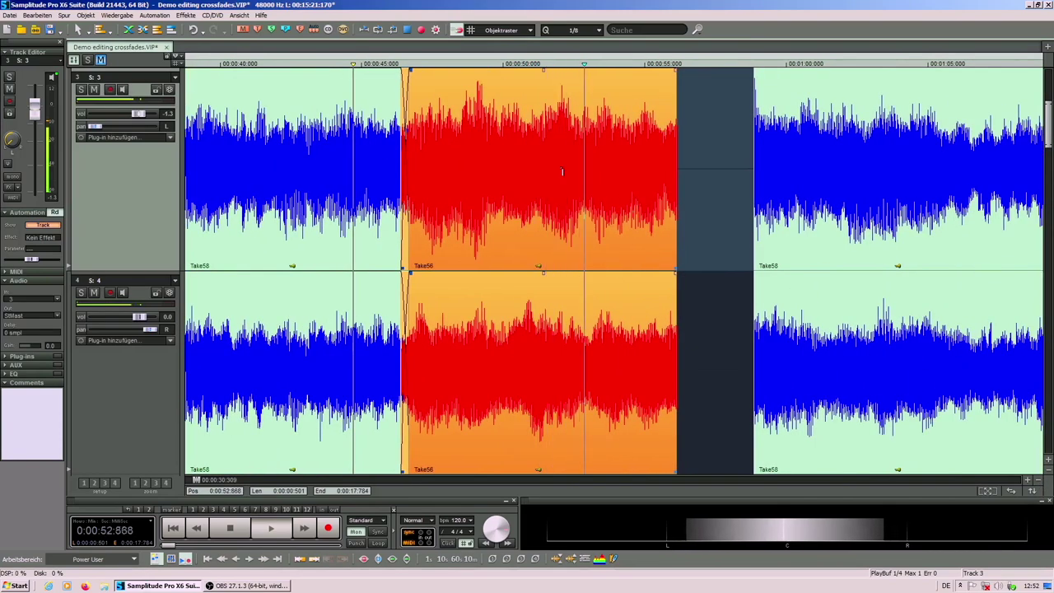
left_click(498, 164)
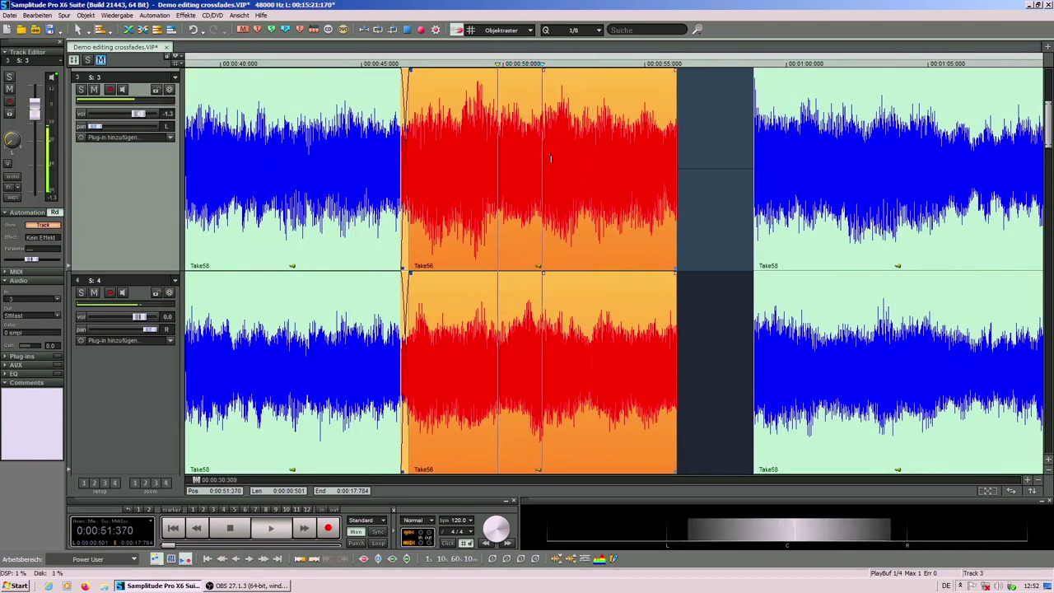
key("space")
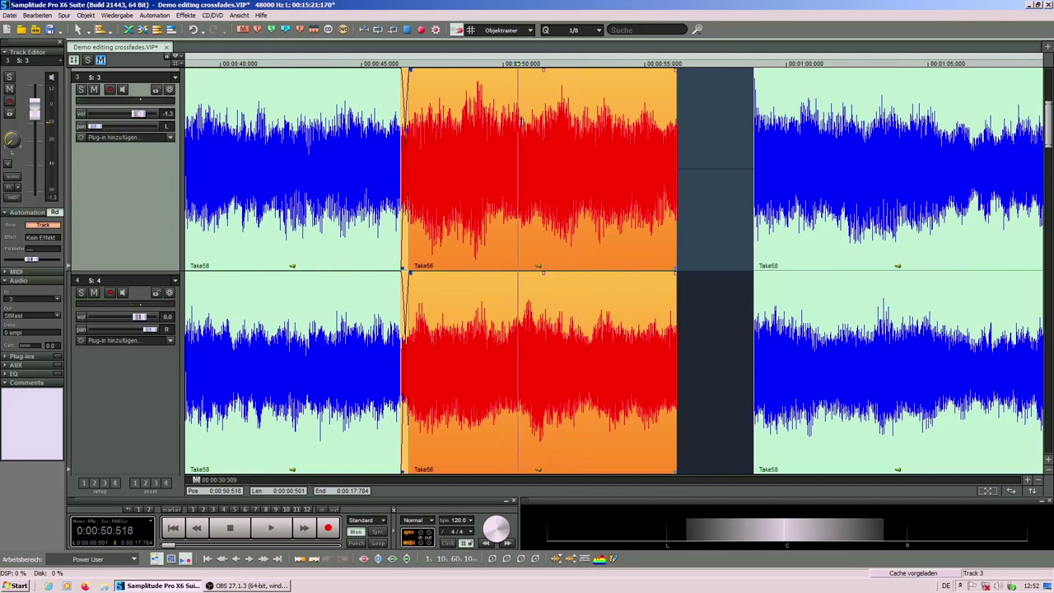
key("space")
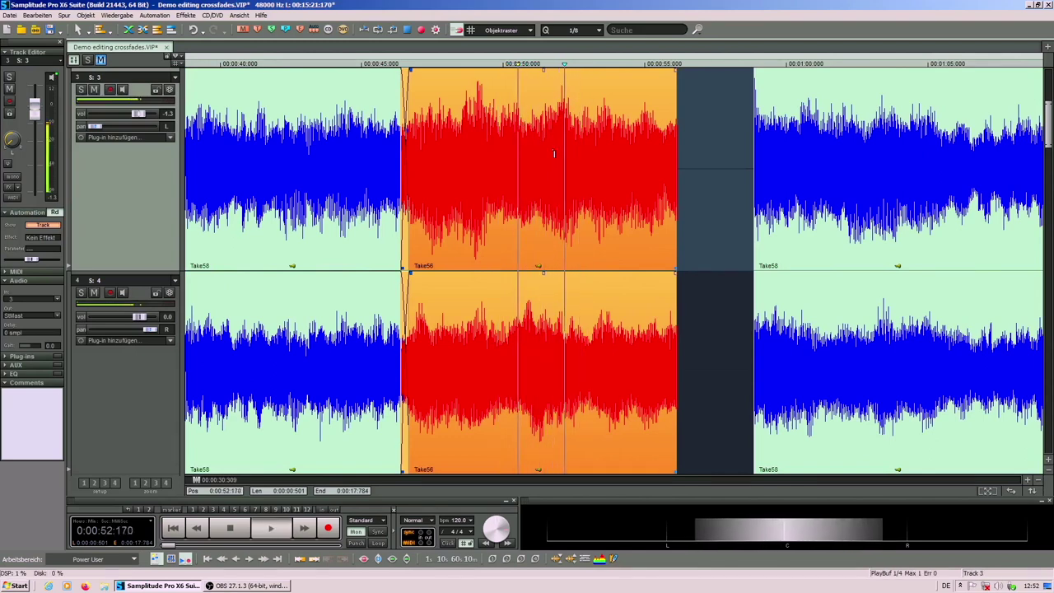
left_click(544, 136)
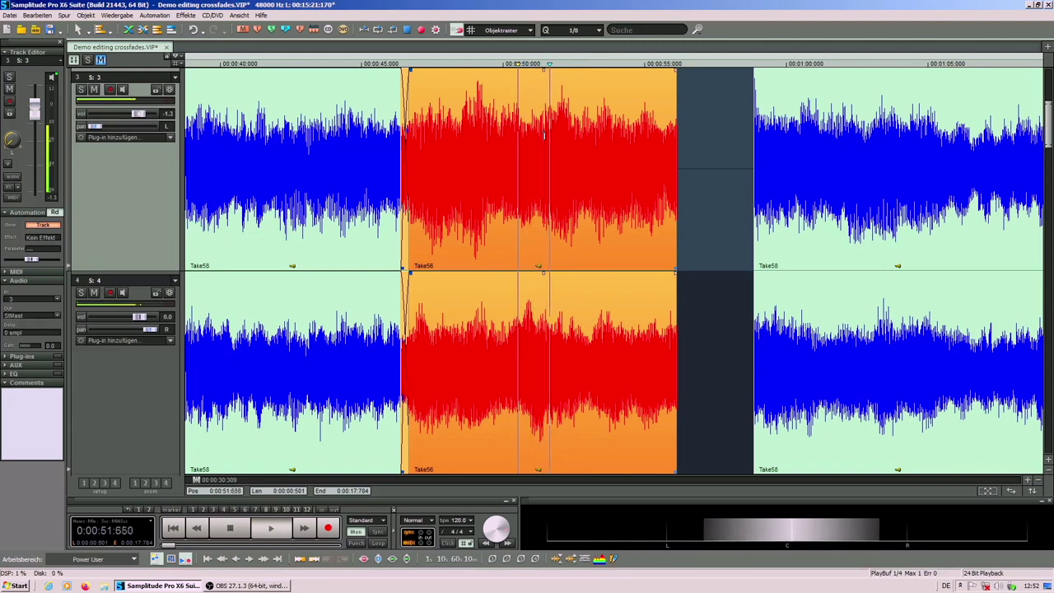
left_click(550, 126)
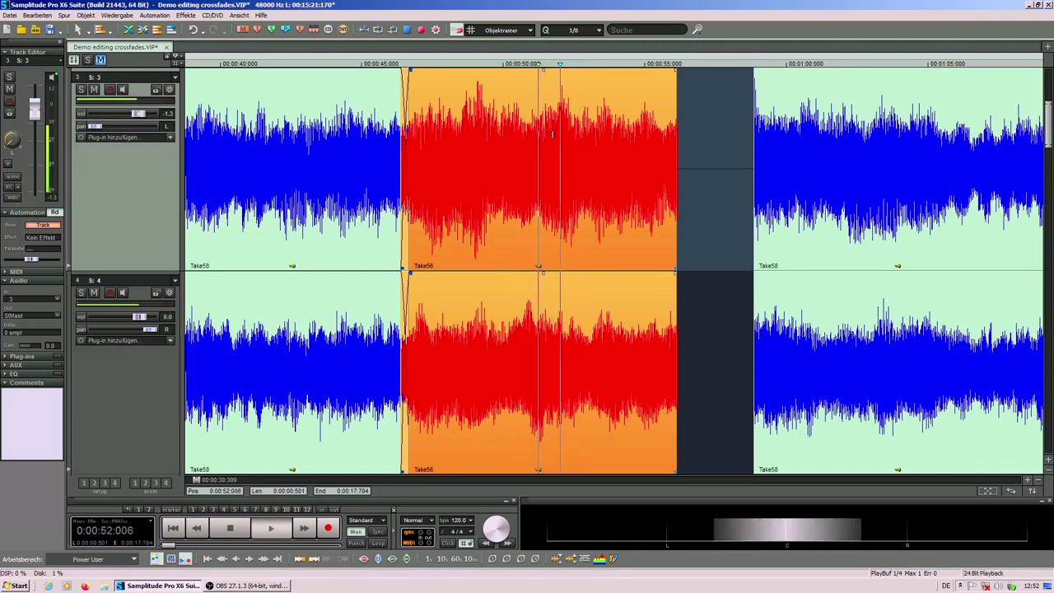
left_click(479, 138)
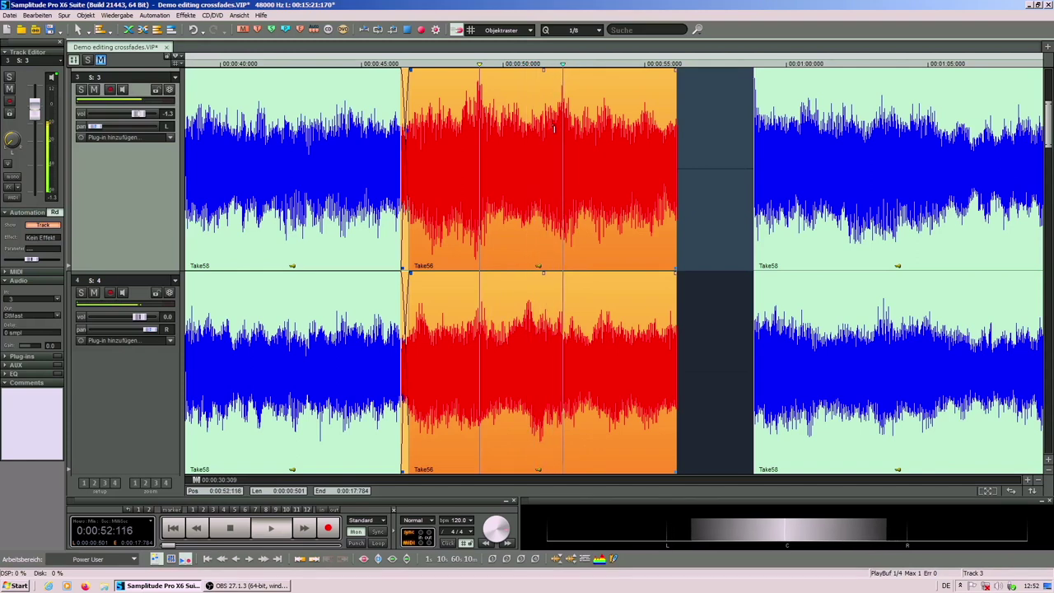
left_click(555, 128)
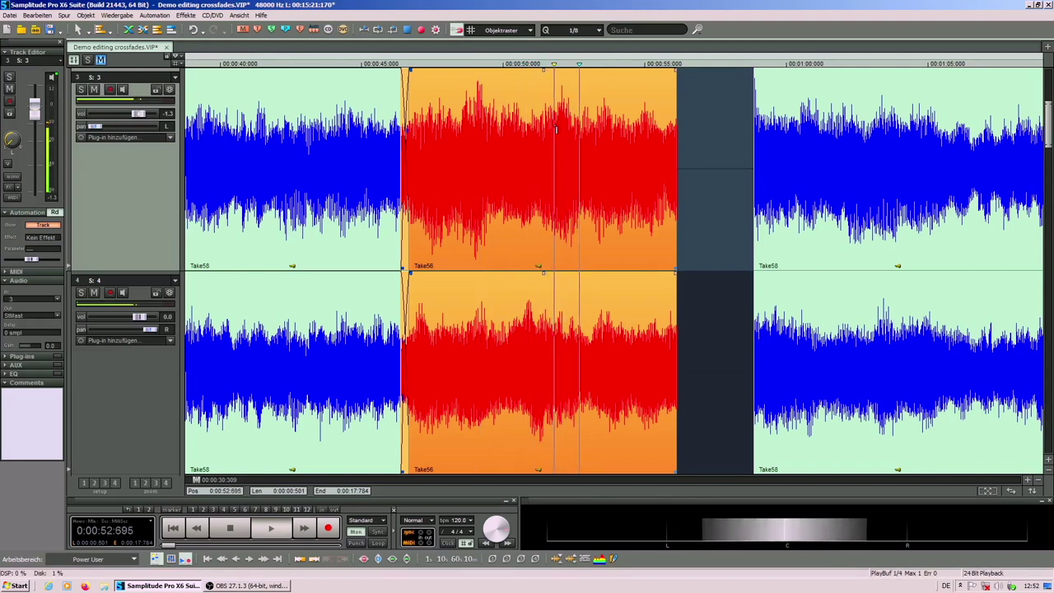
Split Take56 at 0:00:51:798 on both tracks and ripple-delete its remainder.
key("space")
key("t")
left_click(598, 202)
key("ctrl+Delete")
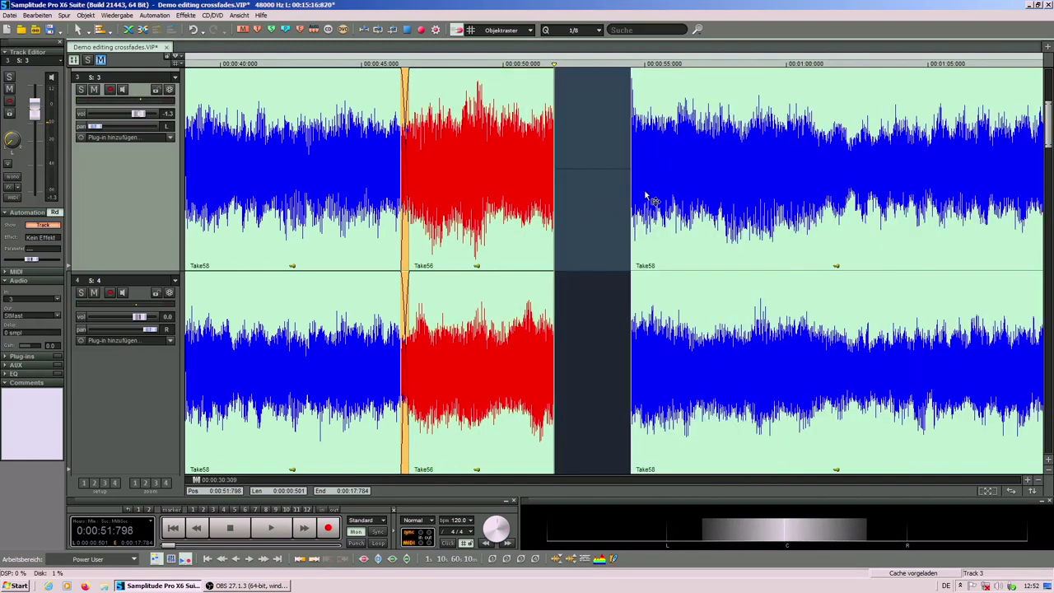
Cut off the following Take58 before 0:00:56:083 on both tracks and move the remainder against the end of Take56.
key("space")
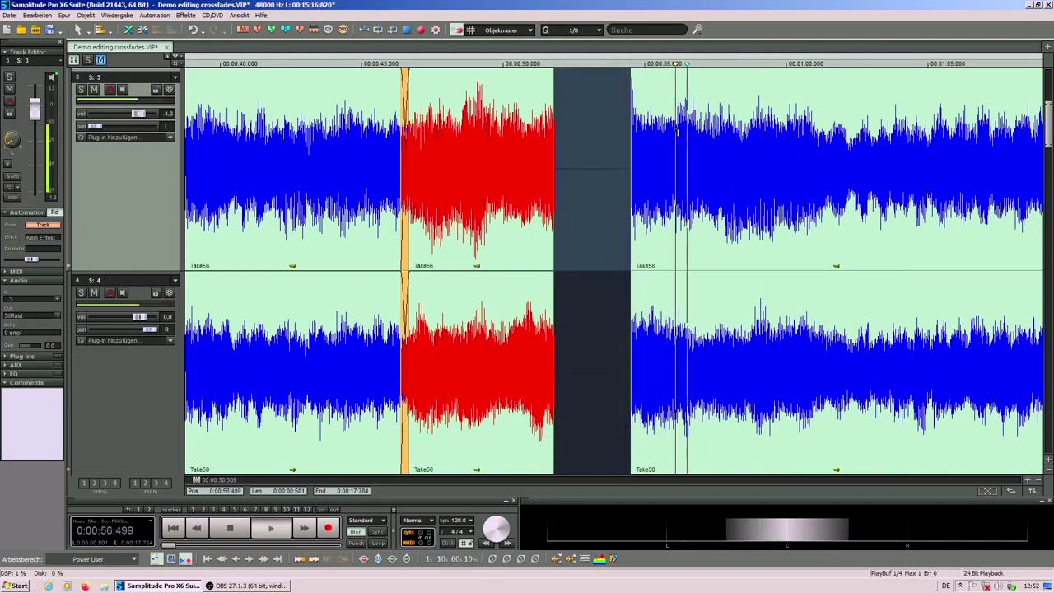
left_click(666, 201)
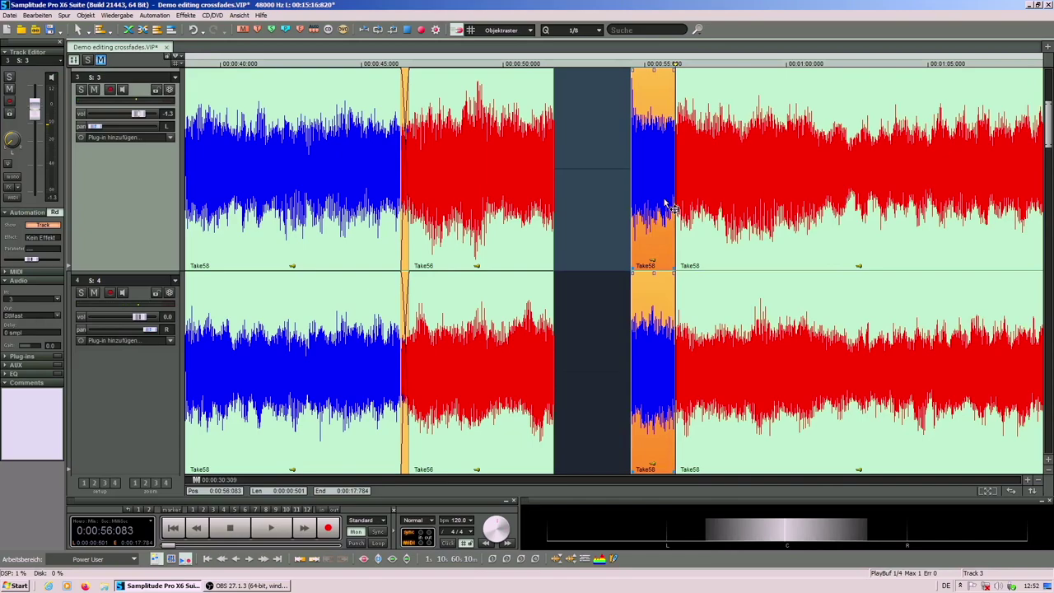
key("Delete")
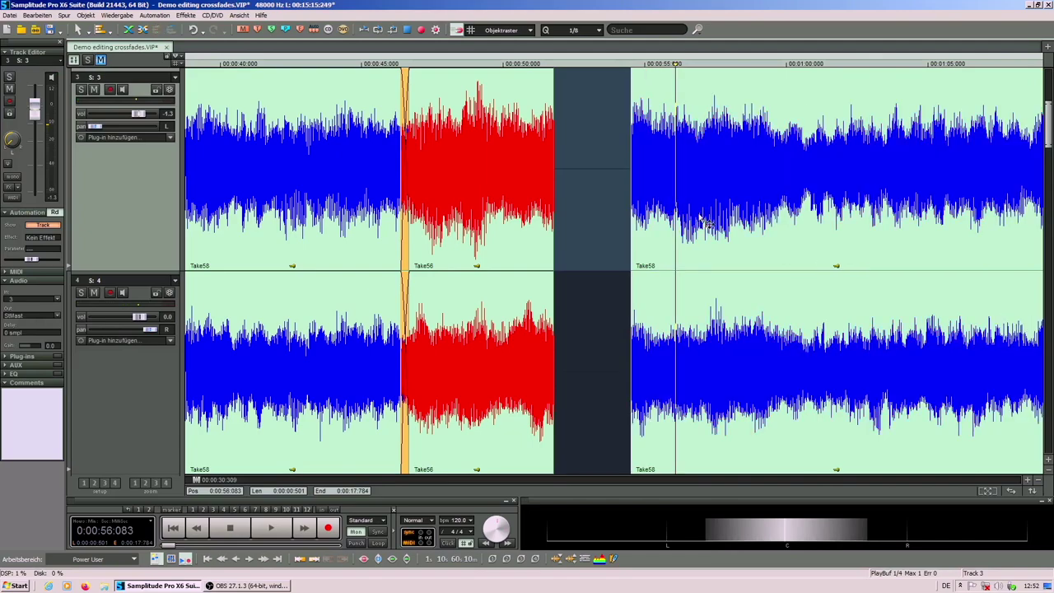
left_click_drag(700, 216, 627, 202)
Examine the butt join between Take56 and Take58 up close and audition it from 0:00:50:613.
key("space")
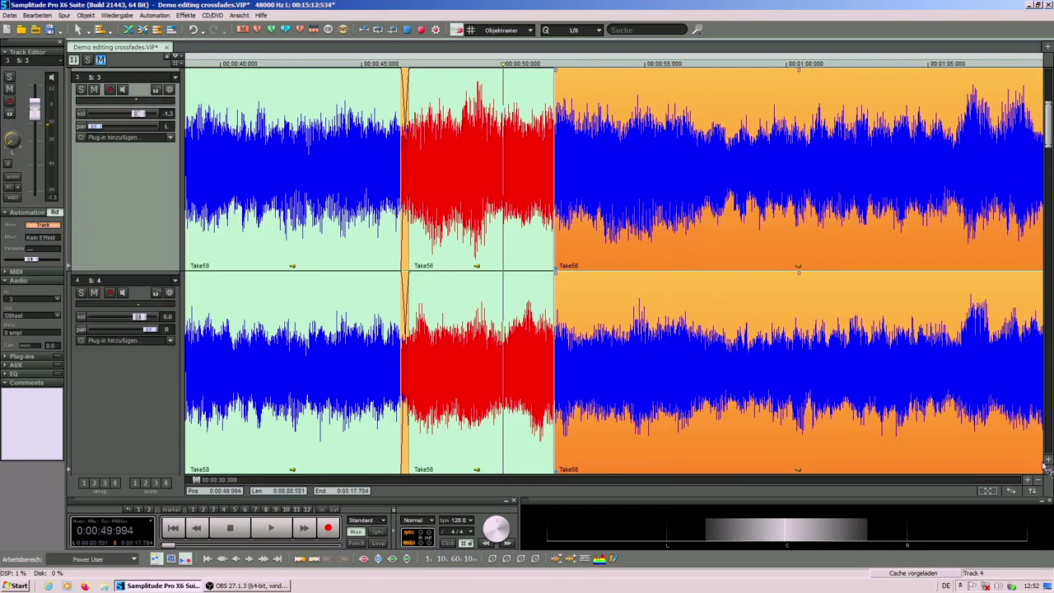
left_click(1029, 481)
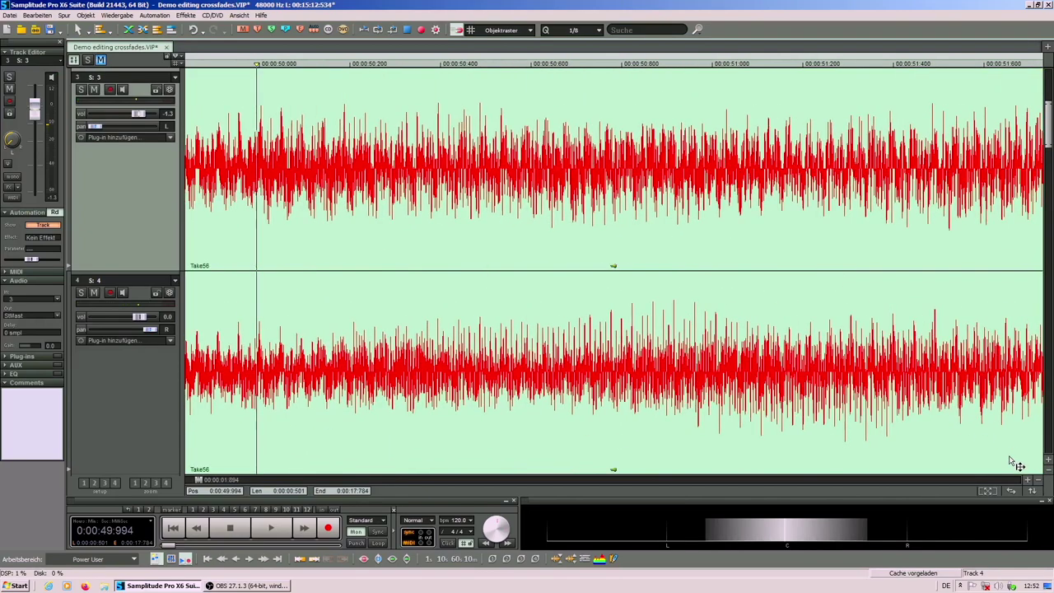
left_click(1040, 482)
left_click(1040, 482)
left_click(1040, 482)
left_click(644, 118)
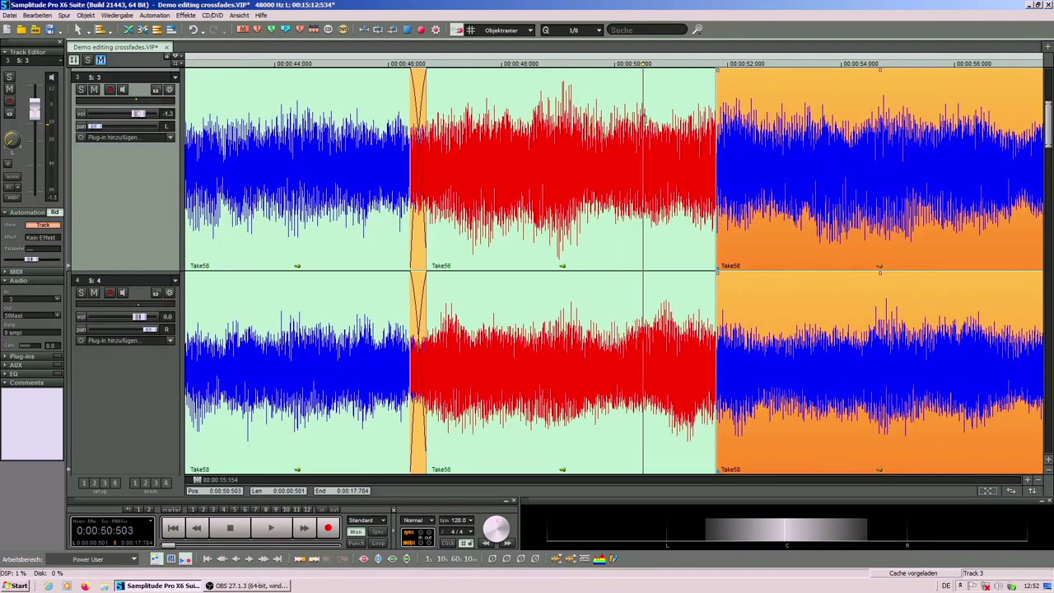
double_click(1029, 482)
scroll(778, 250, "right", 1)
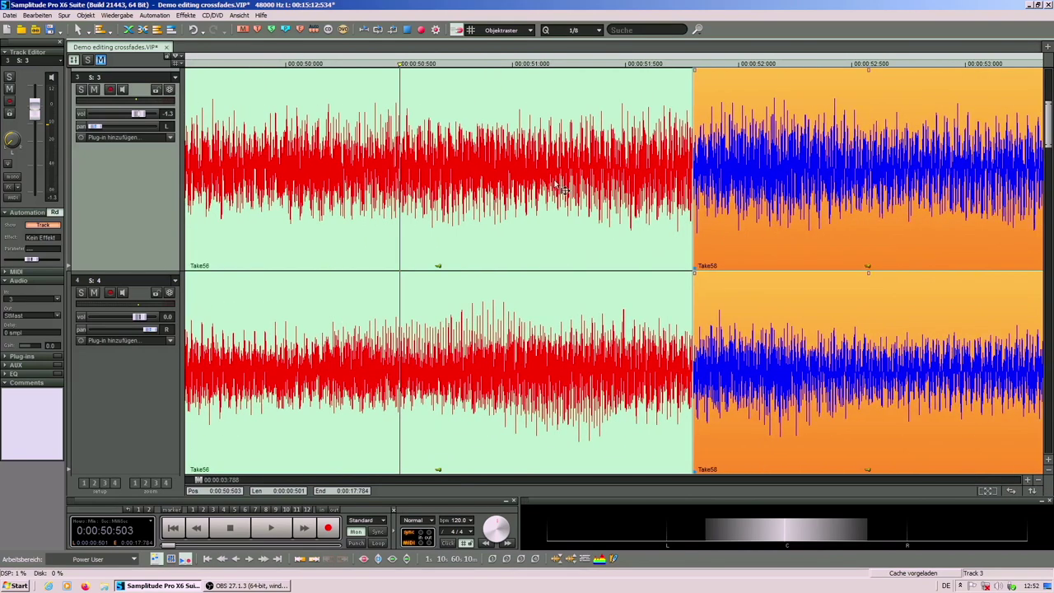
left_click(356, 115)
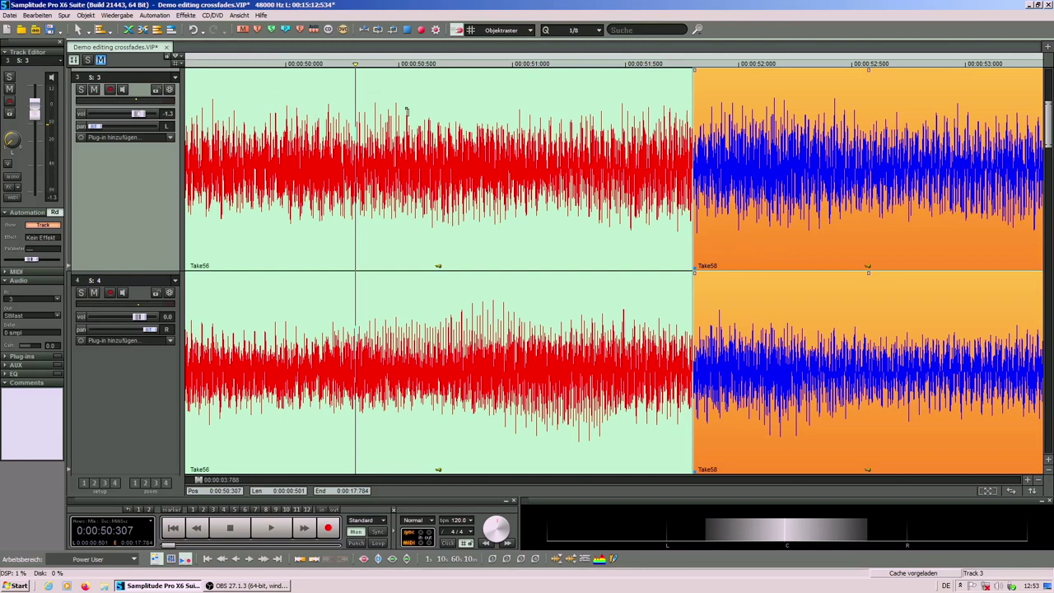
left_click(428, 122)
left_click(426, 123)
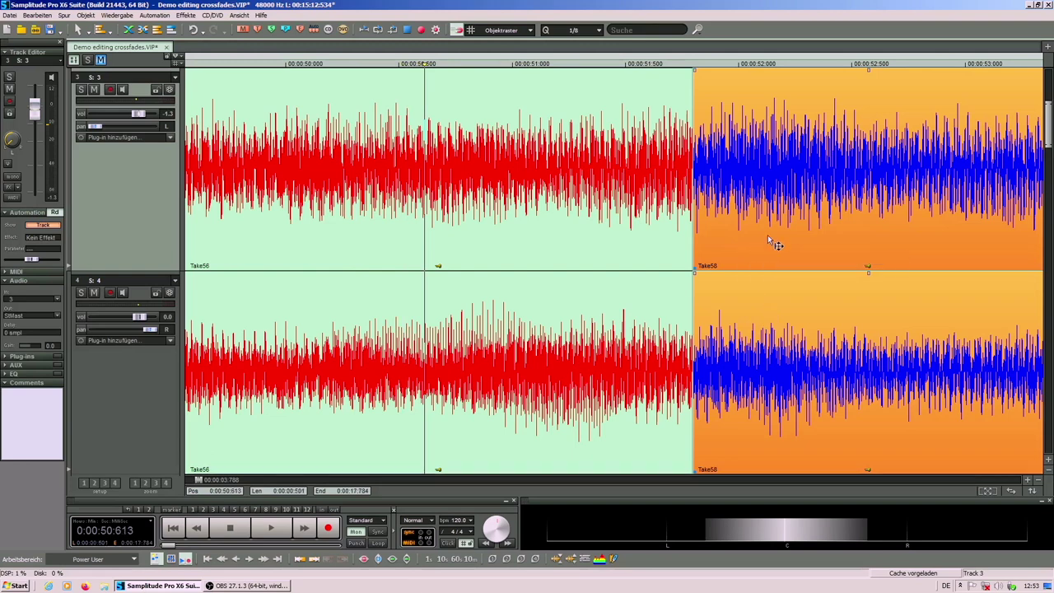
key("space")
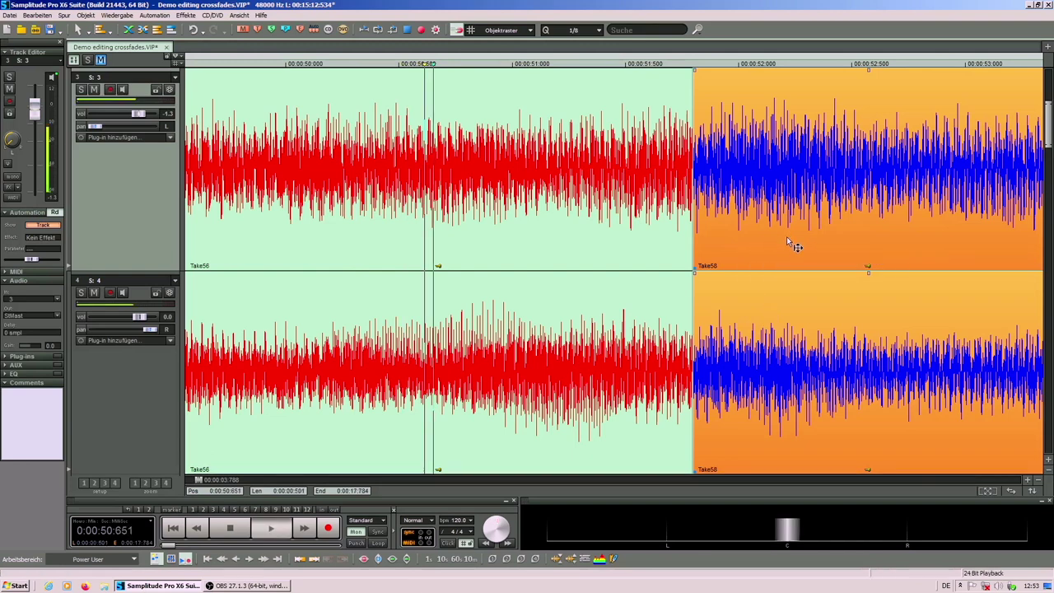
key("space")
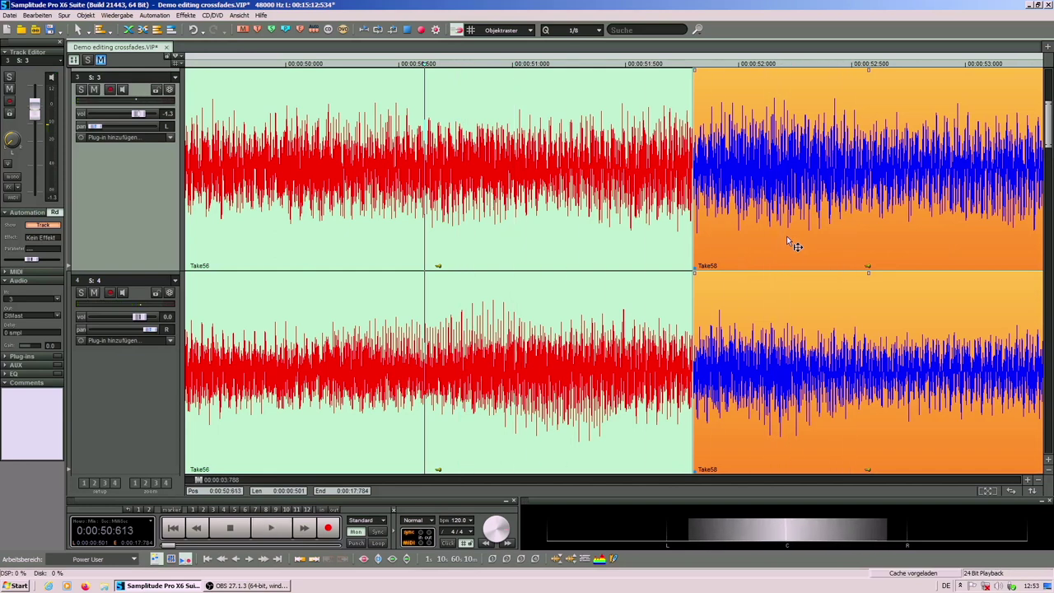
Move Take58 about 68 ms later, extend its start back to 0:00:51:798 on both tracks, and replay the join.
left_click_drag(787, 235, 795, 241)
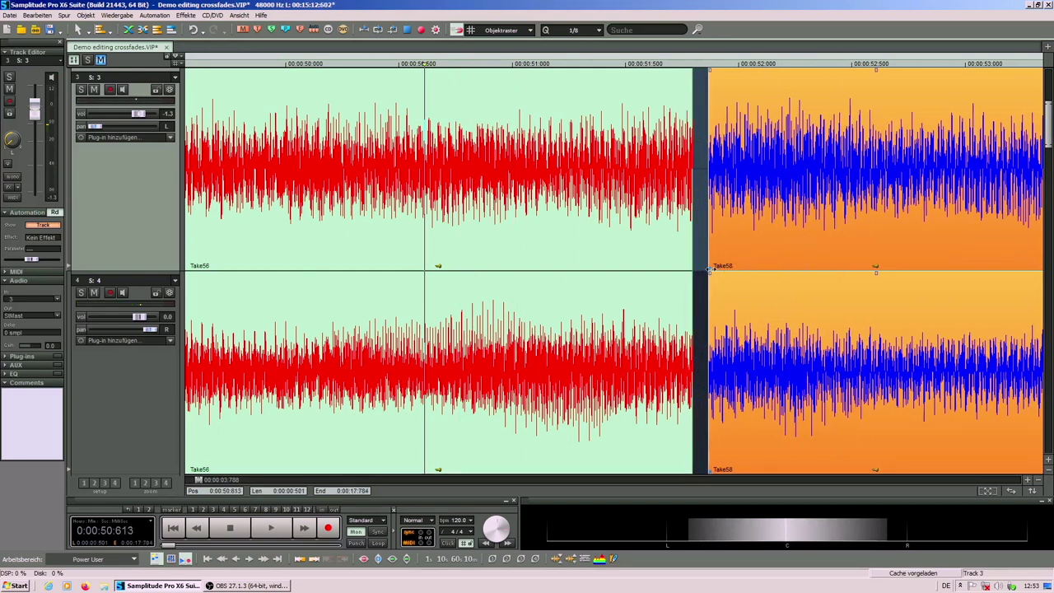
left_click_drag(711, 269, 694, 267)
key("space")
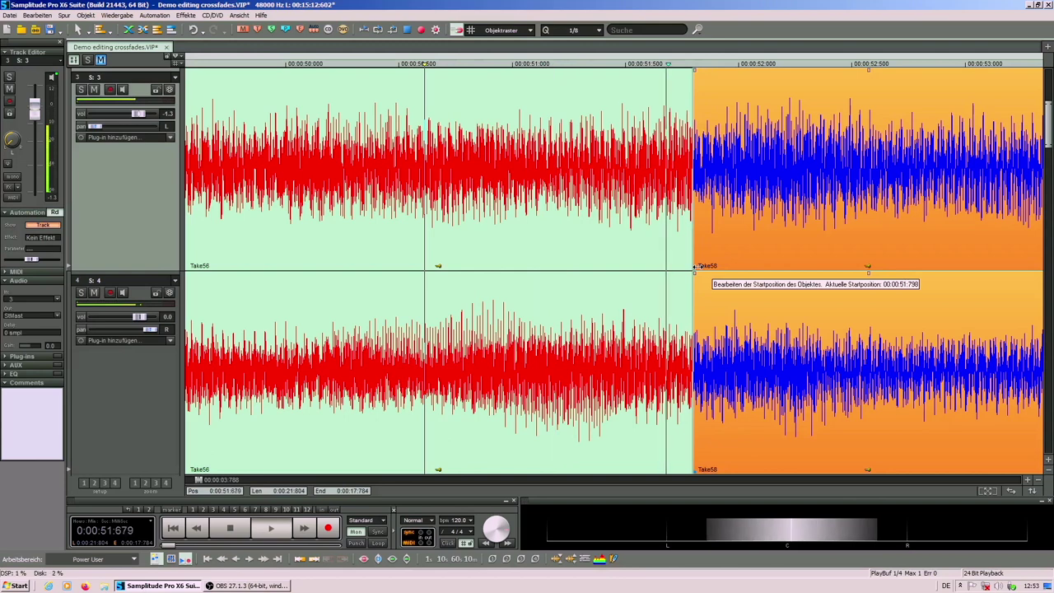
key("space")
key("space")
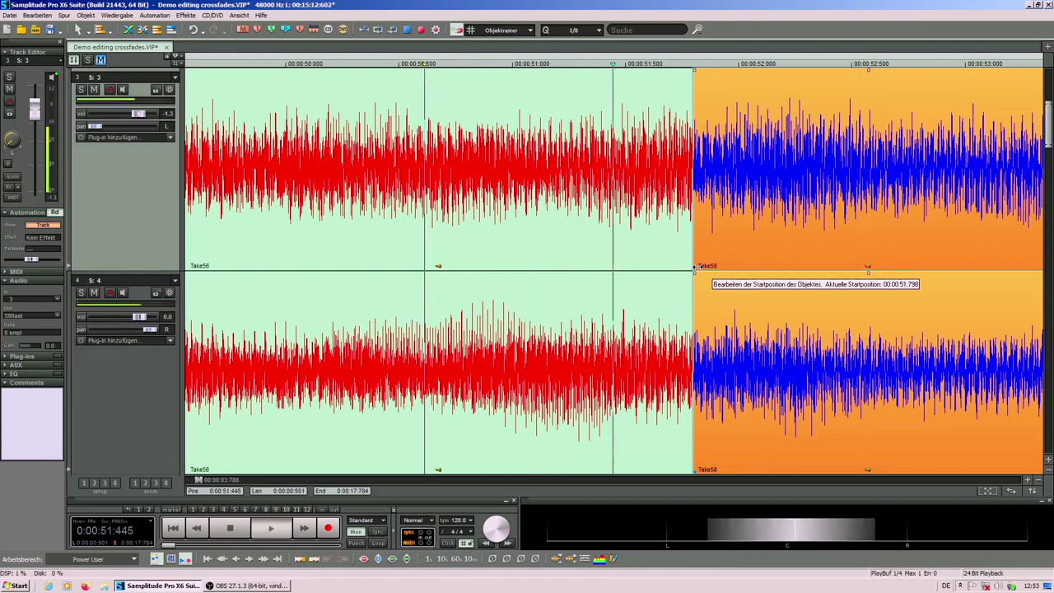
key("space")
Move Take58 about 34 ms later still, close the gap by extending its start to Take56, and audition the join.
left_click_drag(744, 230, 749, 230)
left_click_drag(701, 269, 695, 269)
key("space")
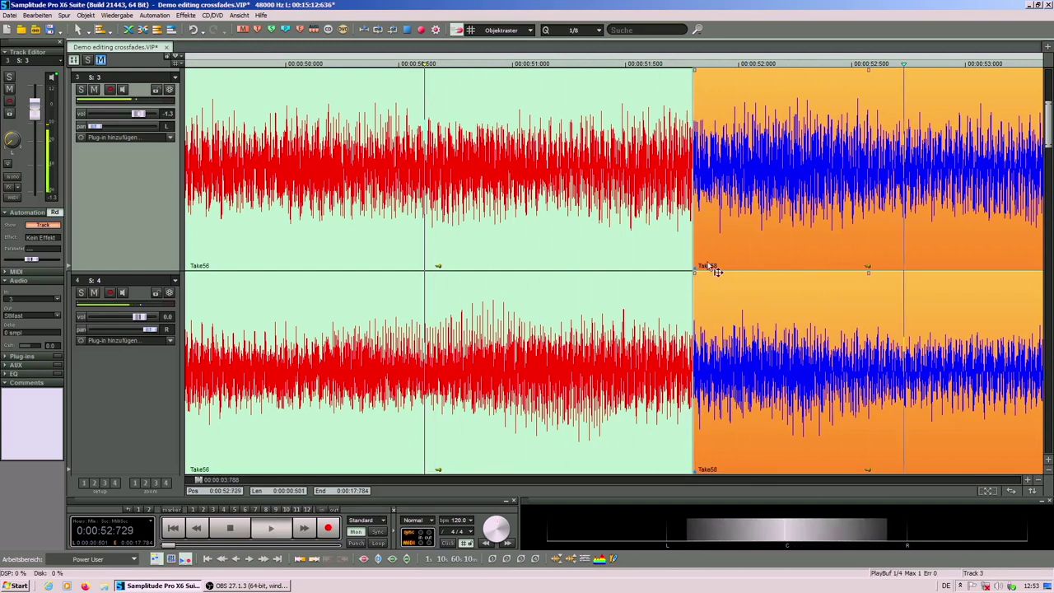
key("space")
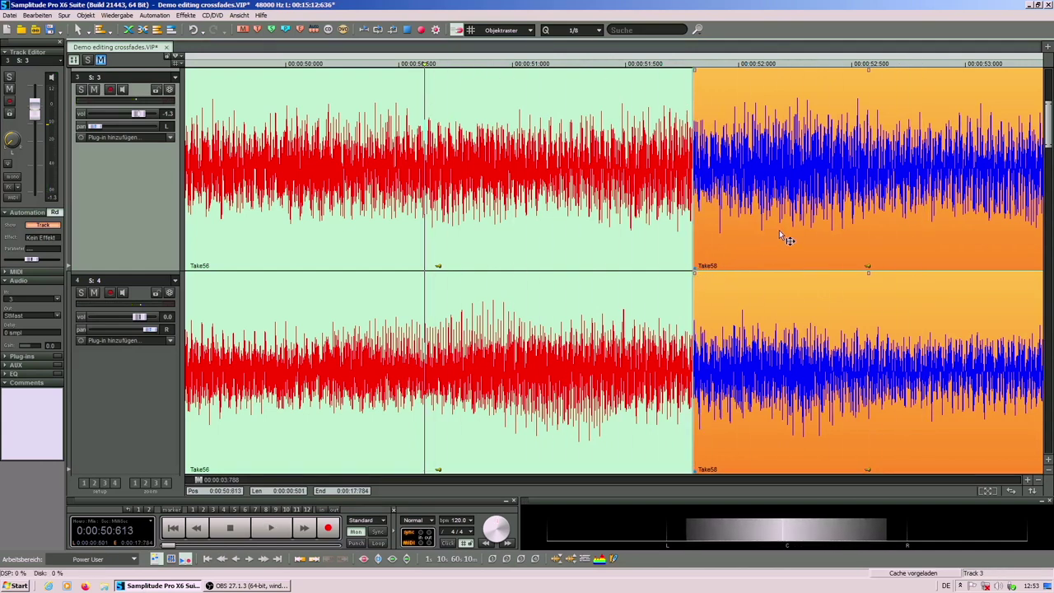
Apply the global 1,000 ms crossfade to the Take56–Take58 join and shift it earlier to start at about 0:00:51:200.
left_click(130, 30)
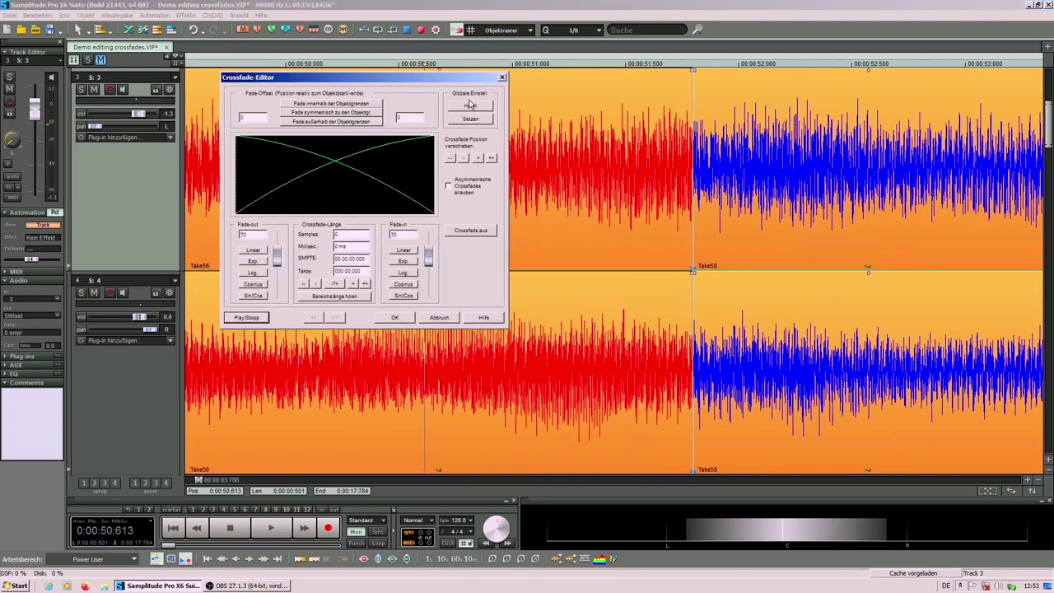
left_click(470, 105)
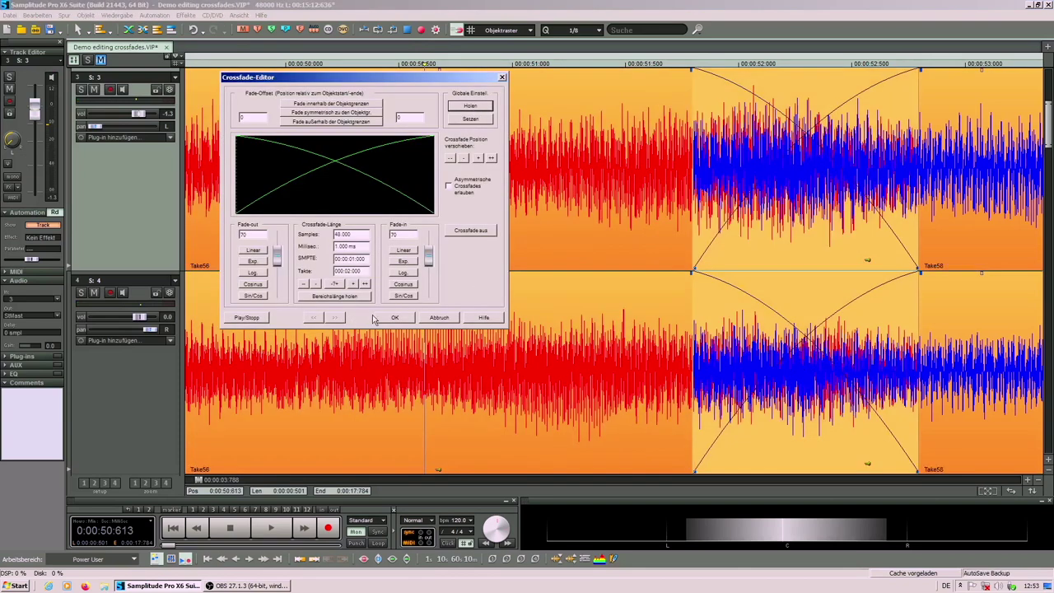
left_click(394, 318)
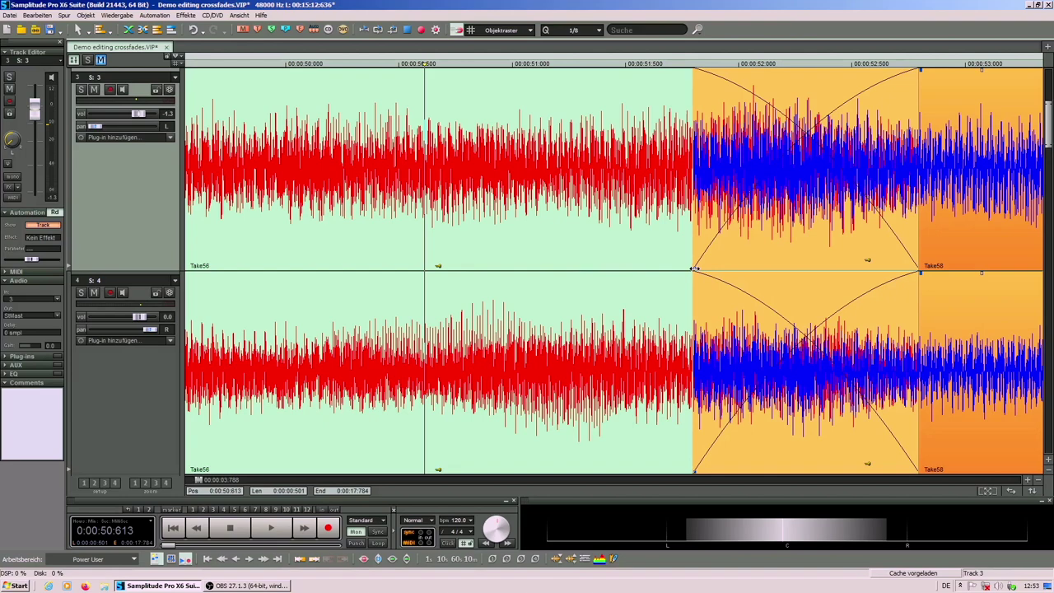
left_click_drag(694, 268, 561, 268)
Nudge Take58 about 2 ms later on both tracks to align the overlapping waveforms around 0:00:51:459.
left_click(617, 142)
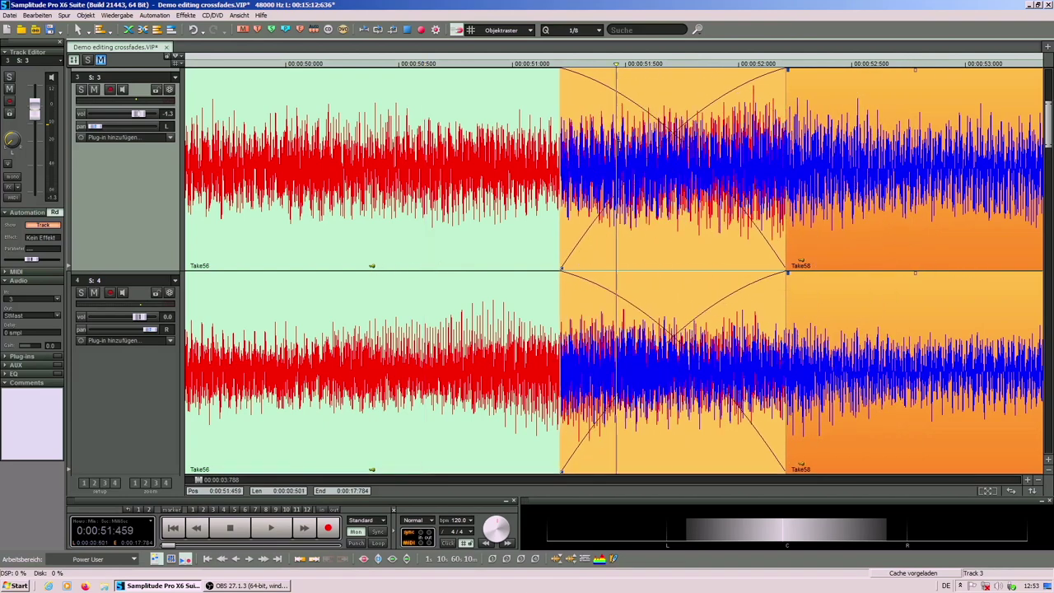
left_click(1028, 481)
left_click(1028, 481)
left_click(1028, 482)
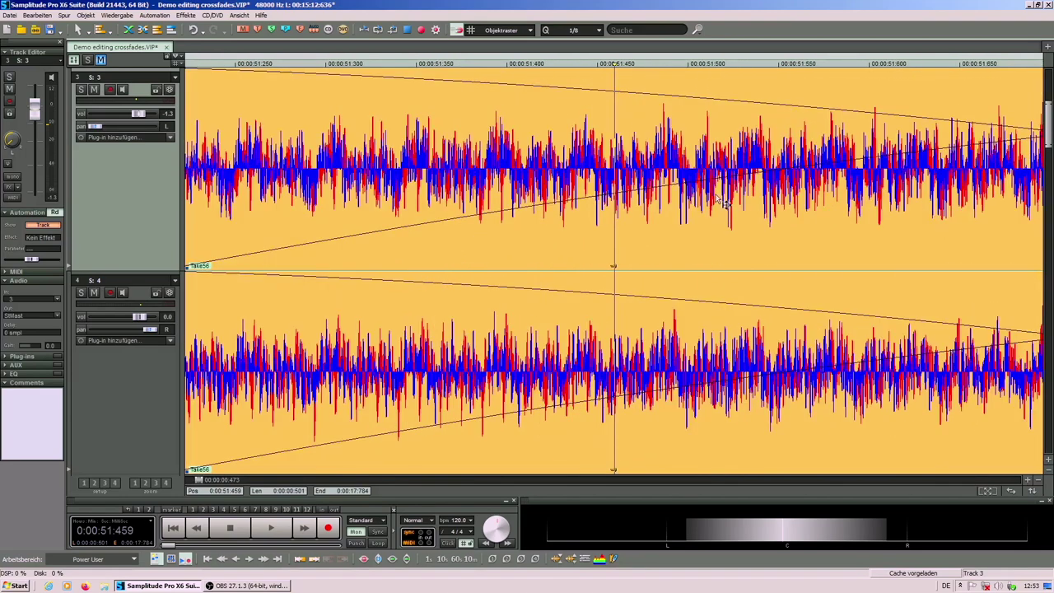
left_click_drag(734, 229, 738, 230)
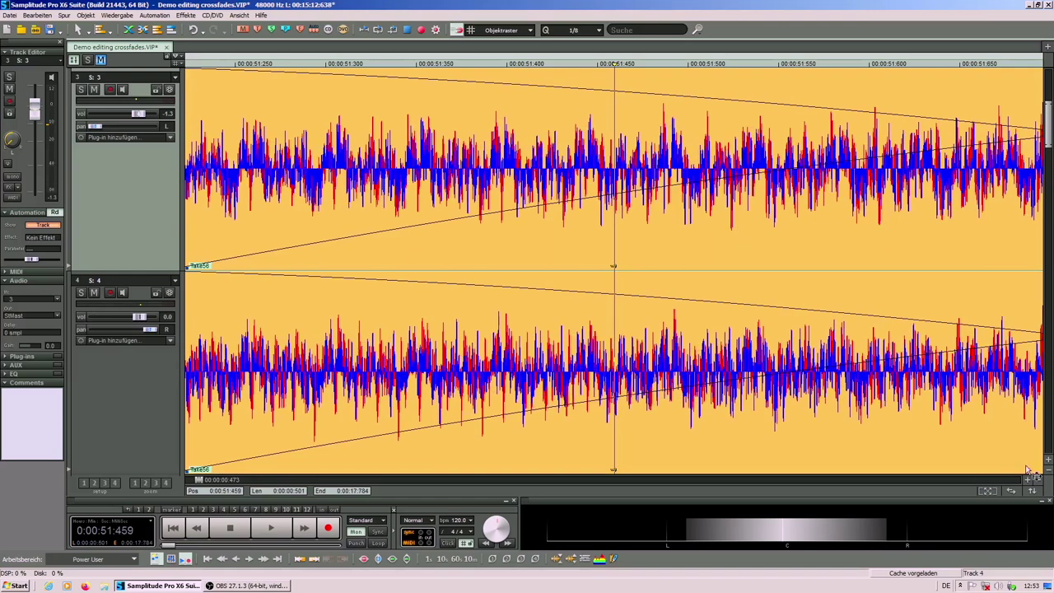
Audition the Take56–Take58 crossfade from several points before and within the overlap.
left_click(1034, 490)
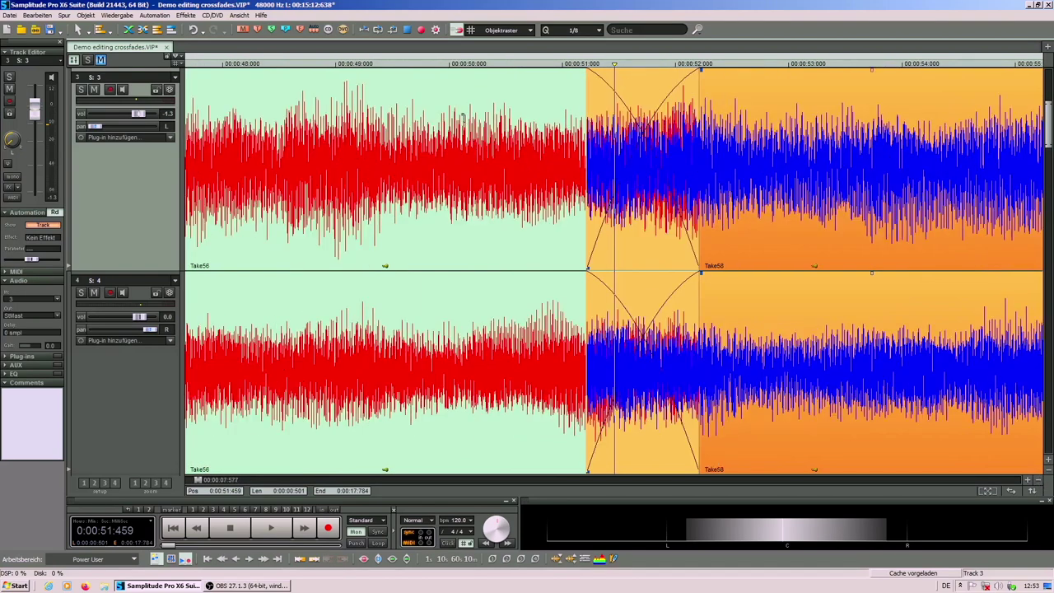
key("space")
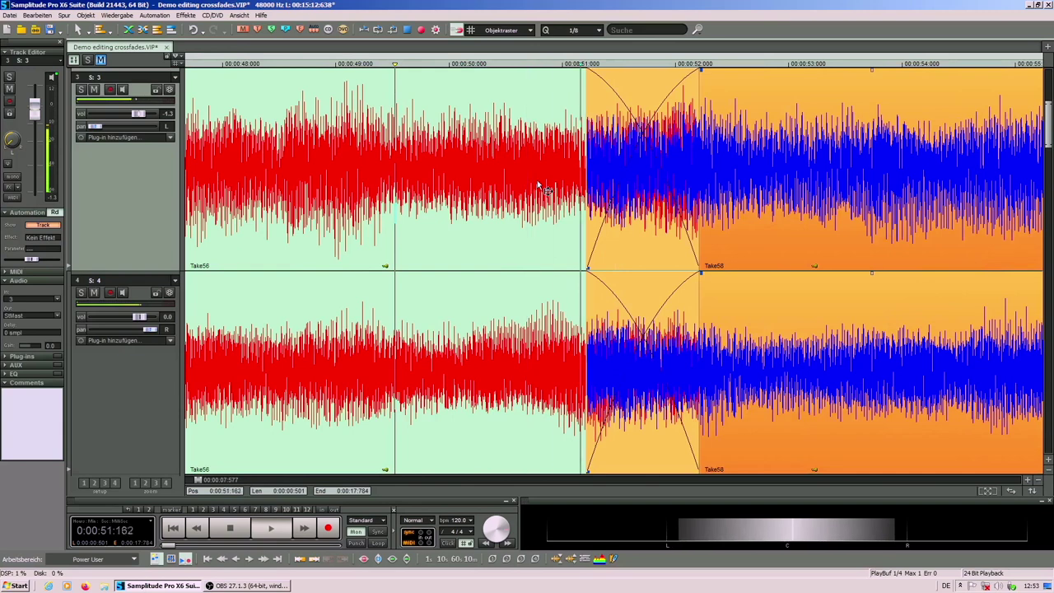
key("space")
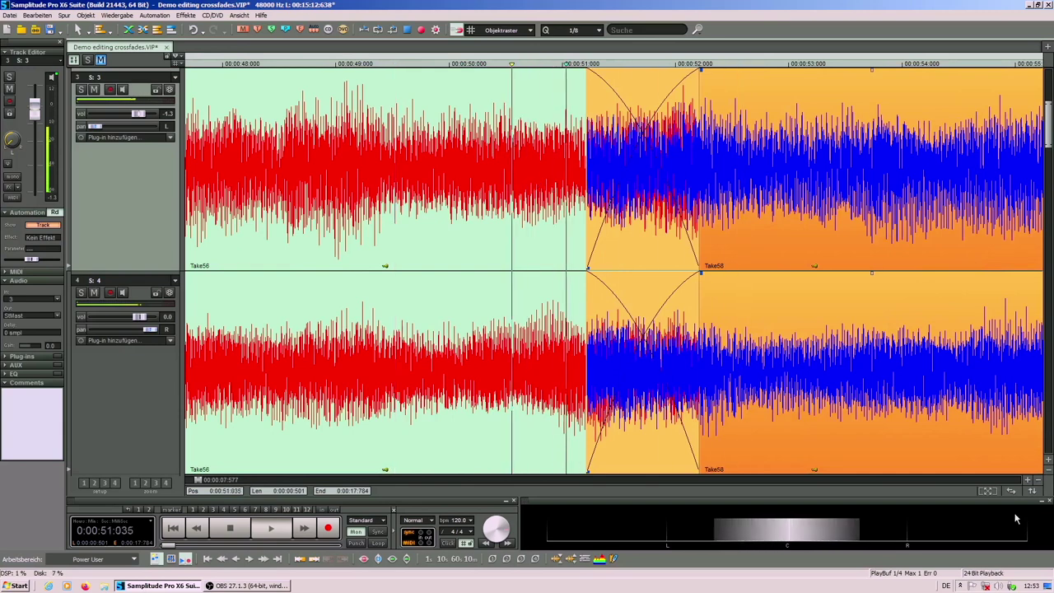
left_click(1028, 481)
key("space")
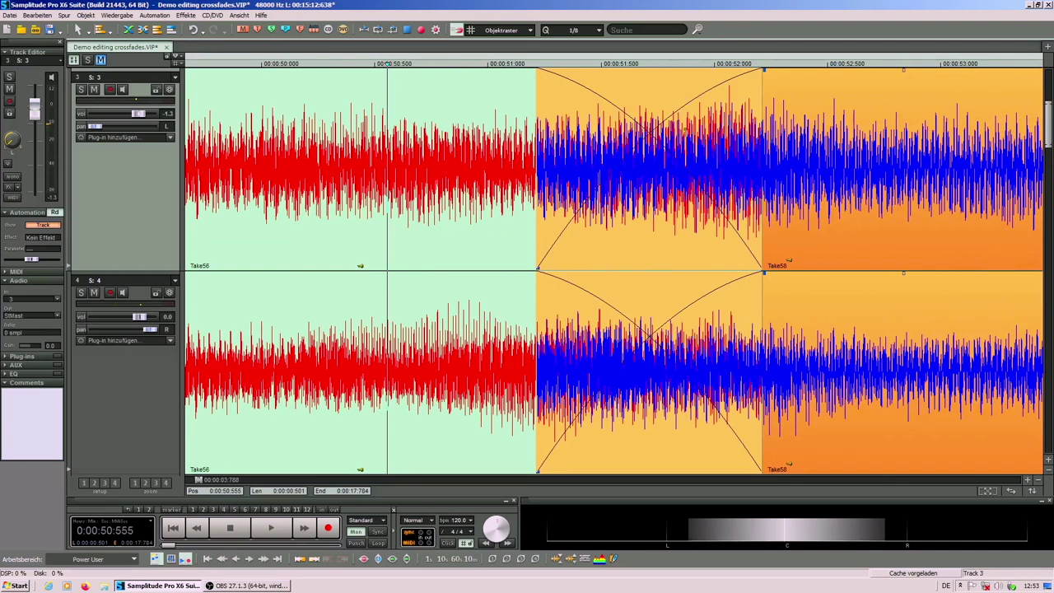
left_click(438, 94)
key("space")
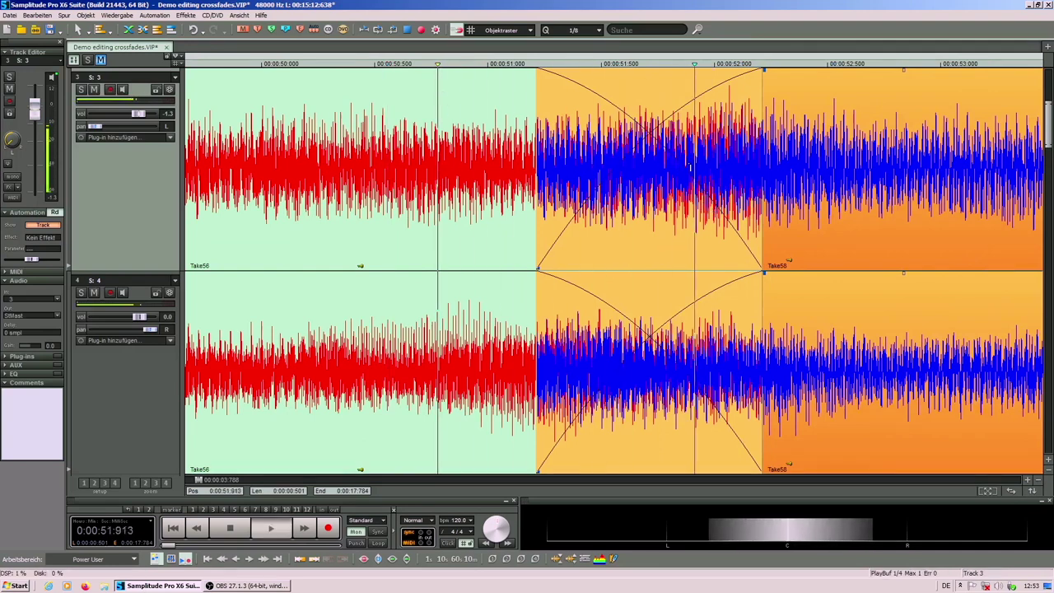
left_click(686, 138)
left_click(685, 138)
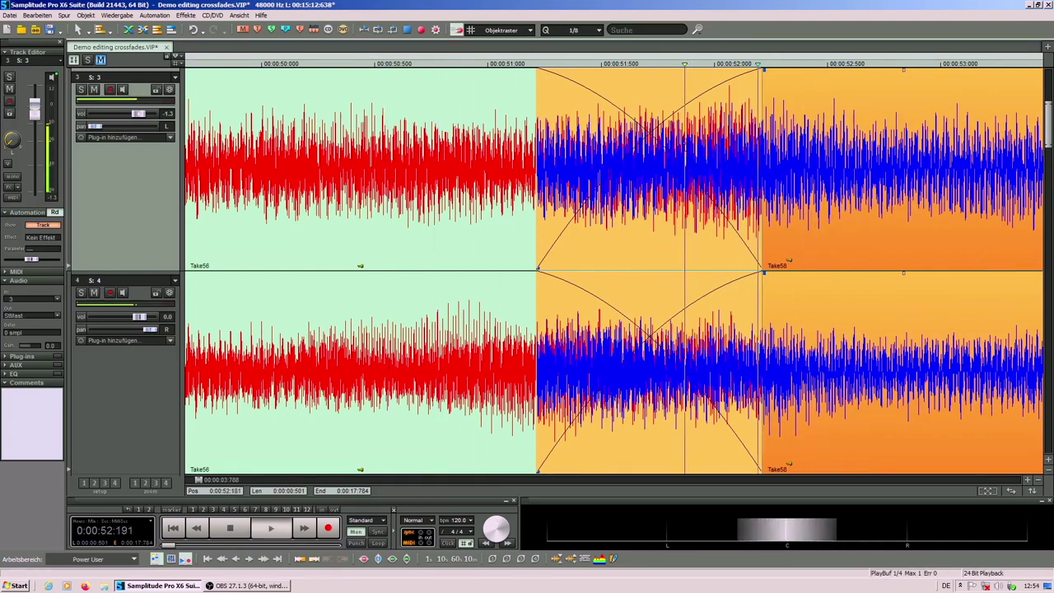
key("space")
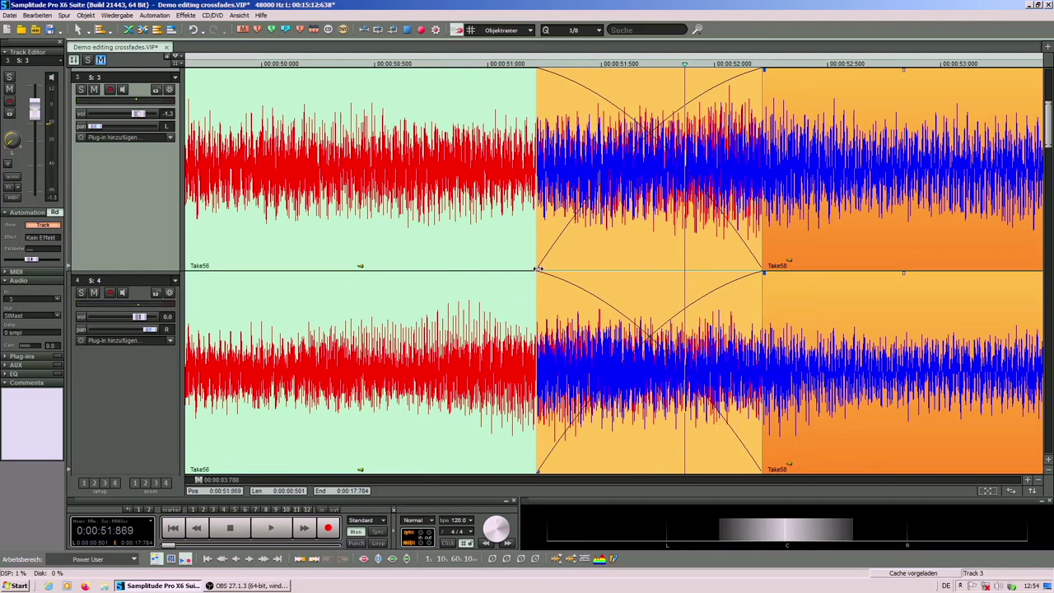
Shift the Take56–Take58 crossfade earlier to start at about 0:00:50:758 on both tracks, and audition from before the join through to the ending.
left_click_drag(538, 268, 433, 269)
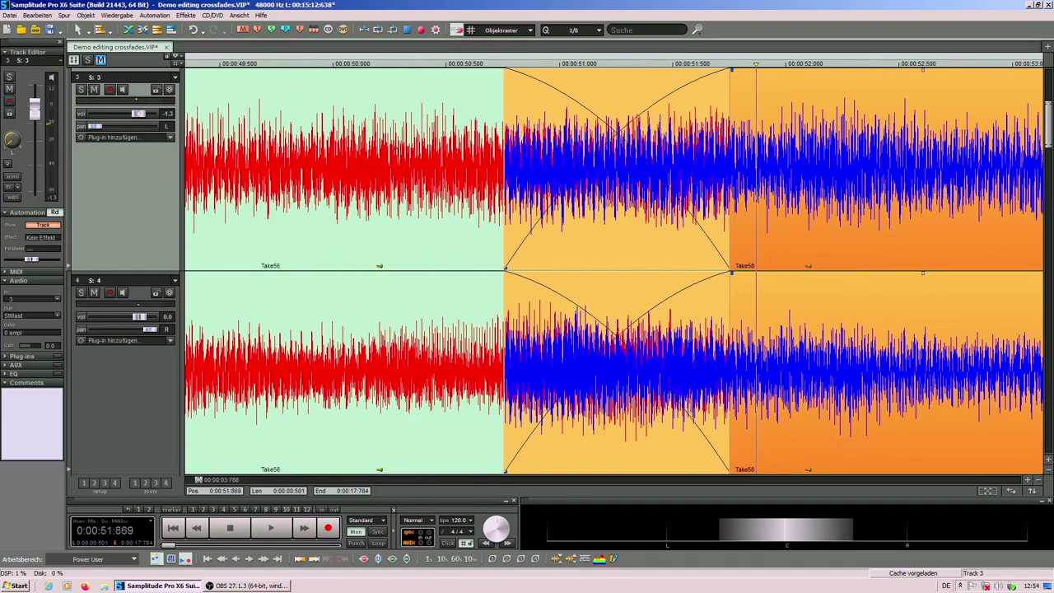
key("space")
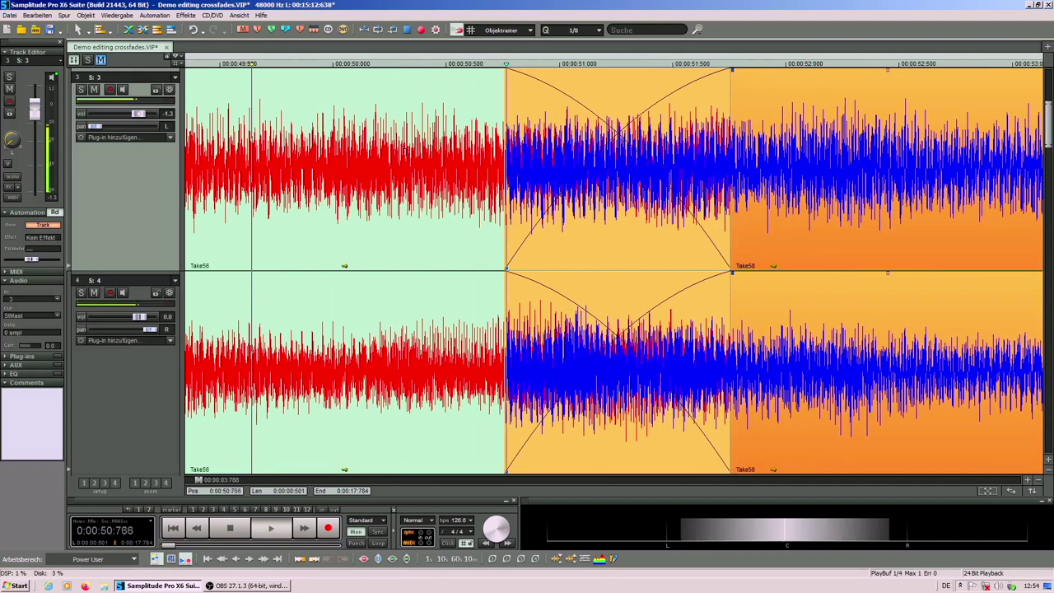
left_click(372, 136)
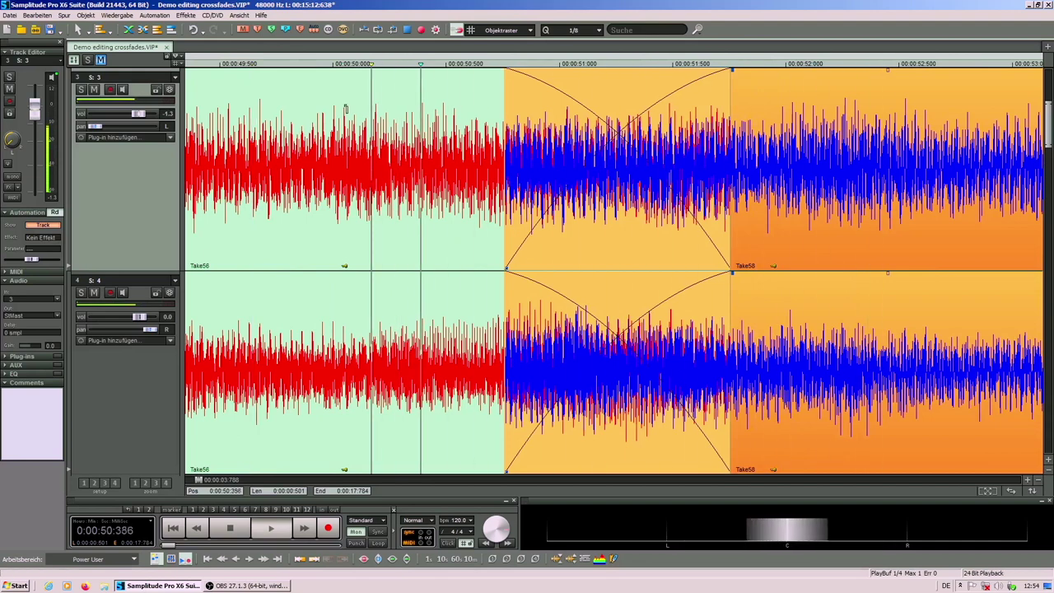
left_click(254, 99)
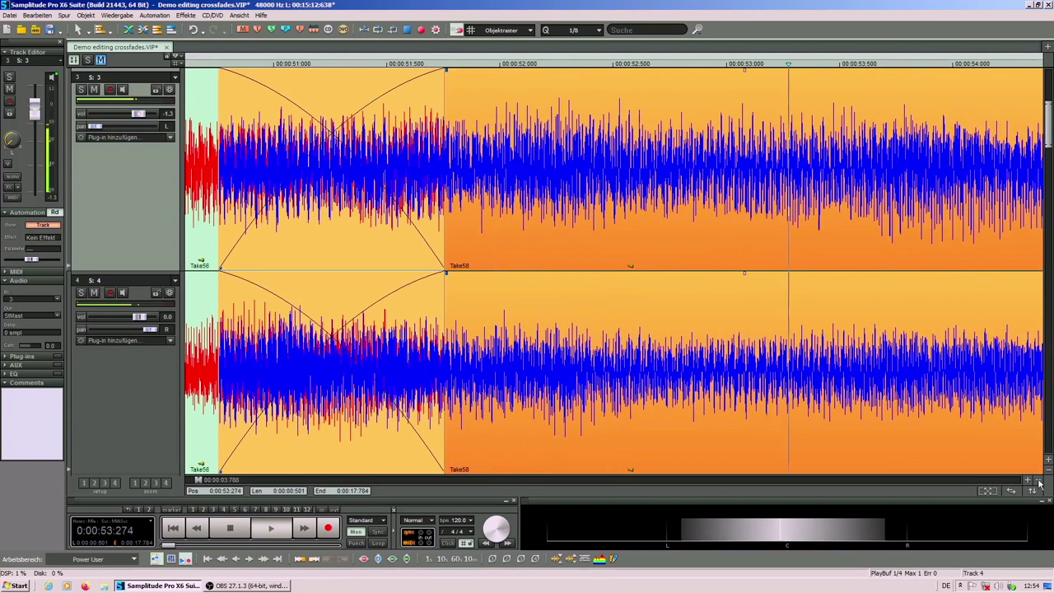
left_click(1040, 483)
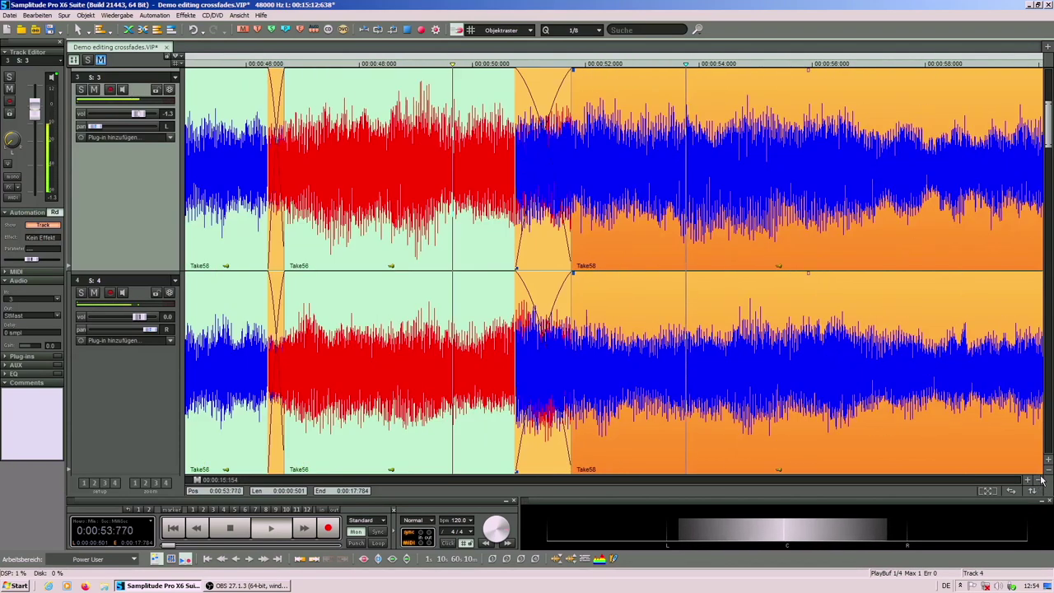
left_click(1028, 481)
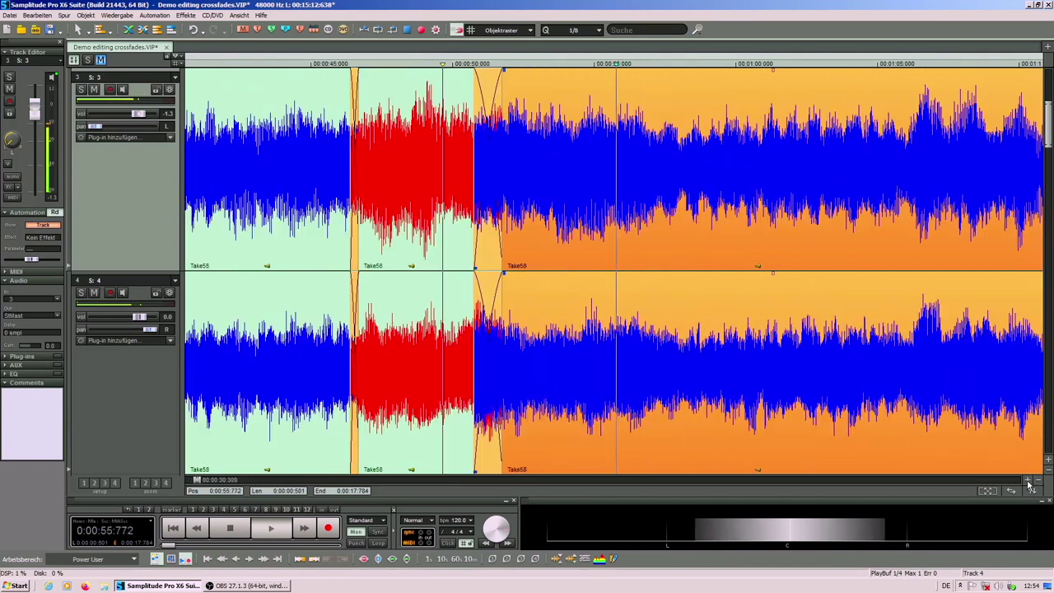
scroll(875, 280, "right", 3)
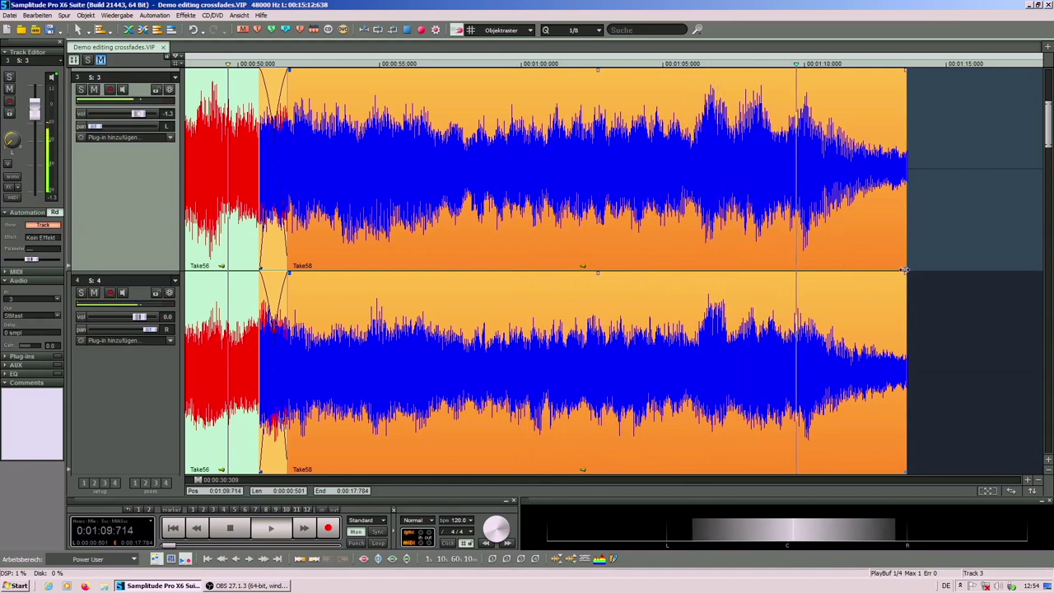
key("space")
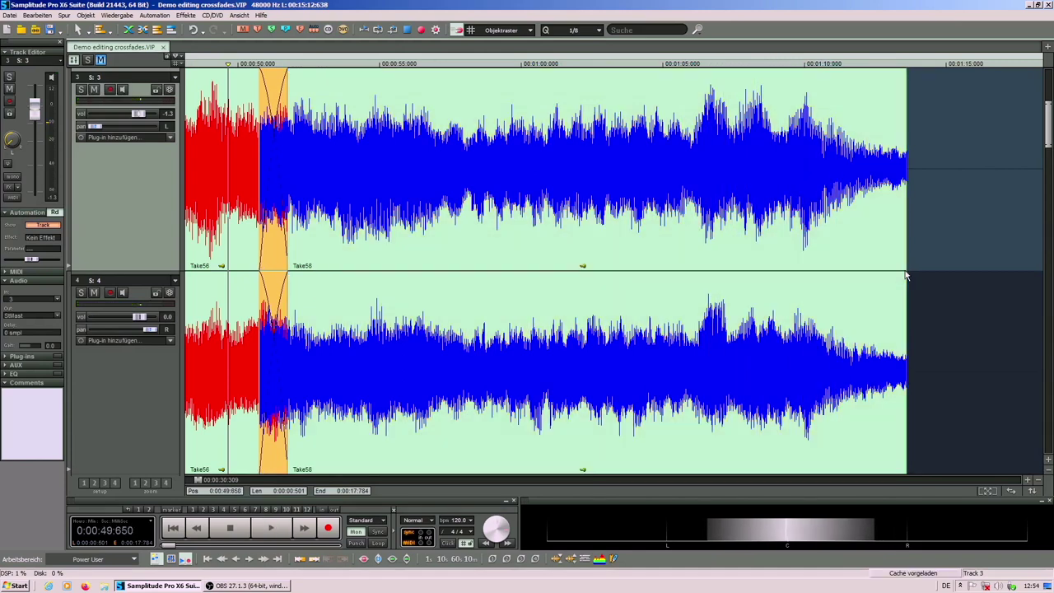
Extend Take58's end to about 0:01:15:015 on both tracks and give it a 5,000 ms fade-out.
left_click_drag(906, 275, 945, 275)
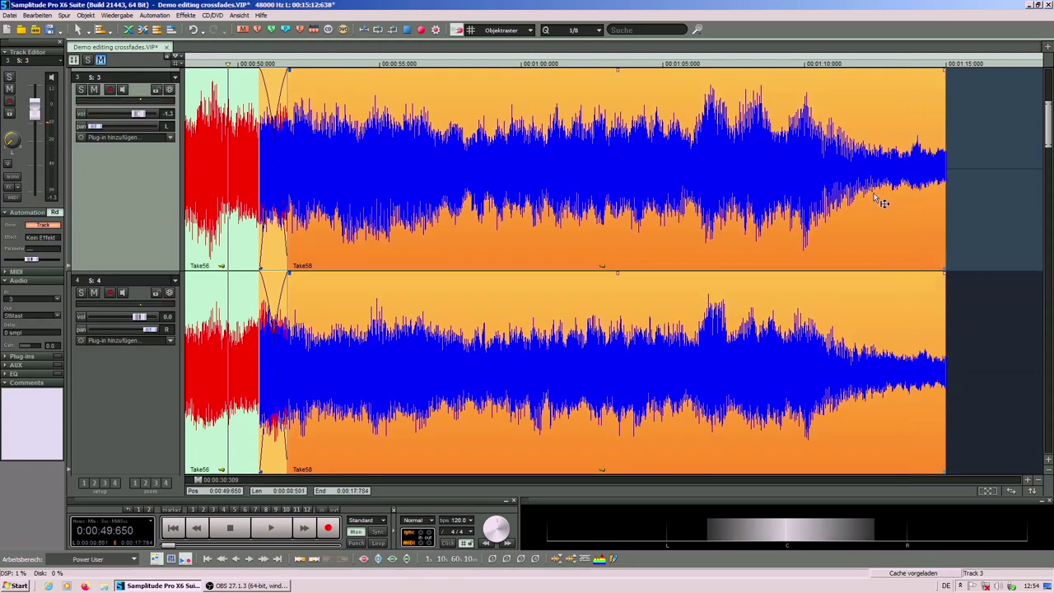
left_click(785, 100)
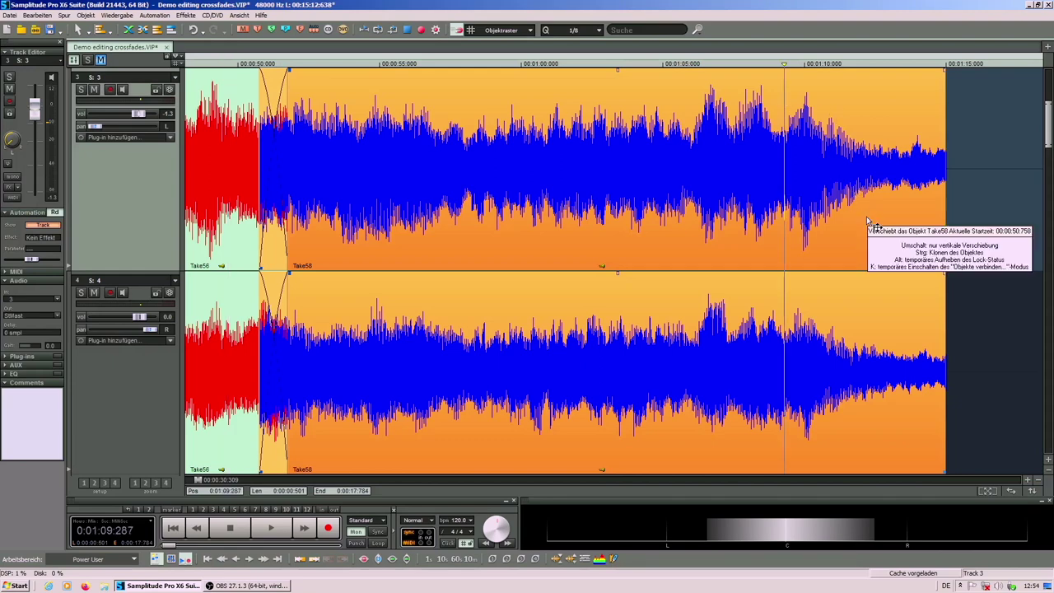
double_click(871, 224)
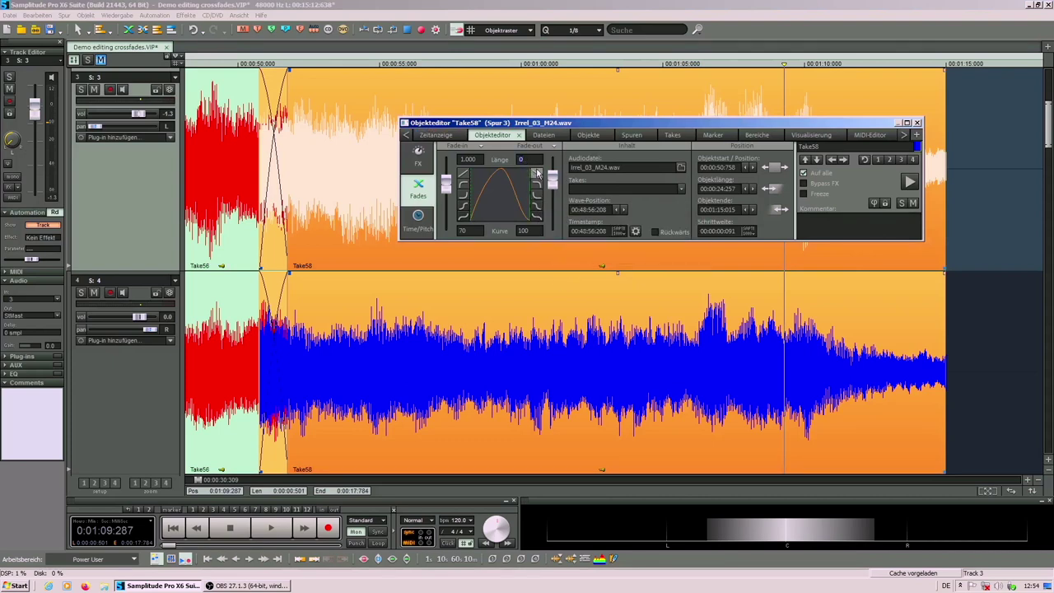
left_click(537, 175)
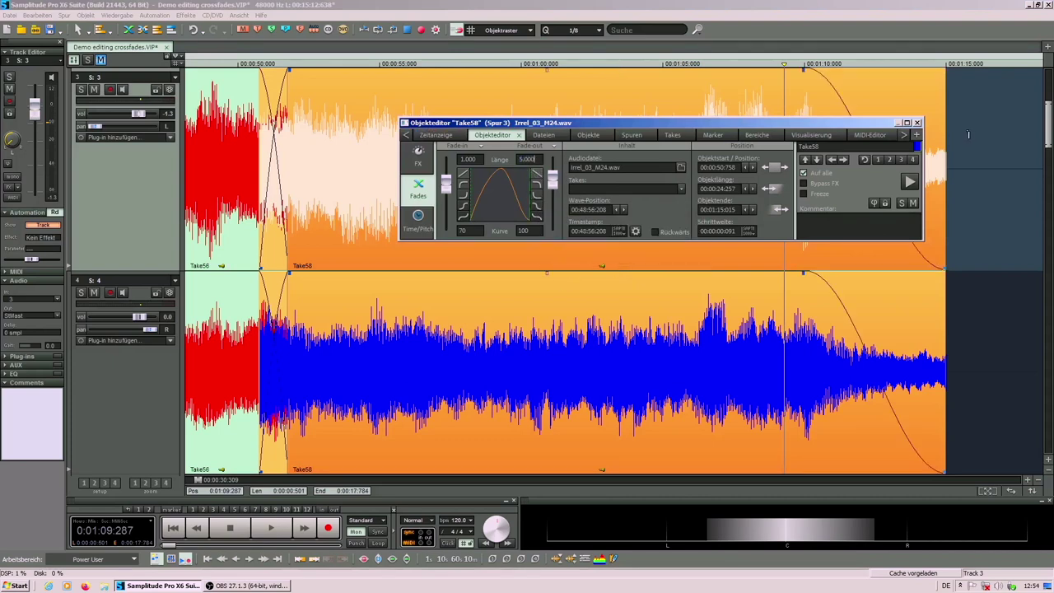
left_click(918, 123)
key("space")
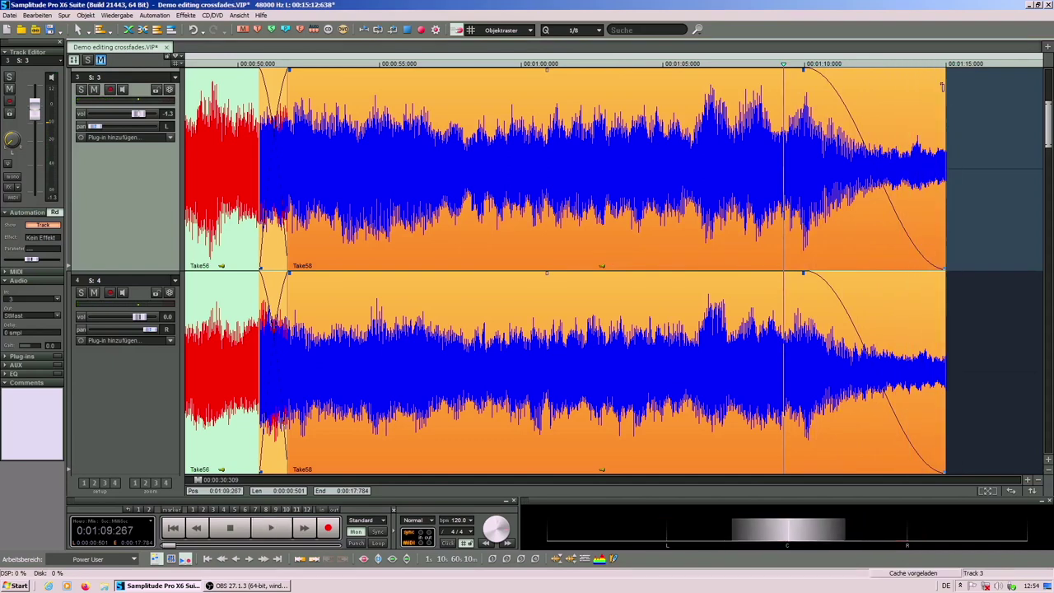
Bring the complete edited passage into view and save the project.
left_click(365, 560)
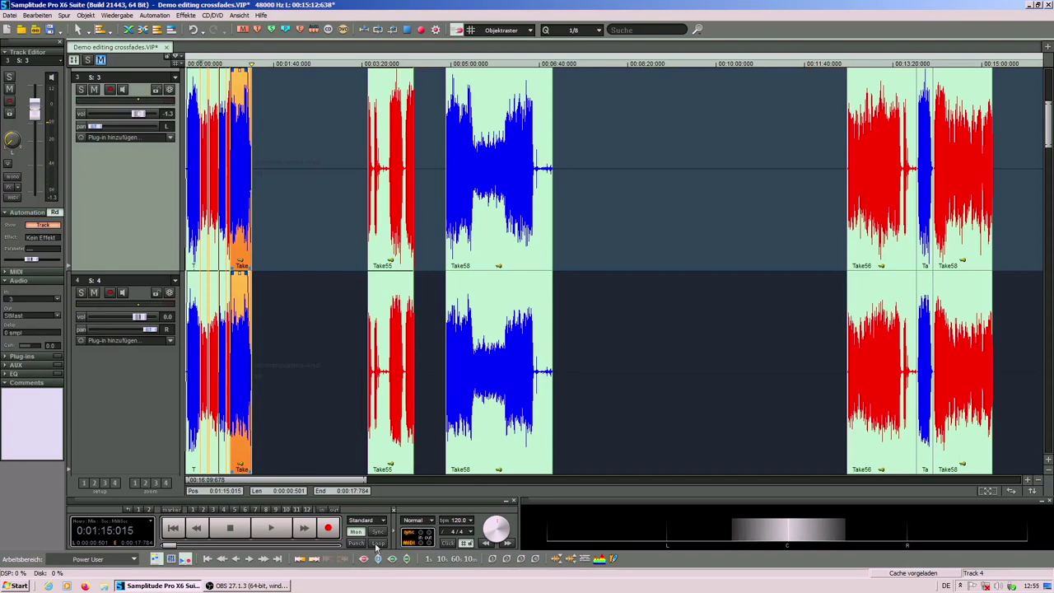
left_click(1028, 482)
left_click(1029, 481)
left_click(1029, 481)
key("Left")
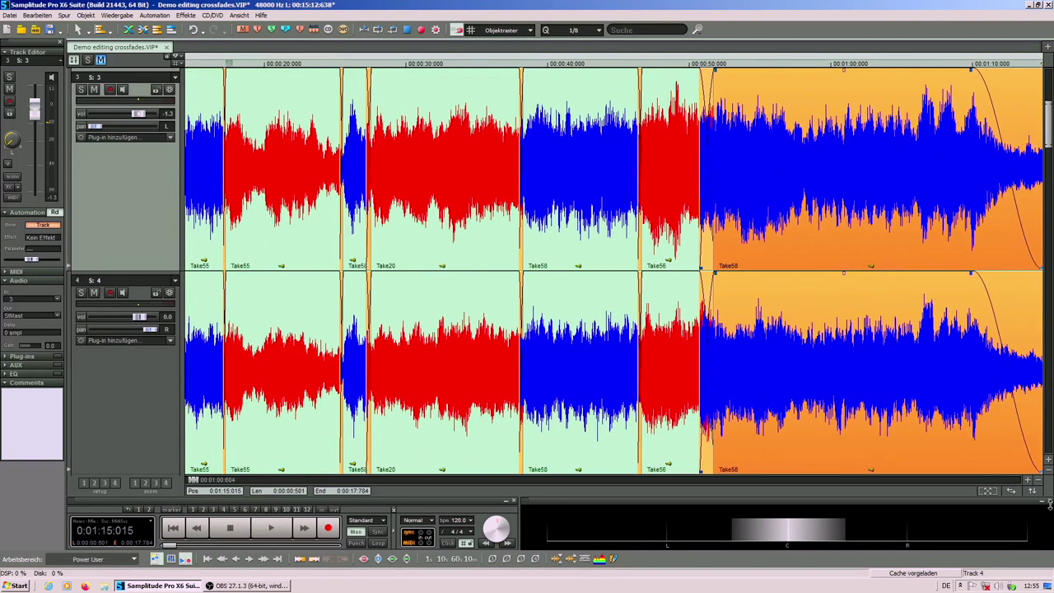
left_click(1040, 485)
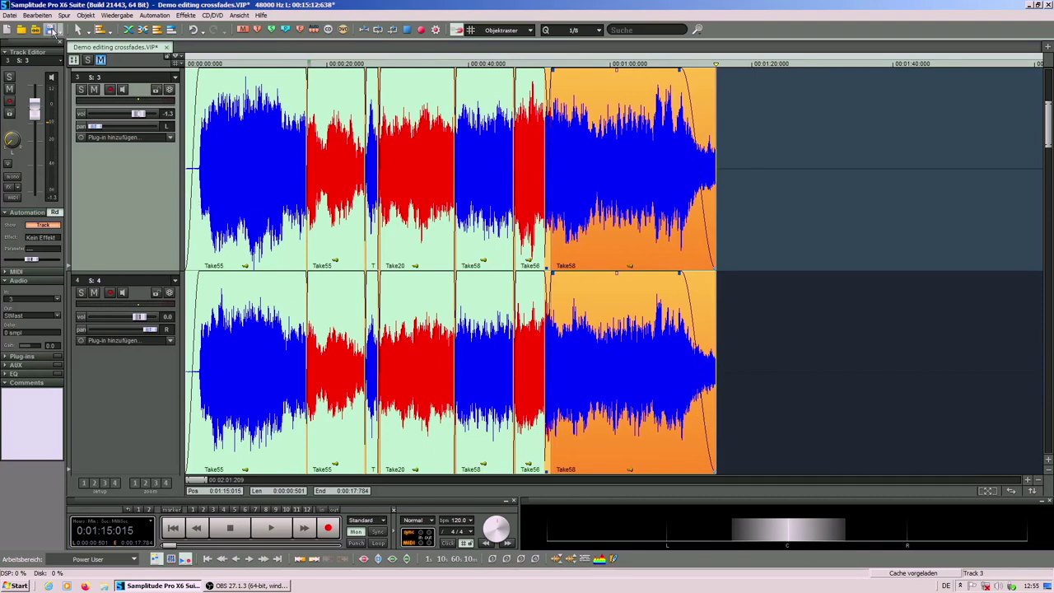
left_click(49, 29)
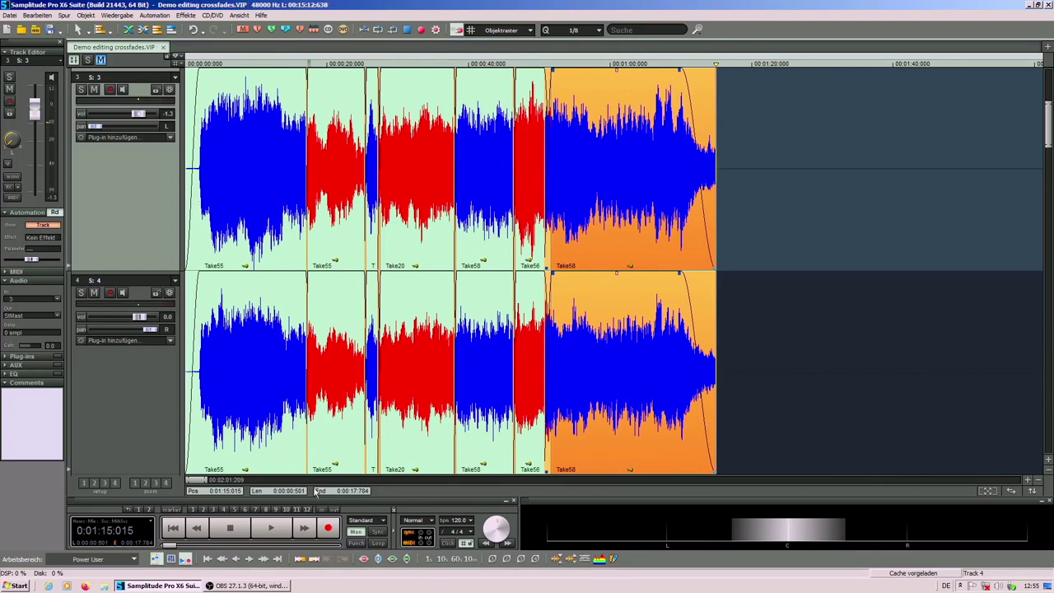
Select the whole edited passage from 0:00:00:000 to 0:01:15:015 on both tracks.
left_click_drag(206, 480, 196, 480)
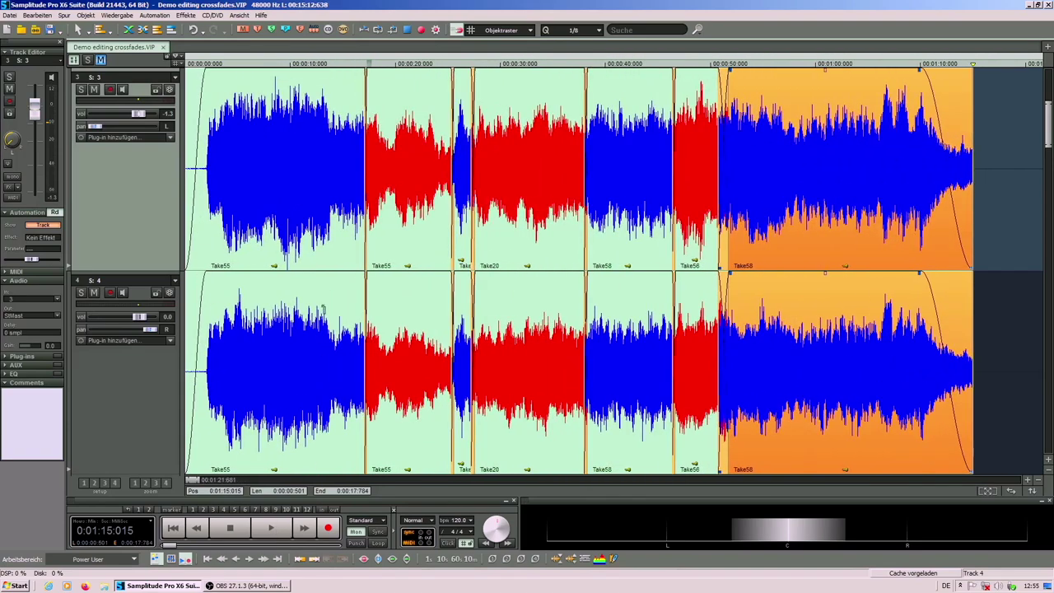
left_click(345, 165)
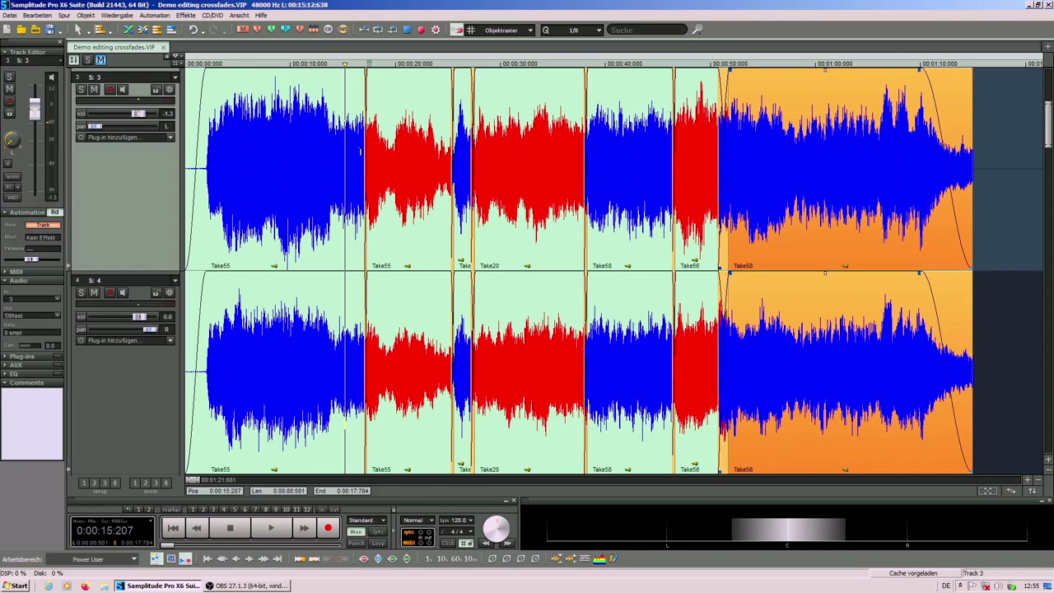
left_click(353, 125)
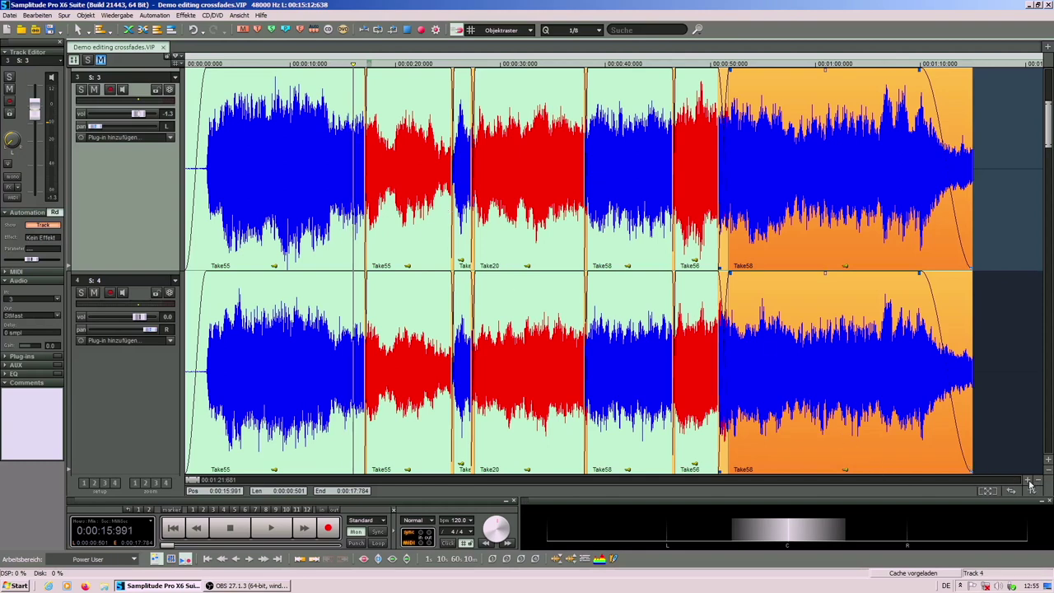
left_click(976, 83)
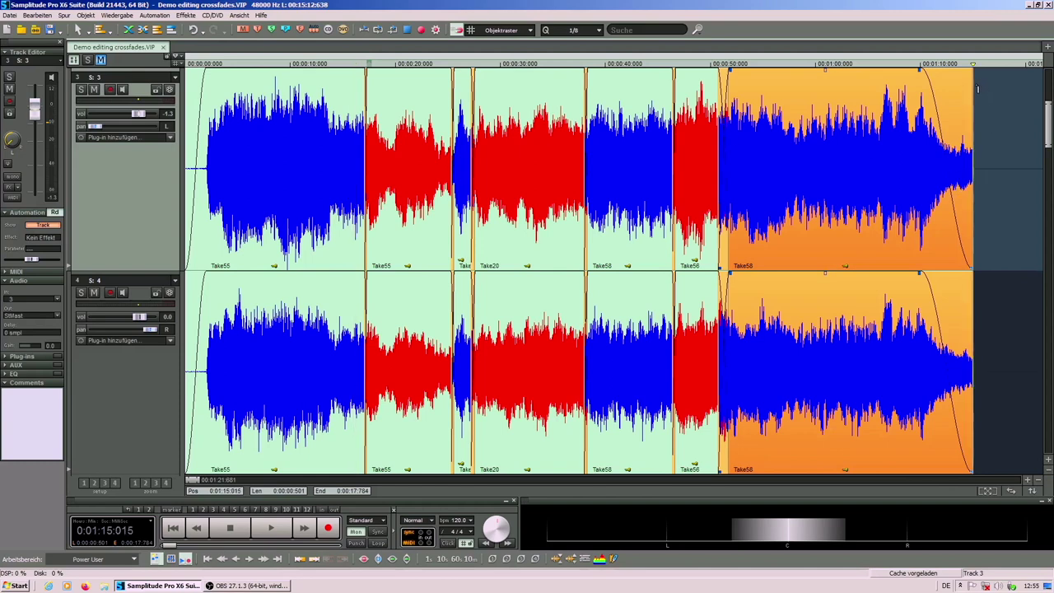
left_click_drag(978, 87, 188, 424)
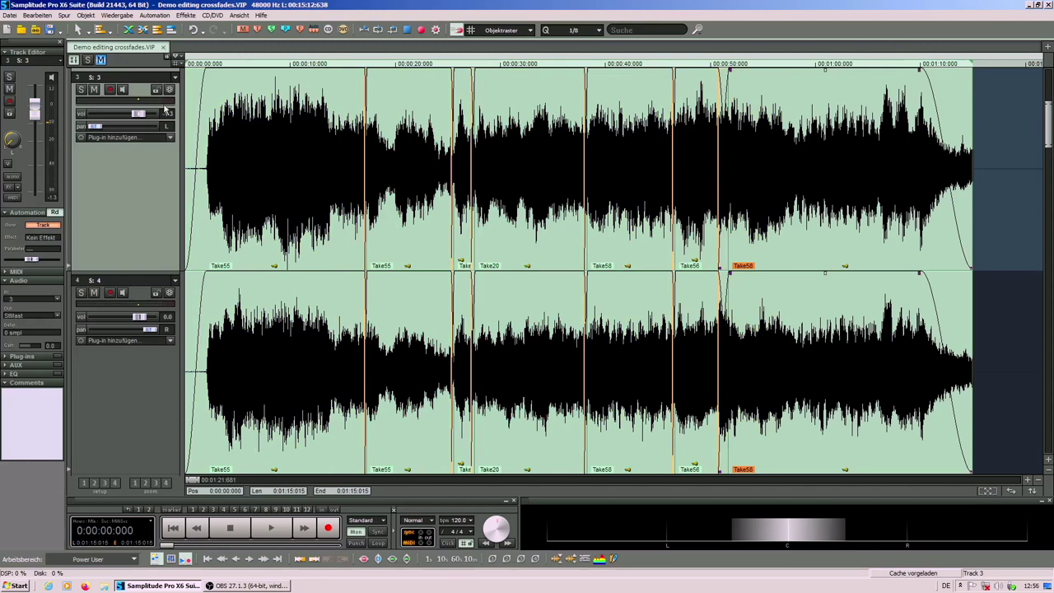
Set up track bouncing of the selected range so that the result opens as a wave project (Wave-Projekt öffnen).
left_click(10, 15)
left_click(134, 112)
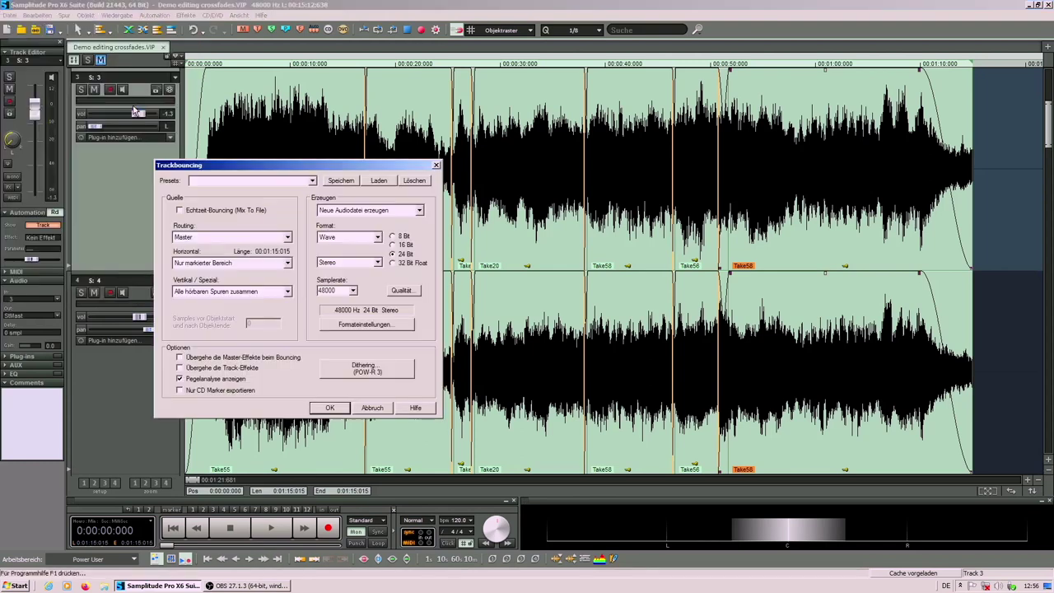
left_click_drag(393, 165, 857, 92)
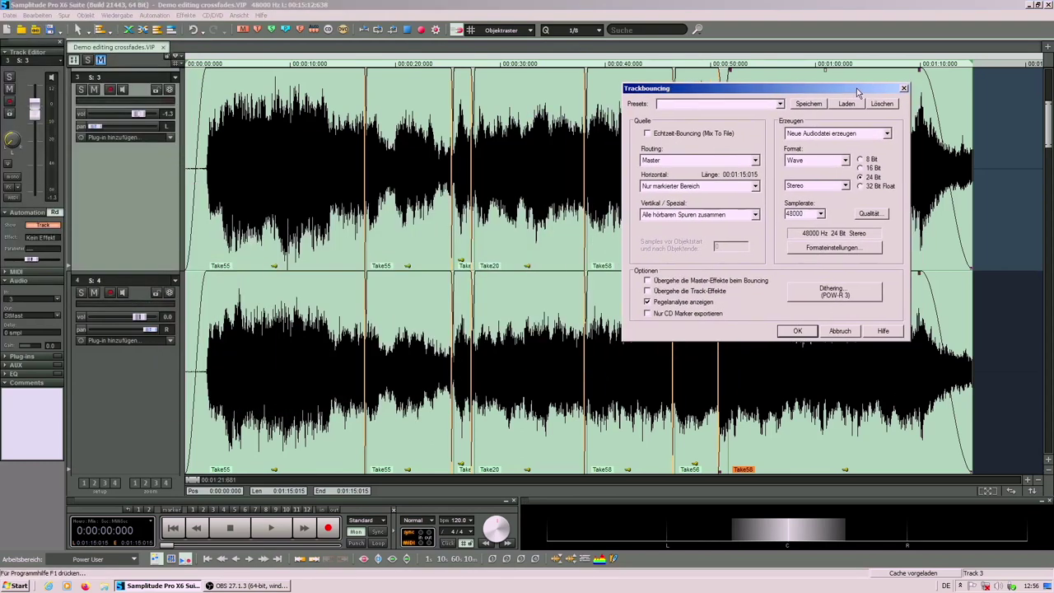
left_click(887, 134)
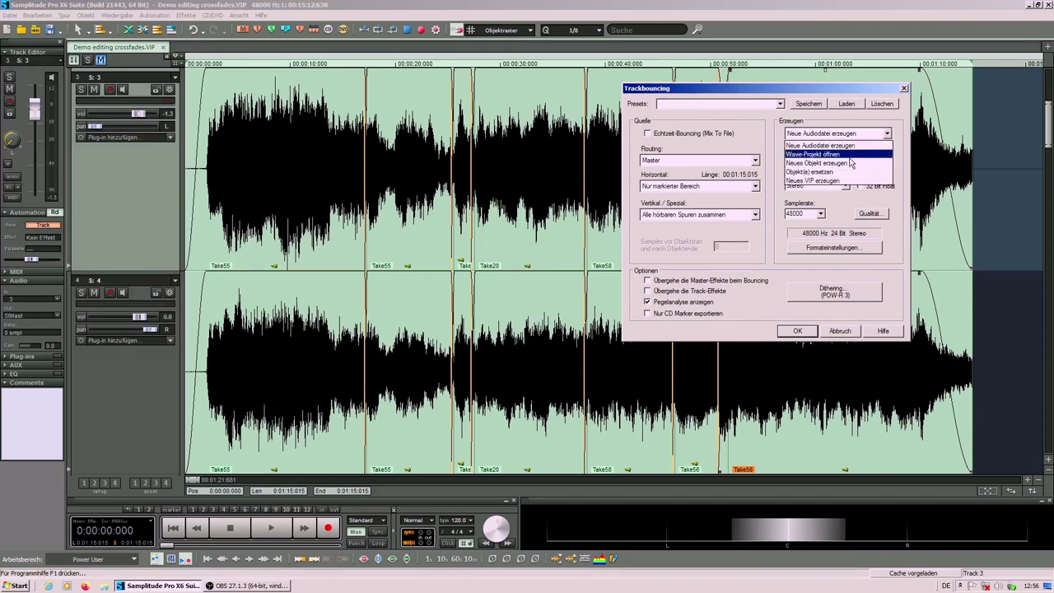
left_click(850, 155)
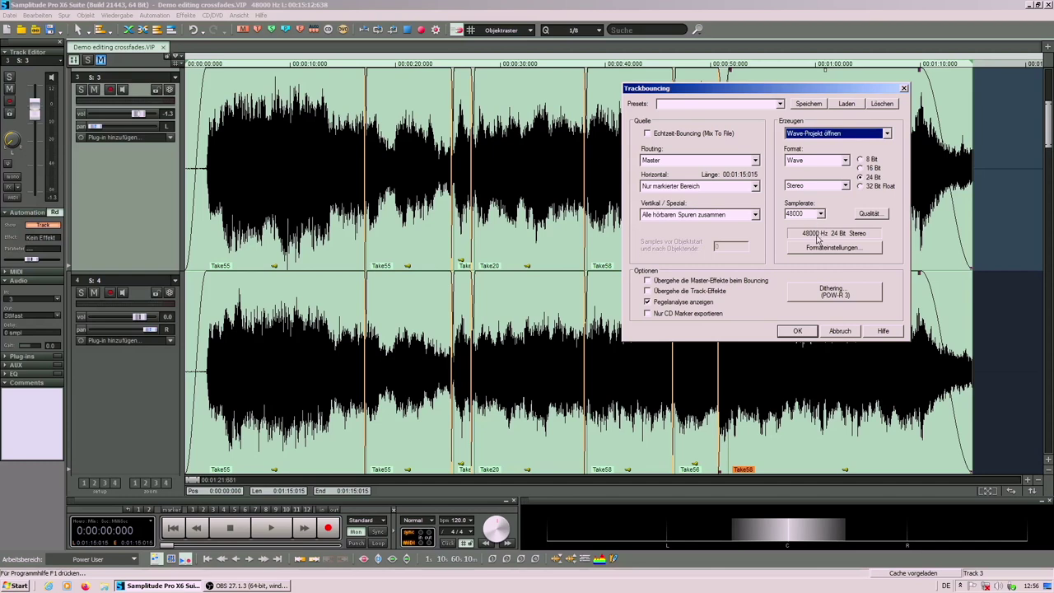
Bounce the range to Demo editing crossfades.wav in the F:\Irrel folder and dismiss the level analysis.
left_click(797, 331)
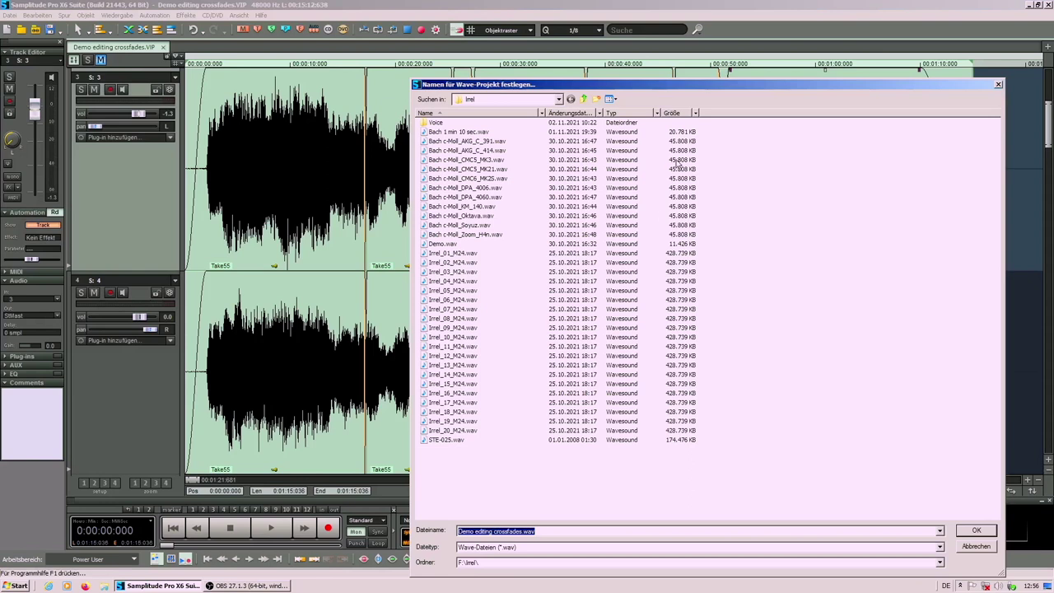
left_click(525, 532)
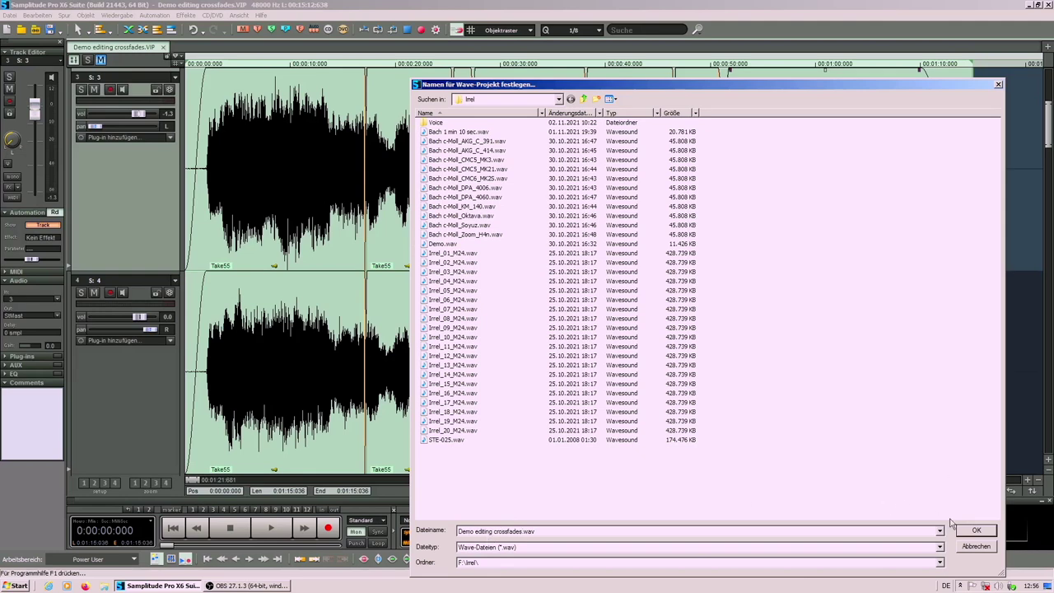
left_click(977, 532)
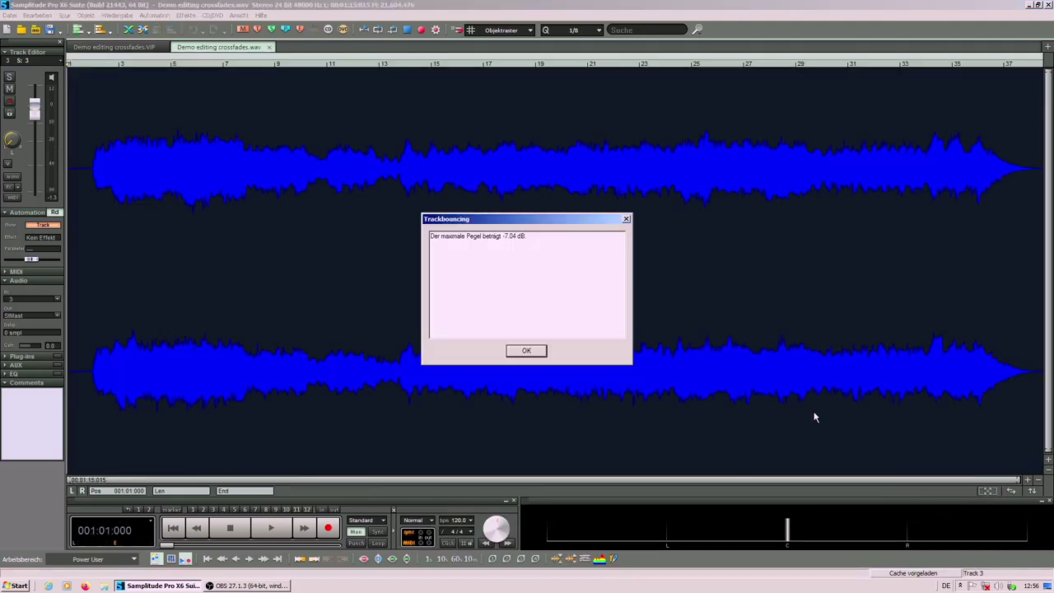
left_click(527, 354)
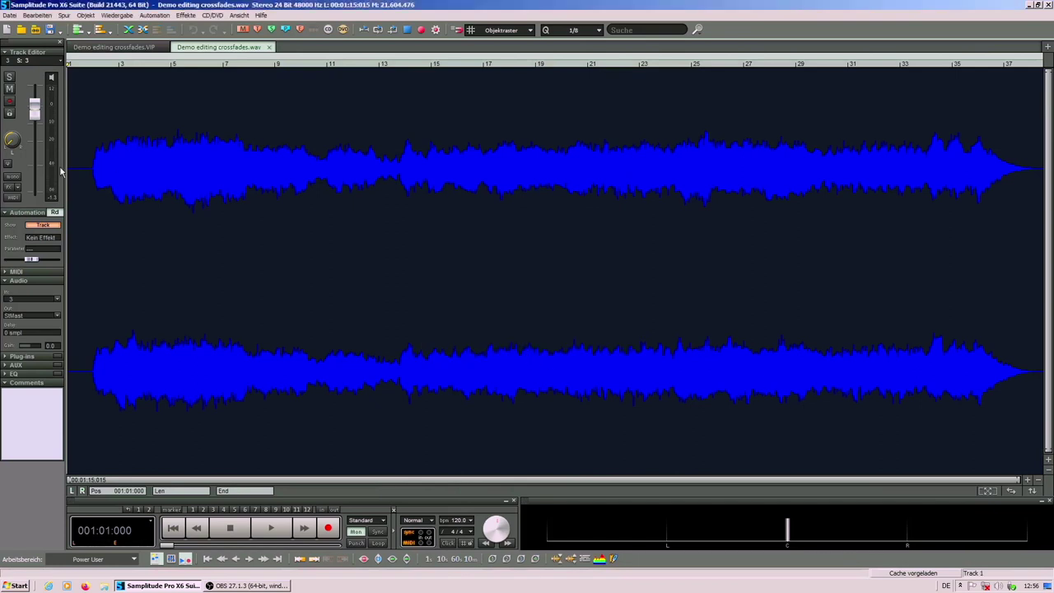
Place the playback cursor at the onset of the music in the bounced wave file, at 002:01:018.
left_click_drag(113, 97, 203, 108)
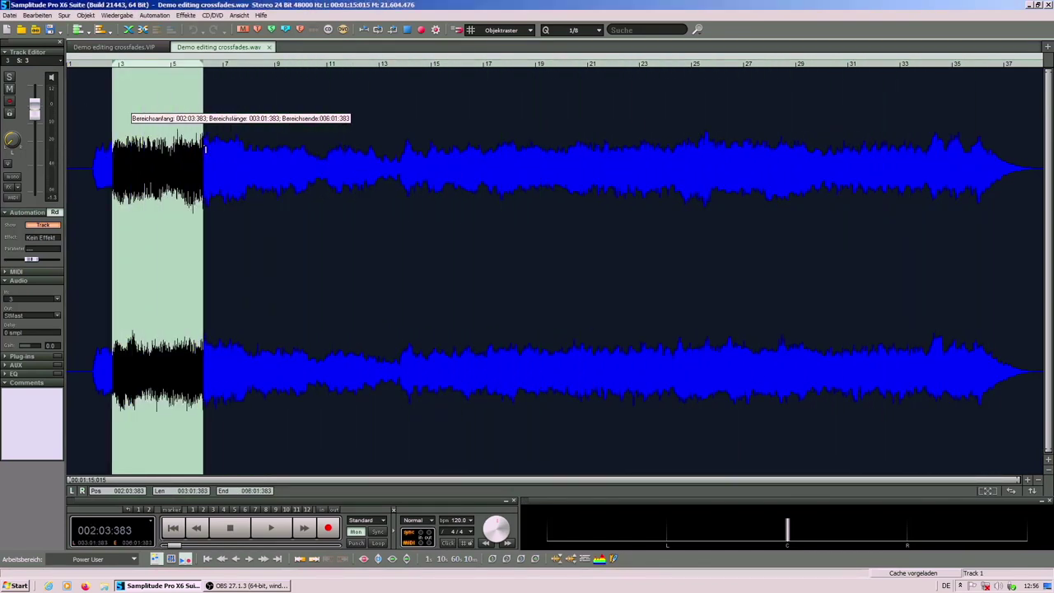
left_click(99, 113)
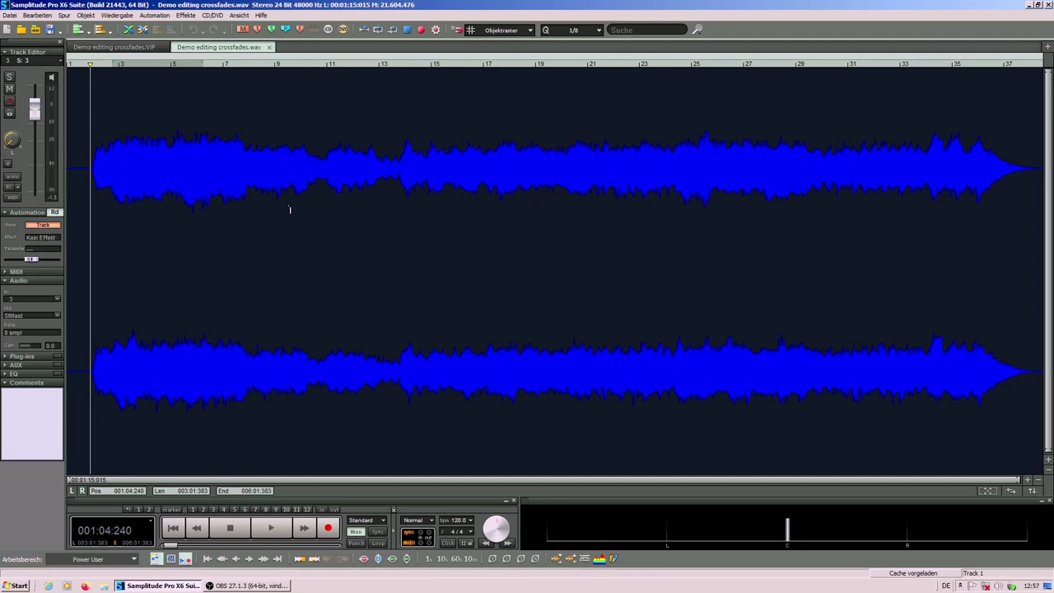
left_click(94, 163)
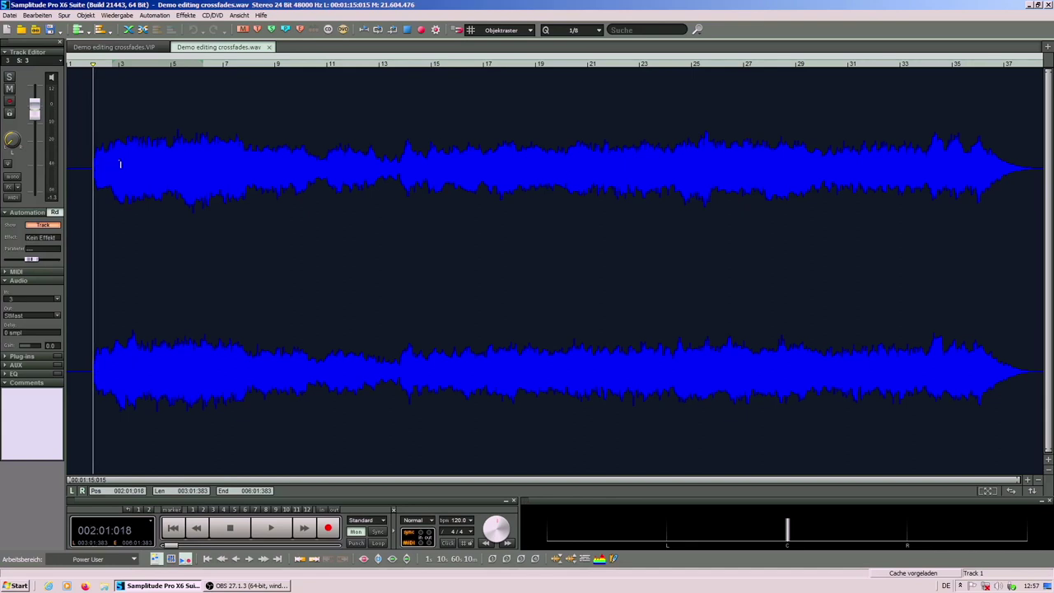